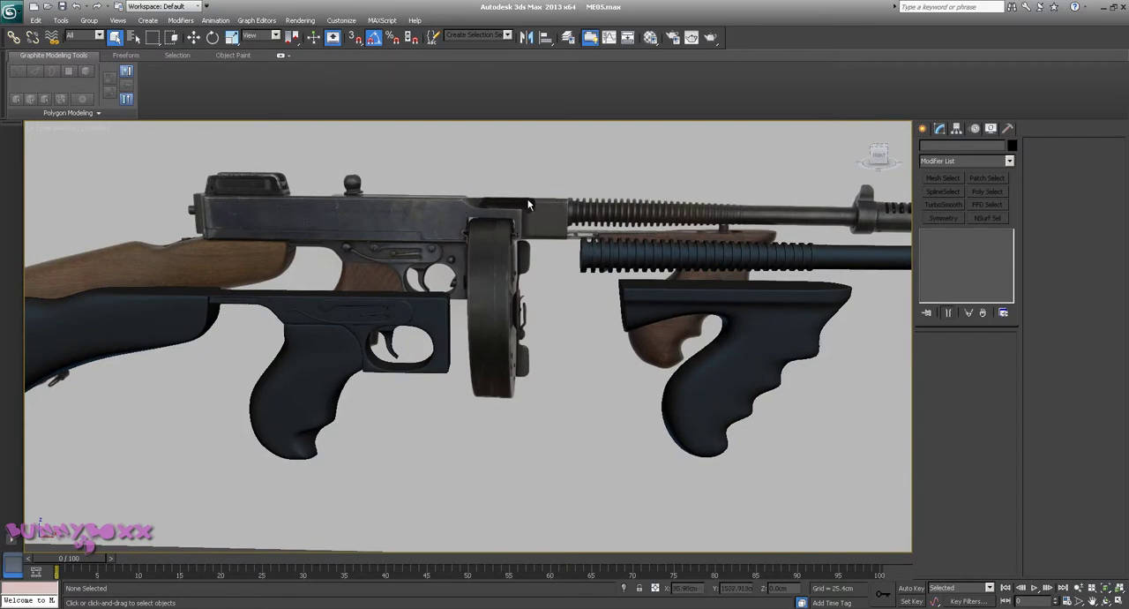
Orbit around the gun model, briefly selecting and then deselecting the barrel cylinder
{"action": "mouse_move", "coordinate": [476, 209]}
{"action": "middle_mouse_down", "text": "alt"}
{"action": "mouse_move", "coordinate": [555, 282]}
{"action": "mouse_move", "coordinate": [258, 239]}
{"action": "middle_mouse_up", "text": "alt"}
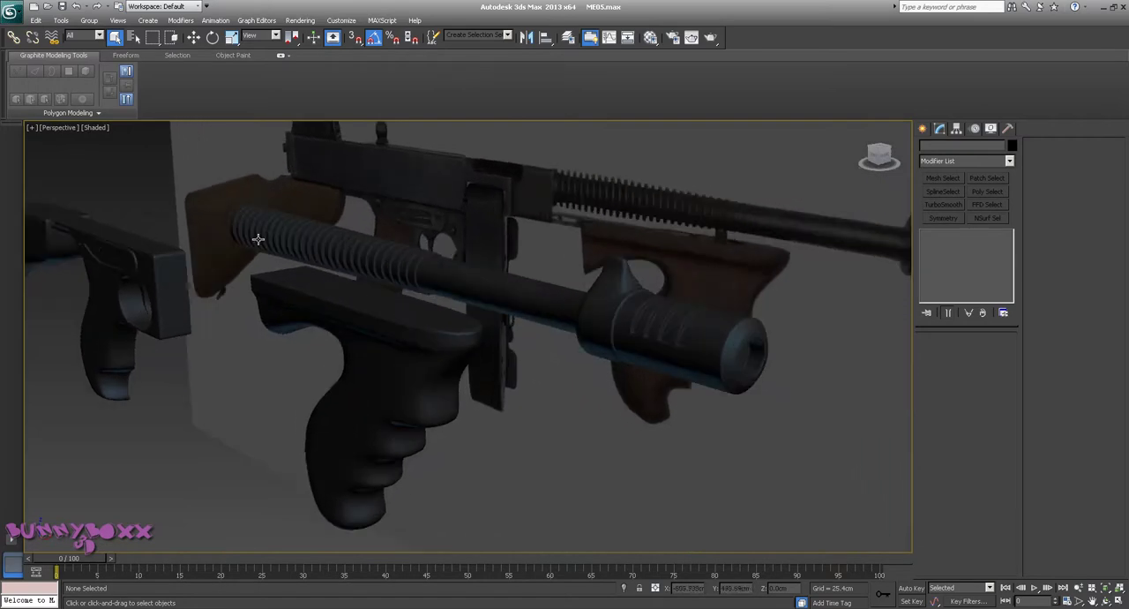
{"action": "mouse_move", "coordinate": [360, 262]}
{"action": "middle_mouse_down", "text": "alt"}
{"action": "mouse_move", "coordinate": [382, 283]}
{"action": "mouse_move", "coordinate": [315, 267]}
{"action": "middle_mouse_up", "text": "alt"}
{"action": "scroll", "coordinate": [448, 279], "scroll_direction": "up", "scroll_amount": 3}
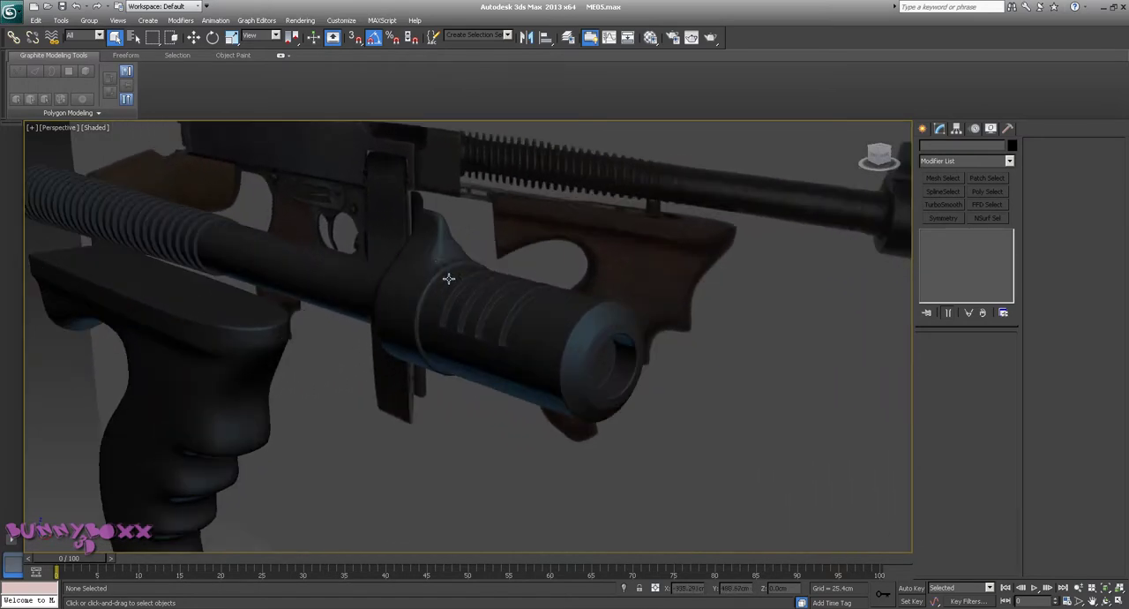
{"action": "left_click", "coordinate": [433, 260]}
{"action": "middle_click_drag", "start_coordinate": [430, 234], "coordinate": [605, 231], "text": "alt"}
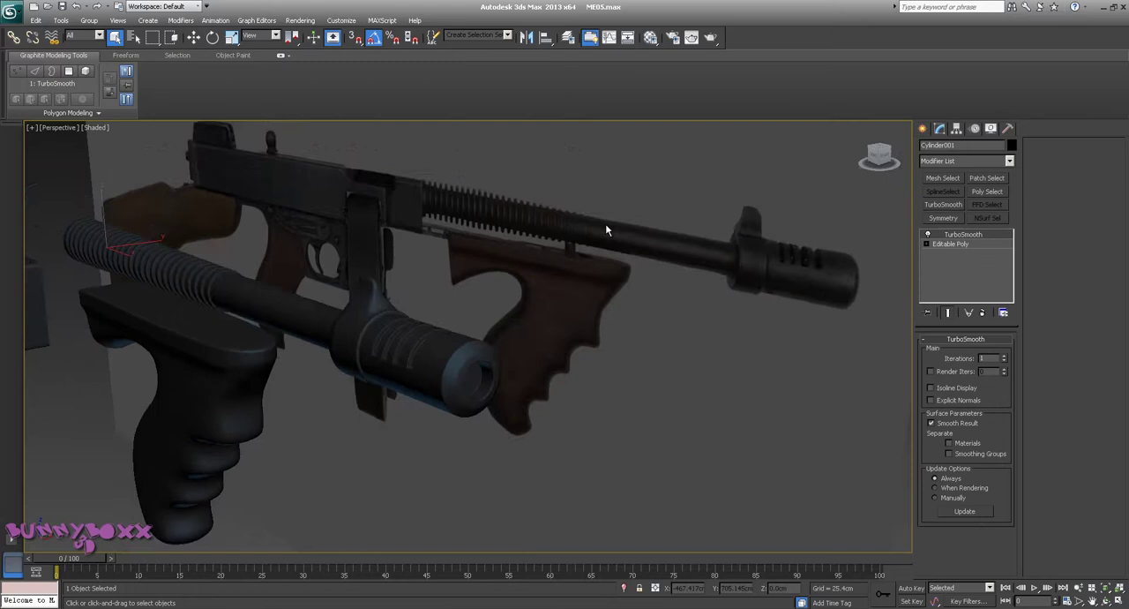
{"action": "middle_click_drag", "start_coordinate": [509, 258], "coordinate": [441, 282], "text": "alt"}
{"action": "scroll", "coordinate": [403, 302], "scroll_direction": "up", "scroll_amount": 5}
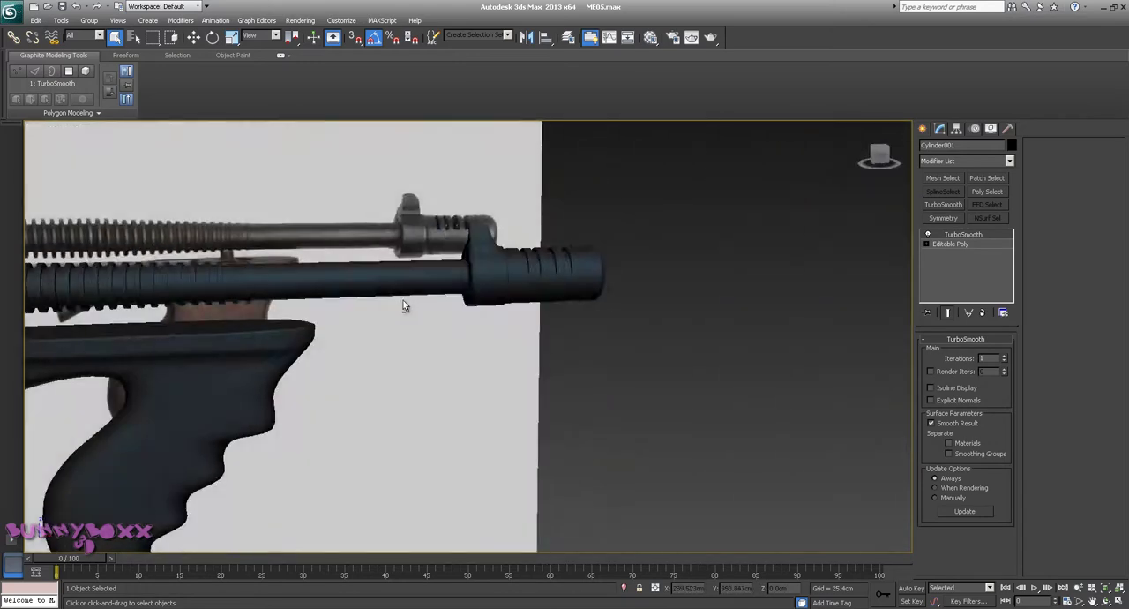
{"action": "scroll", "coordinate": [348, 309], "scroll_direction": "down", "scroll_amount": 5}
{"action": "mouse_move", "coordinate": [348, 309]}
{"action": "middle_mouse_down", "text": "alt"}
{"action": "mouse_move", "coordinate": [318, 301]}
{"action": "mouse_move", "coordinate": [405, 298]}
{"action": "mouse_move", "coordinate": [557, 261]}
{"action": "mouse_move", "coordinate": [535, 278]}
{"action": "middle_mouse_up", "text": "alt"}
{"action": "scroll", "coordinate": [358, 297], "scroll_direction": "down", "scroll_amount": 2}
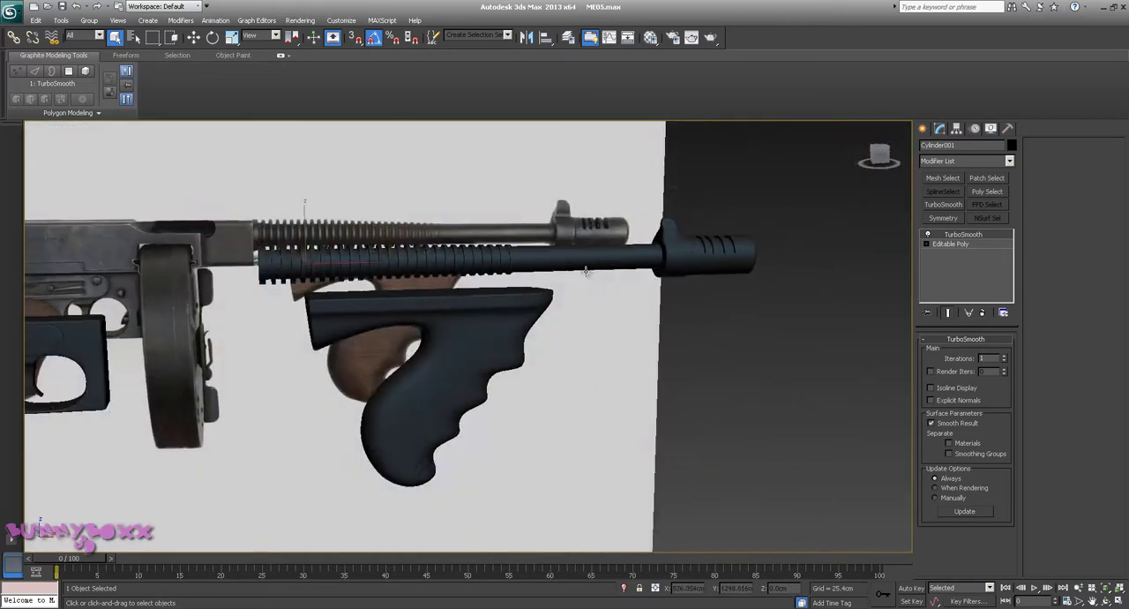
{"action": "scroll", "coordinate": [138, 377], "scroll_direction": "up", "scroll_amount": 3}
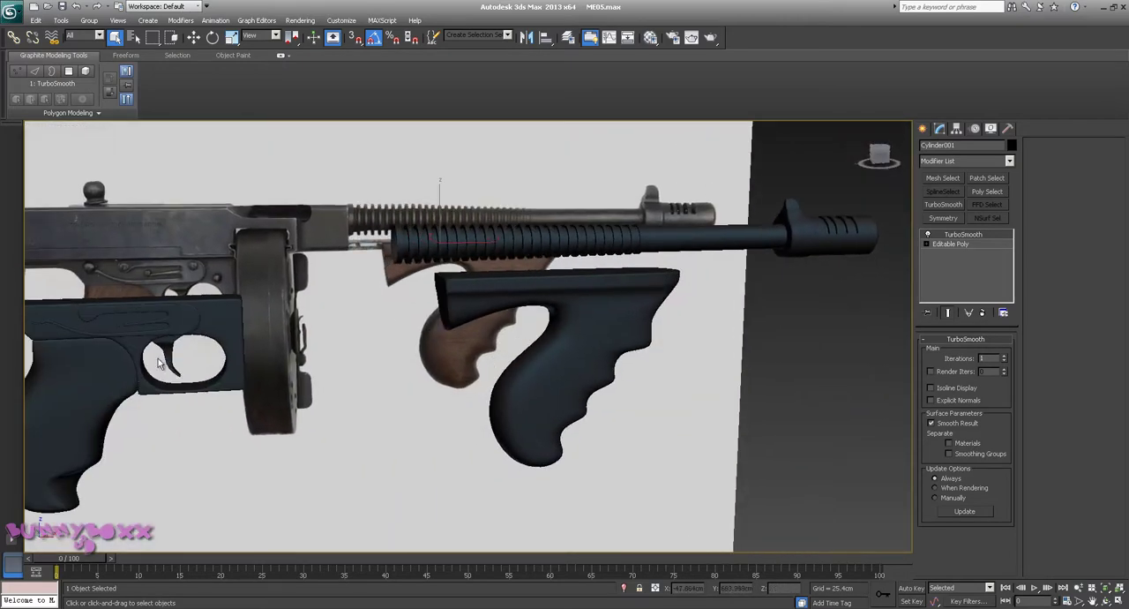
{"action": "scroll", "coordinate": [168, 349], "scroll_direction": "up", "scroll_amount": 1}
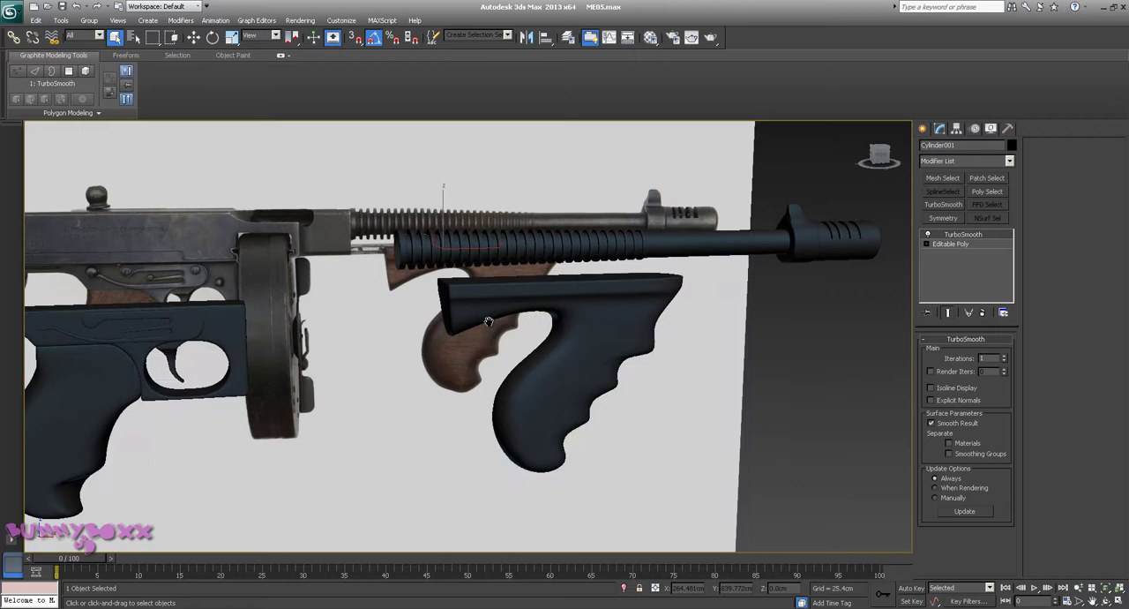
{"action": "scroll", "coordinate": [529, 327], "scroll_direction": "up", "scroll_amount": 1}
{"action": "scroll", "coordinate": [788, 342], "scroll_direction": "up", "scroll_amount": 1}
{"action": "left_click", "coordinate": [832, 359]}
{"action": "scroll", "coordinate": [586, 321], "scroll_direction": "down", "scroll_amount": 2}
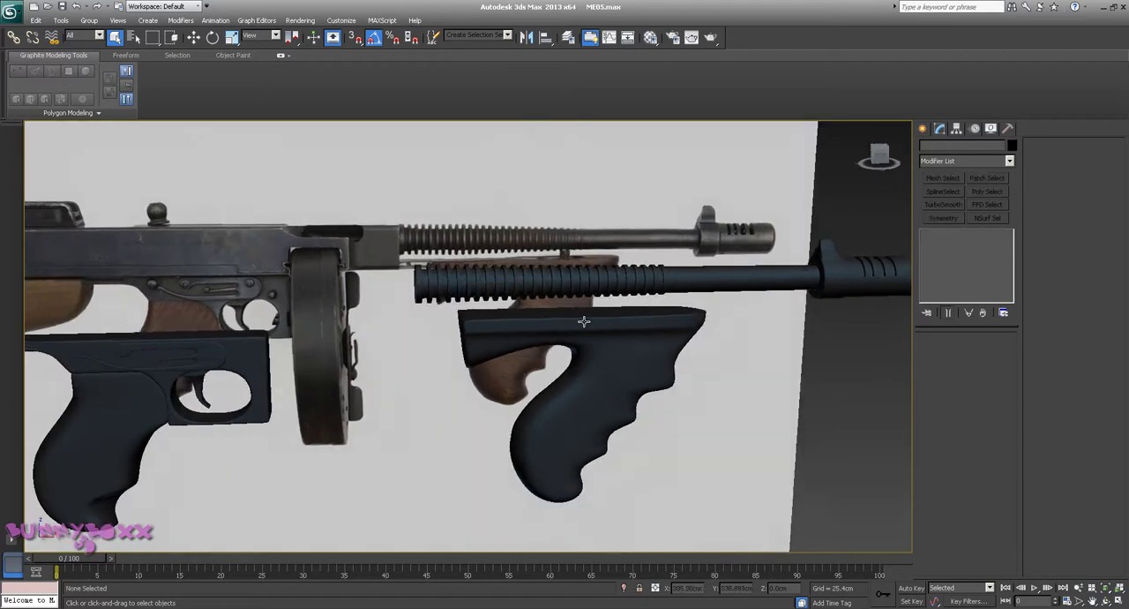
{"action": "scroll", "coordinate": [586, 322], "scroll_direction": "up", "scroll_amount": 1}
{"action": "scroll", "coordinate": [585, 322], "scroll_direction": "up", "scroll_amount": 1}
{"action": "scroll", "coordinate": [586, 321], "scroll_direction": "up", "scroll_amount": 1}
{"action": "scroll", "coordinate": [585, 322], "scroll_direction": "down", "scroll_amount": 1}
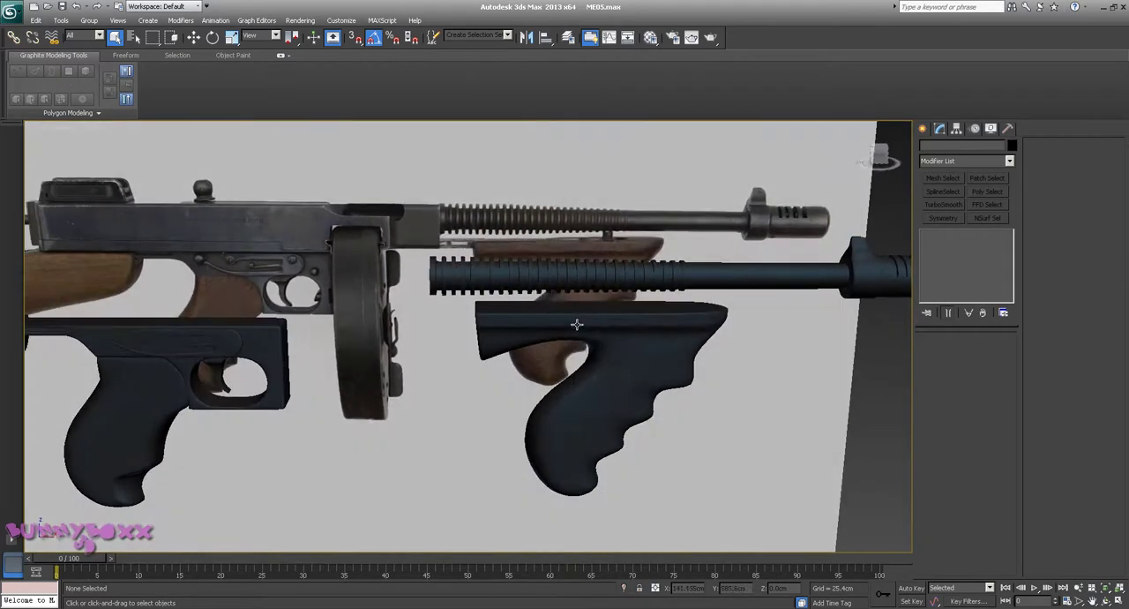
In Front view, draw a small cube on the receiver and move it right over the opening
{"action": "key", "text": "v"}
{"action": "left_click", "coordinate": [589, 334]}
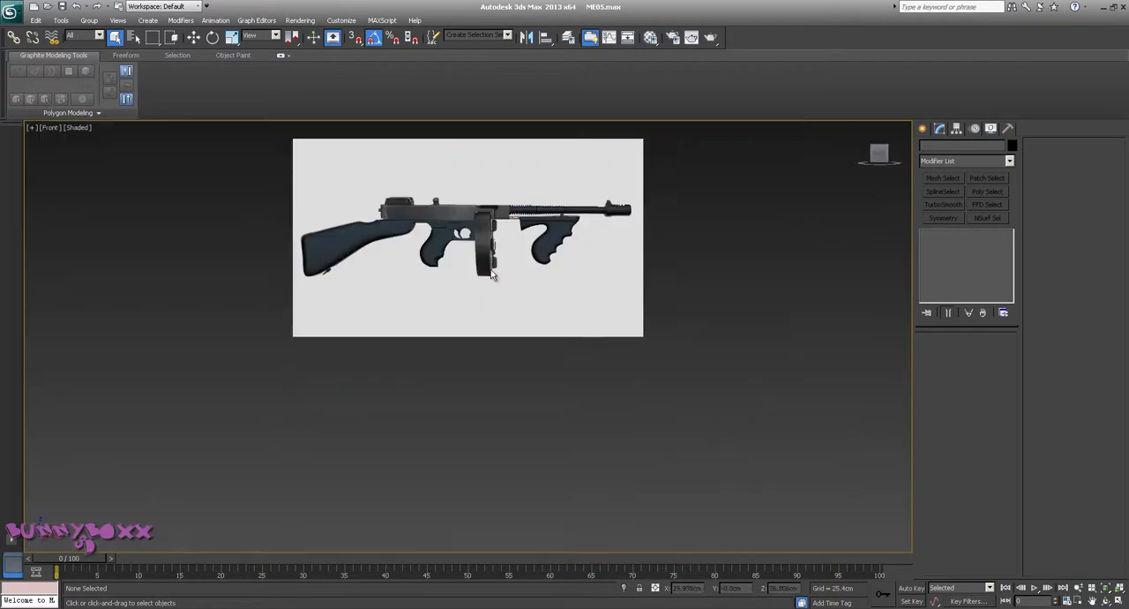
{"action": "scroll", "coordinate": [489, 346], "scroll_direction": "up", "scroll_amount": 2}
{"action": "scroll", "coordinate": [489, 346], "scroll_direction": "up", "scroll_amount": 3}
{"action": "middle_click_drag", "start_coordinate": [489, 346], "coordinate": [484, 287]}
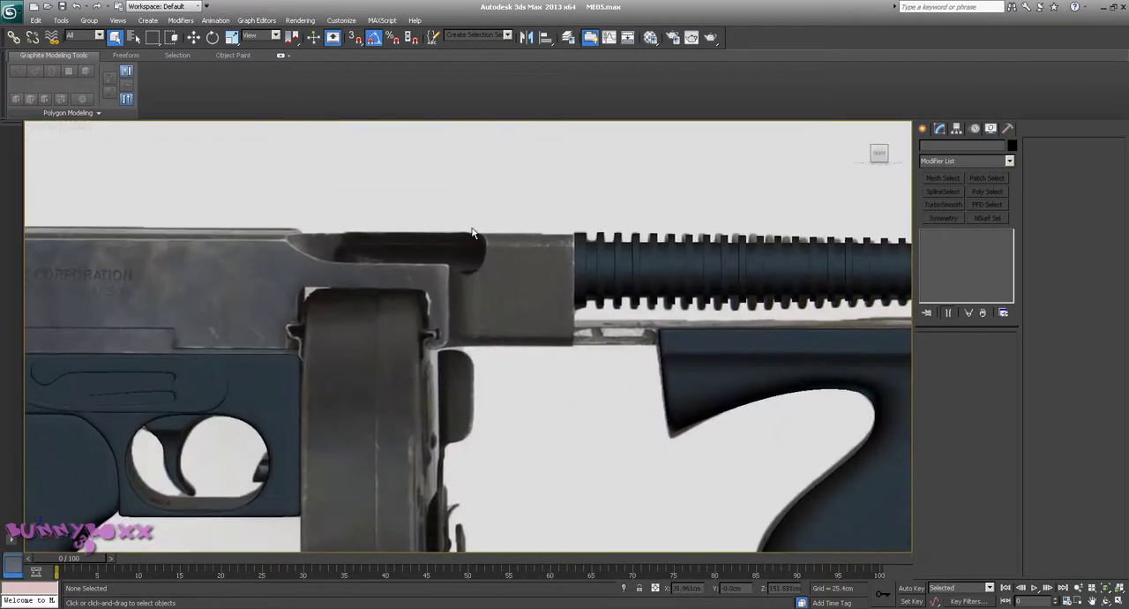
{"action": "left_click", "coordinate": [922, 129]}
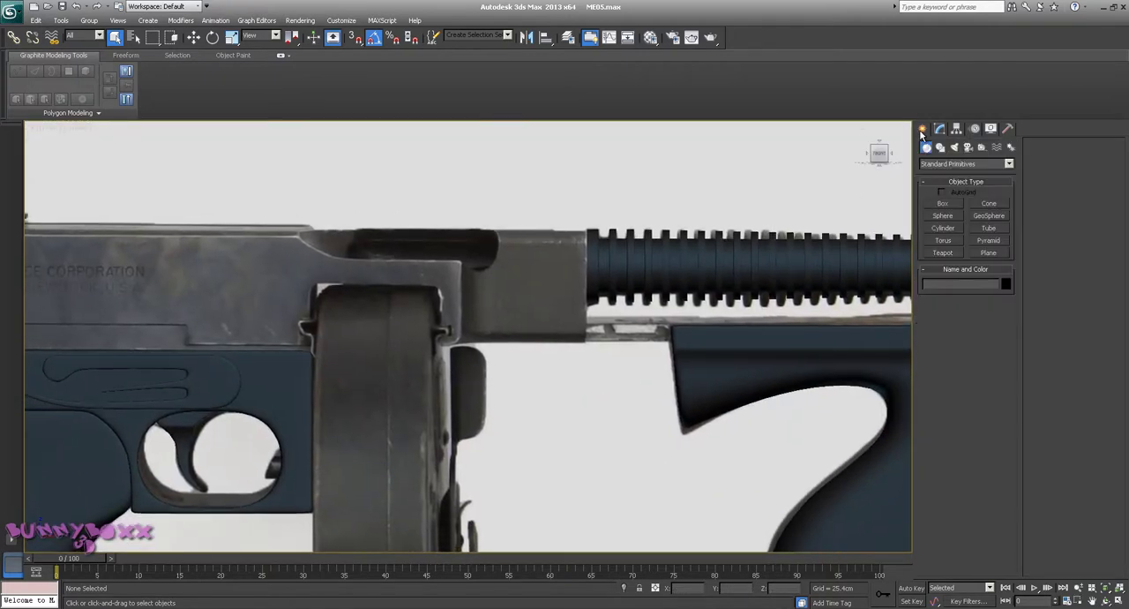
{"action": "left_click", "coordinate": [944, 203]}
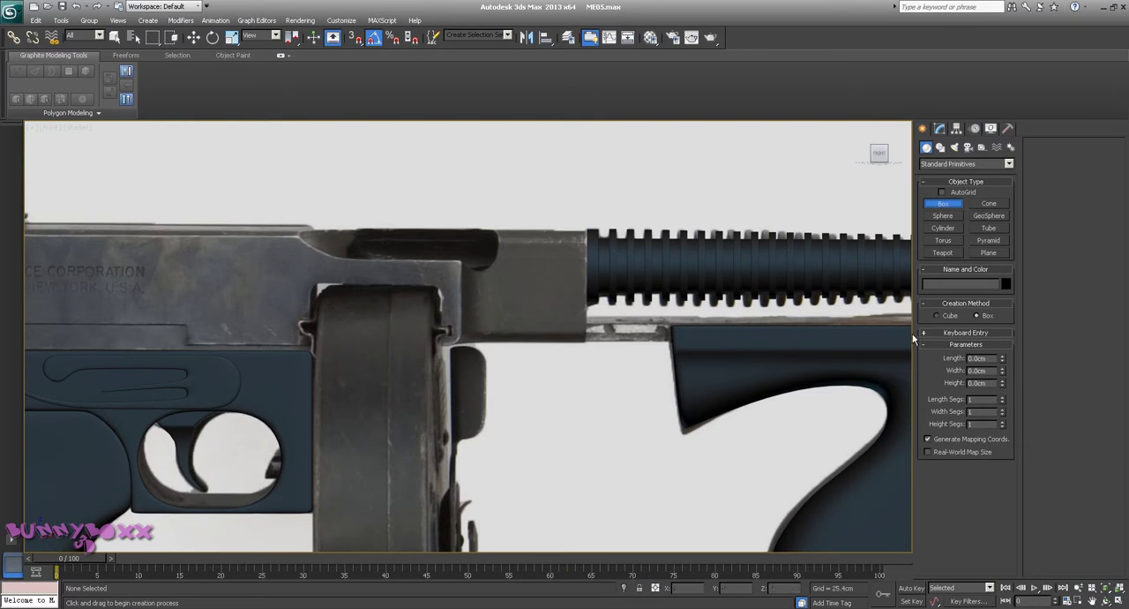
{"action": "left_click", "coordinate": [938, 315]}
{"action": "mouse_move", "coordinate": [426, 236]}
{"action": "left_mouse_down"}
{"action": "mouse_move", "coordinate": [460, 260]}
{"action": "mouse_move", "coordinate": [449, 247]}
{"action": "left_mouse_up"}
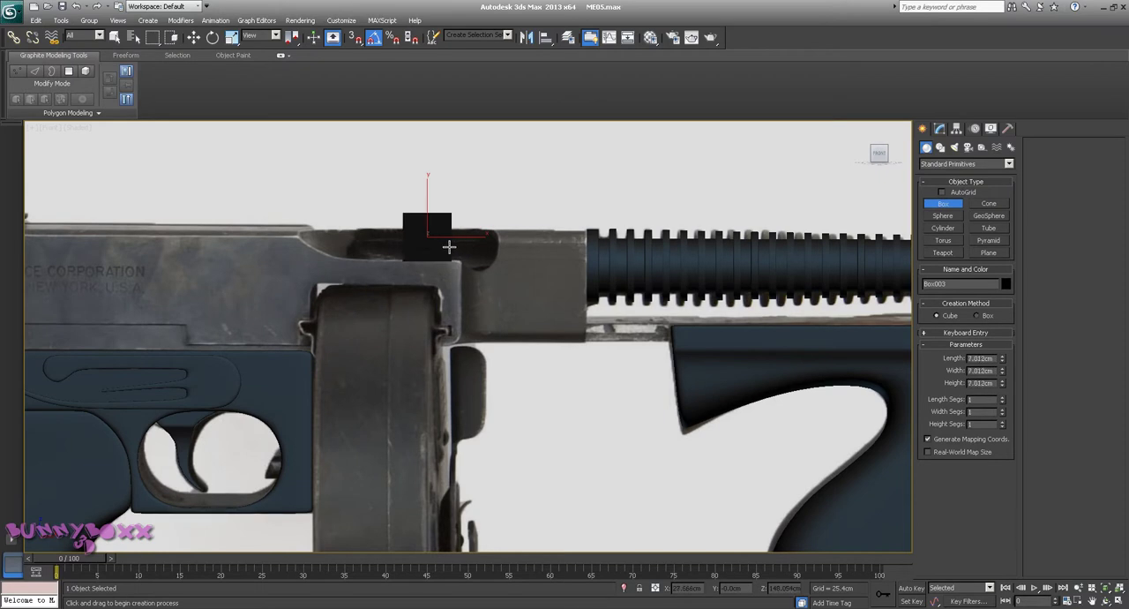
{"action": "right_click", "coordinate": [503, 273]}
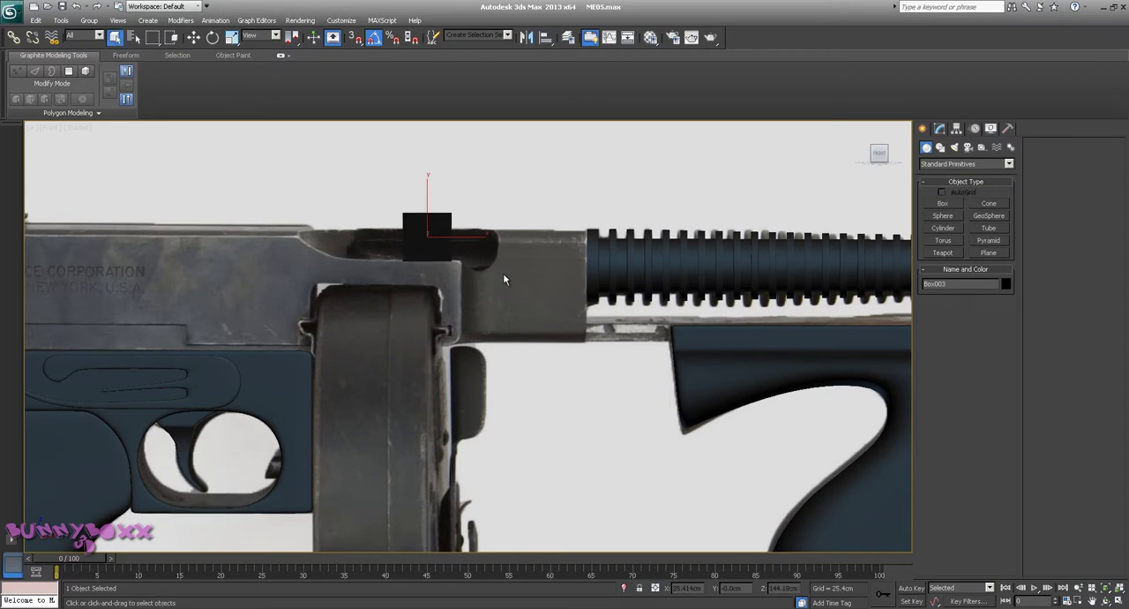
{"action": "key", "text": "w"}
{"action": "left_click_drag", "start_coordinate": [442, 217], "coordinate": [479, 234]}
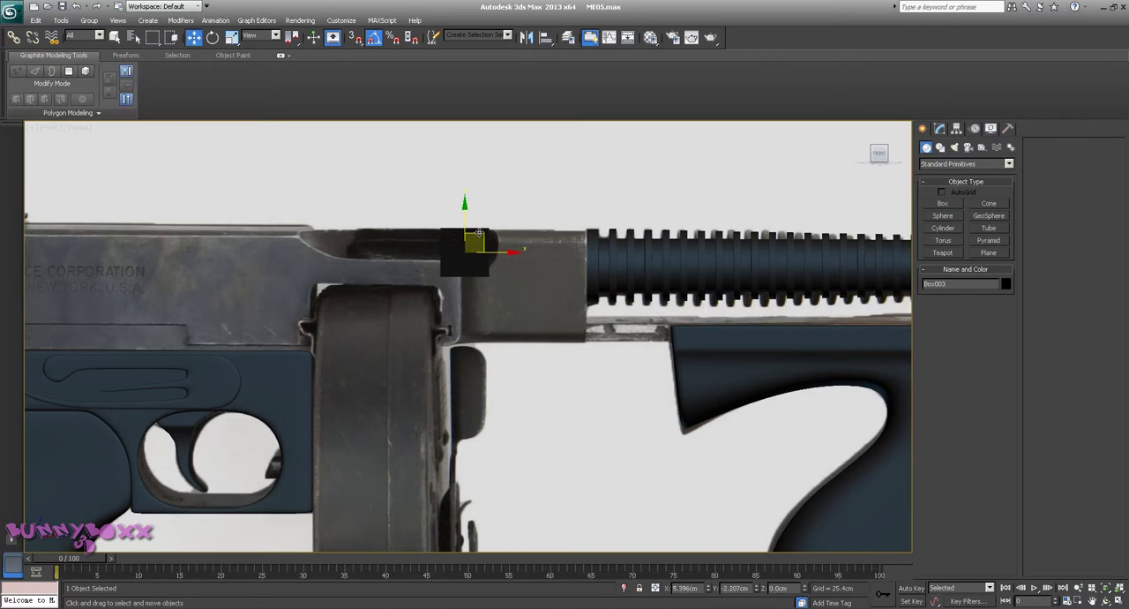
Assign the blue-grey material in slot 2 to the cube
{"action": "left_click", "coordinate": [650, 37]}
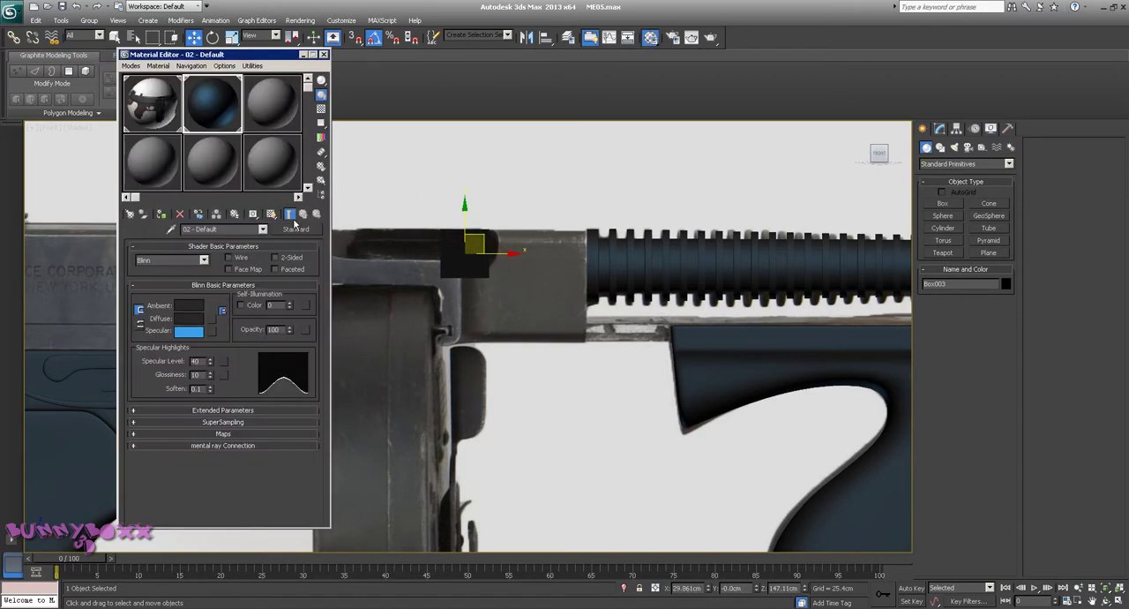
{"action": "left_click", "coordinate": [161, 214]}
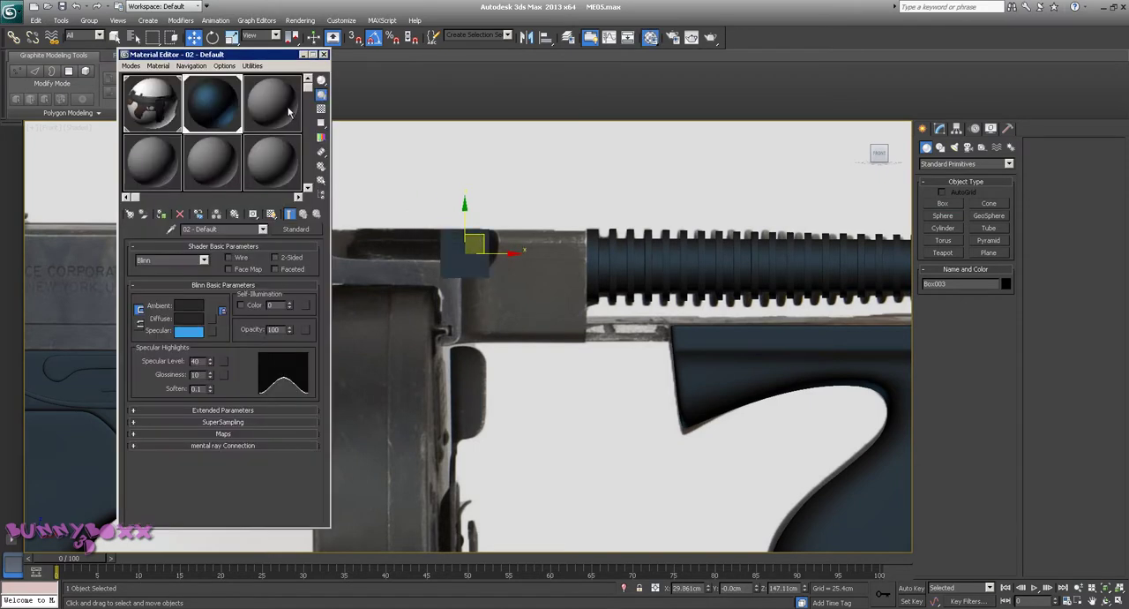
{"action": "left_click", "coordinate": [324, 56]}
Turn on Edged Faces shading and switch to the Perspective view
{"action": "left_click", "coordinate": [88, 128]}
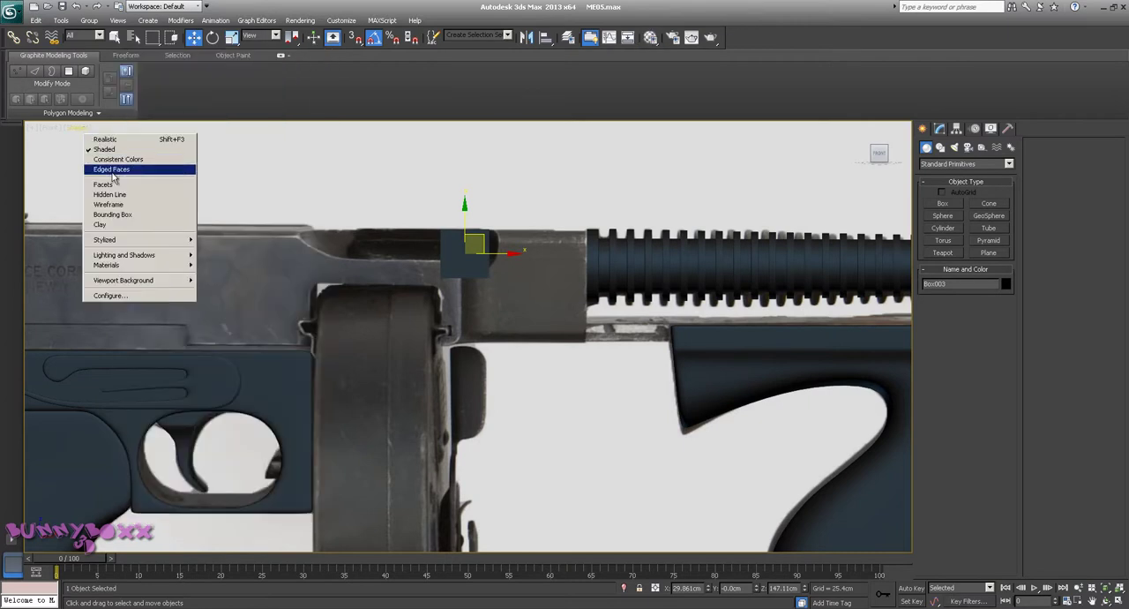
{"action": "left_click", "coordinate": [146, 176]}
{"action": "middle_click_drag", "start_coordinate": [517, 232], "coordinate": [519, 243]}
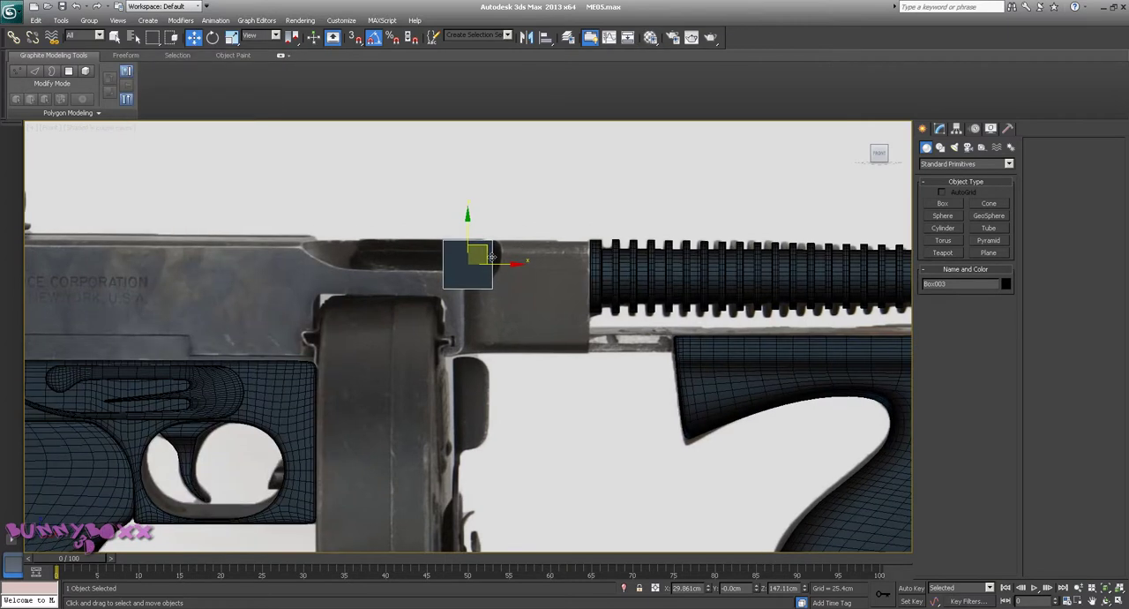
{"action": "scroll", "coordinate": [490, 258], "scroll_direction": "down", "scroll_amount": 3}
{"action": "key", "text": "p"}
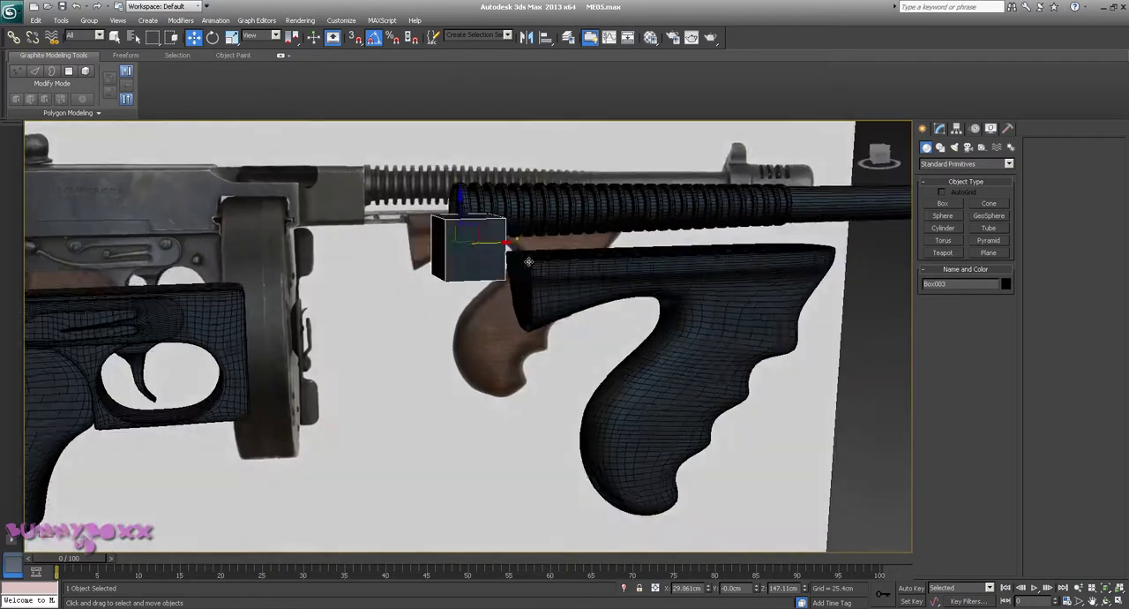
{"action": "mouse_move", "coordinate": [565, 291]}
{"action": "middle_mouse_down", "text": "alt"}
{"action": "mouse_move", "coordinate": [588, 265]}
{"action": "mouse_move", "coordinate": [517, 306]}
{"action": "mouse_move", "coordinate": [455, 320]}
{"action": "mouse_move", "coordinate": [541, 318]}
{"action": "middle_mouse_up", "text": "alt"}
{"action": "scroll", "coordinate": [517, 307], "scroll_direction": "up", "scroll_amount": 2}
Convert the cube to Editable Poly, add TurboSmooth, then collapse it back to Editable Poly
{"action": "right_click", "coordinate": [526, 290]}
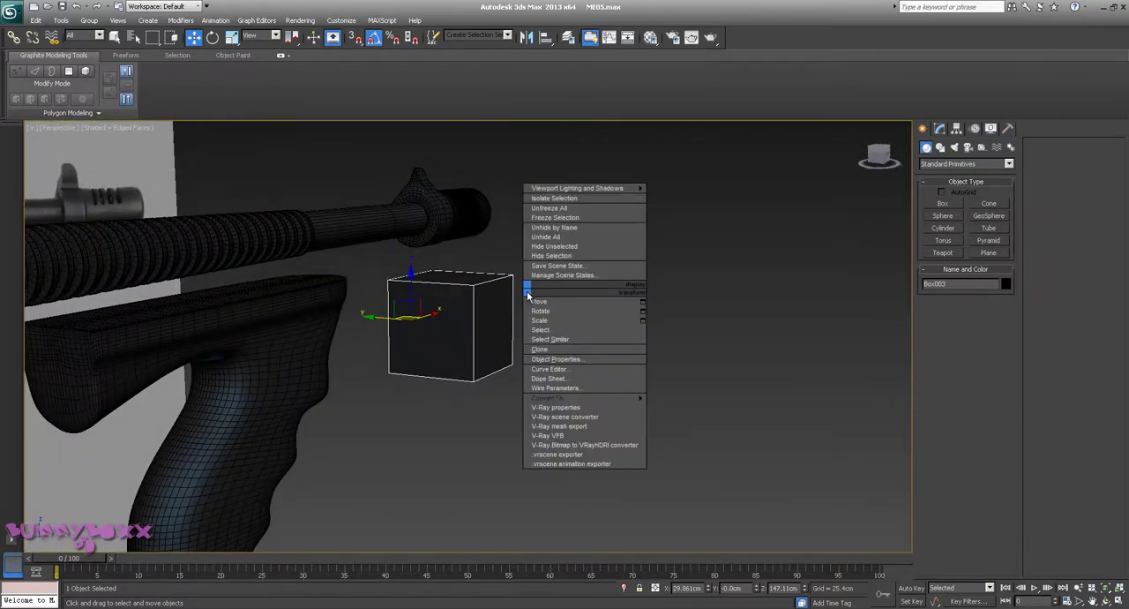
{"action": "left_click", "coordinate": [692, 407]}
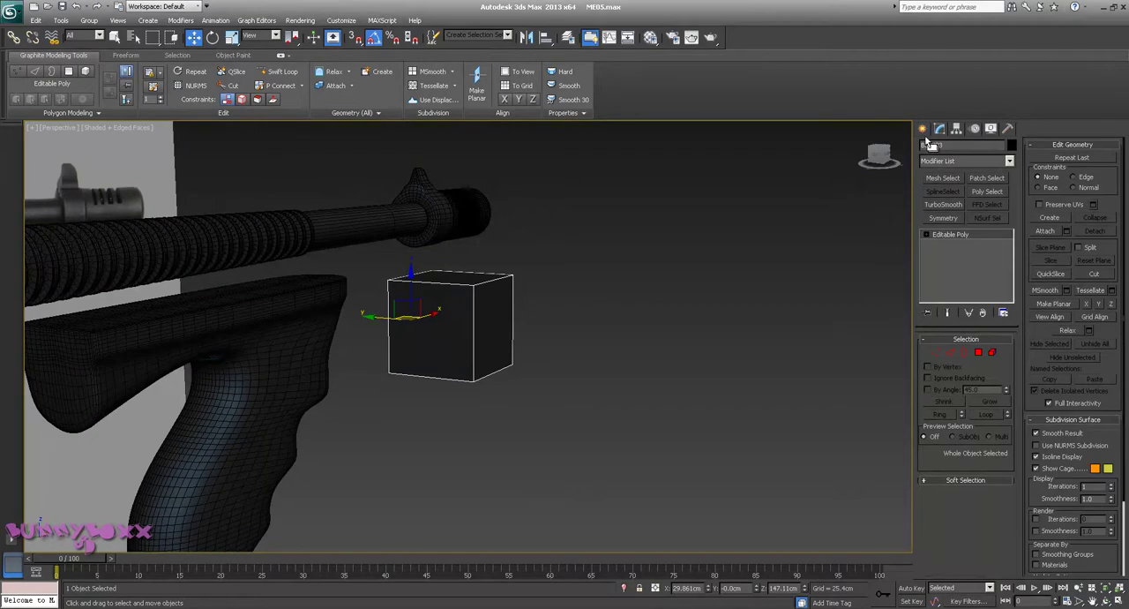
{"action": "left_click", "coordinate": [944, 204]}
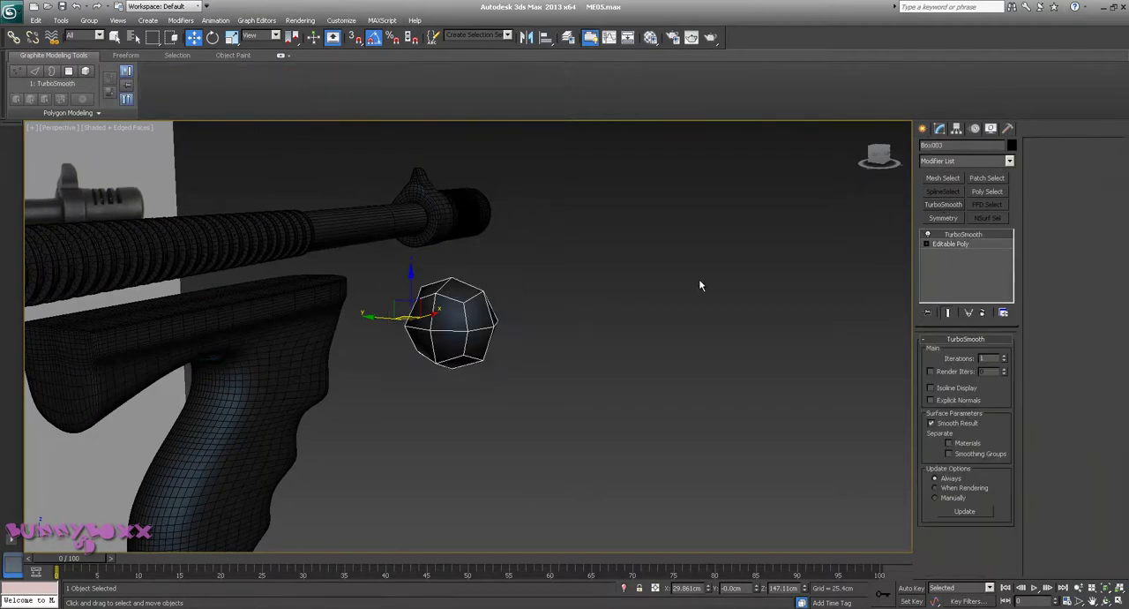
{"action": "right_click", "coordinate": [473, 295]}
{"action": "mouse_move", "coordinate": [512, 402]}
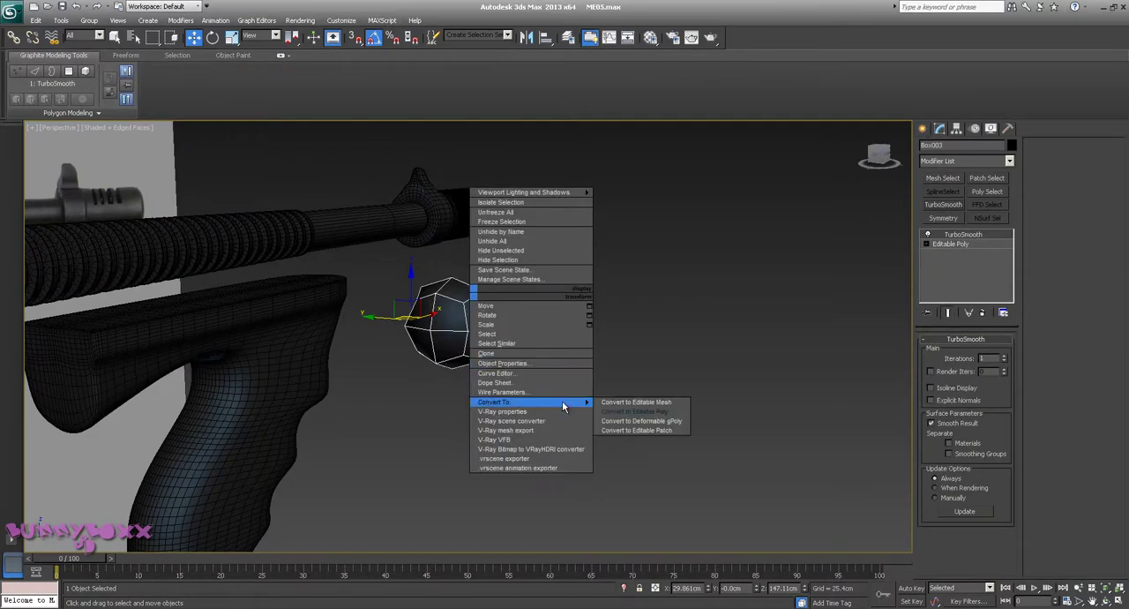
{"action": "left_click", "coordinate": [636, 411]}
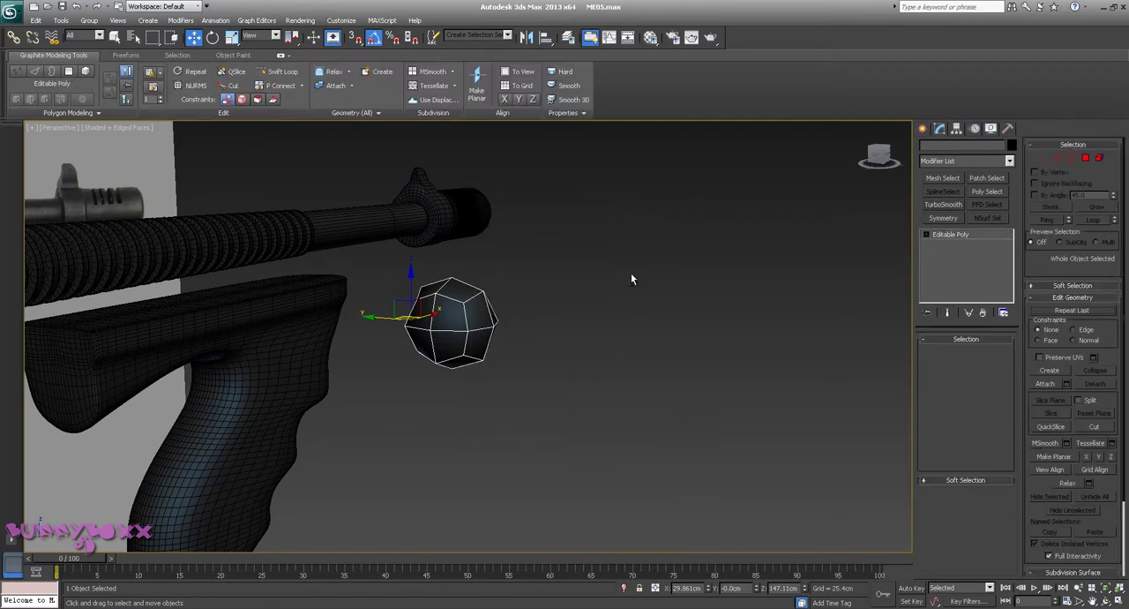
{"action": "mouse_move", "coordinate": [630, 273]}
{"action": "middle_mouse_down", "text": "alt"}
{"action": "mouse_move", "coordinate": [598, 291]}
{"action": "mouse_move", "coordinate": [628, 271]}
{"action": "mouse_move", "coordinate": [506, 282]}
{"action": "mouse_move", "coordinate": [601, 274]}
{"action": "mouse_move", "coordinate": [298, 248]}
{"action": "mouse_move", "coordinate": [455, 277]}
{"action": "middle_mouse_up", "text": "alt"}
Delete the polygons of the ball's right half, leaving a half-dome
{"action": "left_click", "coordinate": [979, 352]}
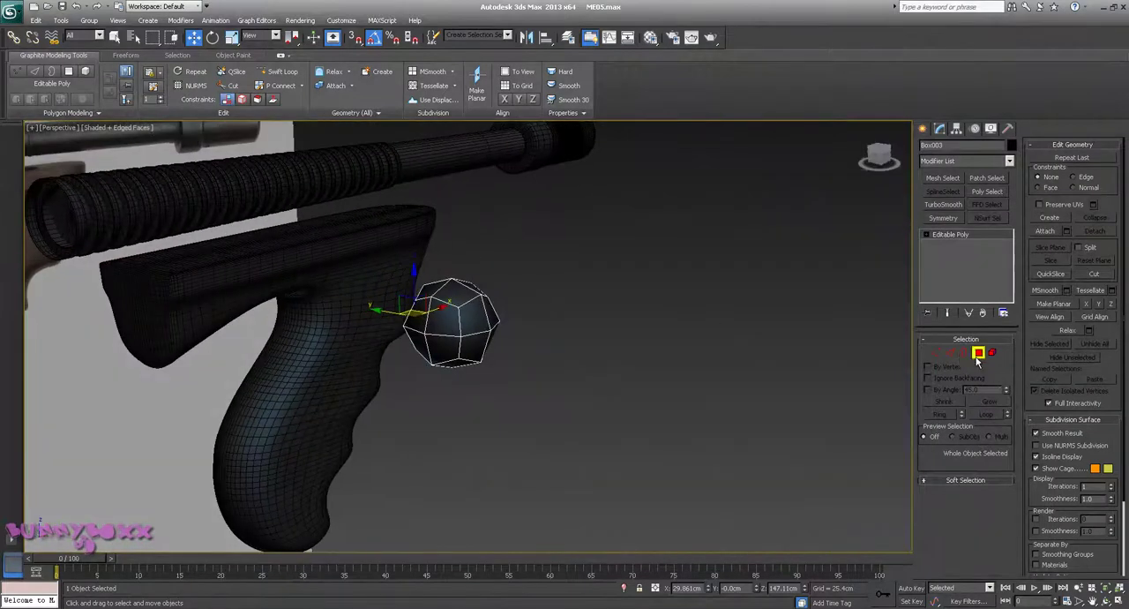
{"action": "mouse_move", "coordinate": [539, 264]}
{"action": "left_mouse_down"}
{"action": "mouse_move", "coordinate": [484, 402]}
{"action": "mouse_move", "coordinate": [472, 405]}
{"action": "left_mouse_up"}
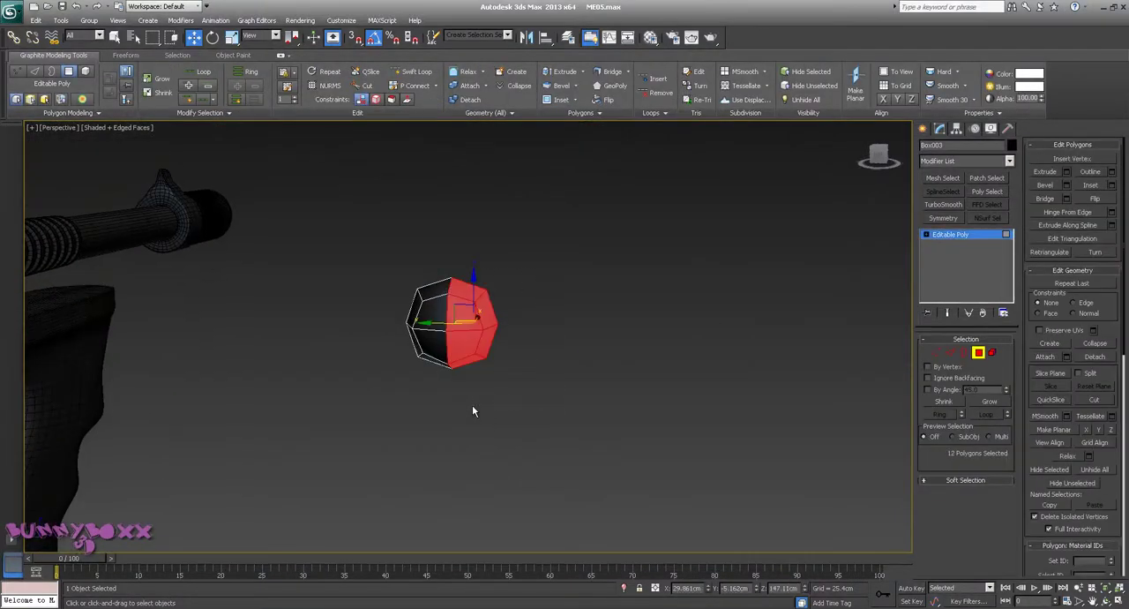
{"action": "key", "text": "Delete"}
{"action": "mouse_move", "coordinate": [483, 403]}
{"action": "middle_mouse_down", "text": "alt"}
{"action": "mouse_move", "coordinate": [513, 333]}
{"action": "mouse_move", "coordinate": [475, 333]}
{"action": "middle_mouse_up", "text": "alt"}
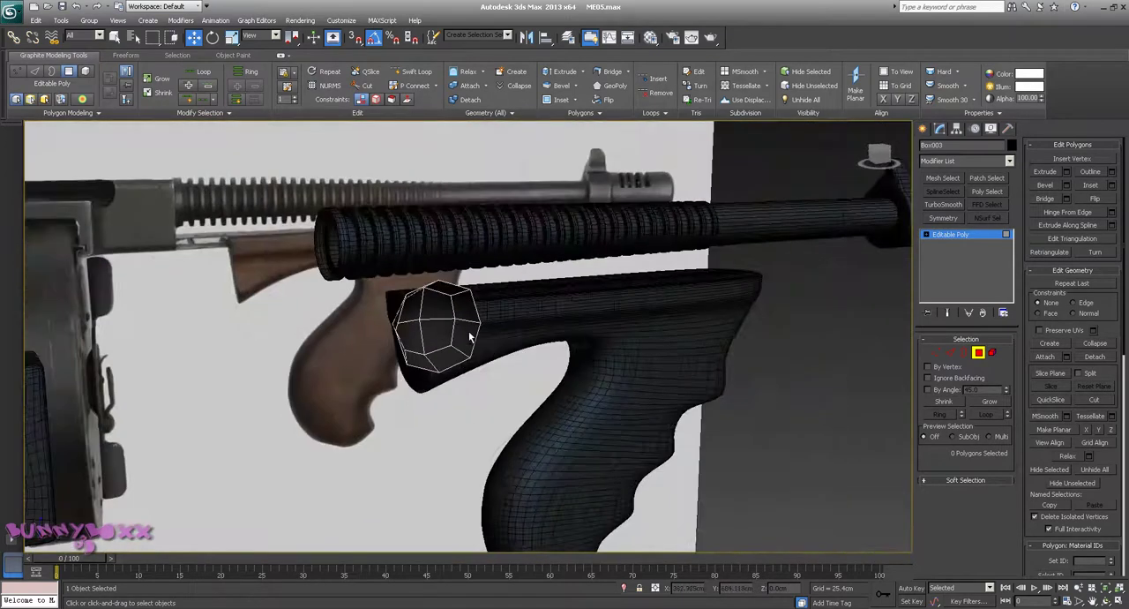
Exit Polygon mode, orbit toward the grip, and deselect the box
{"action": "middle_click_drag", "start_coordinate": [475, 334], "coordinate": [345, 293], "text": "alt"}
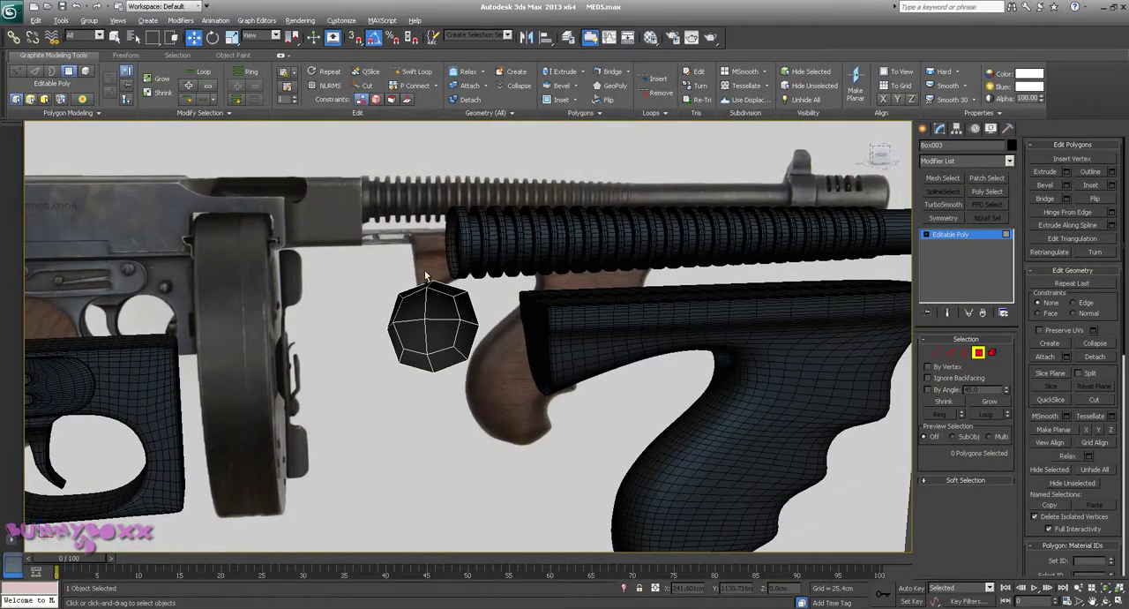
{"action": "middle_click_drag", "start_coordinate": [425, 276], "coordinate": [512, 275], "text": "alt"}
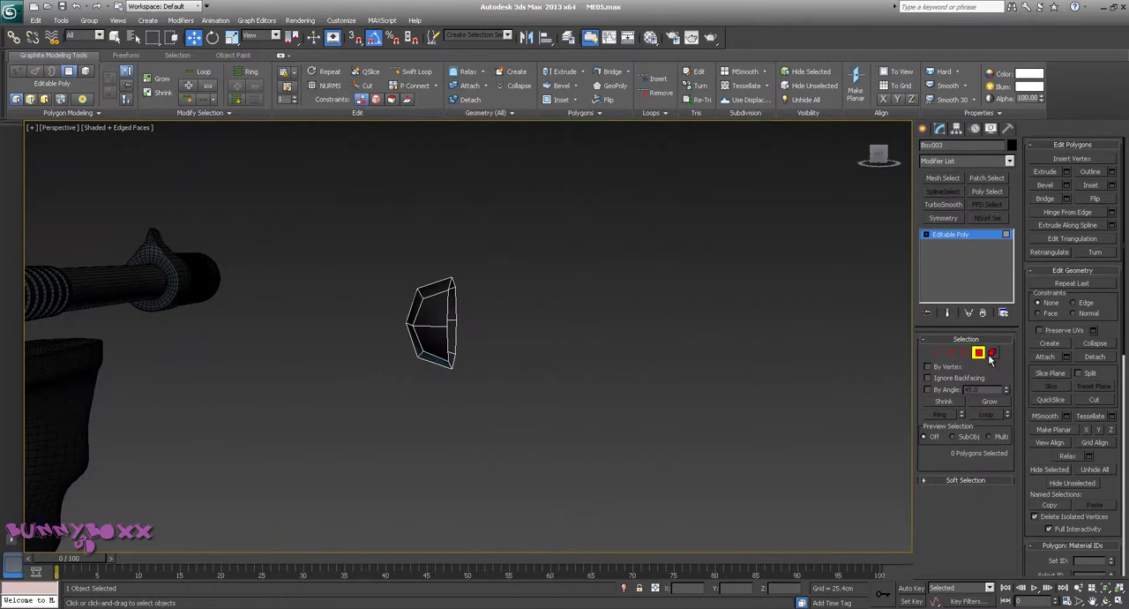
{"action": "left_click", "coordinate": [978, 353]}
{"action": "middle_click_drag", "start_coordinate": [551, 326], "coordinate": [456, 314], "text": "alt"}
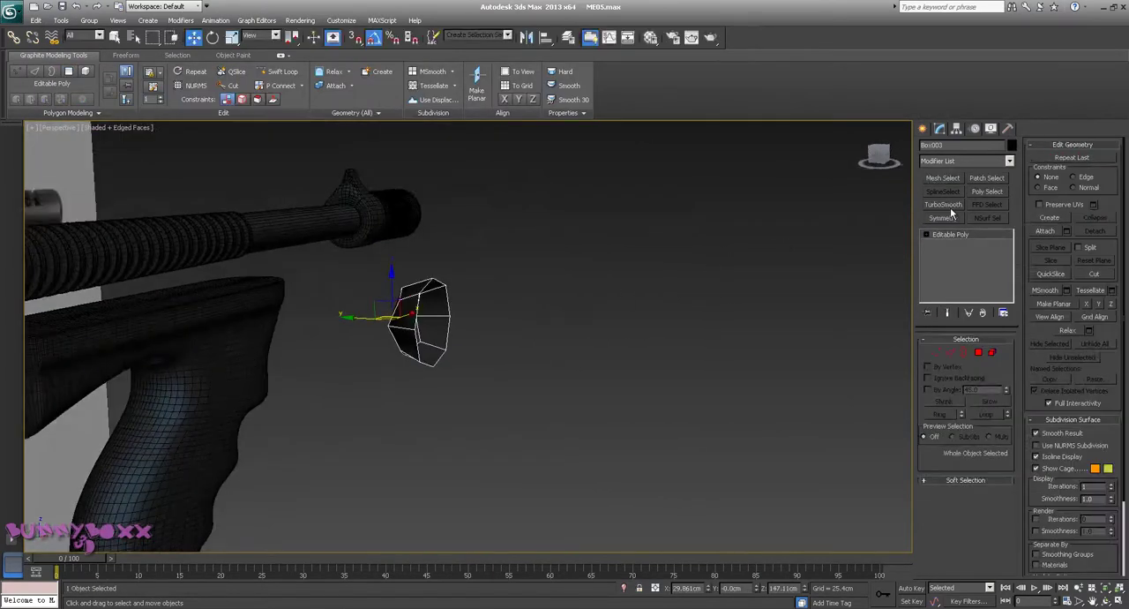
{"action": "left_click", "coordinate": [943, 204]}
{"action": "left_click", "coordinate": [737, 291]}
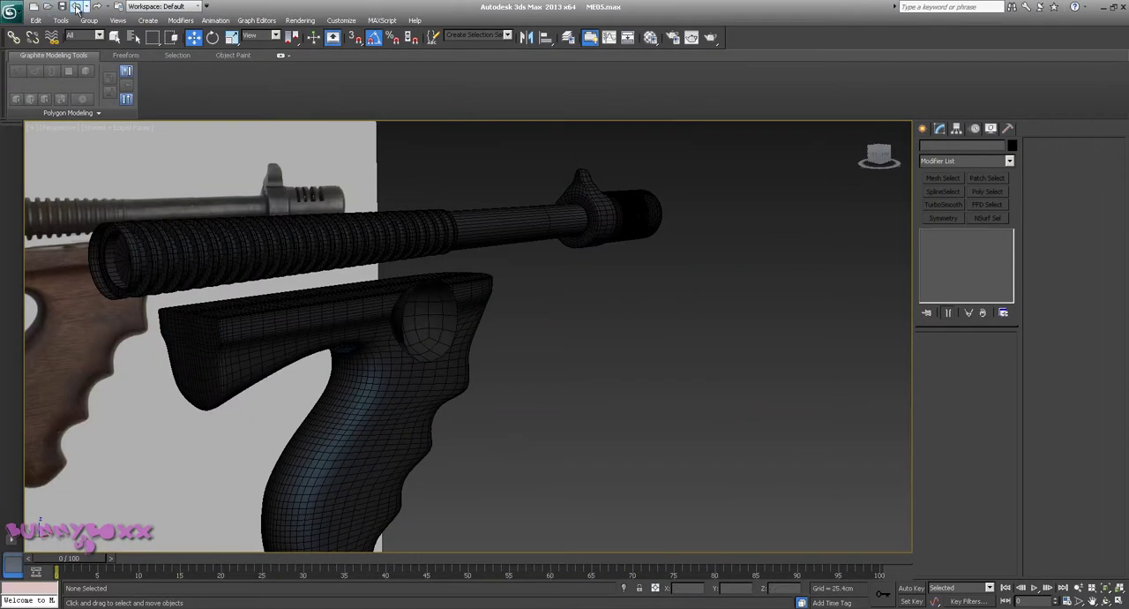
Select the box, switch to Front view, and move it left onto the receiver slot
{"action": "left_click", "coordinate": [77, 6]}
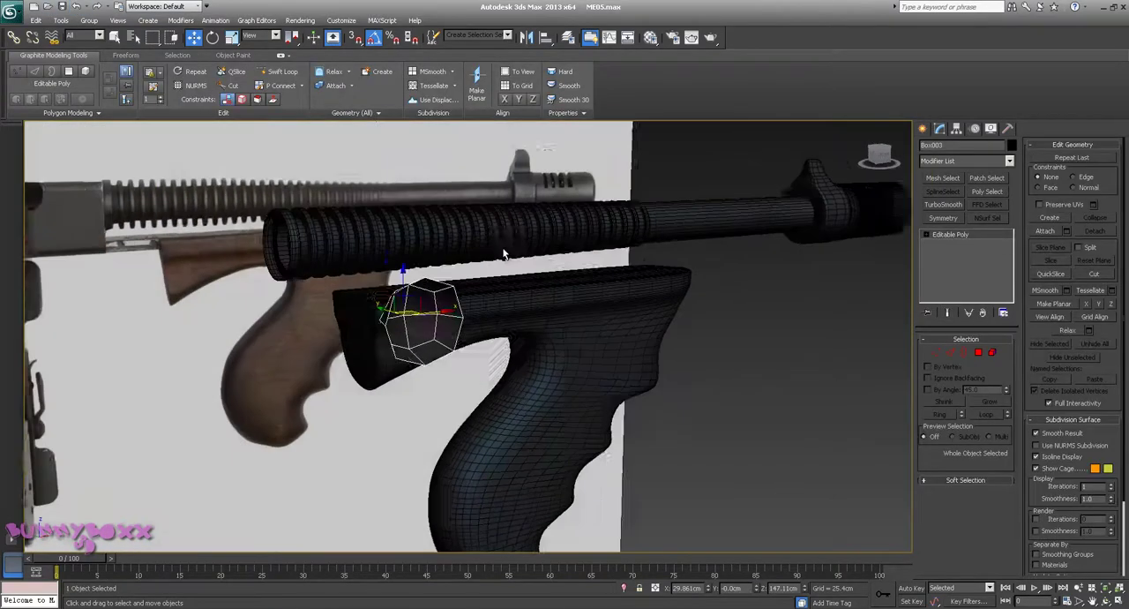
{"action": "middle_click_drag", "start_coordinate": [504, 252], "coordinate": [493, 243], "text": "alt"}
{"action": "right_click", "coordinate": [549, 287]}
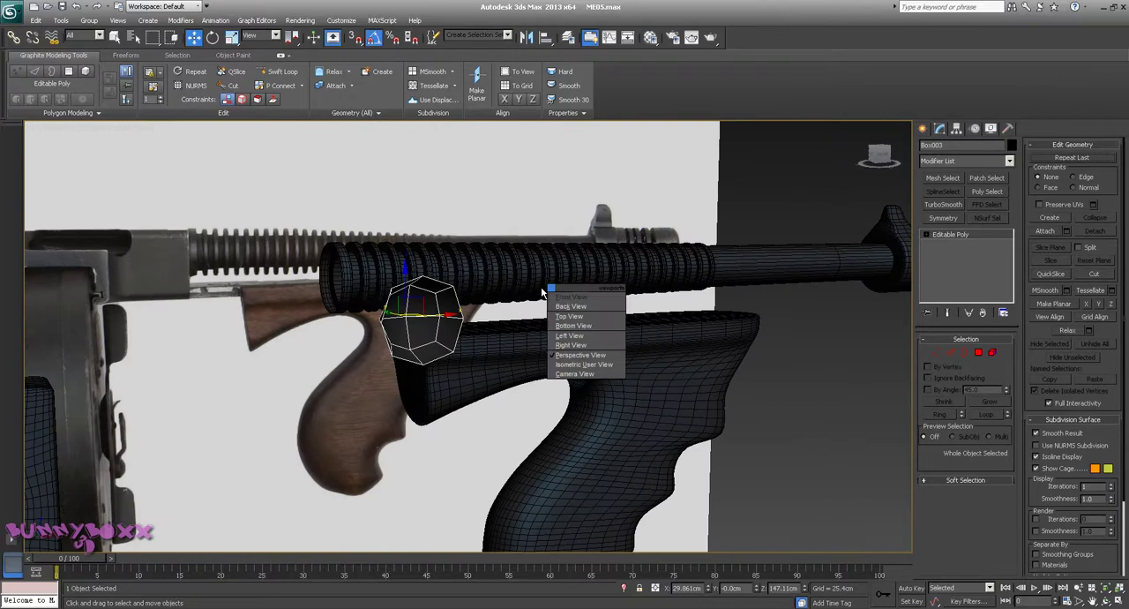
{"action": "key", "text": "z"}
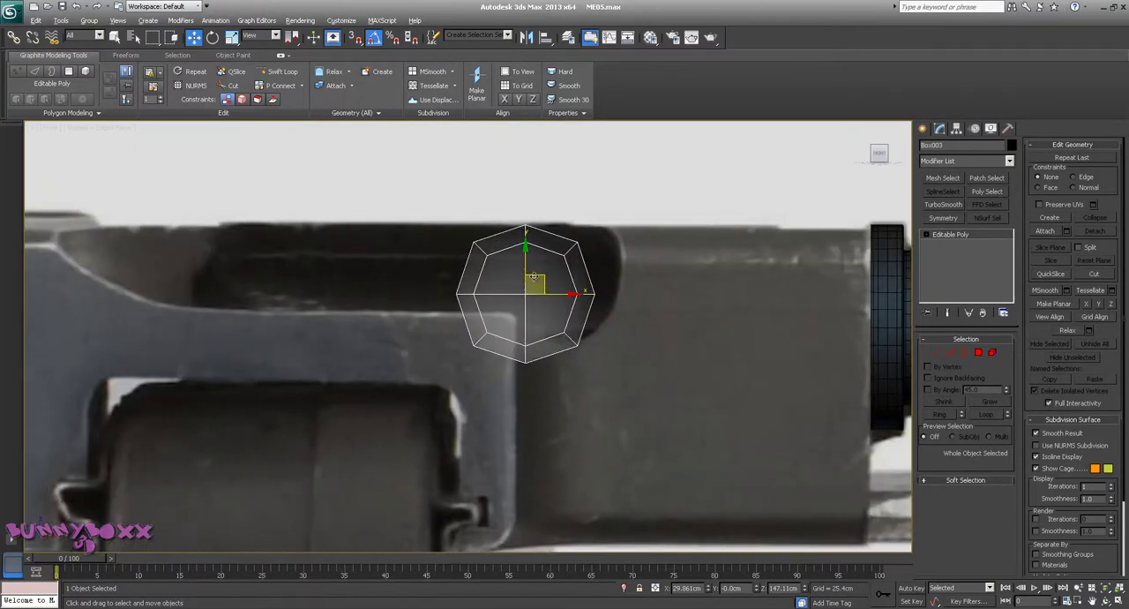
{"action": "mouse_move", "coordinate": [532, 277]}
{"action": "left_mouse_down"}
{"action": "mouse_move", "coordinate": [437, 271]}
{"action": "mouse_move", "coordinate": [421, 293]}
{"action": "left_mouse_up"}
Uniformly scale the box down slightly to fit the slot
{"action": "key", "text": "r"}
{"action": "key", "text": "r"}
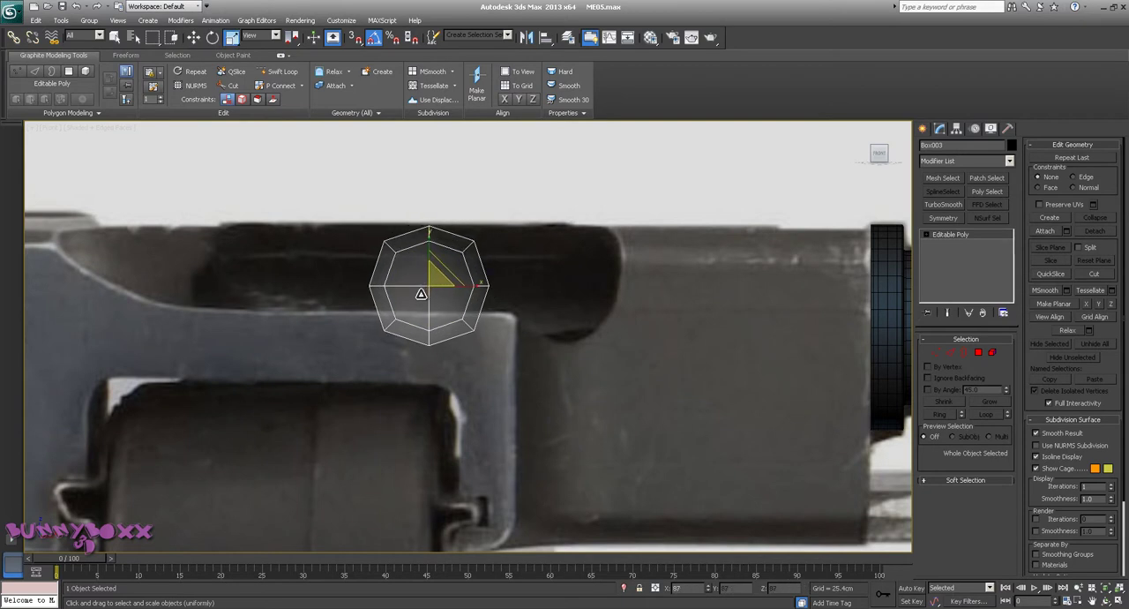
{"action": "key", "text": "w"}
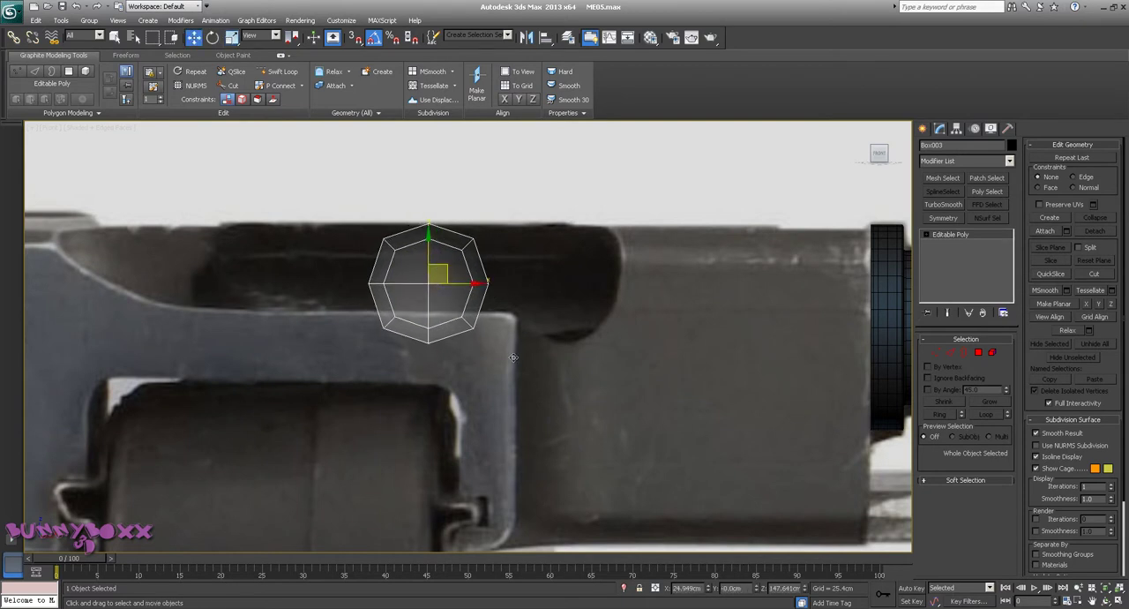
{"action": "key", "text": "e"}
{"action": "key", "text": "r"}
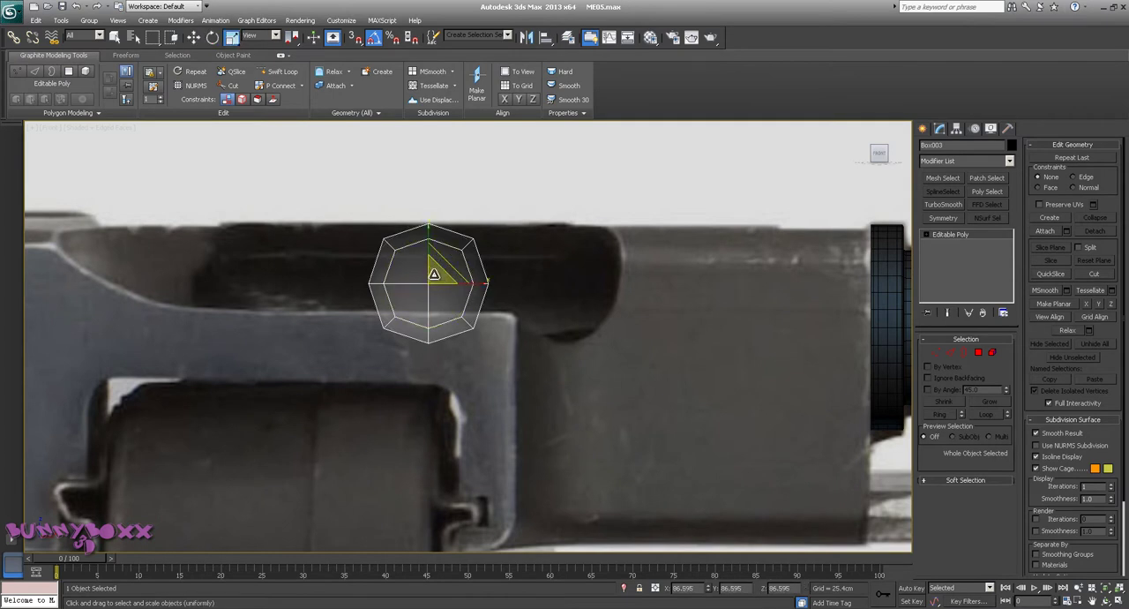
{"action": "left_click_drag", "start_coordinate": [433, 275], "coordinate": [429, 261]}
{"action": "key", "text": "w"}
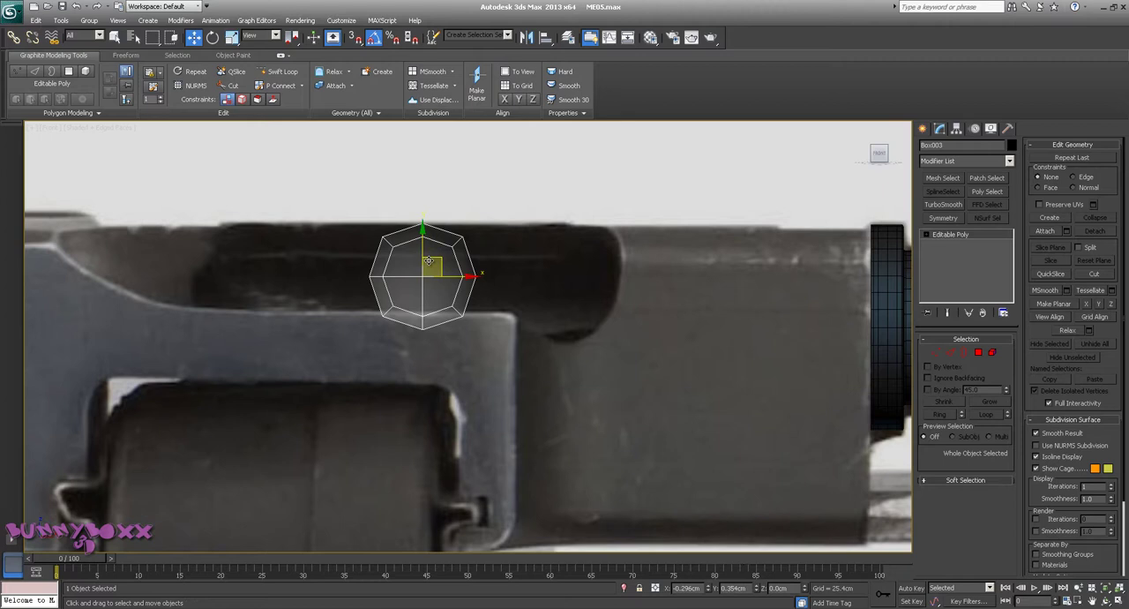
In Vertex mode, stretch the box leftward along the slot and extend its right end
{"action": "key", "text": "1"}
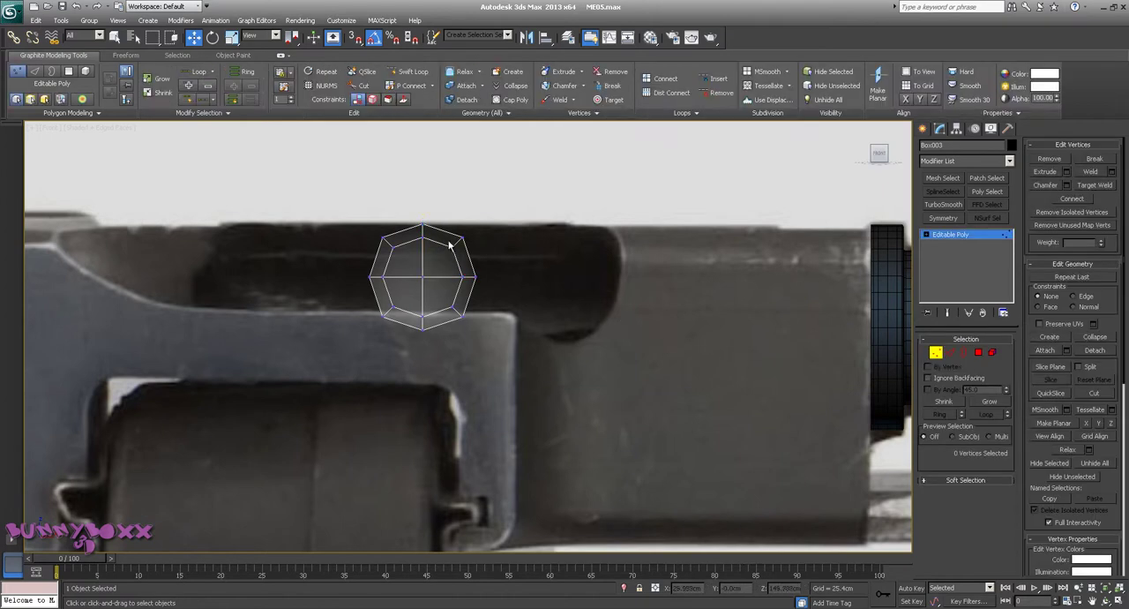
{"action": "middle_click_drag", "start_coordinate": [506, 204], "coordinate": [595, 204]}
{"action": "left_click_drag", "start_coordinate": [498, 354], "coordinate": [498, 355]}
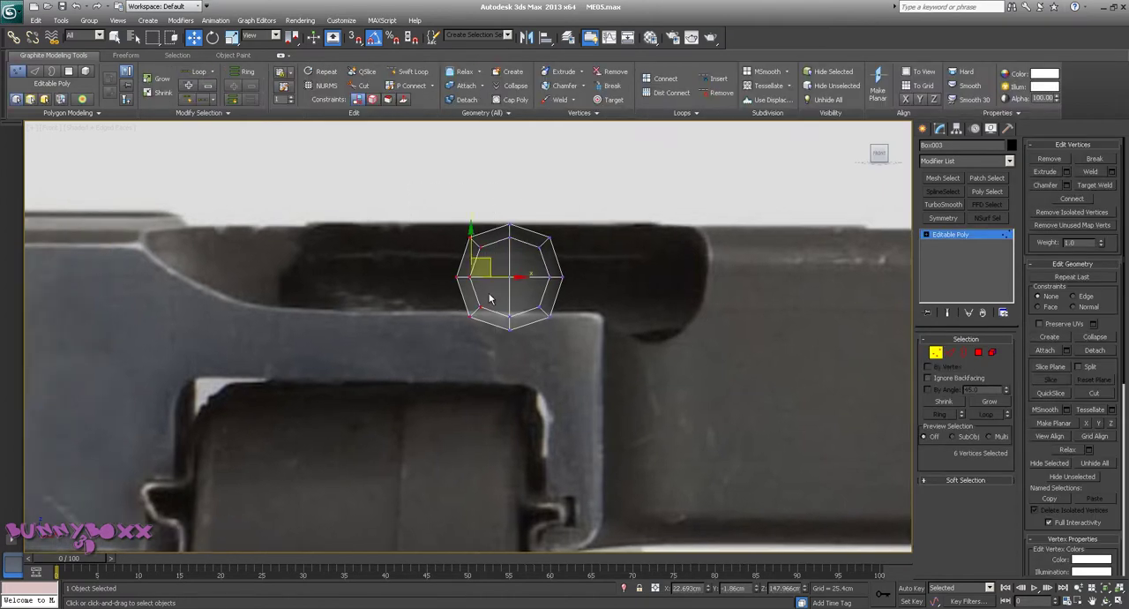
{"action": "mouse_move", "coordinate": [519, 277]}
{"action": "left_mouse_down"}
{"action": "mouse_move", "coordinate": [207, 260]}
{"action": "mouse_move", "coordinate": [244, 261]}
{"action": "left_mouse_up"}
{"action": "left_click_drag", "start_coordinate": [526, 377], "coordinate": [526, 378]}
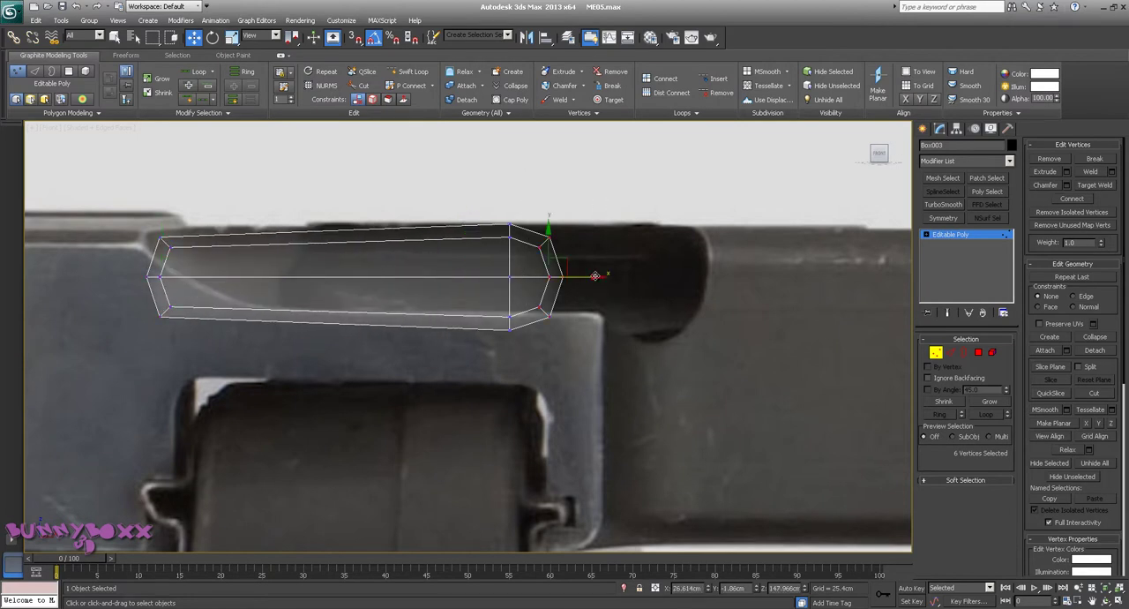
{"action": "left_click_drag", "start_coordinate": [595, 276], "coordinate": [745, 276]}
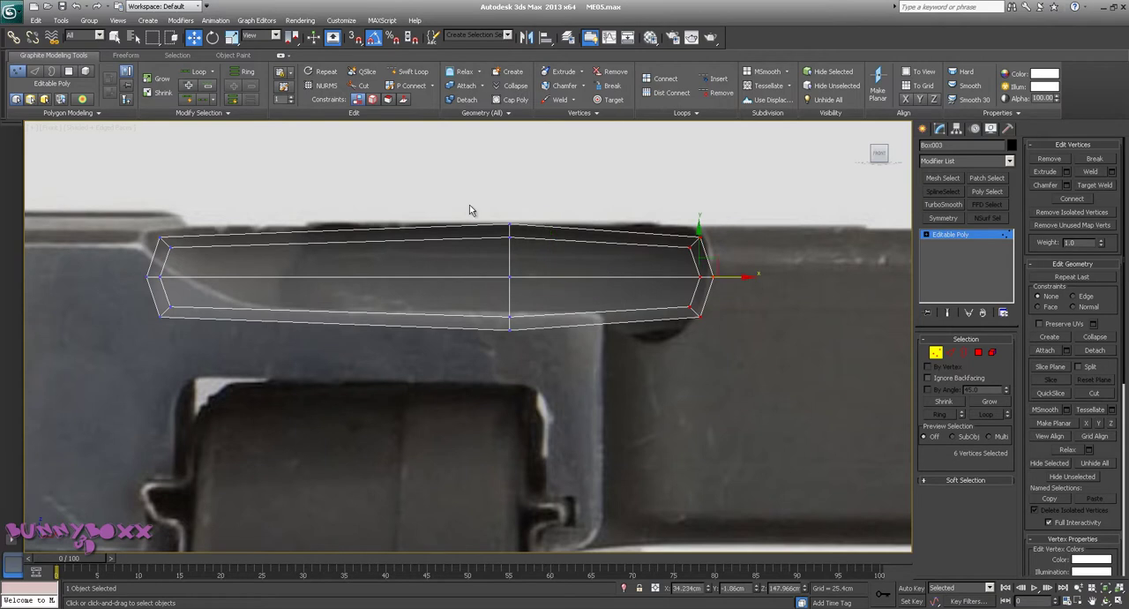
Pull the left-end vertices to the slot edge and shift the middle vertices near the left end
{"action": "left_click_drag", "start_coordinate": [148, 339], "coordinate": [148, 339]}
{"action": "left_click_drag", "start_coordinate": [205, 276], "coordinate": [333, 276]}
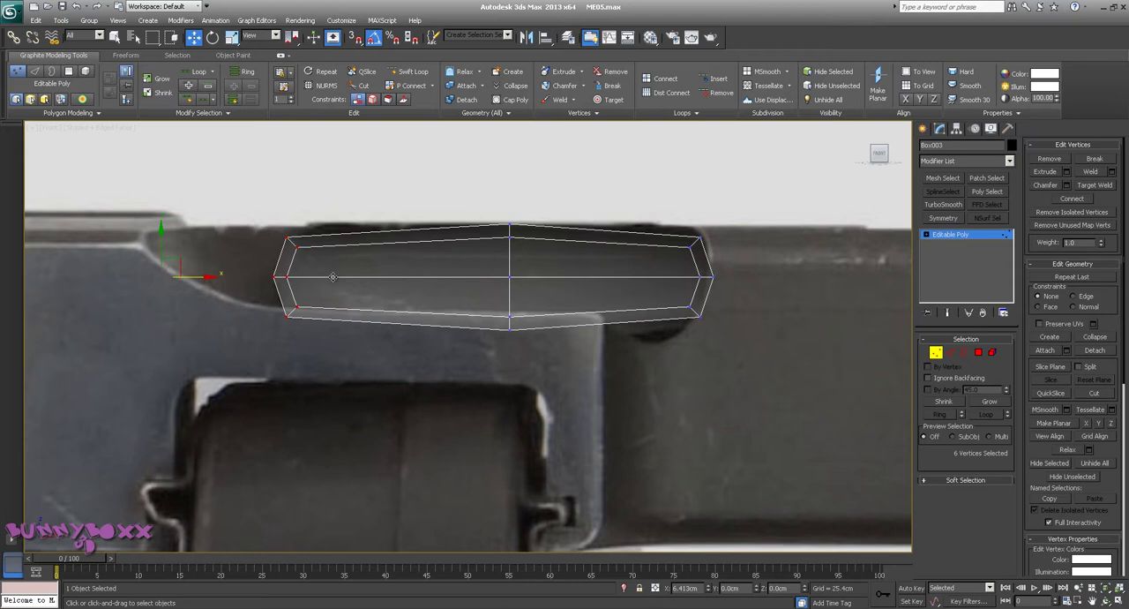
{"action": "left_click_drag", "start_coordinate": [524, 426], "coordinate": [494, 428]}
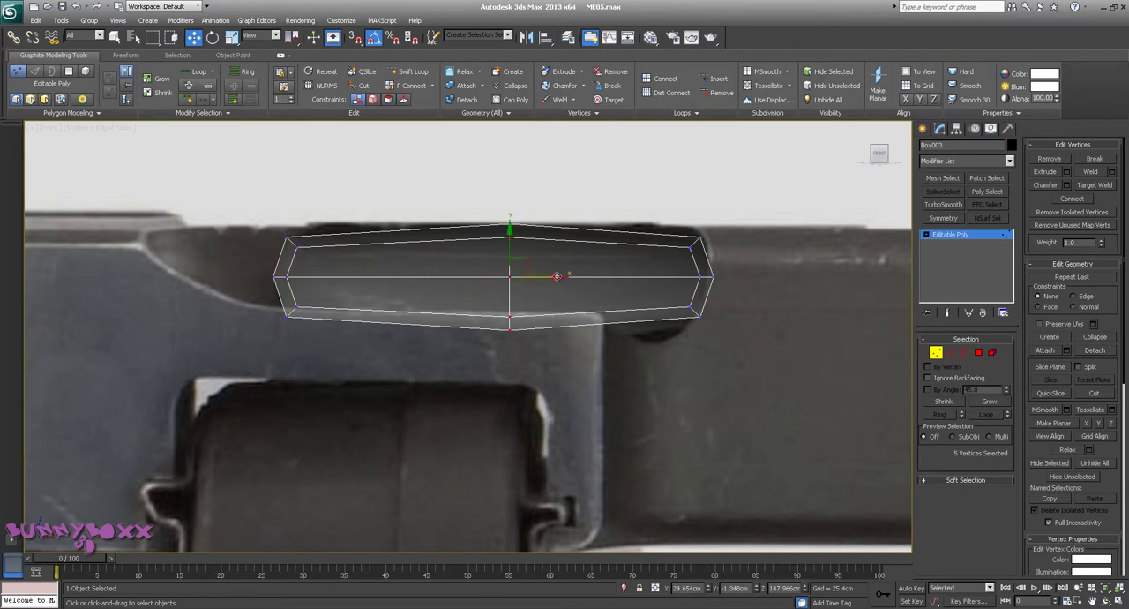
{"action": "left_click_drag", "start_coordinate": [556, 276], "coordinate": [357, 297]}
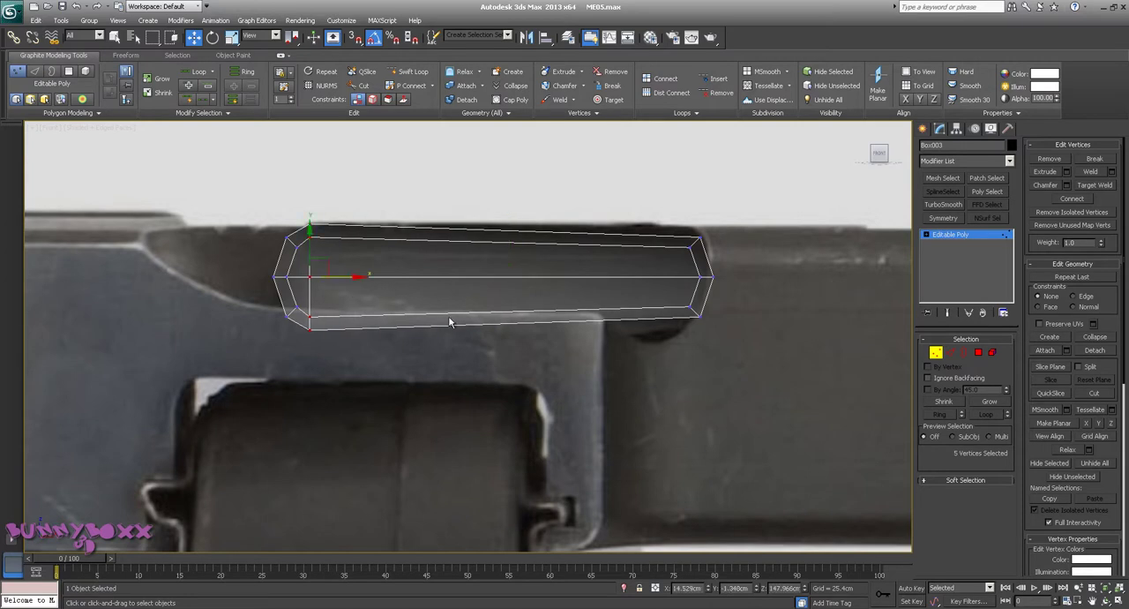
{"action": "left_click", "coordinate": [950, 352]}
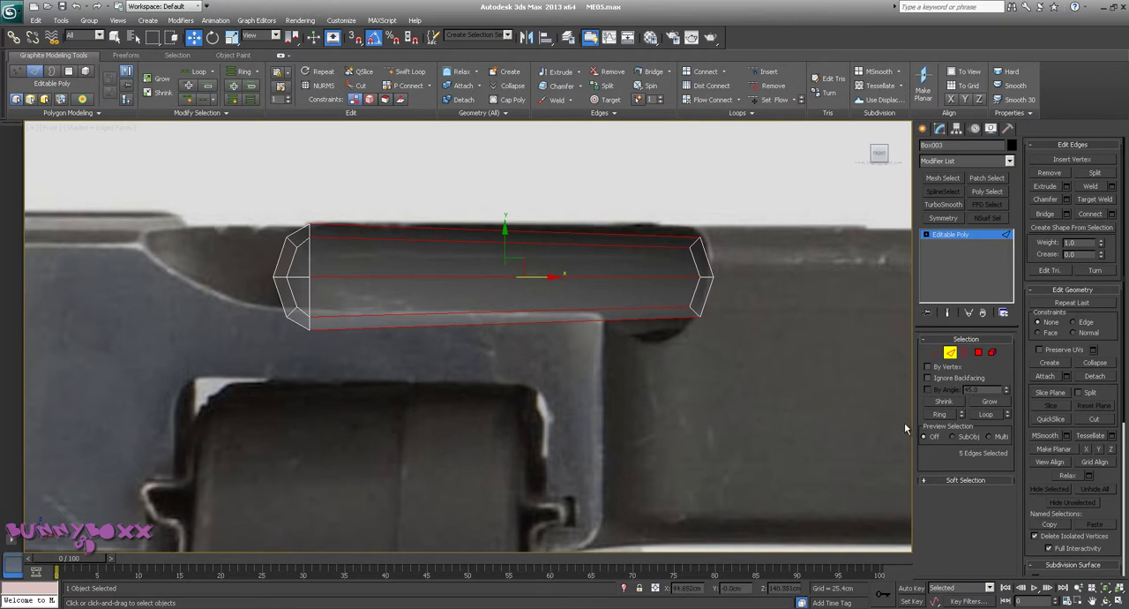
Connect the selected edges with two new loops, then undo it
{"action": "right_click", "coordinate": [675, 198]}
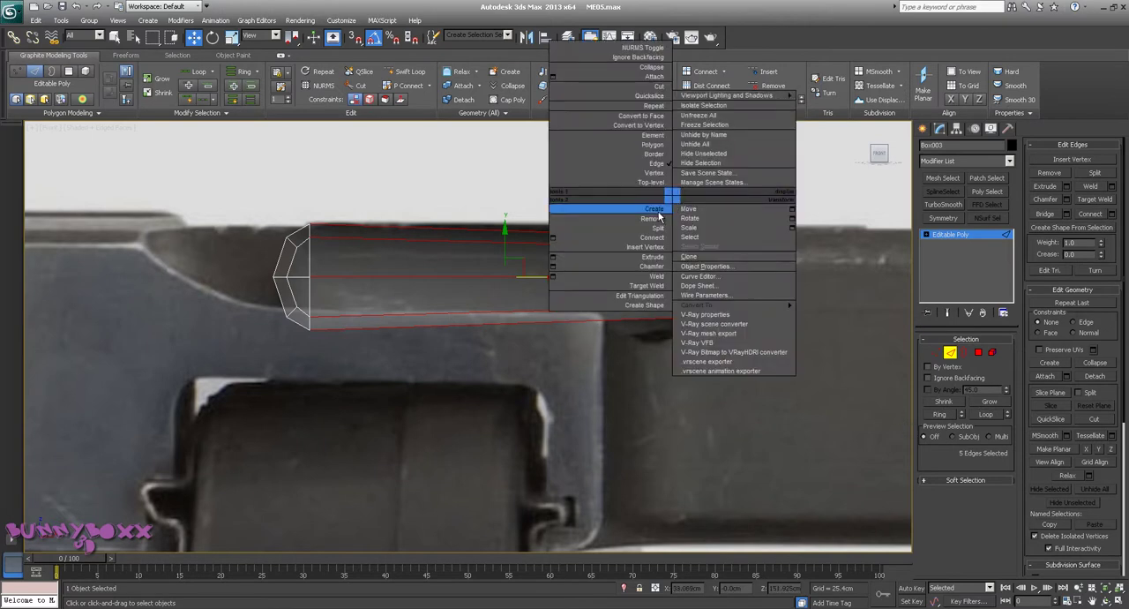
{"action": "left_click", "coordinate": [557, 245]}
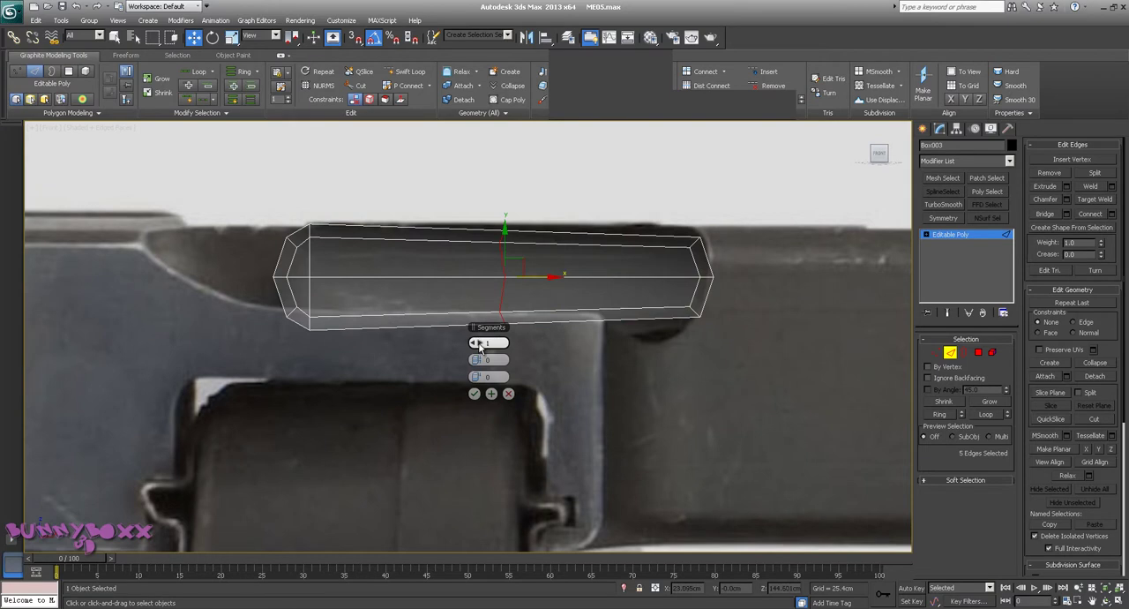
{"action": "left_click", "coordinate": [479, 344]}
{"action": "left_click", "coordinate": [474, 394]}
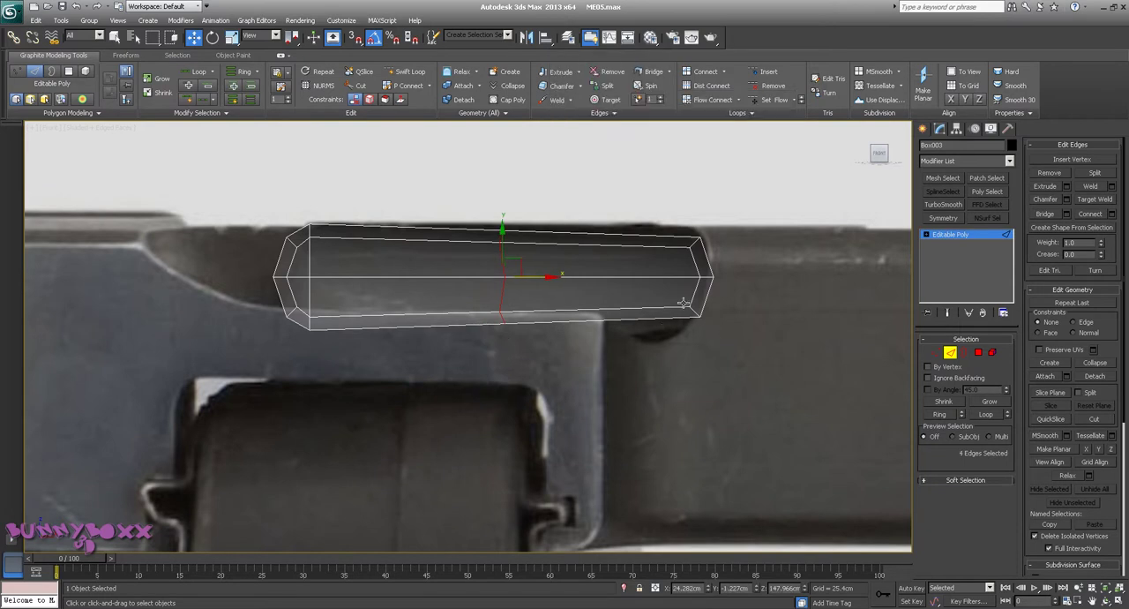
{"action": "left_click", "coordinate": [79, 12]}
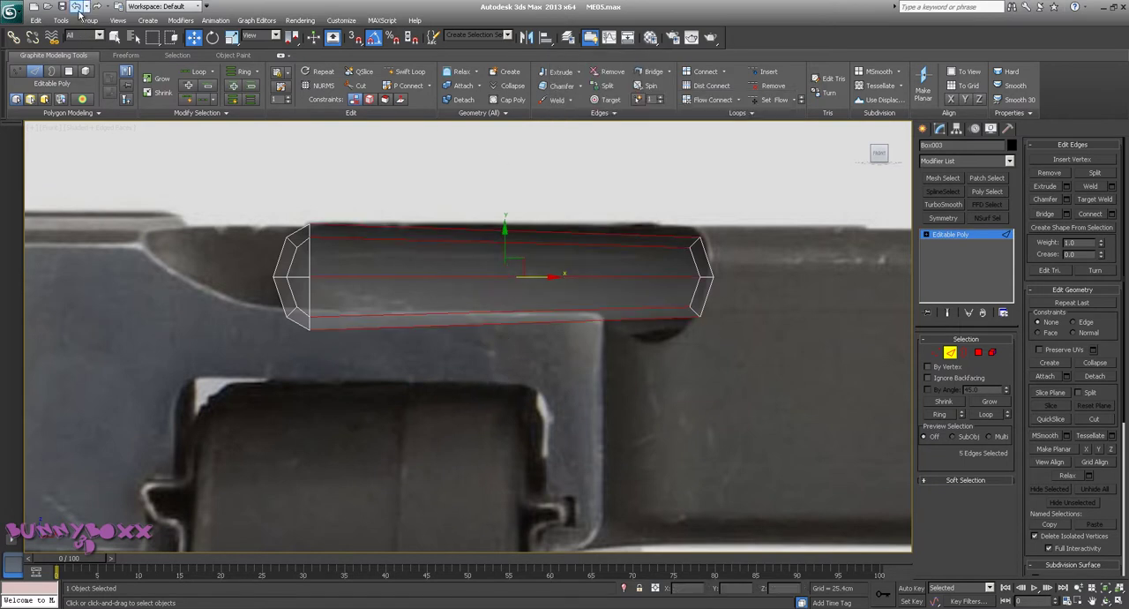
Connect a single sliding edge loop, then move the left-end loop toward the right end
{"action": "right_click", "coordinate": [792, 395]}
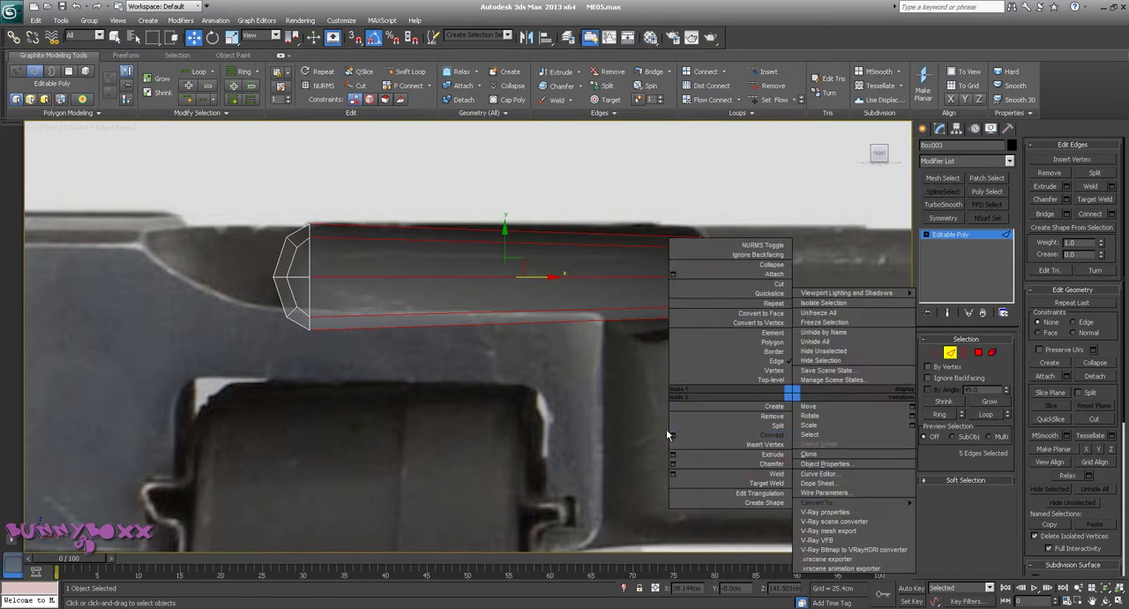
{"action": "left_click", "coordinate": [672, 434]}
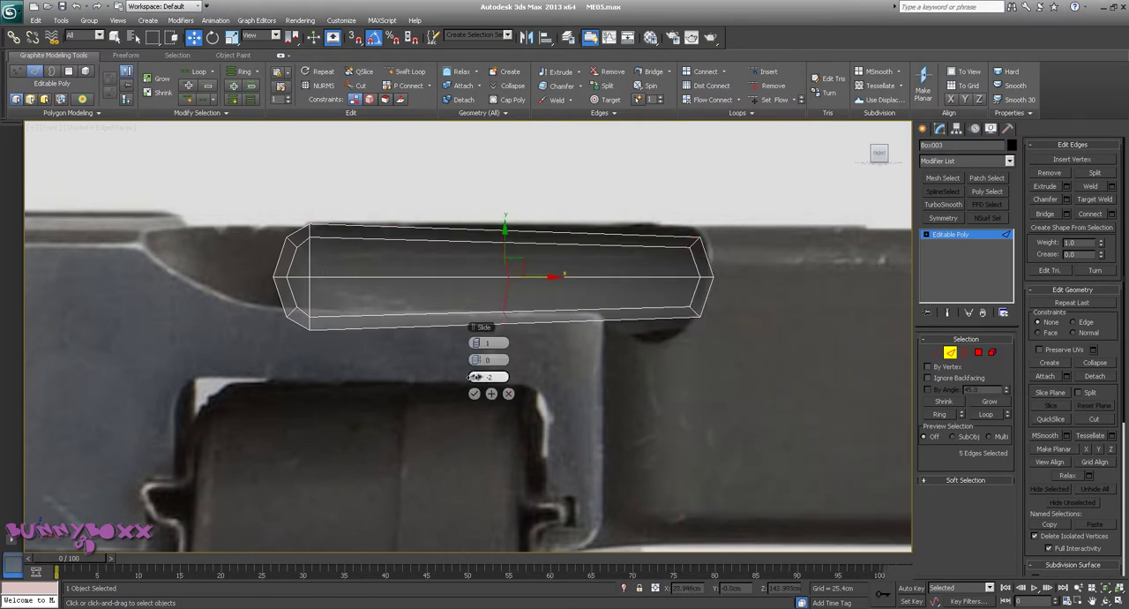
{"action": "mouse_move", "coordinate": [480, 379]}
{"action": "left_mouse_down"}
{"action": "mouse_move", "coordinate": [727, 388]}
{"action": "mouse_move", "coordinate": [711, 391]}
{"action": "left_mouse_up"}
{"action": "left_click", "coordinate": [474, 396]}
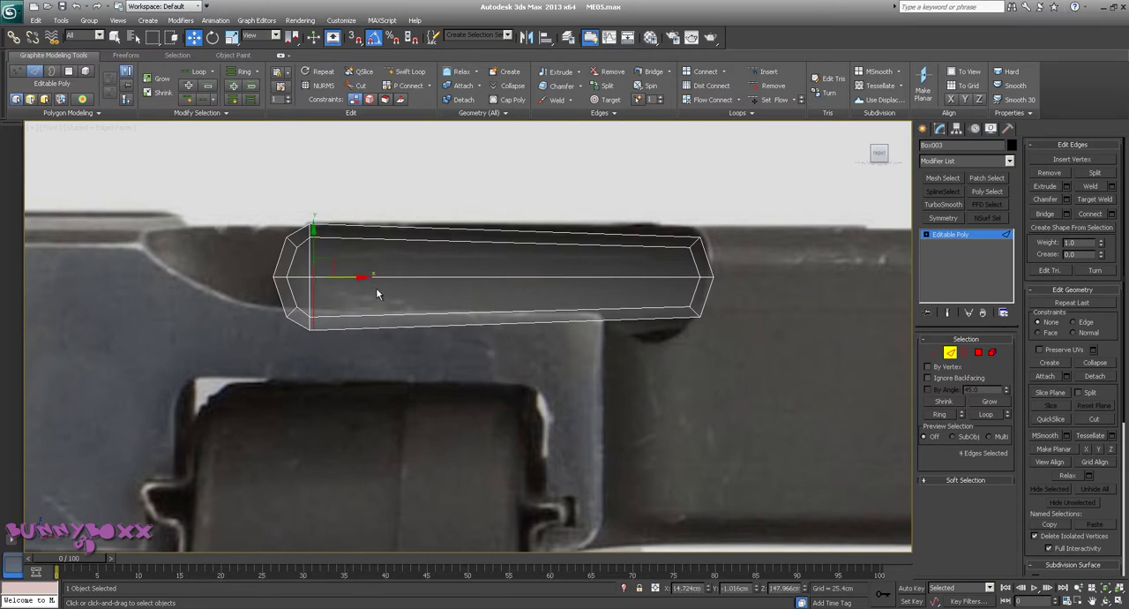
{"action": "left_click", "coordinate": [364, 277]}
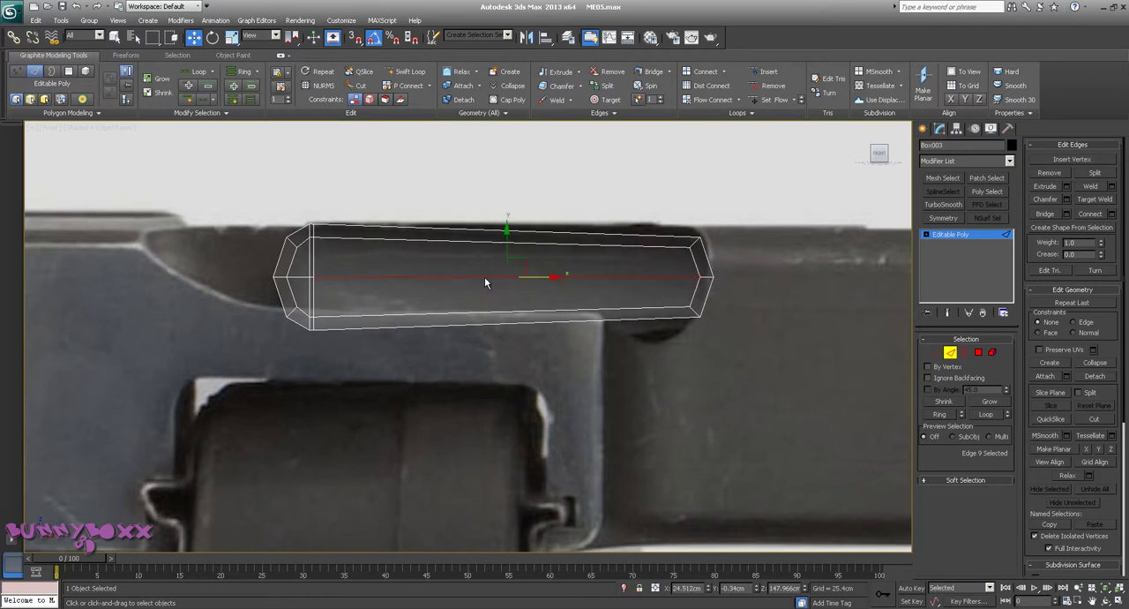
{"action": "double_click", "coordinate": [314, 257]}
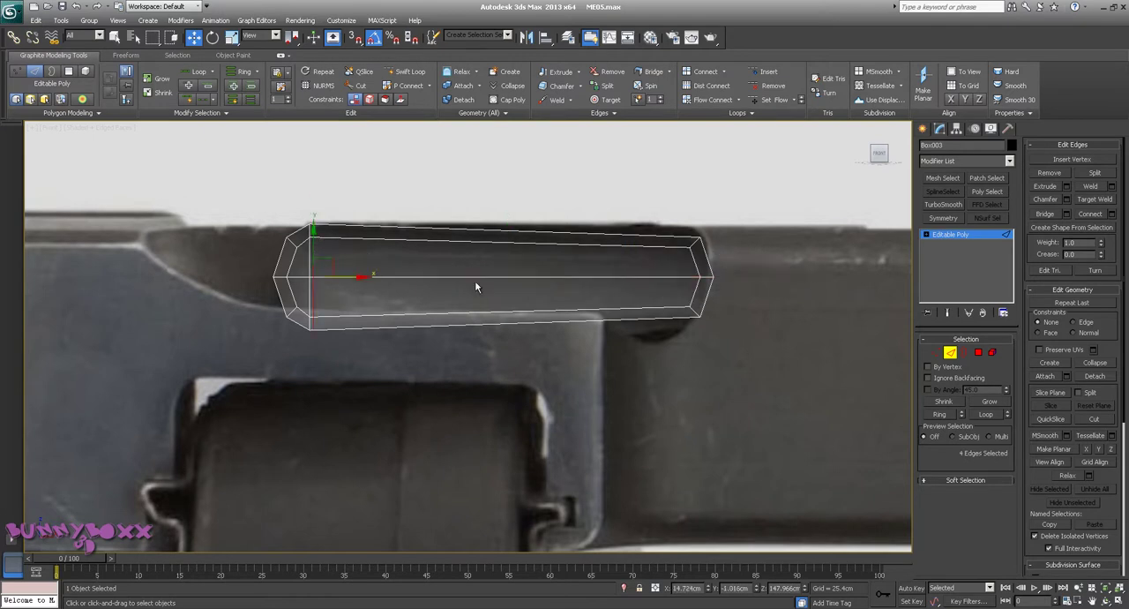
{"action": "left_click_drag", "start_coordinate": [362, 277], "coordinate": [722, 283]}
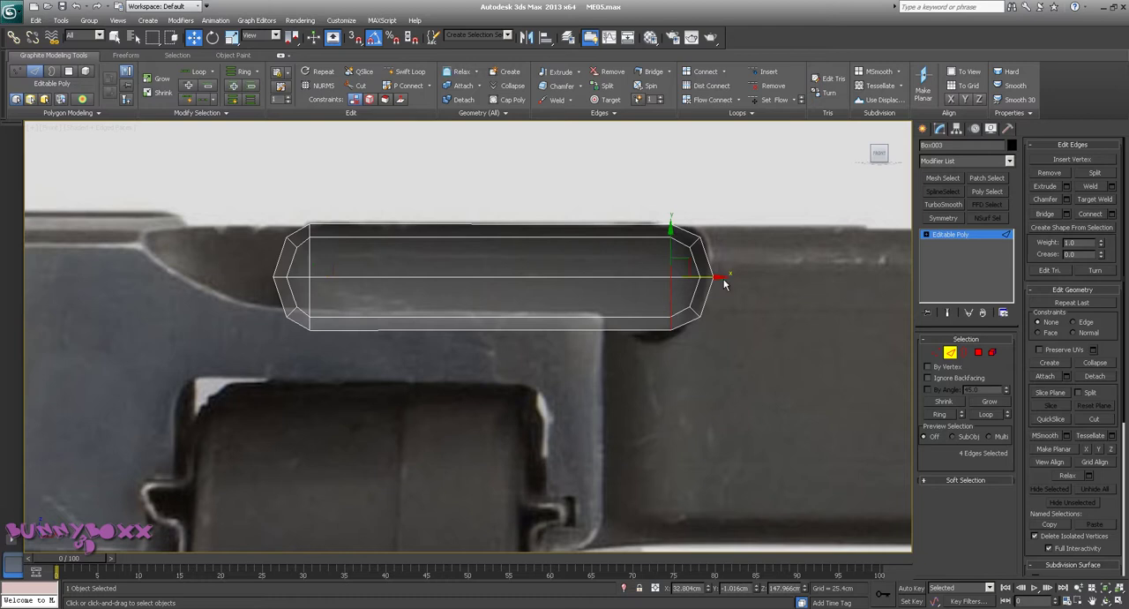
Make the bar opaque and orbit it in Perspective, toggling its selection
{"action": "key", "text": "alt+x"}
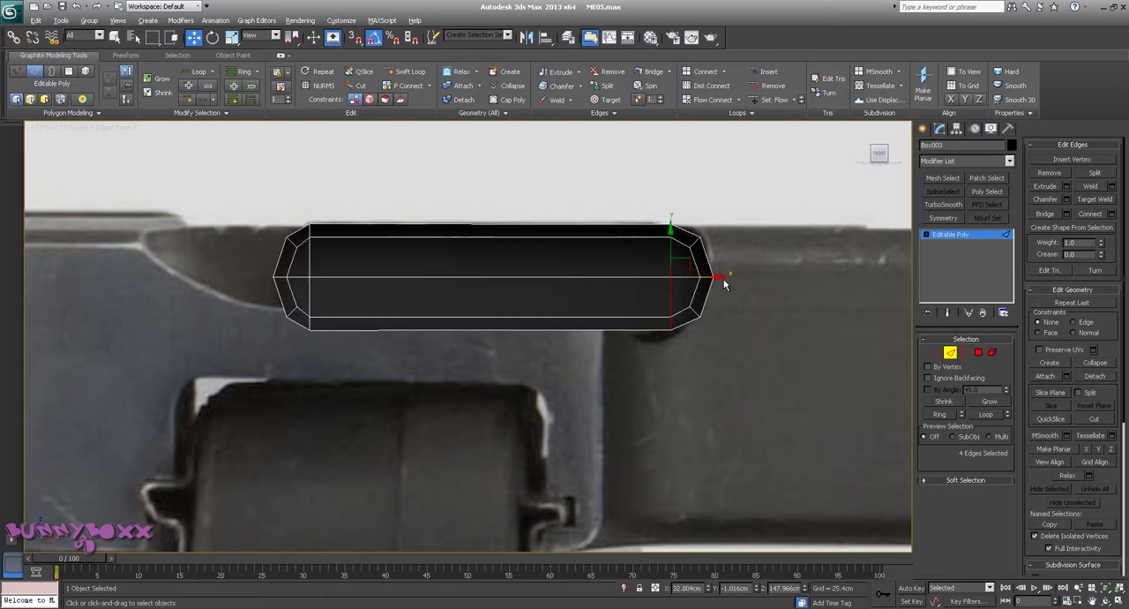
{"action": "scroll", "coordinate": [674, 309], "scroll_direction": "up", "scroll_amount": 2}
{"action": "key", "text": "p"}
{"action": "mouse_move", "coordinate": [628, 306]}
{"action": "middle_mouse_down", "text": "alt"}
{"action": "mouse_move", "coordinate": [735, 357]}
{"action": "mouse_move", "coordinate": [729, 330]}
{"action": "mouse_move", "coordinate": [781, 303]}
{"action": "mouse_move", "coordinate": [780, 285]}
{"action": "middle_mouse_up", "text": "alt"}
{"action": "left_click", "coordinate": [735, 356]}
{"action": "left_click", "coordinate": [753, 364]}
{"action": "left_click", "coordinate": [752, 319]}
{"action": "left_click", "coordinate": [788, 376]}
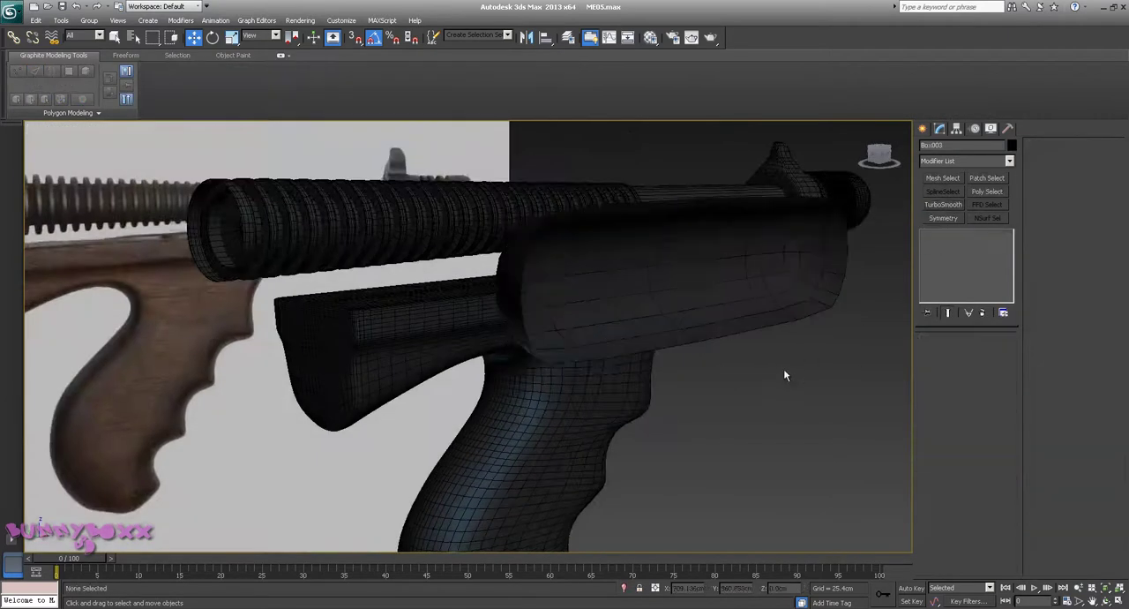
Select the forend box and undo repeatedly until TurboSmooth is removed
{"action": "mouse_move", "coordinate": [787, 376]}
{"action": "middle_mouse_down", "text": "alt"}
{"action": "mouse_move", "coordinate": [744, 303]}
{"action": "mouse_move", "coordinate": [612, 294]}
{"action": "middle_mouse_up", "text": "alt"}
{"action": "left_click", "coordinate": [695, 295]}
{"action": "left_click", "coordinate": [518, 287]}
{"action": "mouse_move", "coordinate": [518, 286]}
{"action": "middle_mouse_down", "text": "alt"}
{"action": "mouse_move", "coordinate": [542, 256]}
{"action": "mouse_move", "coordinate": [529, 256]}
{"action": "mouse_move", "coordinate": [623, 282]}
{"action": "mouse_move", "coordinate": [549, 329]}
{"action": "middle_mouse_up", "text": "alt"}
{"action": "left_click", "coordinate": [550, 329]}
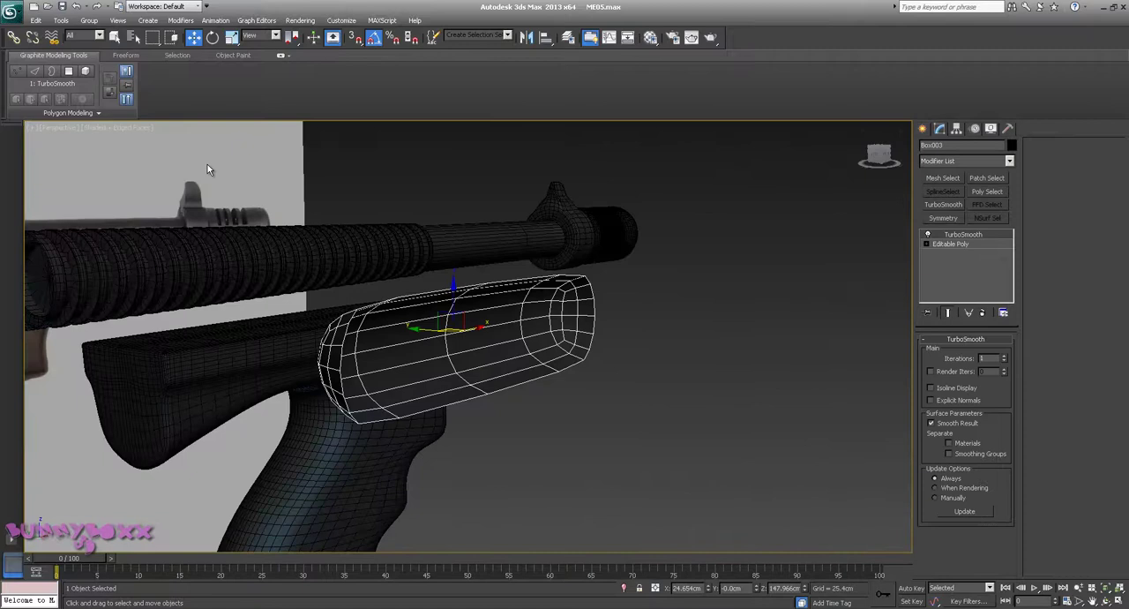
{"action": "left_click", "coordinate": [76, 7]}
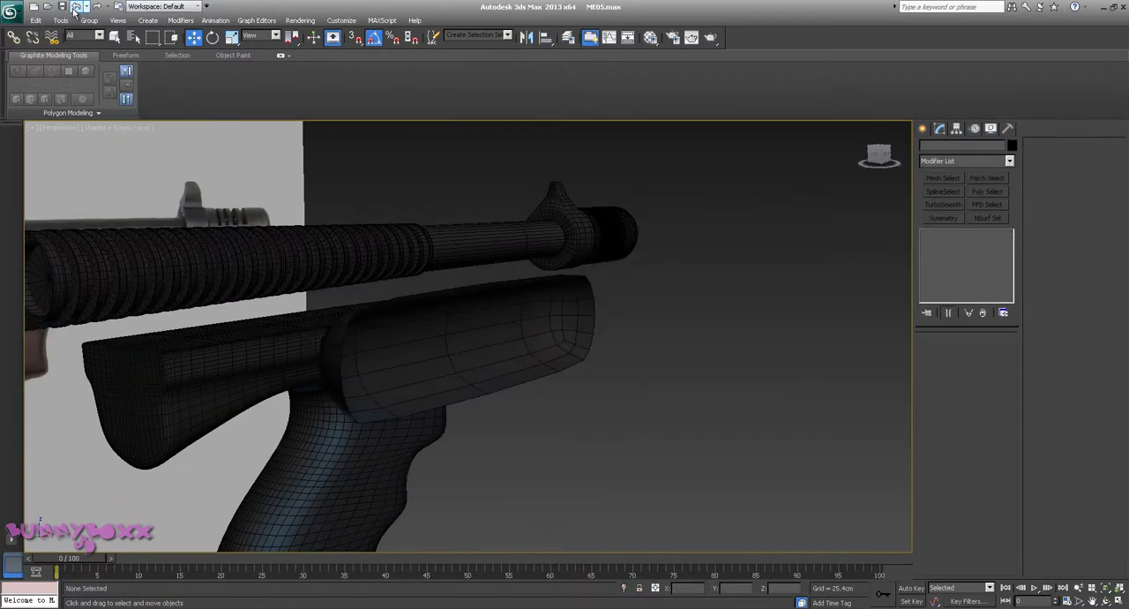
{"action": "left_click", "coordinate": [76, 7]}
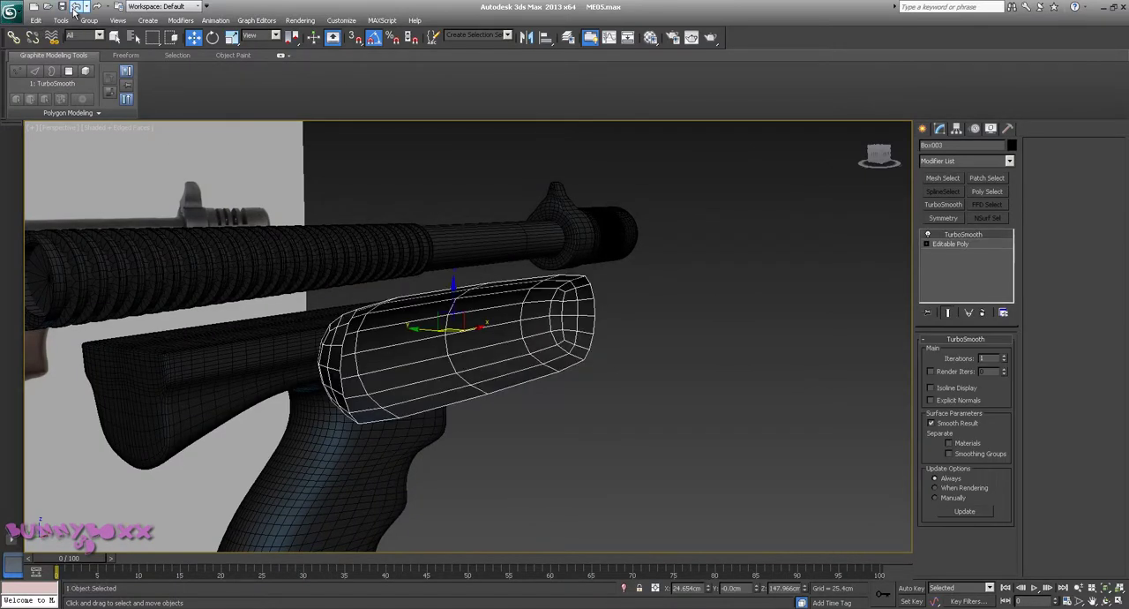
{"action": "left_click", "coordinate": [75, 7]}
{"action": "left_click", "coordinate": [76, 8]}
Align Box003's centre to Cylinder005's centre on Y Position only
{"action": "middle_click_drag", "start_coordinate": [538, 253], "coordinate": [472, 242], "text": "alt"}
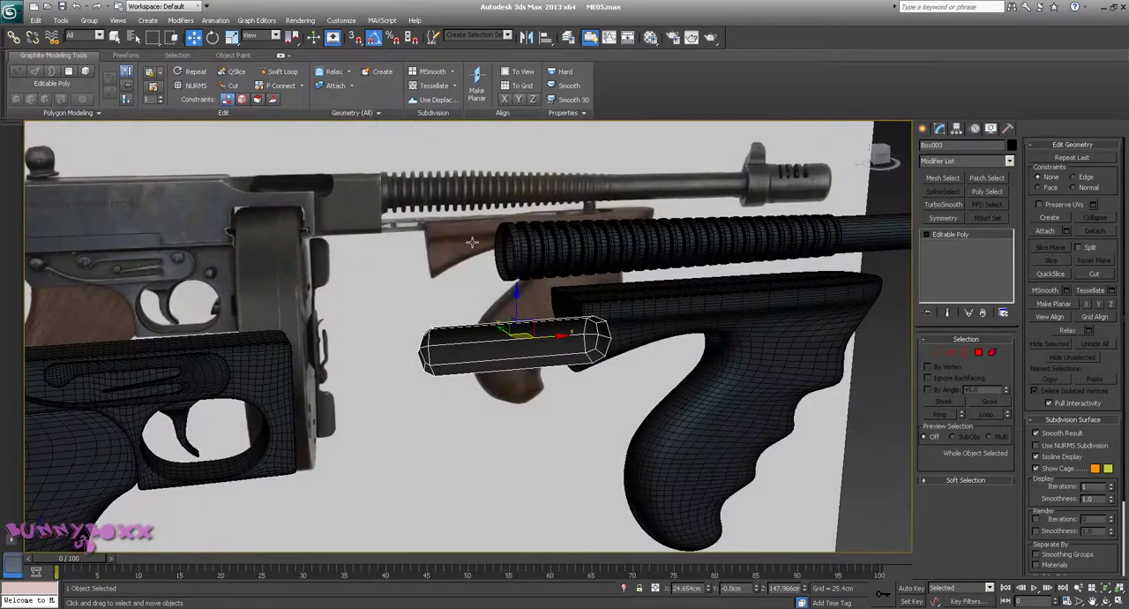
{"action": "middle_click_drag", "start_coordinate": [557, 241], "coordinate": [529, 256], "text": "alt"}
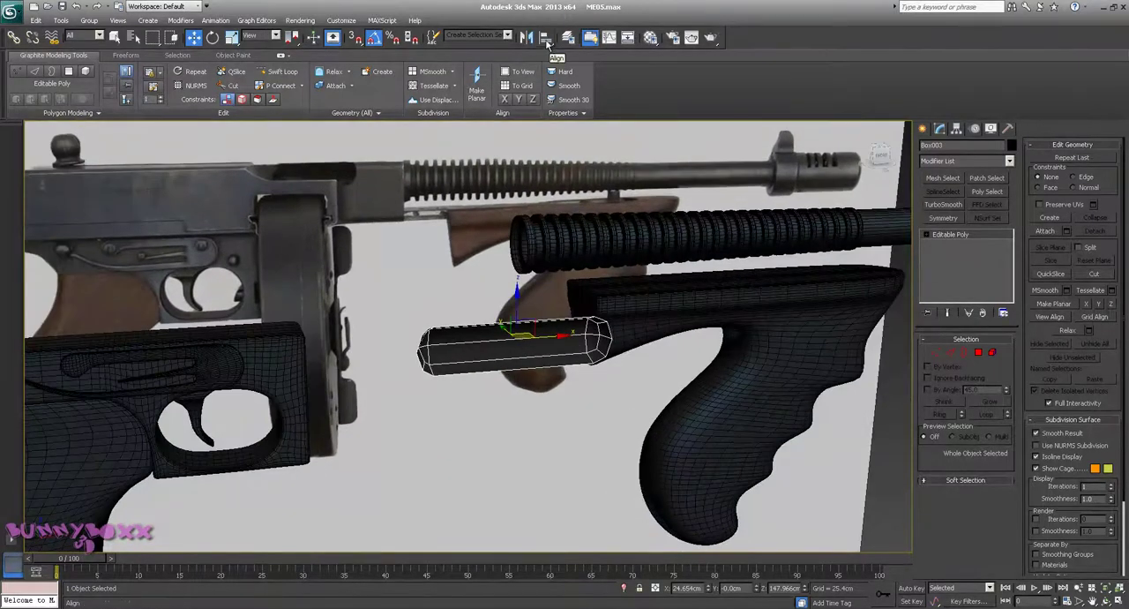
{"action": "left_click", "coordinate": [545, 37]}
{"action": "left_click", "coordinate": [570, 249]}
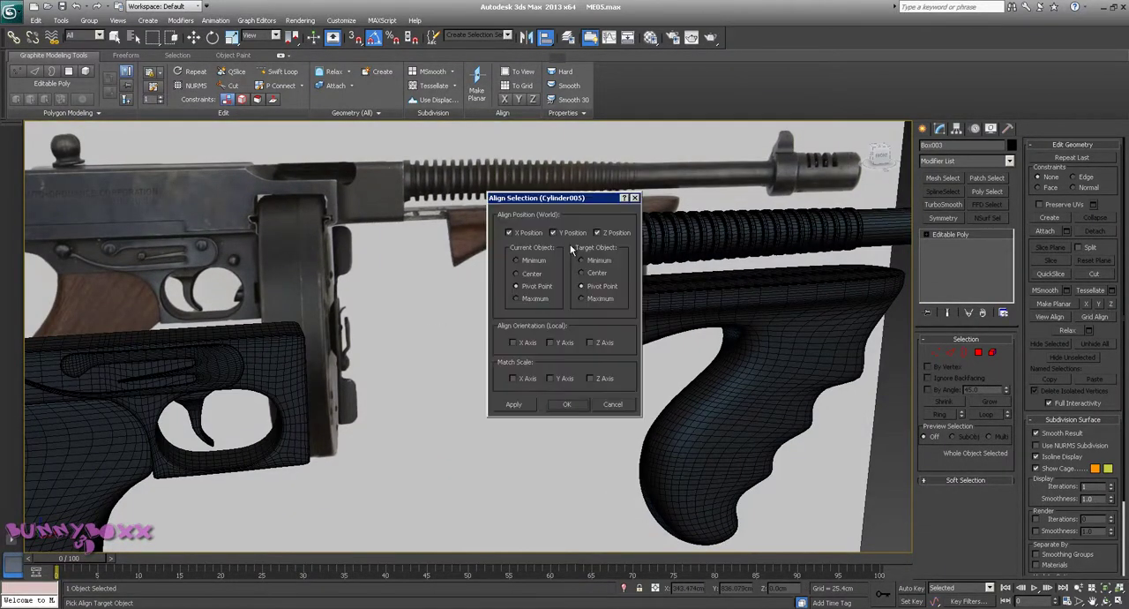
{"action": "left_click_drag", "start_coordinate": [557, 203], "coordinate": [284, 167]}
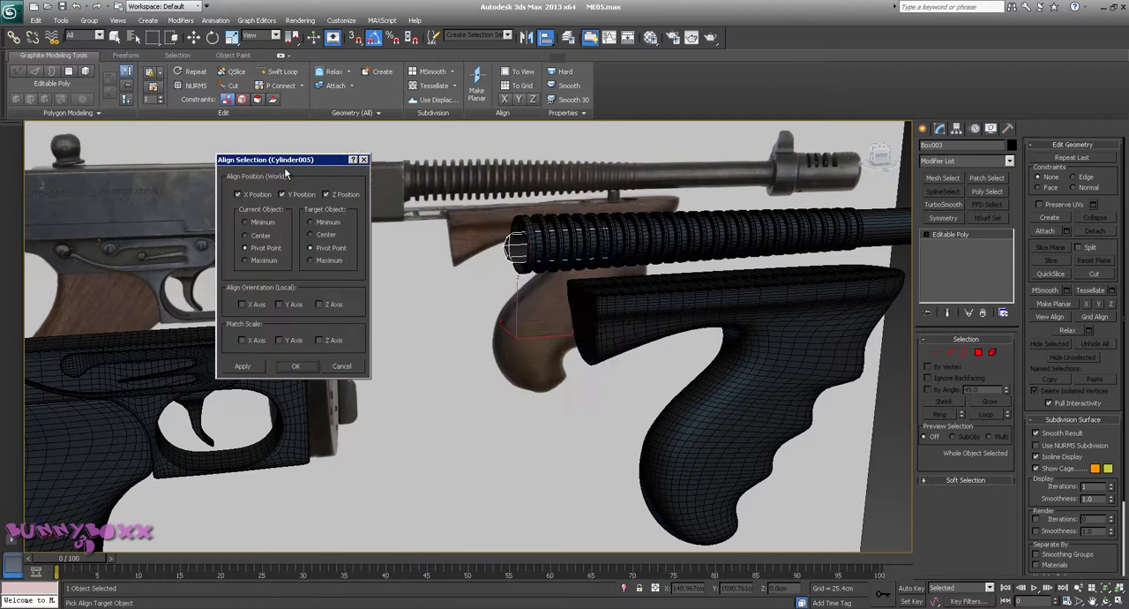
{"action": "left_click", "coordinate": [245, 236]}
{"action": "left_click", "coordinate": [236, 196]}
{"action": "left_click", "coordinate": [326, 194]}
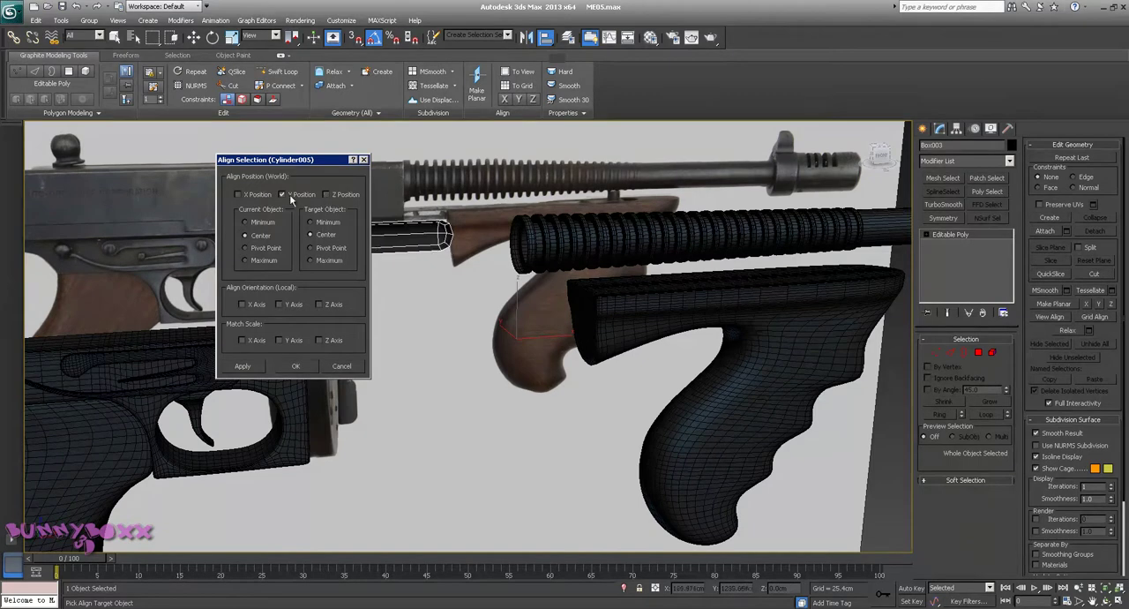
{"action": "left_click", "coordinate": [279, 195]}
{"action": "left_click", "coordinate": [296, 365]}
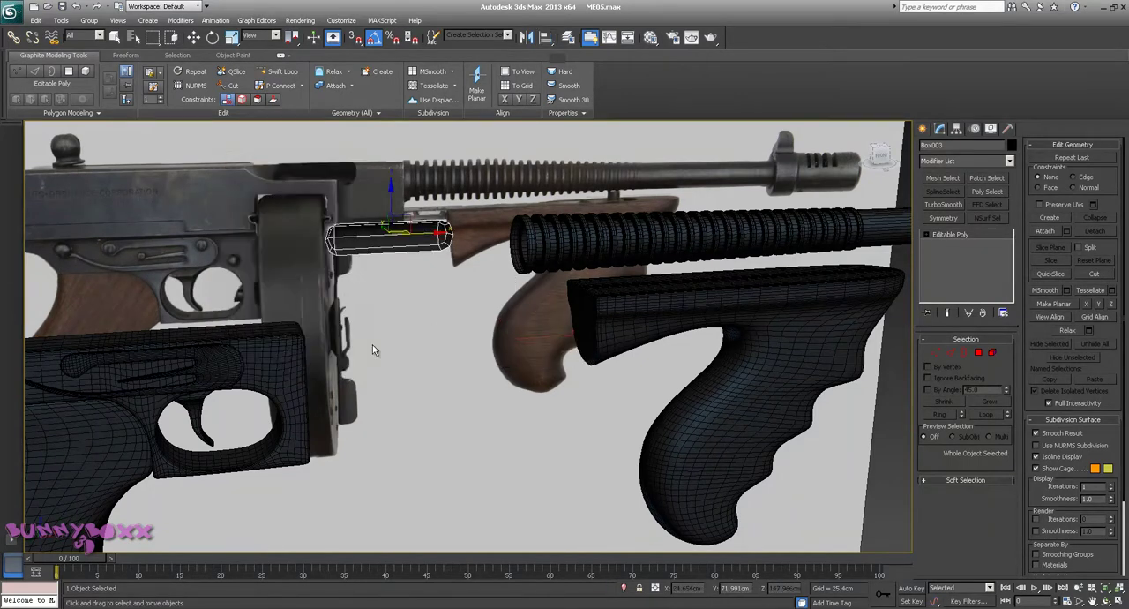
Orbit around the receiver to inspect the box's new placement
{"action": "mouse_move", "coordinate": [373, 344]}
{"action": "middle_mouse_down", "text": "alt"}
{"action": "mouse_move", "coordinate": [456, 307]}
{"action": "mouse_move", "coordinate": [407, 282]}
{"action": "mouse_move", "coordinate": [403, 295]}
{"action": "mouse_move", "coordinate": [580, 273]}
{"action": "middle_mouse_up", "text": "alt"}
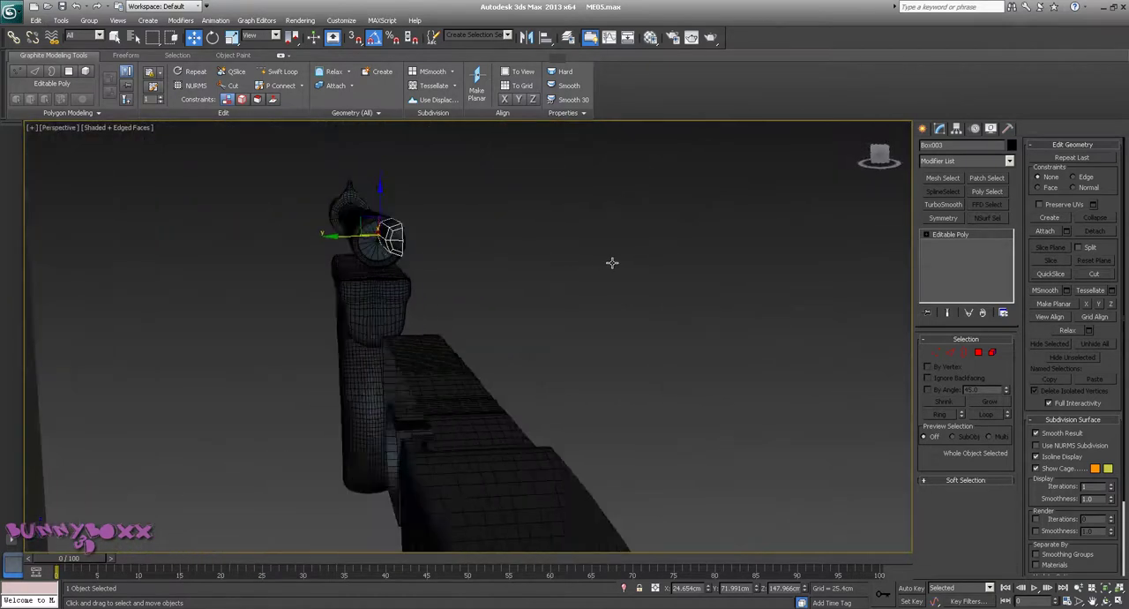
{"action": "middle_click_drag", "start_coordinate": [581, 273], "coordinate": [588, 285], "text": "alt"}
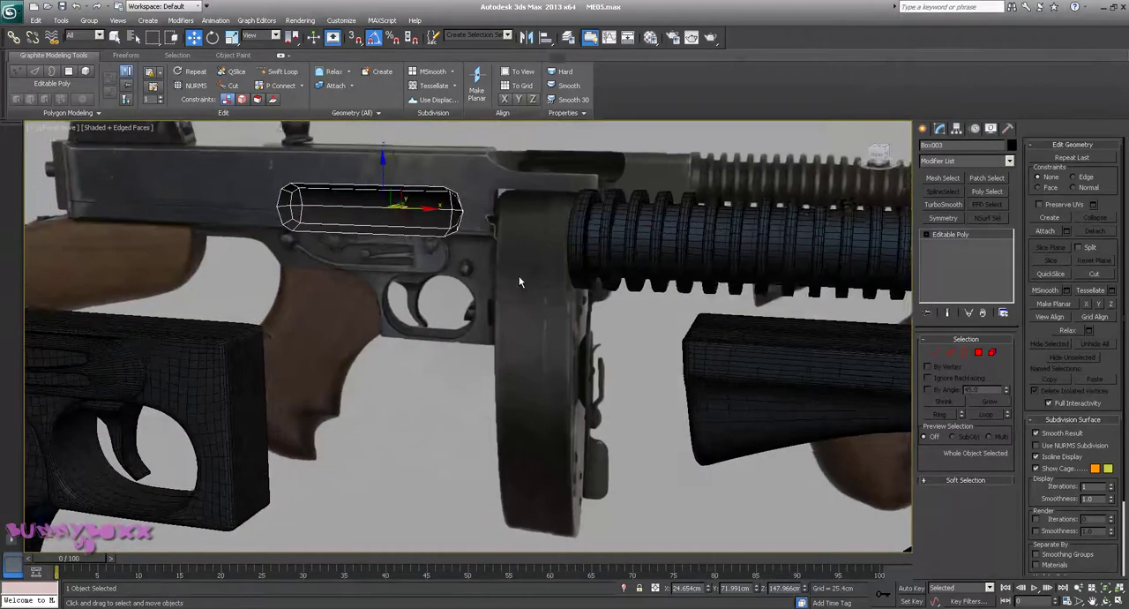
{"action": "middle_click_drag", "start_coordinate": [588, 285], "coordinate": [523, 283], "text": "alt"}
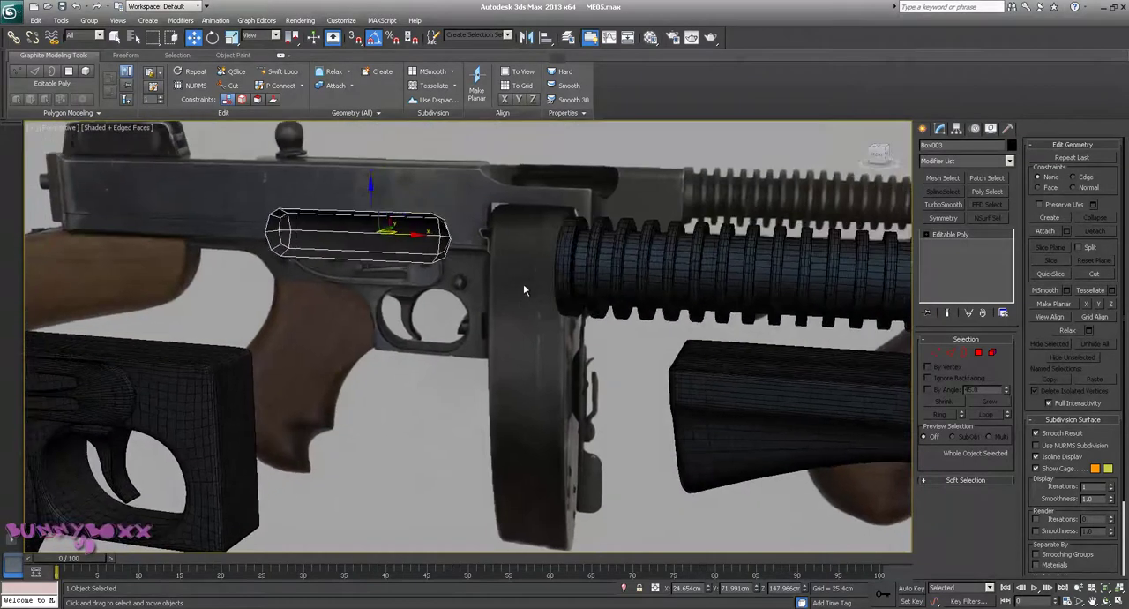
{"action": "middle_click_drag", "start_coordinate": [579, 203], "coordinate": [534, 215], "text": "alt"}
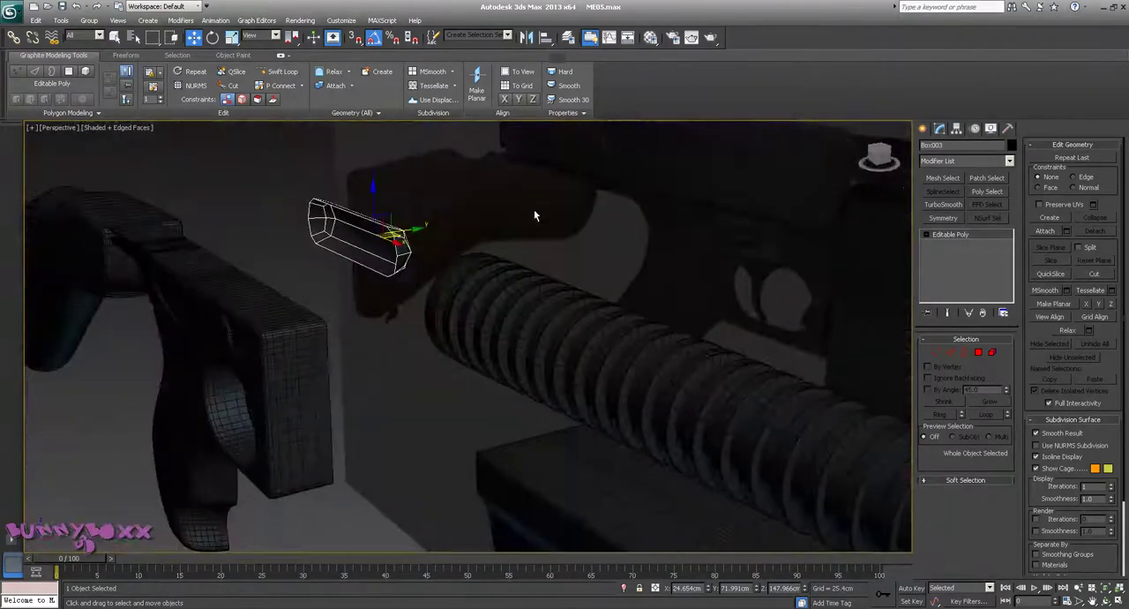
{"action": "mouse_move", "coordinate": [198, 273]}
{"action": "middle_mouse_down", "text": "alt"}
{"action": "mouse_move", "coordinate": [467, 253]}
{"action": "mouse_move", "coordinate": [436, 244]}
{"action": "mouse_move", "coordinate": [400, 247]}
{"action": "mouse_move", "coordinate": [516, 271]}
{"action": "mouse_move", "coordinate": [541, 260]}
{"action": "mouse_move", "coordinate": [554, 319]}
{"action": "middle_mouse_up", "text": "alt"}
Select the box's top and end polygons and delete them
{"action": "left_click", "coordinate": [978, 352]}
{"action": "left_click", "coordinate": [392, 265]}
{"action": "left_click", "coordinate": [600, 354], "text": "ctrl"}
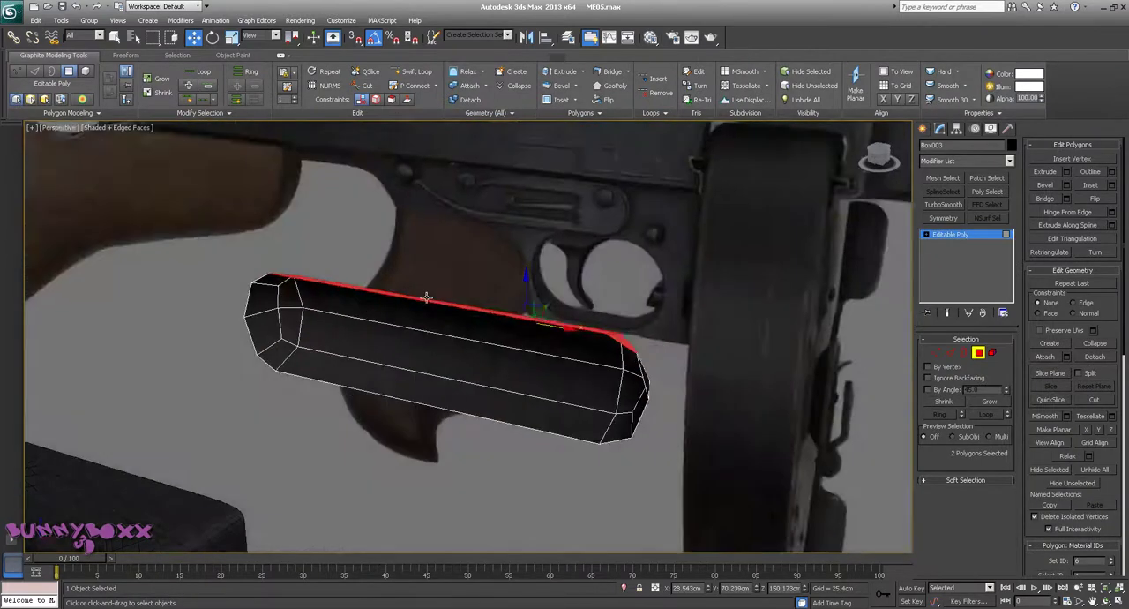
{"action": "mouse_move", "coordinate": [600, 353]}
{"action": "middle_mouse_down", "text": "alt"}
{"action": "mouse_move", "coordinate": [299, 423]}
{"action": "mouse_move", "coordinate": [388, 340]}
{"action": "mouse_move", "coordinate": [297, 323]}
{"action": "mouse_move", "coordinate": [331, 321]}
{"action": "mouse_move", "coordinate": [375, 352]}
{"action": "middle_mouse_up", "text": "alt"}
{"action": "left_click", "coordinate": [299, 423], "text": "ctrl"}
{"action": "left_click", "coordinate": [302, 398]}
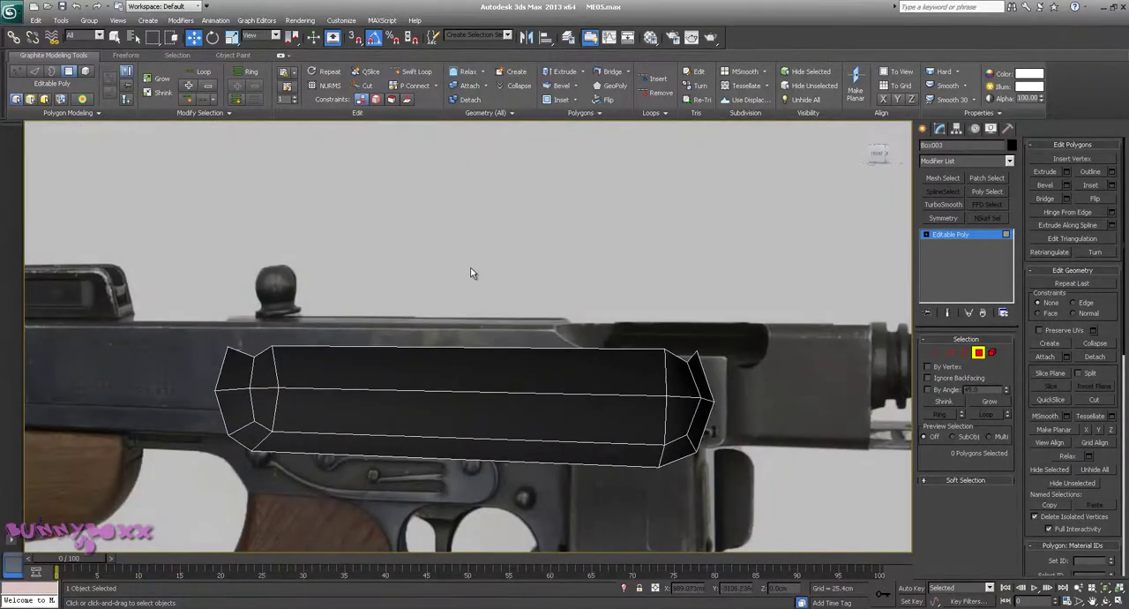
Orbit and zoom around the open chamfered shell to inspect it
{"action": "mouse_move", "coordinate": [559, 245]}
{"action": "middle_mouse_down", "text": "alt"}
{"action": "mouse_move", "coordinate": [476, 267]}
{"action": "mouse_move", "coordinate": [642, 229]}
{"action": "middle_mouse_up", "text": "alt"}
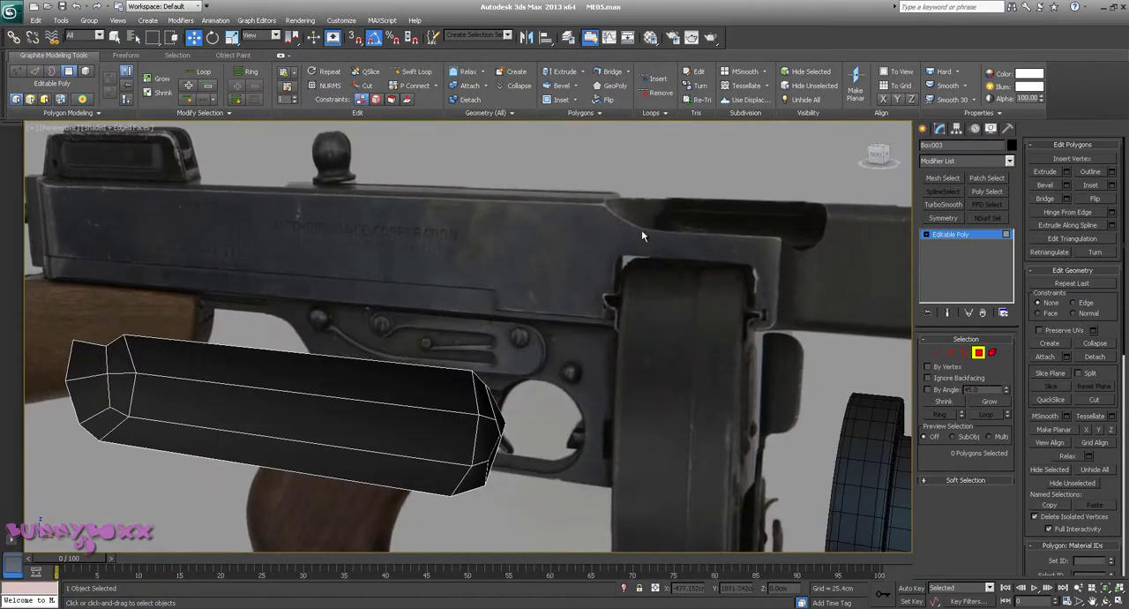
{"action": "middle_click_drag", "start_coordinate": [724, 225], "coordinate": [627, 251], "text": "alt"}
{"action": "mouse_move", "coordinate": [535, 240]}
{"action": "middle_mouse_down", "text": "alt"}
{"action": "mouse_move", "coordinate": [585, 302]}
{"action": "mouse_move", "coordinate": [508, 299]}
{"action": "mouse_move", "coordinate": [534, 260]}
{"action": "mouse_move", "coordinate": [718, 323]}
{"action": "middle_mouse_up", "text": "alt"}
Select the open end's border loop and Shift-drag it to extrude new faces outward
{"action": "left_click", "coordinate": [956, 355]}
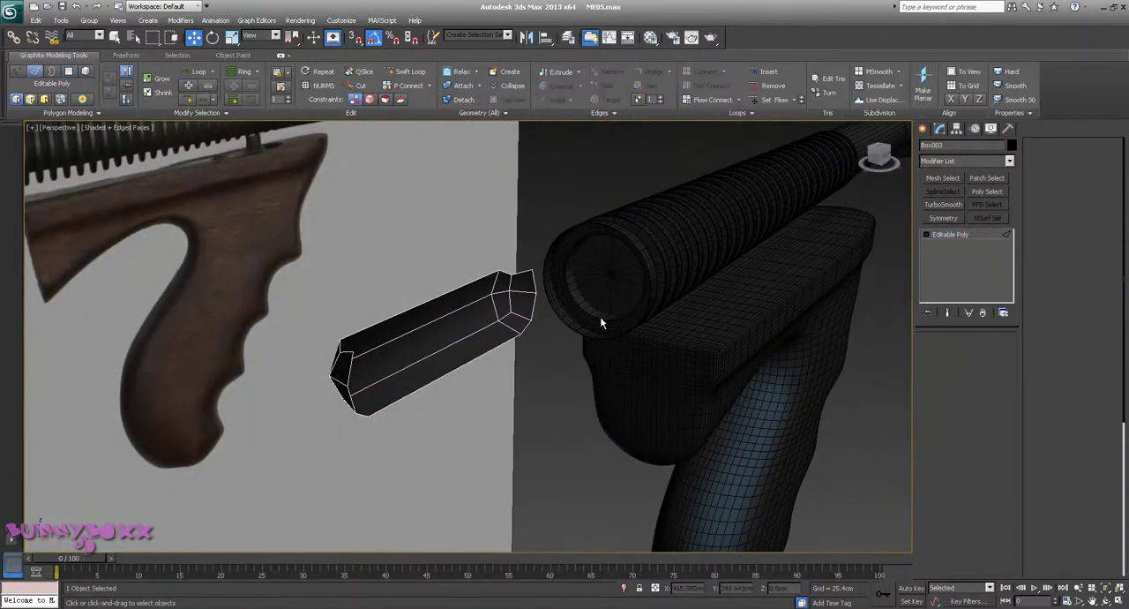
{"action": "left_click", "coordinate": [532, 276]}
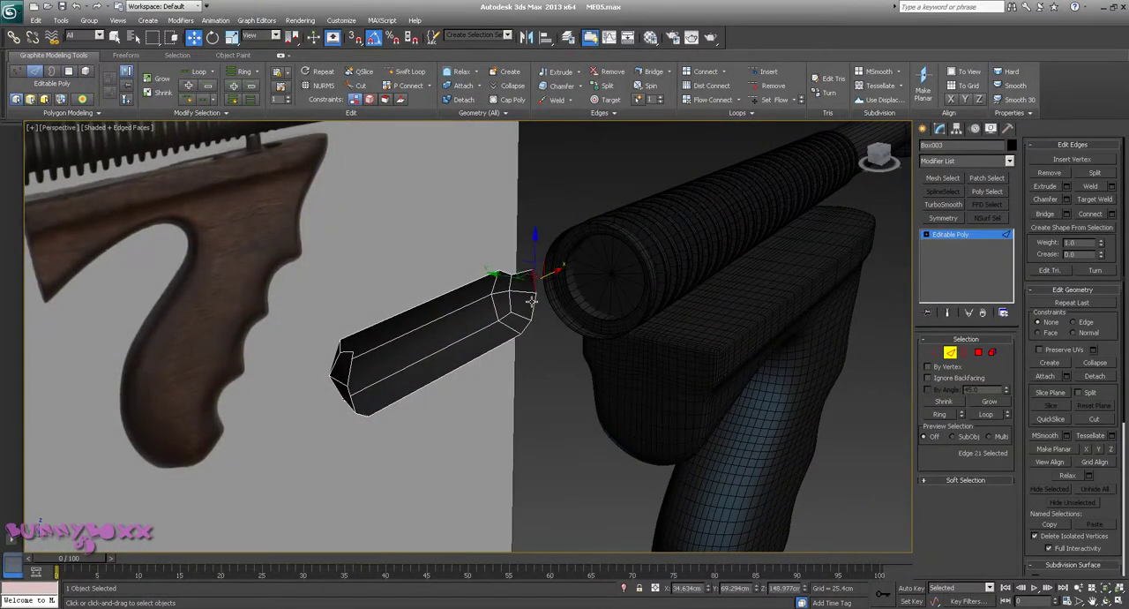
{"action": "key", "text": "q"}
{"action": "double_click", "coordinate": [533, 303]}
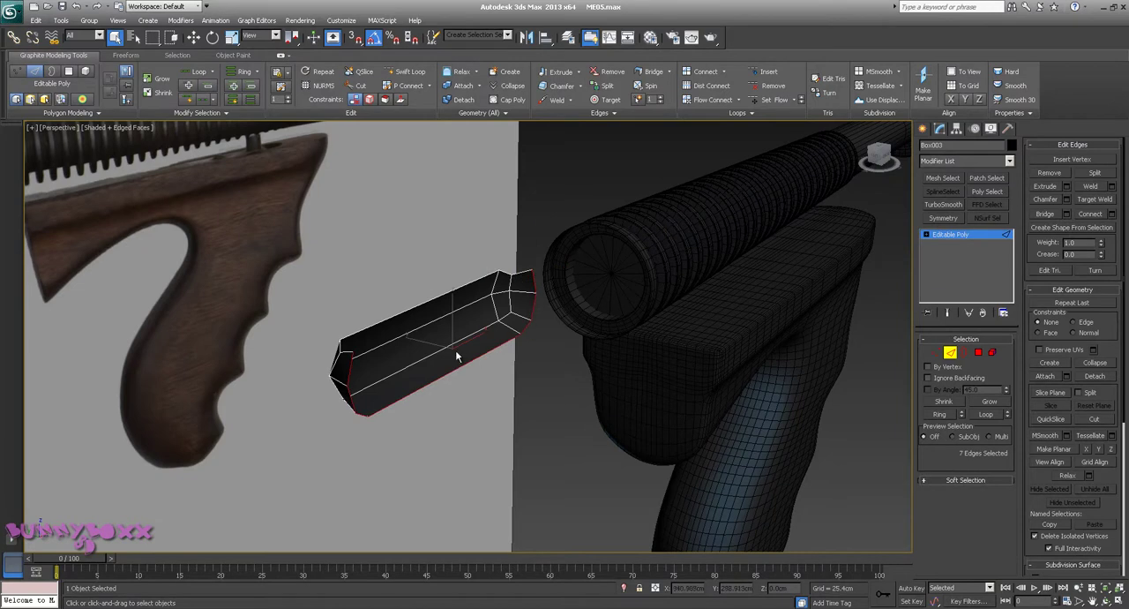
{"action": "middle_click_drag", "start_coordinate": [455, 356], "coordinate": [399, 310], "text": "alt"}
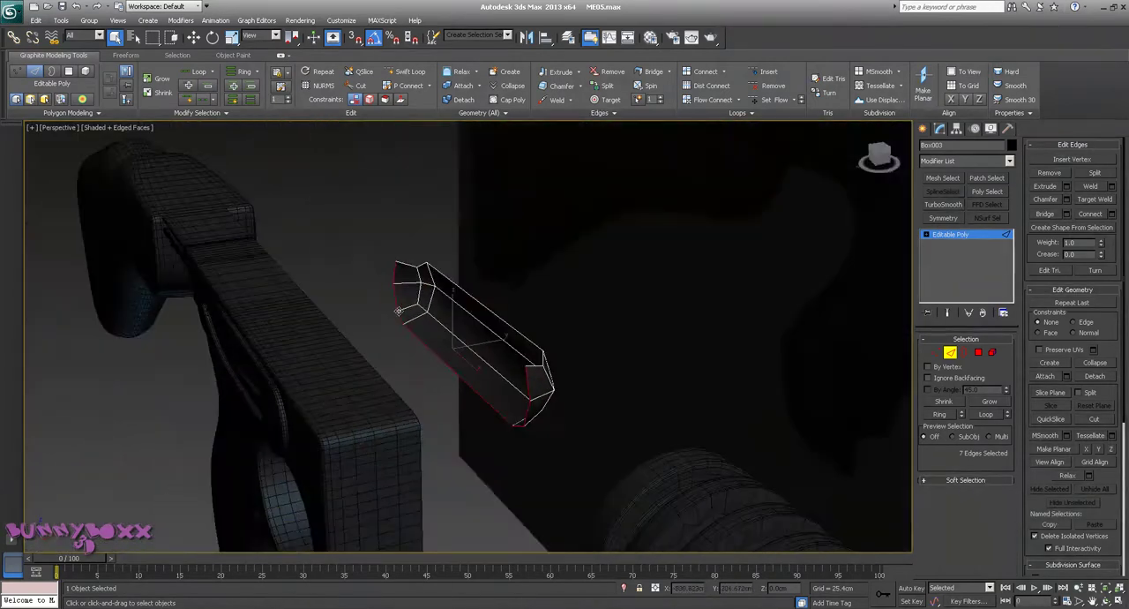
{"action": "key", "text": "w"}
{"action": "left_click_drag", "start_coordinate": [489, 341], "coordinate": [424, 363], "text": "shift"}
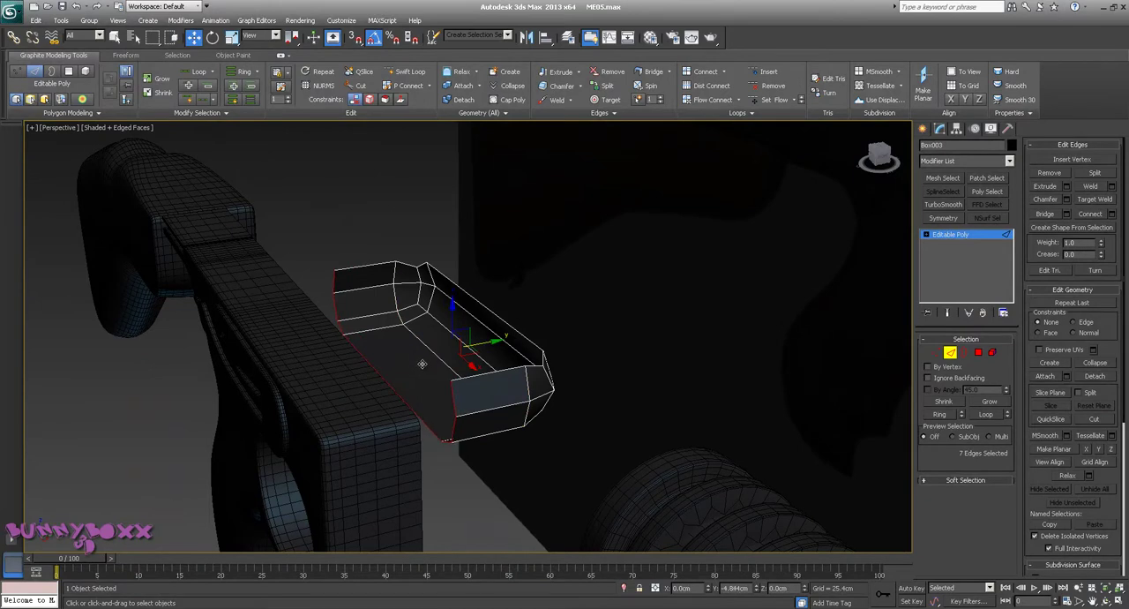
Orbit to check the new faces from above, then switch to the Front view
{"action": "mouse_move", "coordinate": [421, 363]}
{"action": "middle_mouse_down", "text": "alt"}
{"action": "mouse_move", "coordinate": [565, 328]}
{"action": "mouse_move", "coordinate": [559, 350]}
{"action": "middle_mouse_up", "text": "alt"}
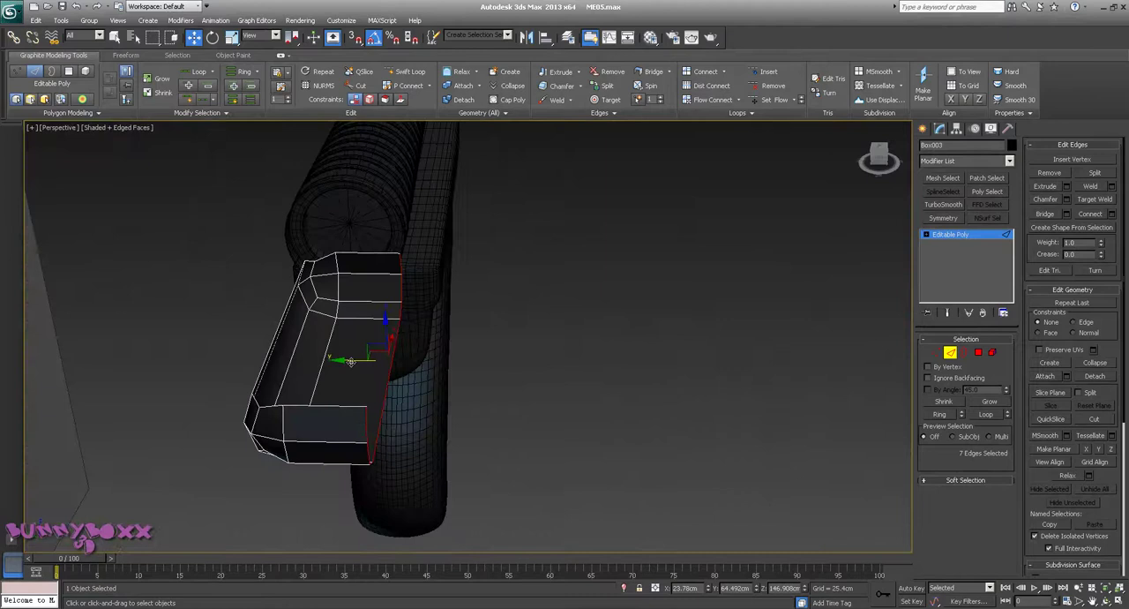
{"action": "mouse_move", "coordinate": [339, 357]}
{"action": "middle_mouse_down", "text": "alt"}
{"action": "mouse_move", "coordinate": [467, 305]}
{"action": "mouse_move", "coordinate": [373, 329]}
{"action": "middle_mouse_up", "text": "alt"}
{"action": "right_click", "coordinate": [373, 329]}
{"action": "left_click", "coordinate": [419, 347]}
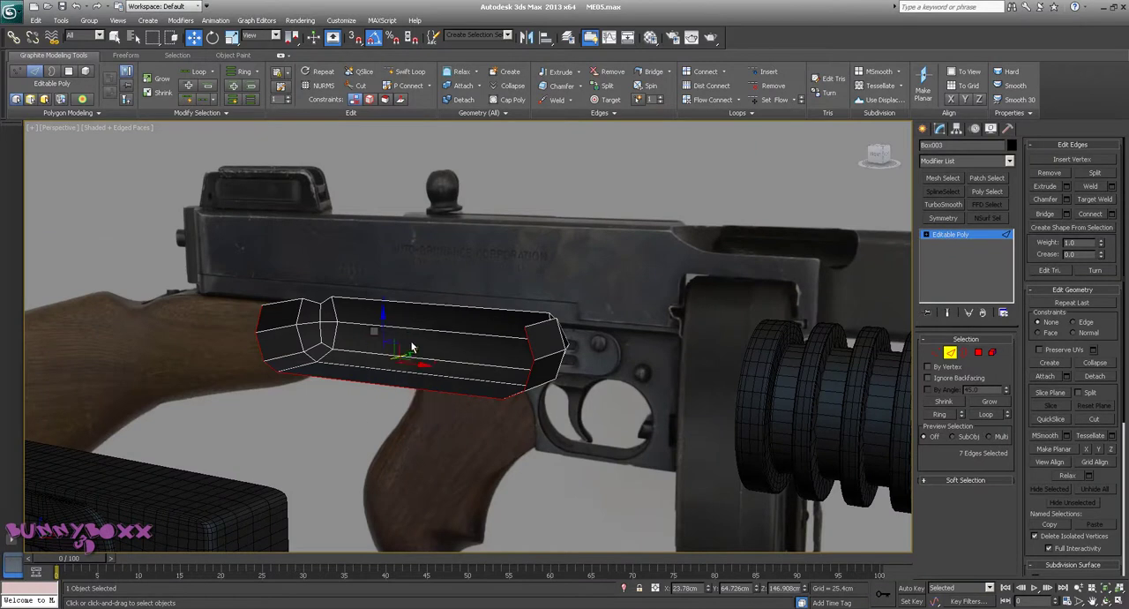
{"action": "key", "text": "f"}
Make Box003 see-through, nudge it slightly upward, and try the edge-loop insertion tools
{"action": "key", "text": "alt+x"}
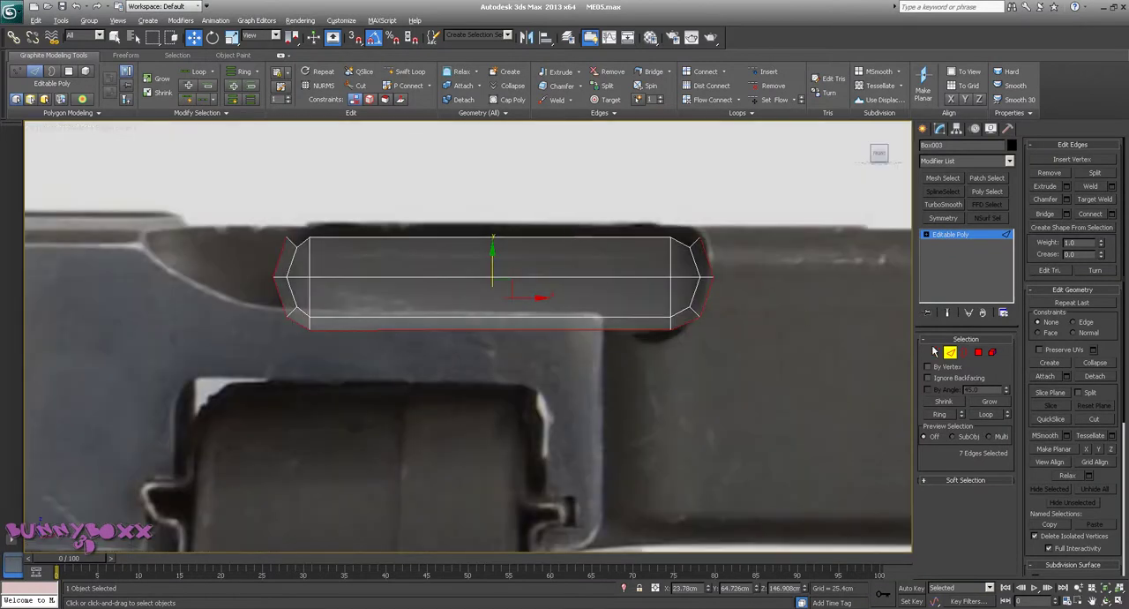
{"action": "left_click", "coordinate": [950, 351]}
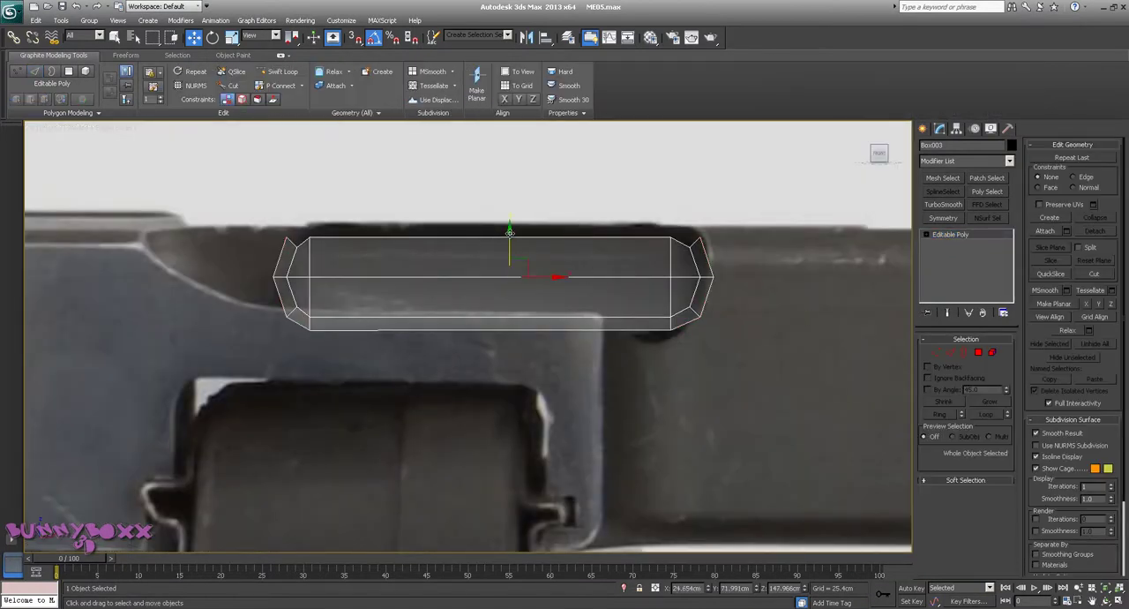
{"action": "left_click_drag", "start_coordinate": [509, 231], "coordinate": [508, 223]}
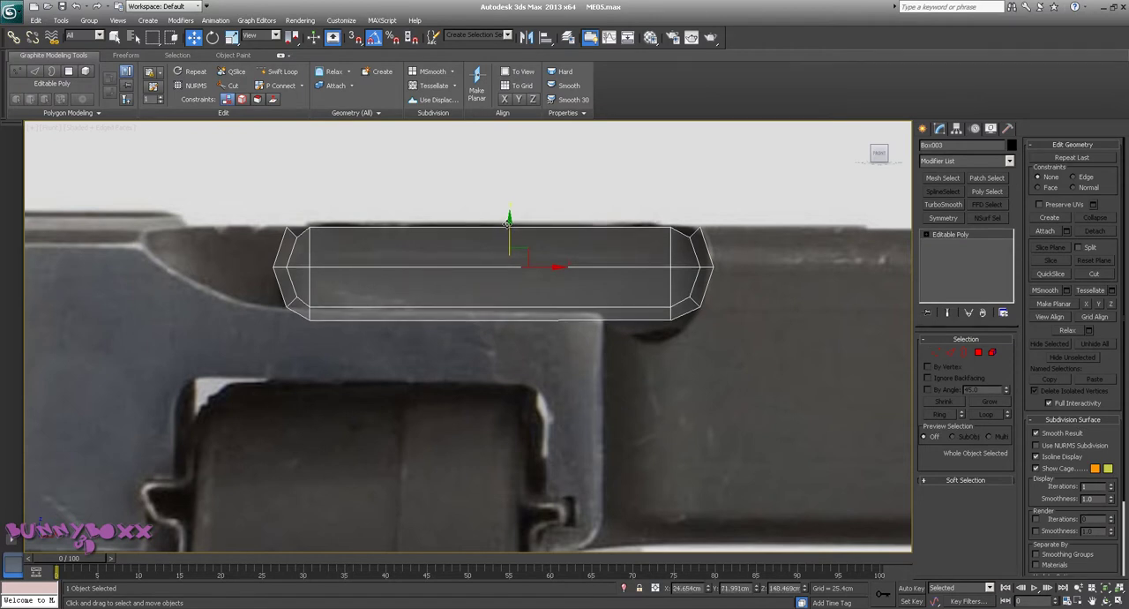
{"action": "middle_click_drag", "start_coordinate": [460, 238], "coordinate": [419, 229]}
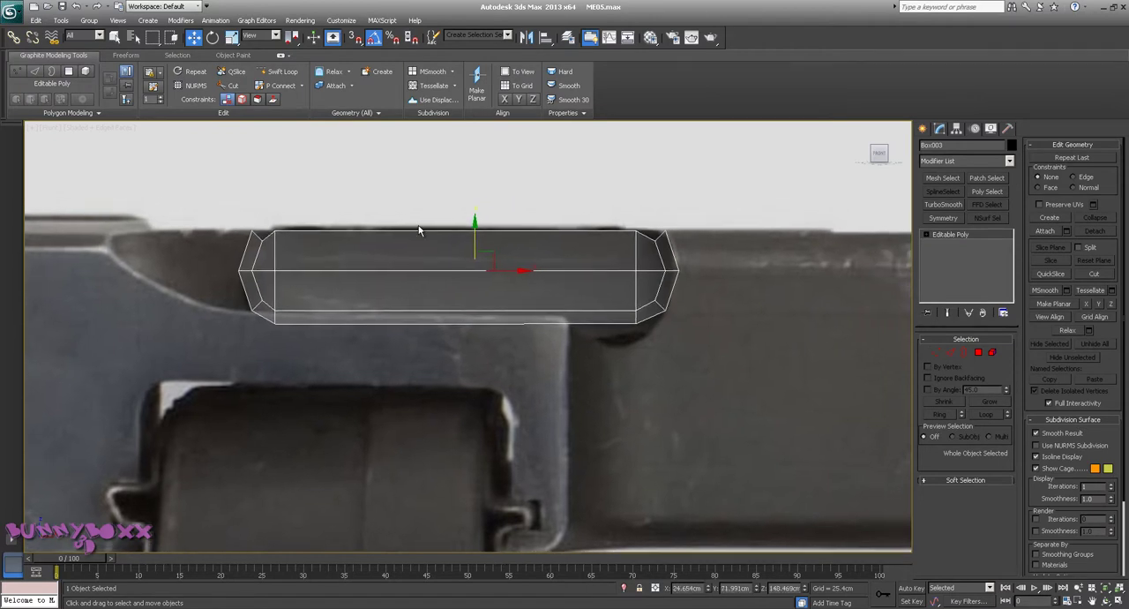
{"action": "left_click", "coordinate": [280, 71]}
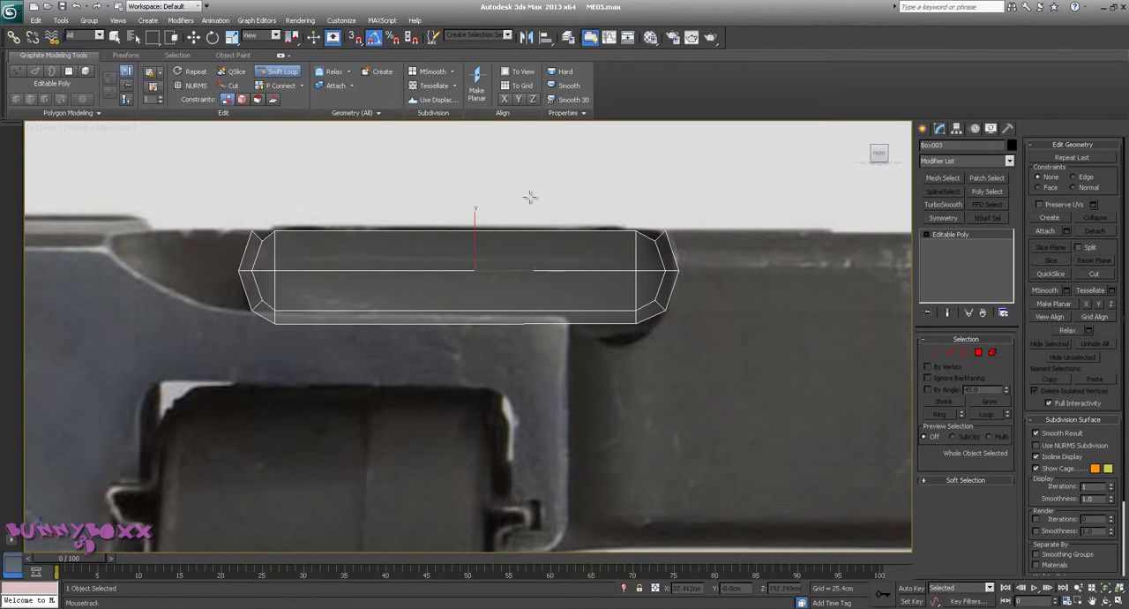
{"action": "key", "text": "w"}
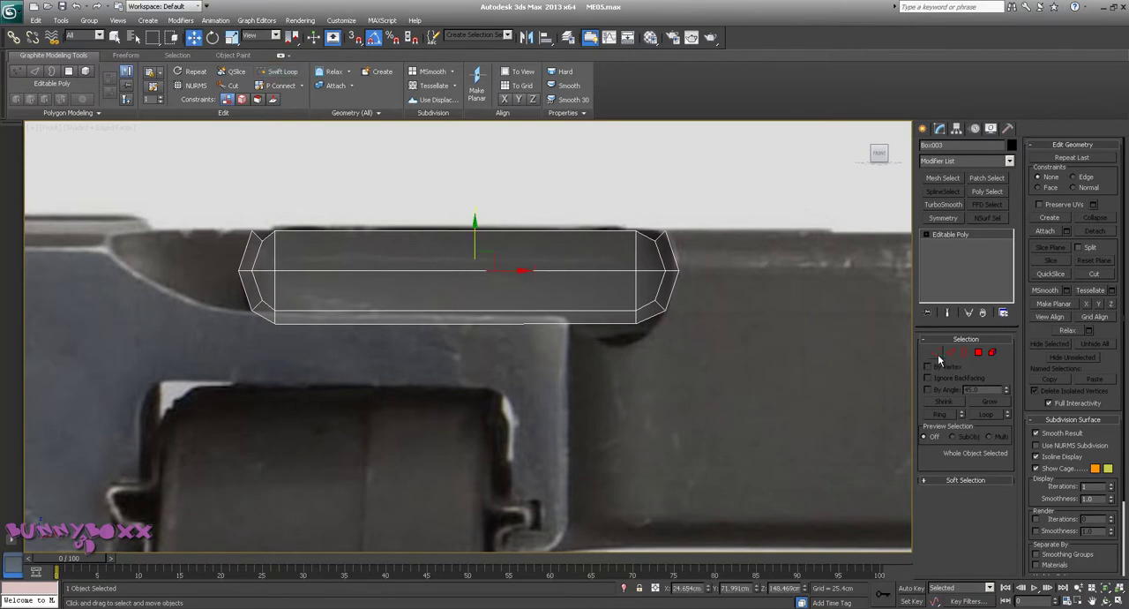
{"action": "left_click", "coordinate": [936, 352]}
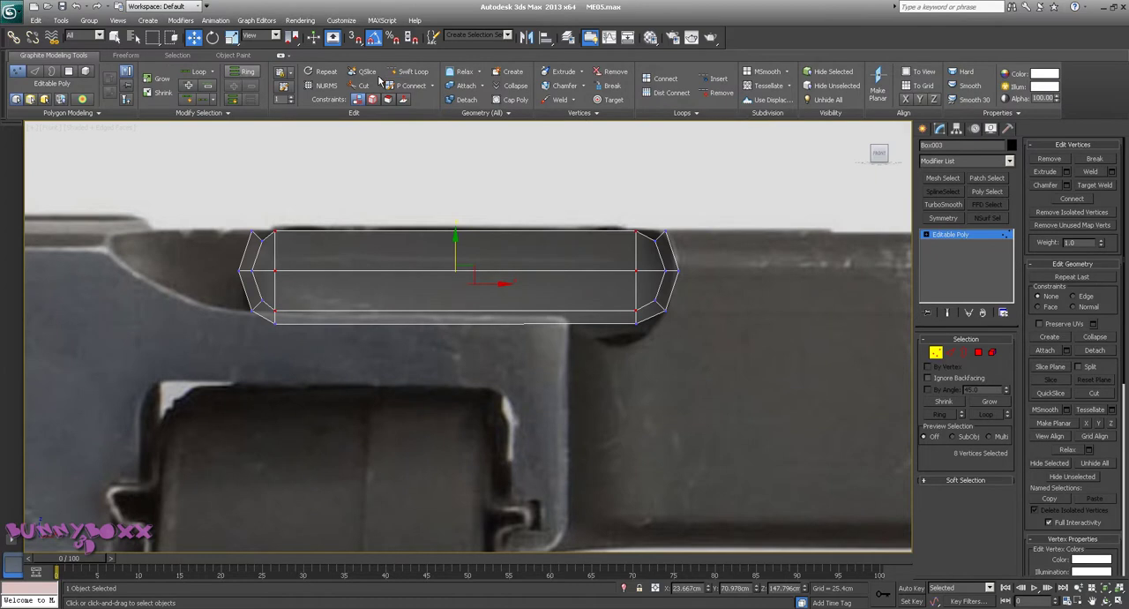
{"action": "left_click", "coordinate": [408, 71]}
{"action": "key", "text": "w"}
{"action": "middle_click_drag", "start_coordinate": [642, 271], "coordinate": [580, 270]}
{"action": "scroll", "coordinate": [579, 270], "scroll_direction": "up", "scroll_amount": 2}
Connect the long horizontal edges with a new loop and slide it left onto the reference step
{"action": "left_click", "coordinate": [950, 352]}
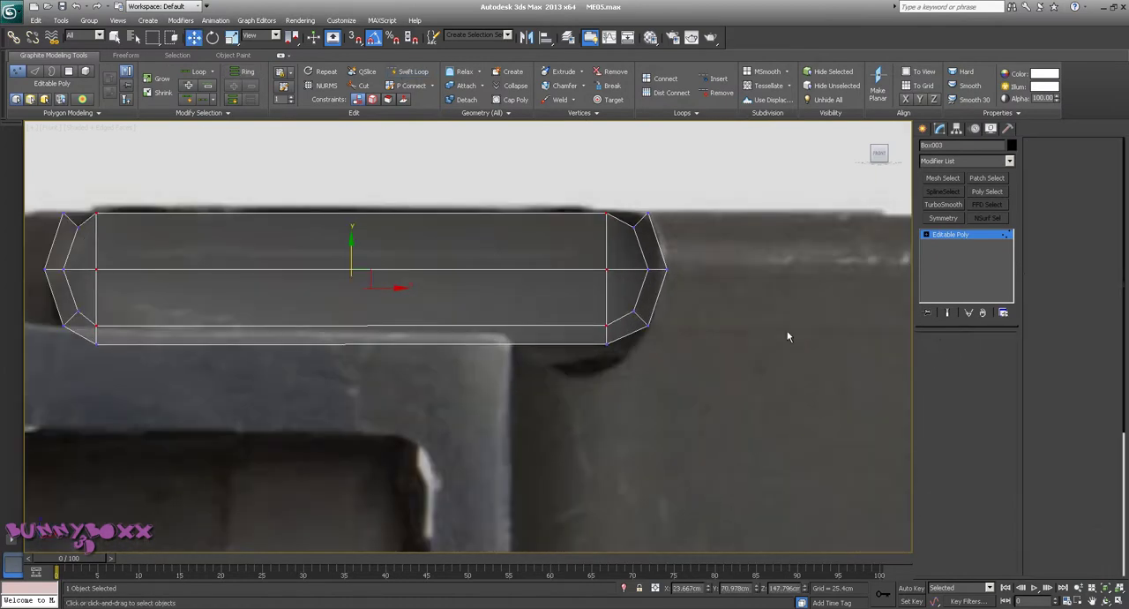
{"action": "left_click_drag", "start_coordinate": [522, 368], "coordinate": [521, 361]}
{"action": "right_click", "coordinate": [525, 291]}
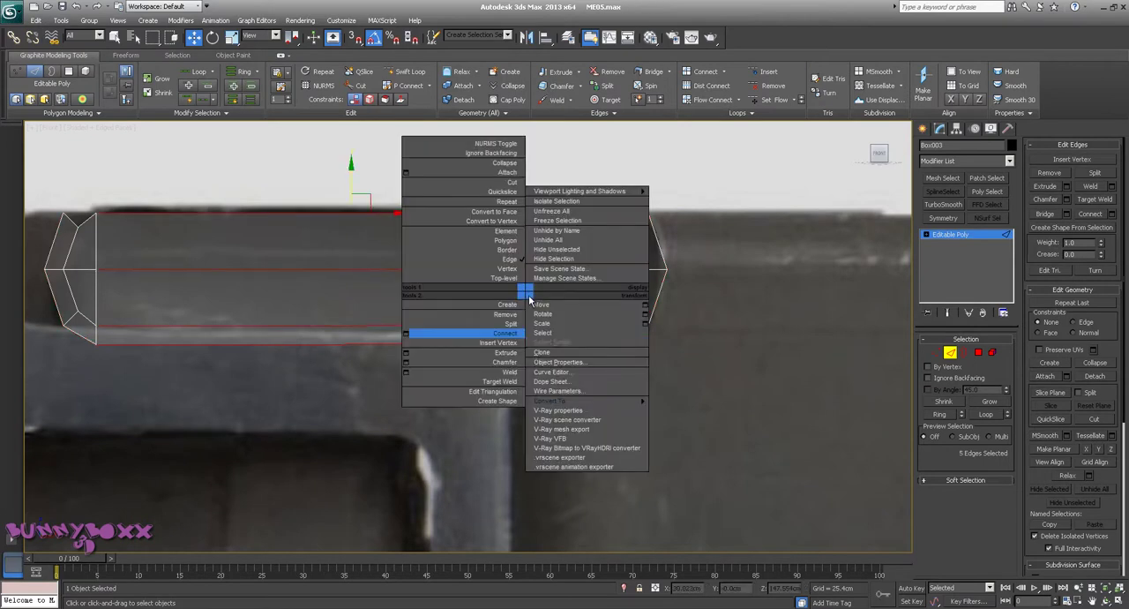
{"action": "left_click", "coordinate": [440, 336]}
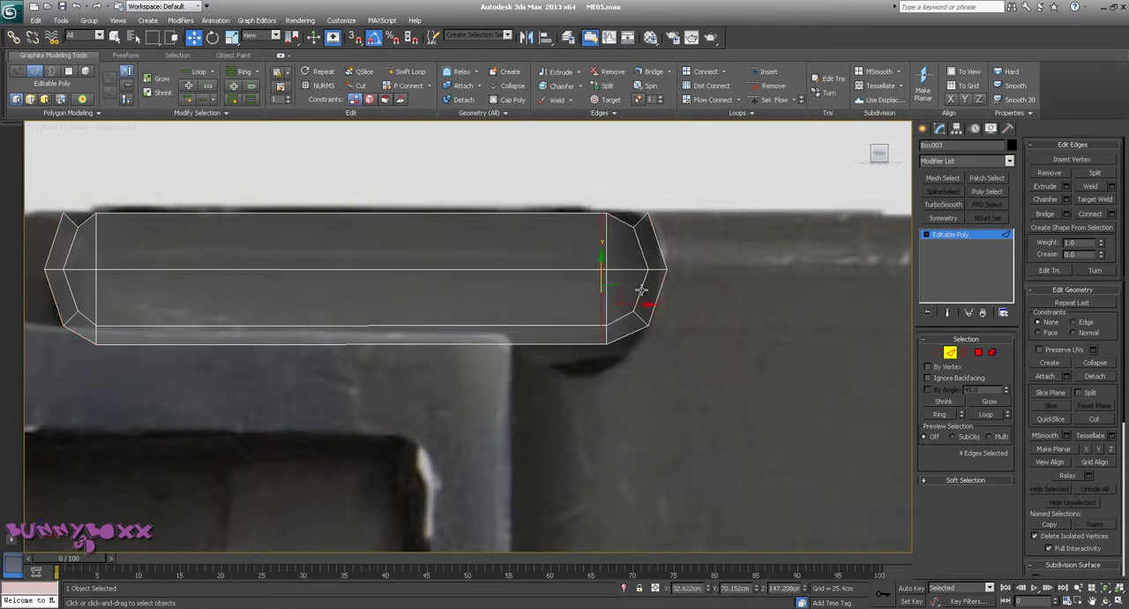
{"action": "left_click_drag", "start_coordinate": [644, 303], "coordinate": [614, 306]}
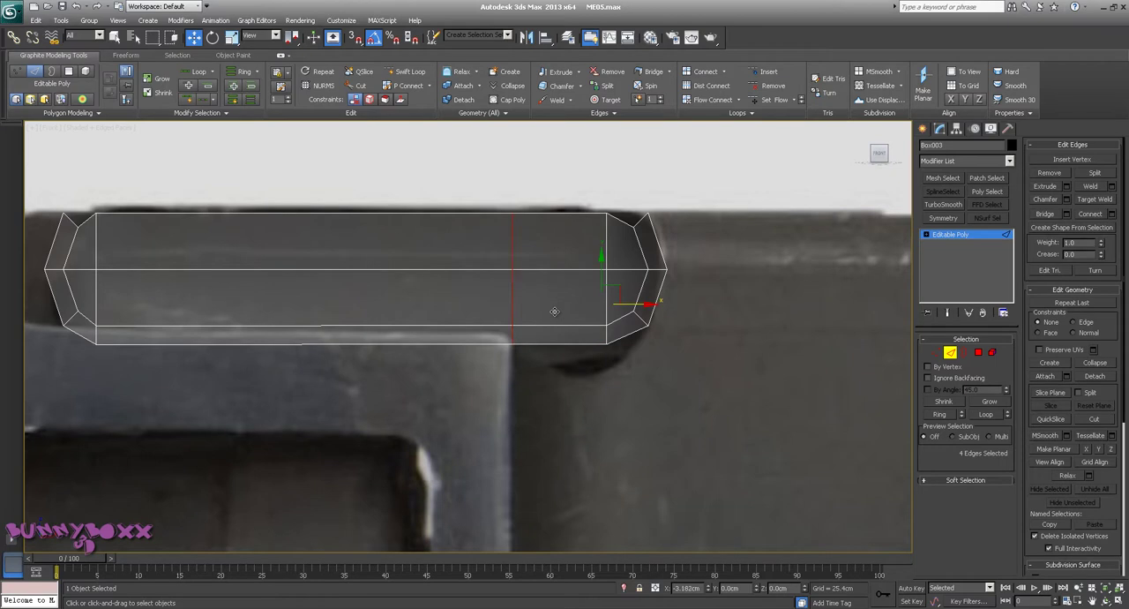
{"action": "left_click_drag", "start_coordinate": [554, 311], "coordinate": [556, 311]}
{"action": "key", "text": "1"}
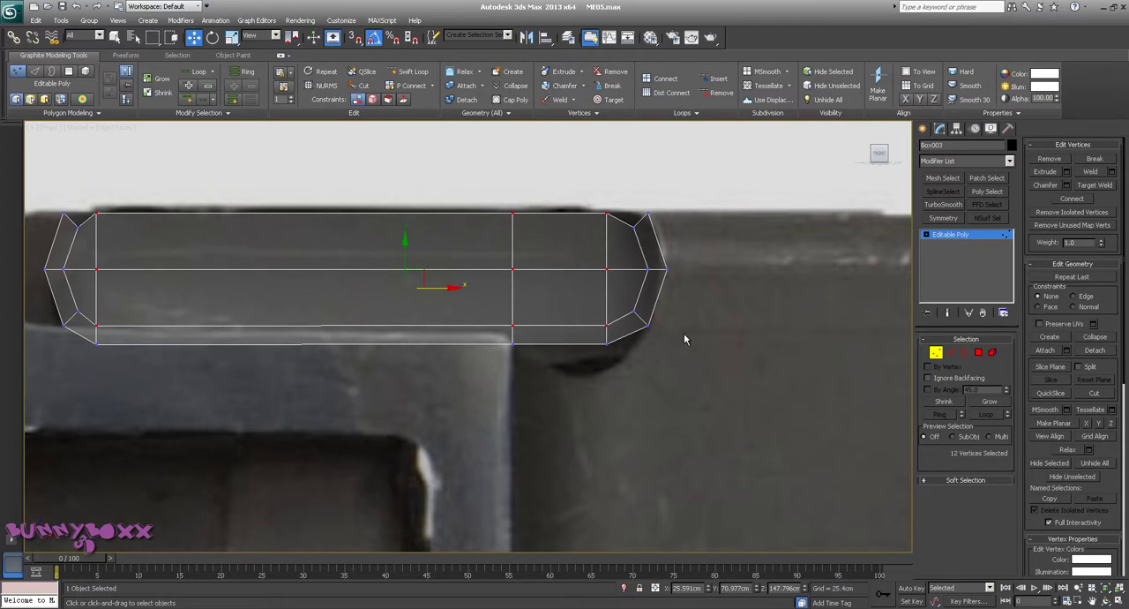
Raise the right end's top corner vertex to the reference top edge and turn snaps on
{"action": "middle_click_drag", "start_coordinate": [683, 338], "coordinate": [677, 305]}
{"action": "left_click_drag", "start_coordinate": [538, 168], "coordinate": [578, 326]}
{"action": "left_click_drag", "start_coordinate": [558, 256], "coordinate": [560, 274]}
{"action": "middle_click_drag", "start_coordinate": [560, 275], "coordinate": [580, 262]}
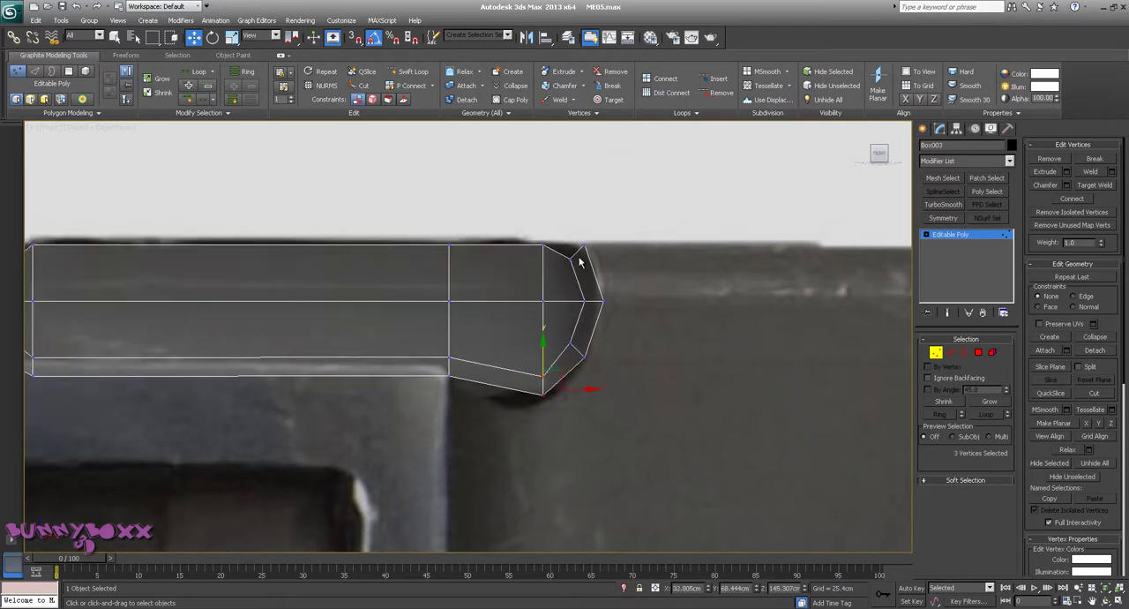
{"action": "left_click", "coordinate": [567, 238]}
{"action": "left_click_drag", "start_coordinate": [570, 214], "coordinate": [568, 205]}
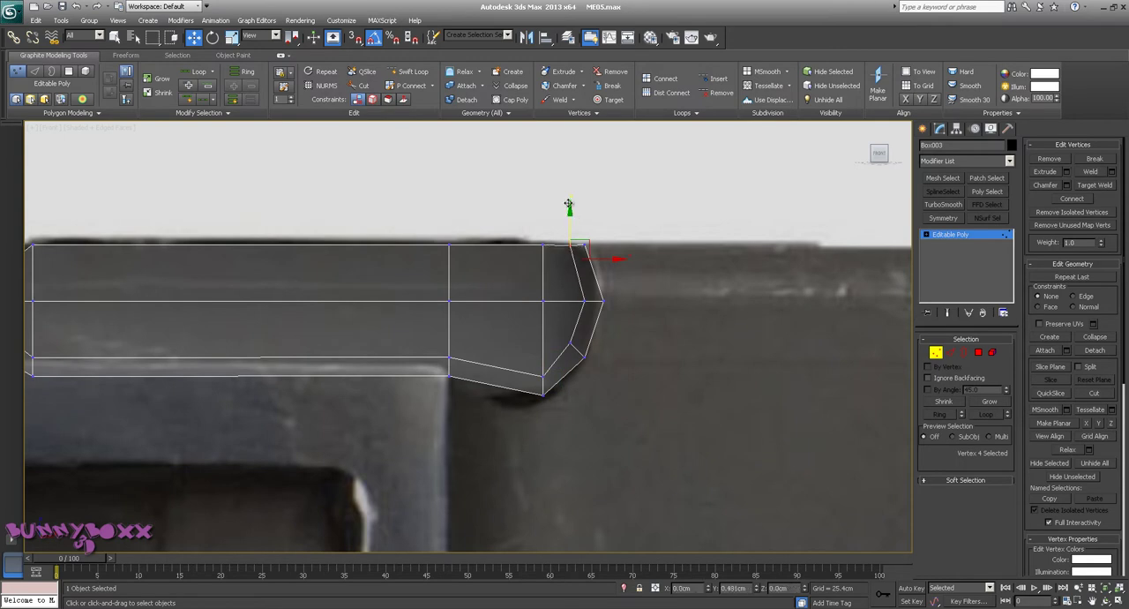
{"action": "key", "text": "s"}
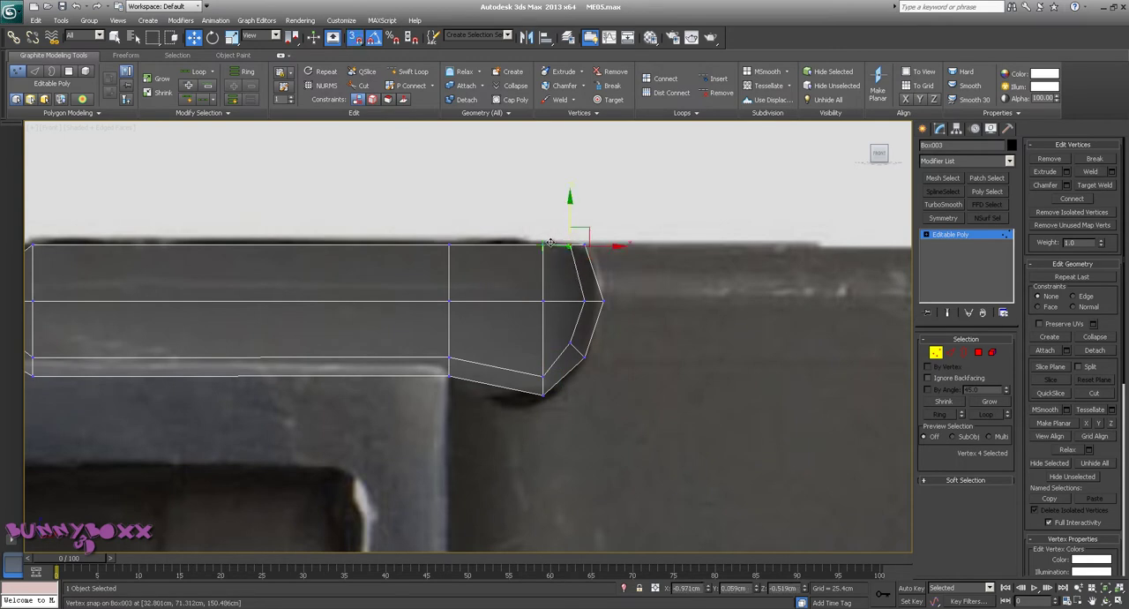
Snap the left end's top chamfer vertex up to the top edge, then view the whole box
{"action": "mouse_move", "coordinate": [479, 293]}
{"action": "middle_mouse_down"}
{"action": "mouse_move", "coordinate": [518, 220]}
{"action": "mouse_move", "coordinate": [521, 250]}
{"action": "middle_mouse_up"}
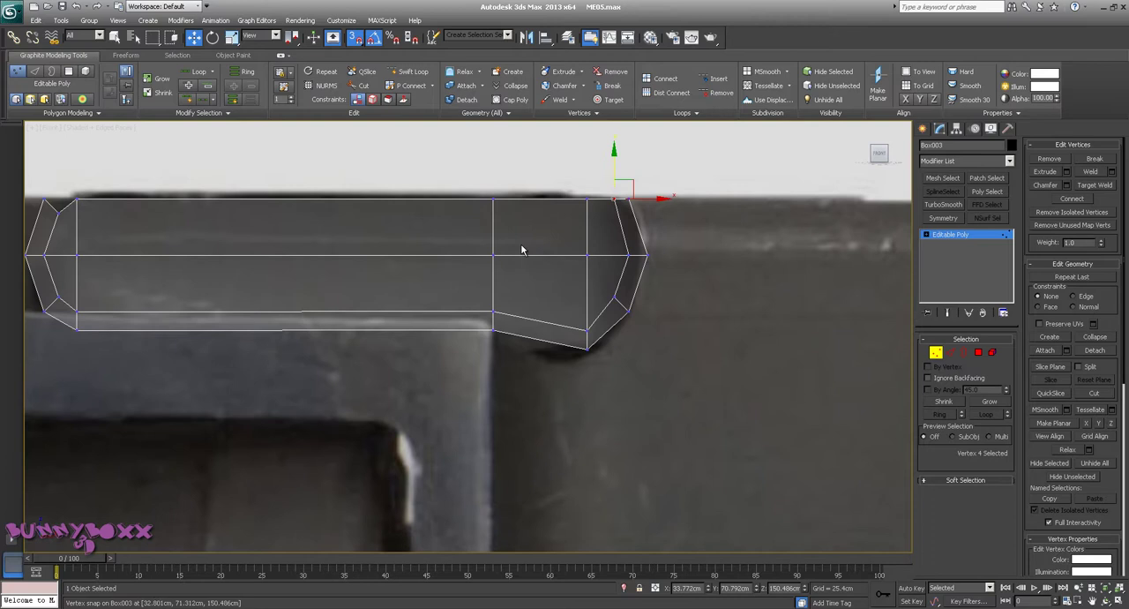
{"action": "middle_click_drag", "start_coordinate": [325, 244], "coordinate": [514, 262]}
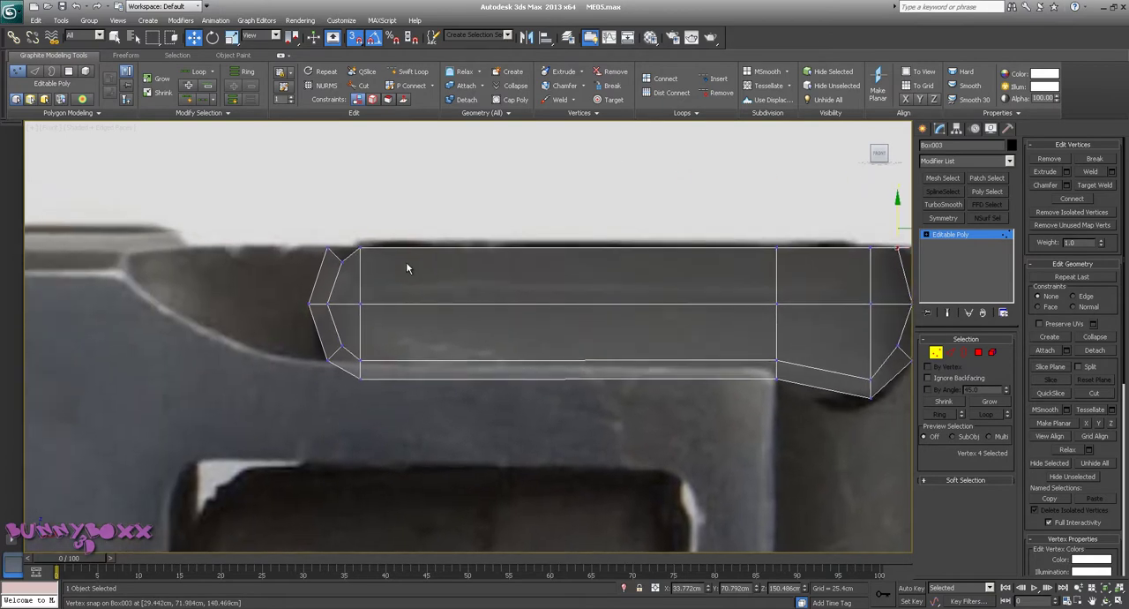
{"action": "scroll", "coordinate": [311, 253], "scroll_direction": "up", "scroll_amount": 2}
{"action": "left_click", "coordinate": [289, 232]}
{"action": "middle_click_drag", "start_coordinate": [288, 191], "coordinate": [357, 262]}
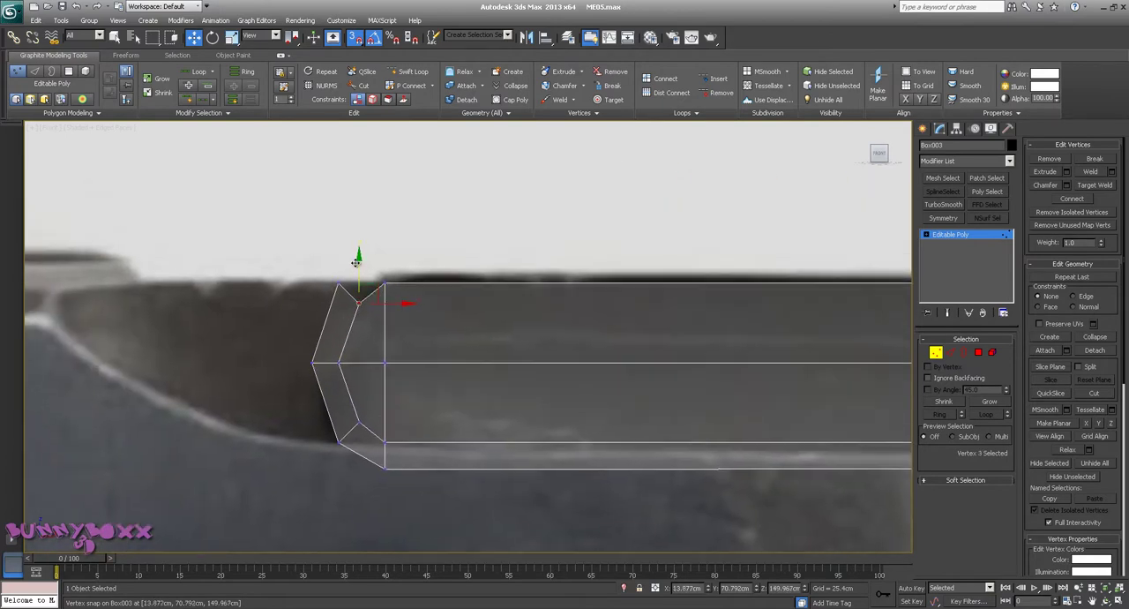
{"action": "left_click_drag", "start_coordinate": [359, 256], "coordinate": [358, 233]}
{"action": "scroll", "coordinate": [412, 263], "scroll_direction": "down", "scroll_amount": 2}
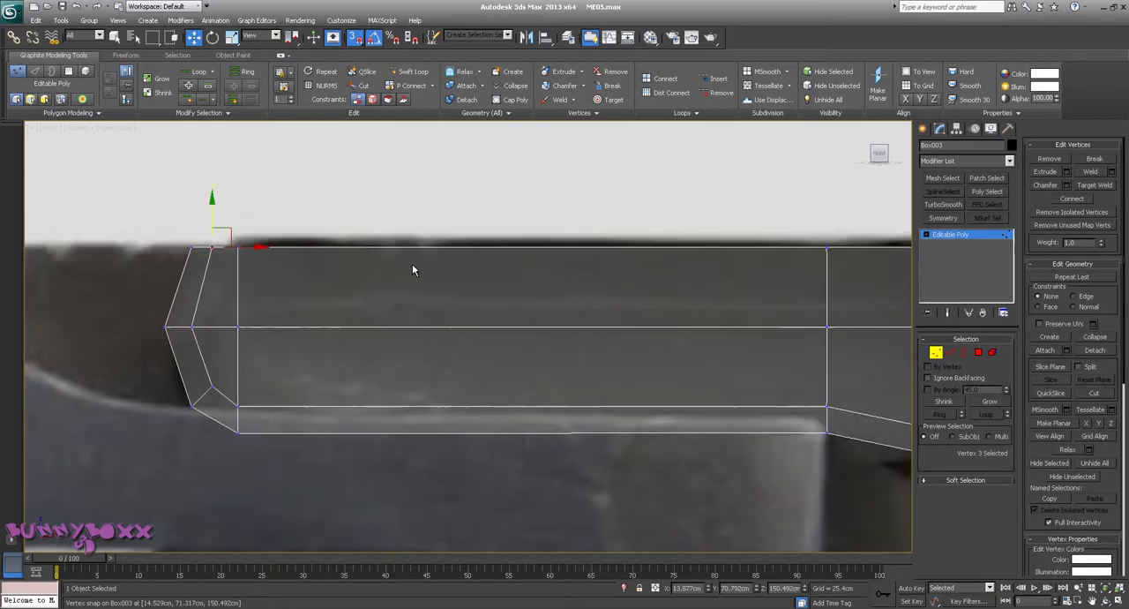
{"action": "mouse_move", "coordinate": [412, 263]}
{"action": "middle_mouse_down"}
{"action": "mouse_move", "coordinate": [486, 265]}
{"action": "mouse_move", "coordinate": [461, 217]}
{"action": "mouse_move", "coordinate": [559, 206]}
{"action": "mouse_move", "coordinate": [638, 224]}
{"action": "mouse_move", "coordinate": [565, 254]}
{"action": "middle_mouse_up"}
{"action": "scroll", "coordinate": [552, 247], "scroll_direction": "down", "scroll_amount": 3}
Switch to the Front view and frame the box's left end
{"action": "key", "text": "p"}
{"action": "key", "text": "f"}
{"action": "key", "text": "p"}
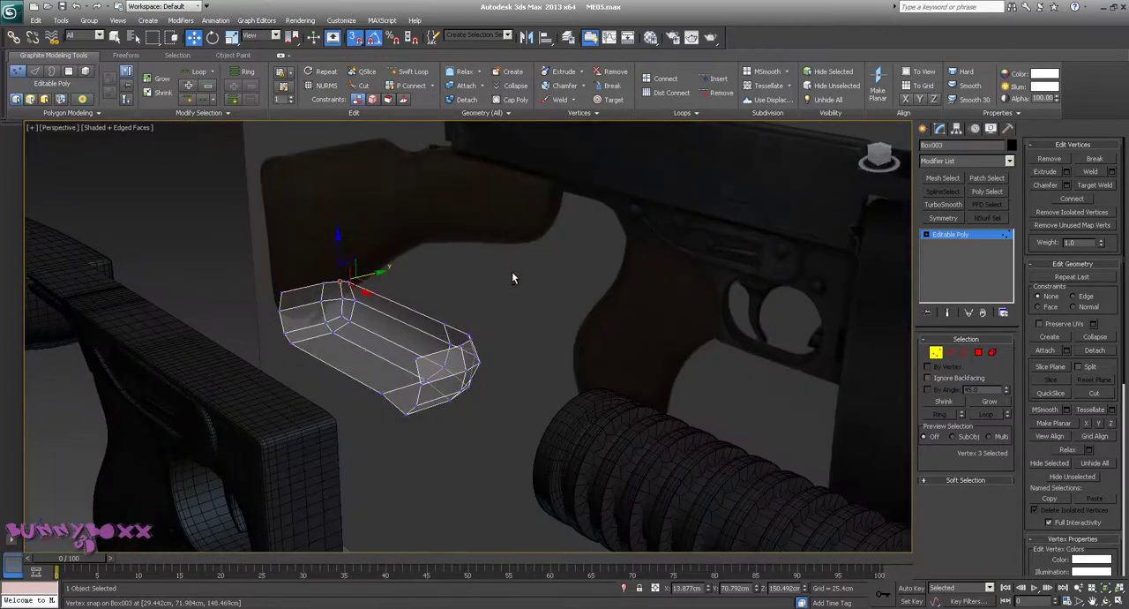
{"action": "middle_click_drag", "start_coordinate": [451, 236], "coordinate": [379, 265], "text": "alt"}
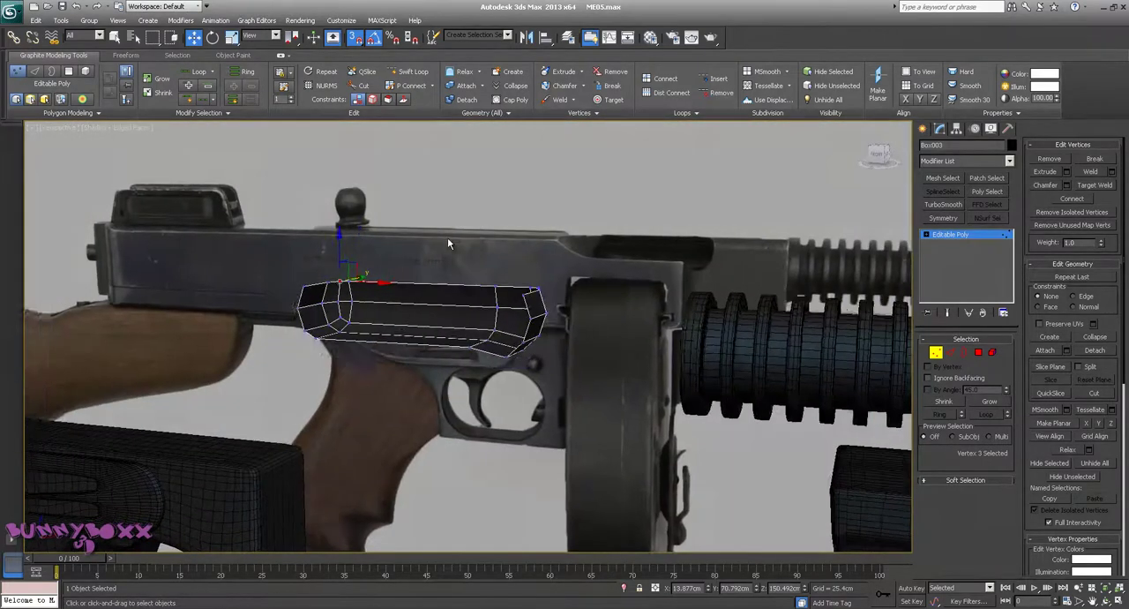
{"action": "left_click_drag", "start_coordinate": [247, 279], "coordinate": [303, 365]}
{"action": "key", "text": "f"}
{"action": "key", "text": "p"}
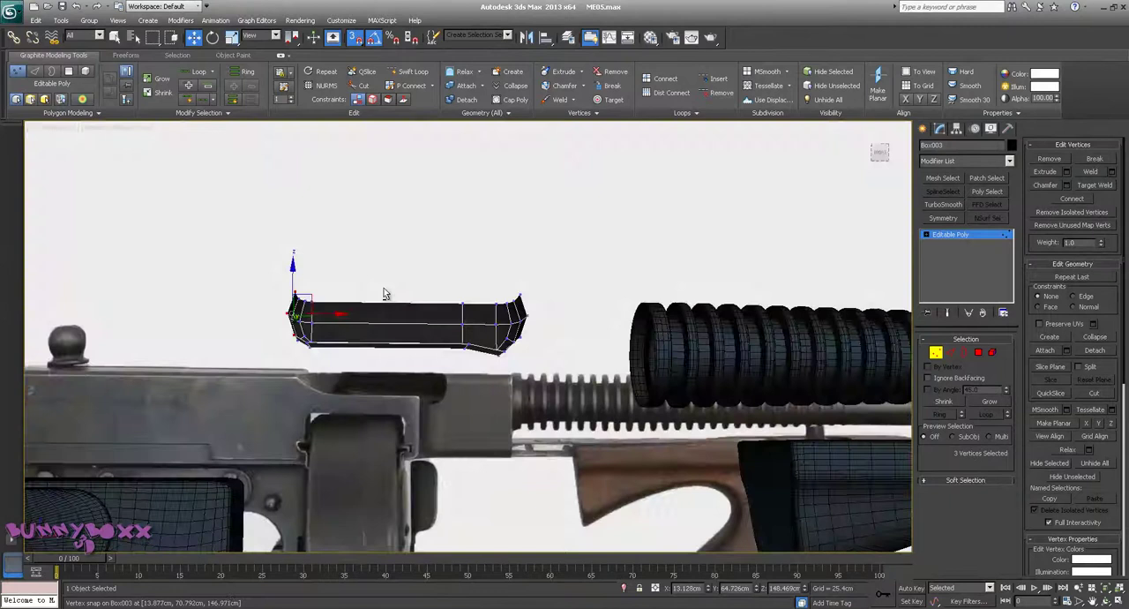
{"action": "key", "text": "v"}
{"action": "left_click", "coordinate": [417, 309]}
{"action": "scroll", "coordinate": [373, 253], "scroll_direction": "up", "scroll_amount": 5}
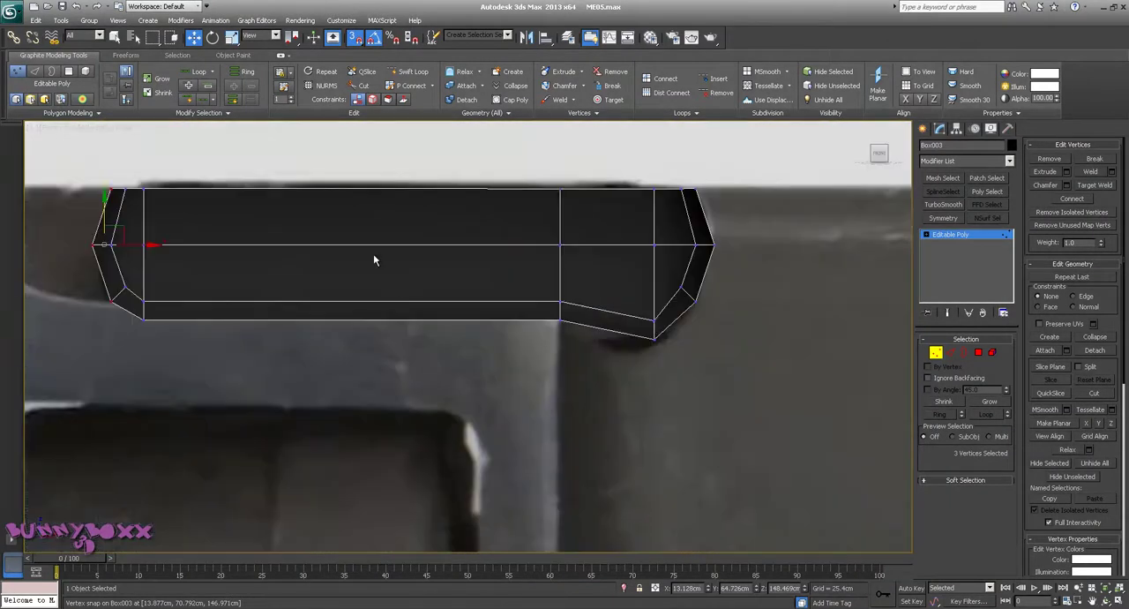
{"action": "mouse_move", "coordinate": [373, 253]}
{"action": "middle_mouse_down"}
{"action": "mouse_move", "coordinate": [634, 280]}
{"action": "mouse_move", "coordinate": [659, 313]}
{"action": "middle_mouse_up"}
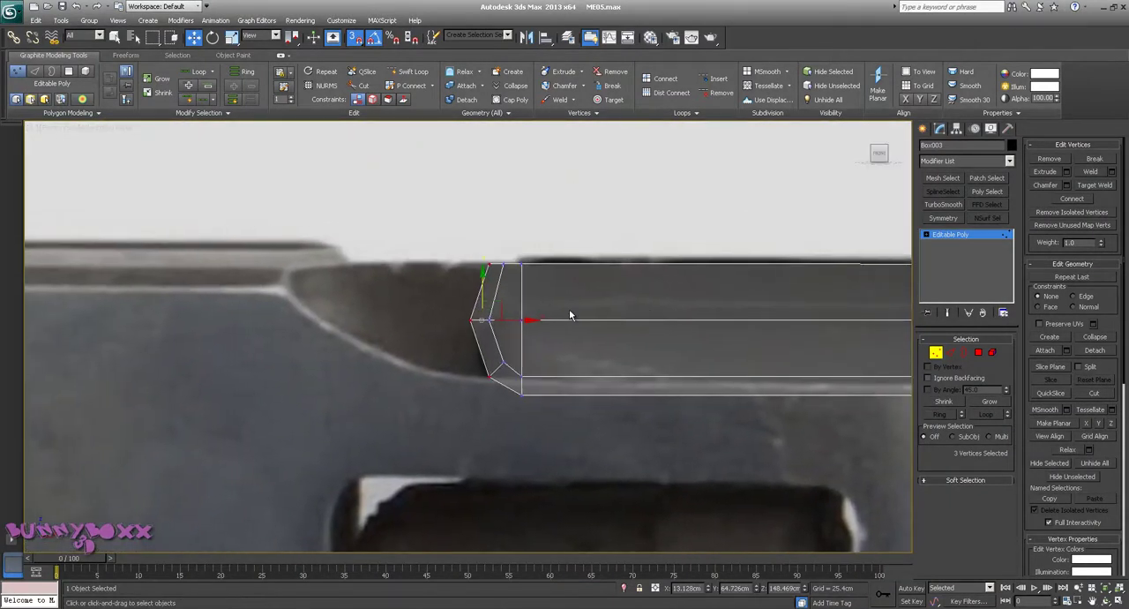
Turn off snaps and Shift-drag the left-end vertices to extrude new faces leftward
{"action": "key", "text": "s"}
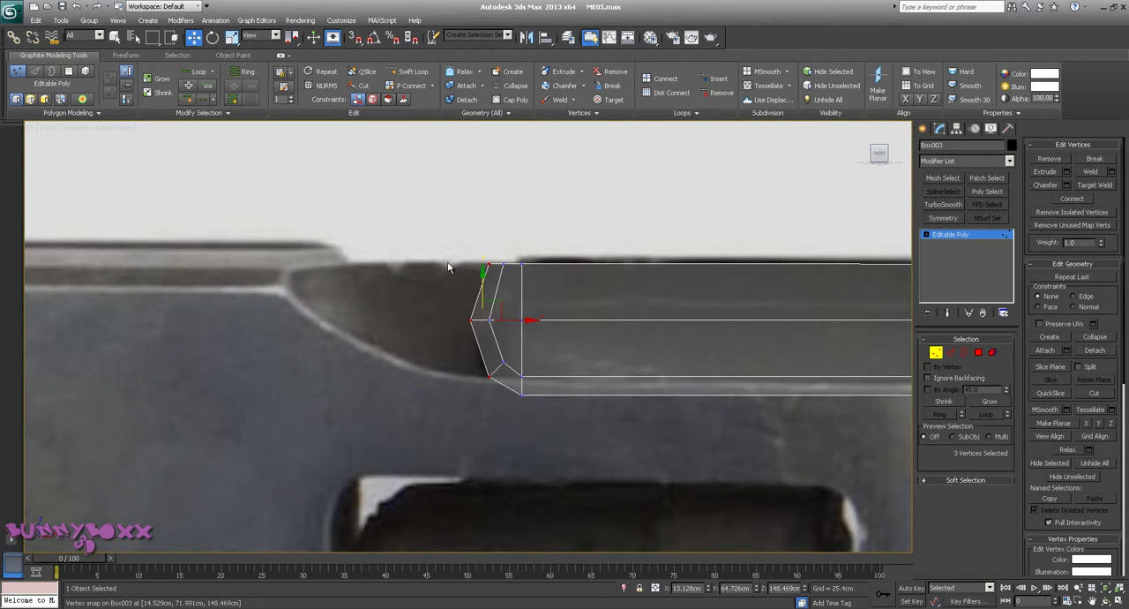
{"action": "left_click_drag", "start_coordinate": [528, 319], "coordinate": [452, 320], "text": "shift"}
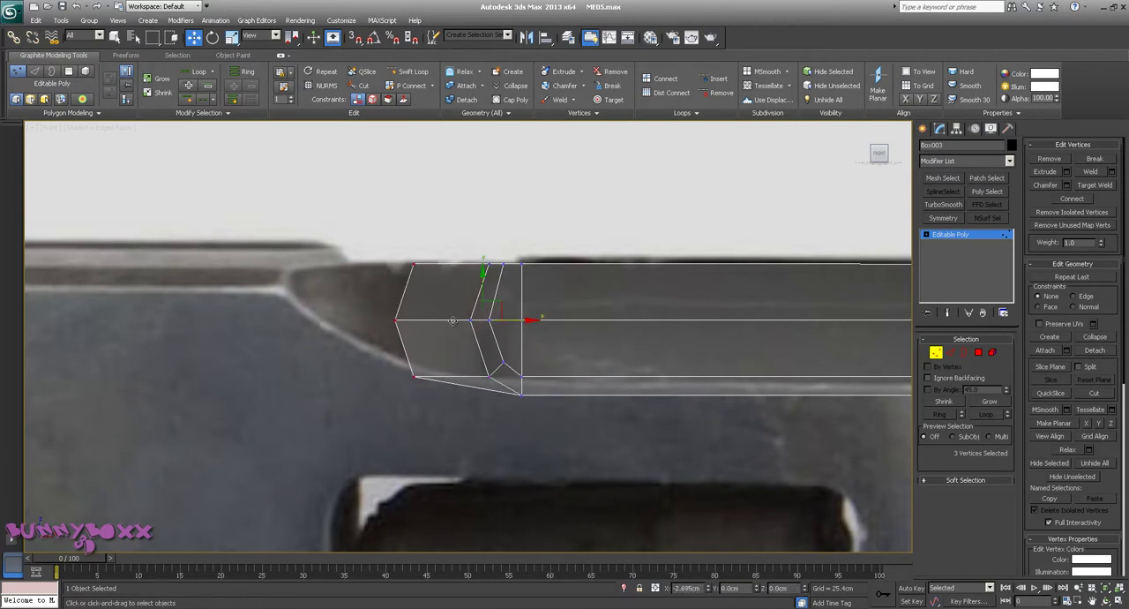
{"action": "left_click_drag", "start_coordinate": [452, 320], "coordinate": [449, 321], "text": "shift"}
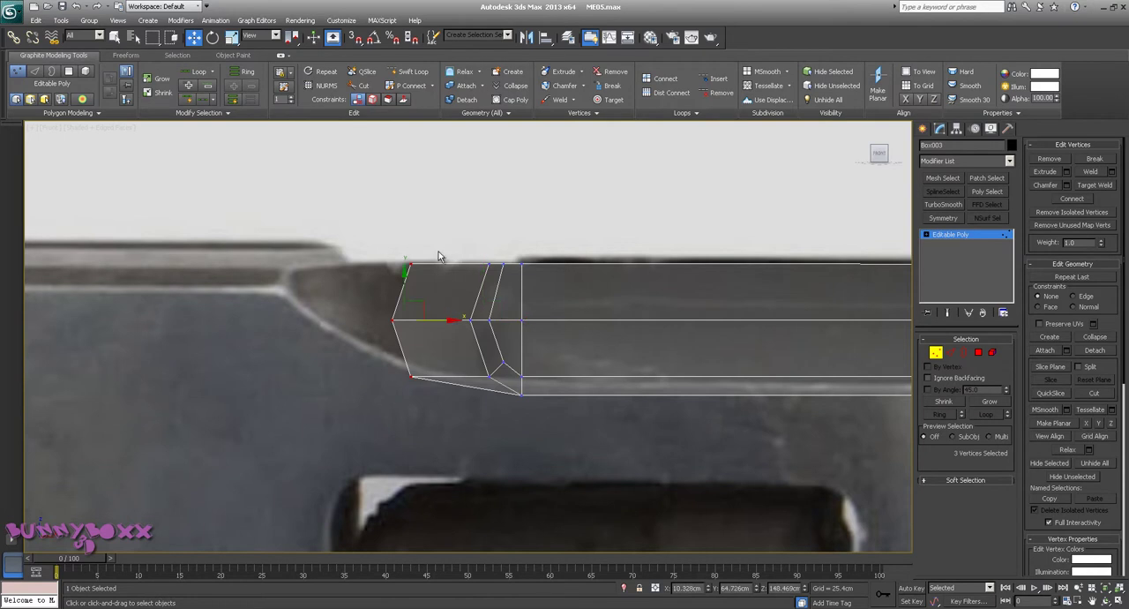
Move the new middle, top and bottom vertices onto the reference's sloping outline
{"action": "left_click", "coordinate": [446, 316]}
{"action": "left_click_drag", "start_coordinate": [440, 319], "coordinate": [374, 320]}
{"action": "left_click", "coordinate": [411, 263]}
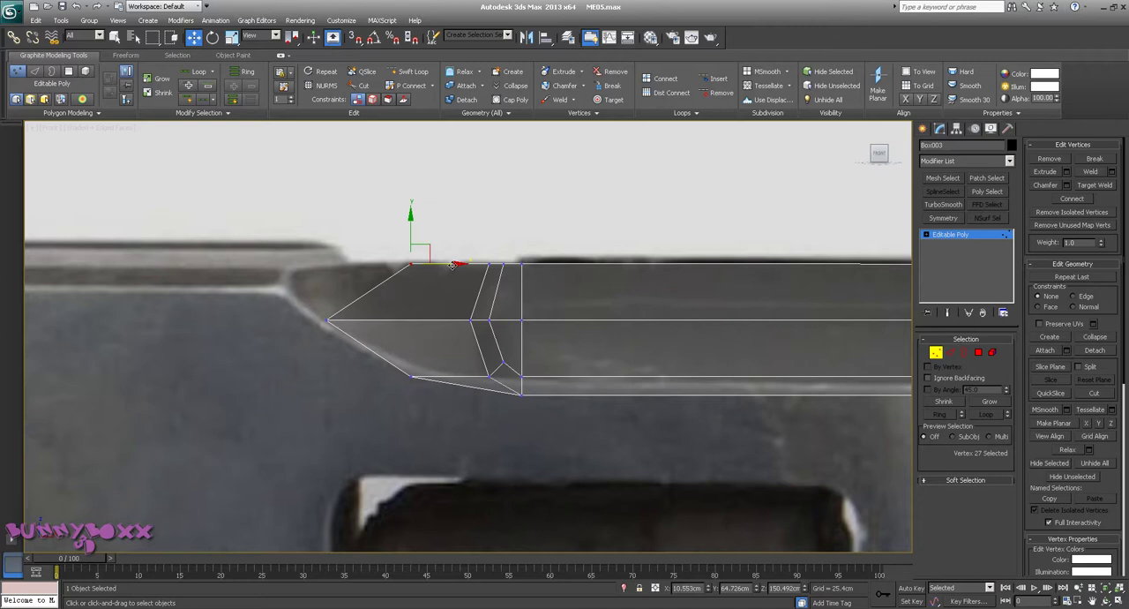
{"action": "left_click_drag", "start_coordinate": [453, 264], "coordinate": [326, 264]}
{"action": "left_click", "coordinate": [328, 319]}
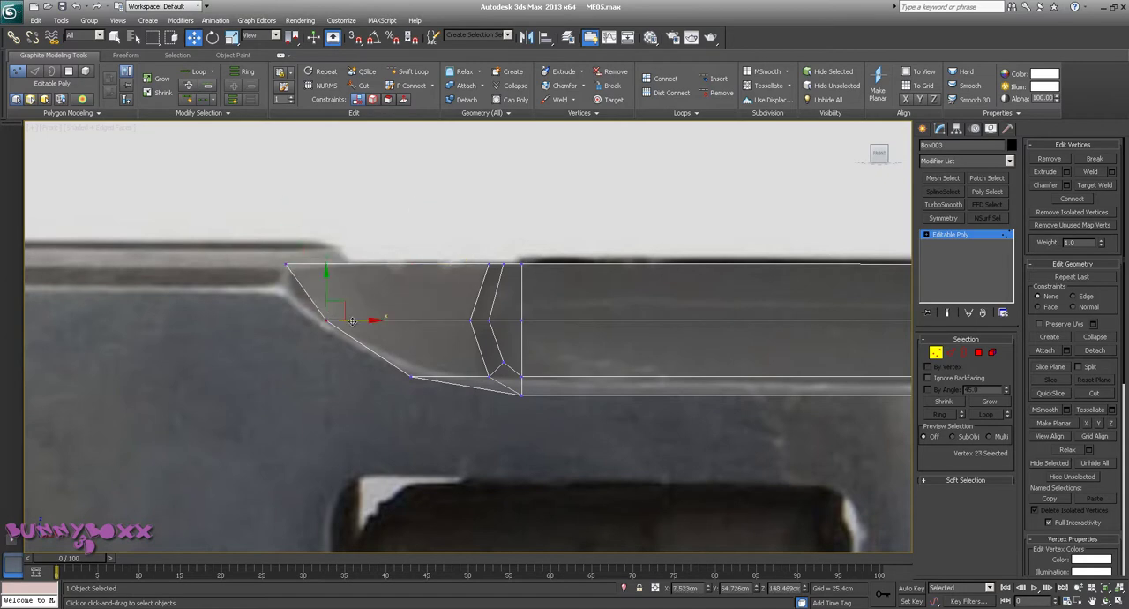
{"action": "left_click_drag", "start_coordinate": [363, 319], "coordinate": [354, 320]}
{"action": "left_click", "coordinate": [410, 377]}
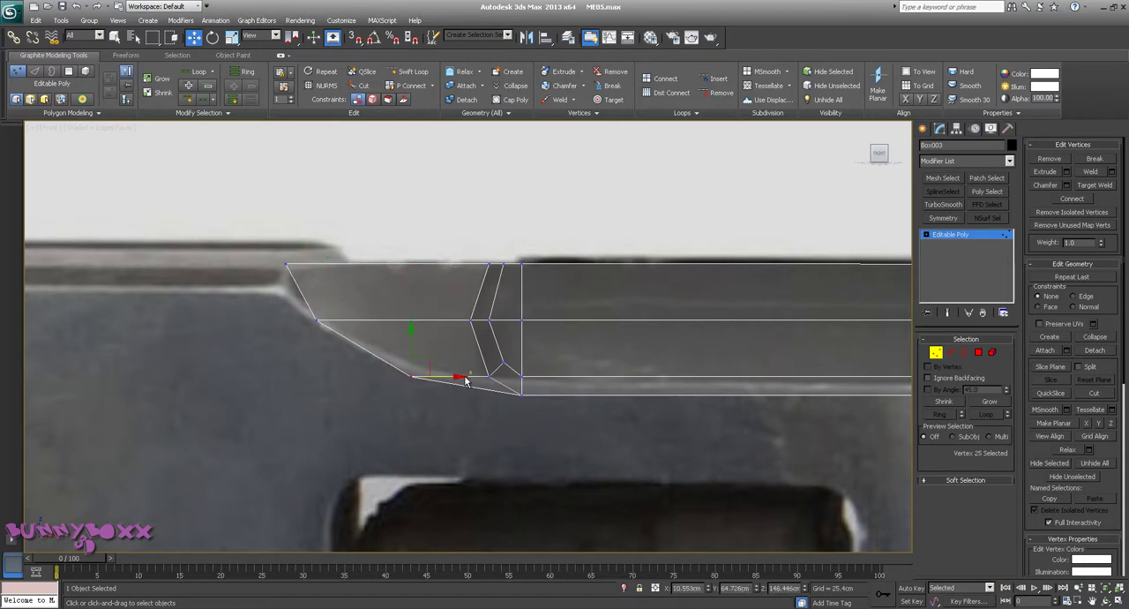
{"action": "left_click_drag", "start_coordinate": [458, 376], "coordinate": [471, 376]}
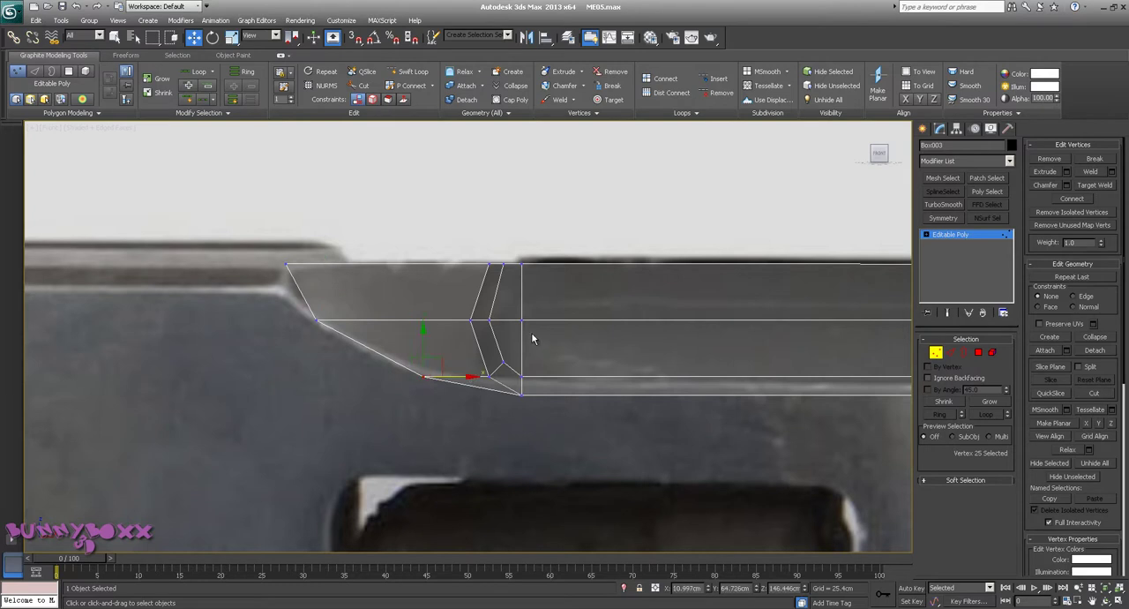
{"action": "scroll", "coordinate": [525, 310], "scroll_direction": "down", "scroll_amount": 4}
In Perspective, select two vertices at the left tip and frame them
{"action": "key", "text": "p"}
{"action": "mouse_move", "coordinate": [532, 356]}
{"action": "middle_mouse_down", "text": "alt"}
{"action": "mouse_move", "coordinate": [559, 368]}
{"action": "mouse_move", "coordinate": [592, 356]}
{"action": "mouse_move", "coordinate": [570, 403]}
{"action": "mouse_move", "coordinate": [594, 341]}
{"action": "mouse_move", "coordinate": [559, 358]}
{"action": "mouse_move", "coordinate": [565, 339]}
{"action": "mouse_move", "coordinate": [550, 362]}
{"action": "mouse_move", "coordinate": [507, 329]}
{"action": "middle_mouse_up", "text": "alt"}
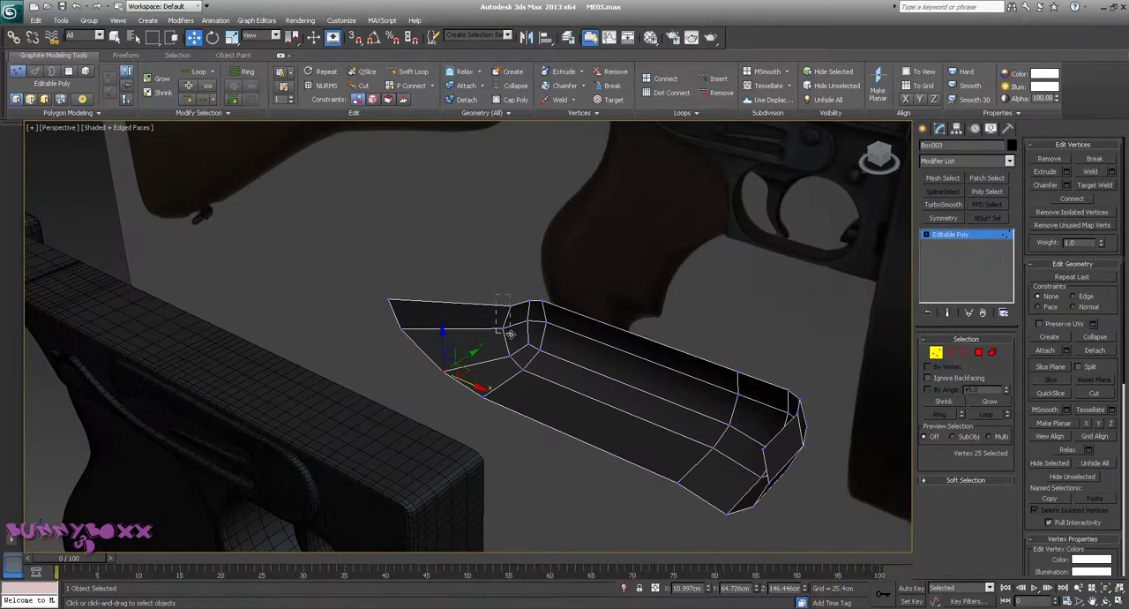
{"action": "left_click", "coordinate": [533, 323]}
{"action": "left_click", "coordinate": [480, 319], "text": "ctrl"}
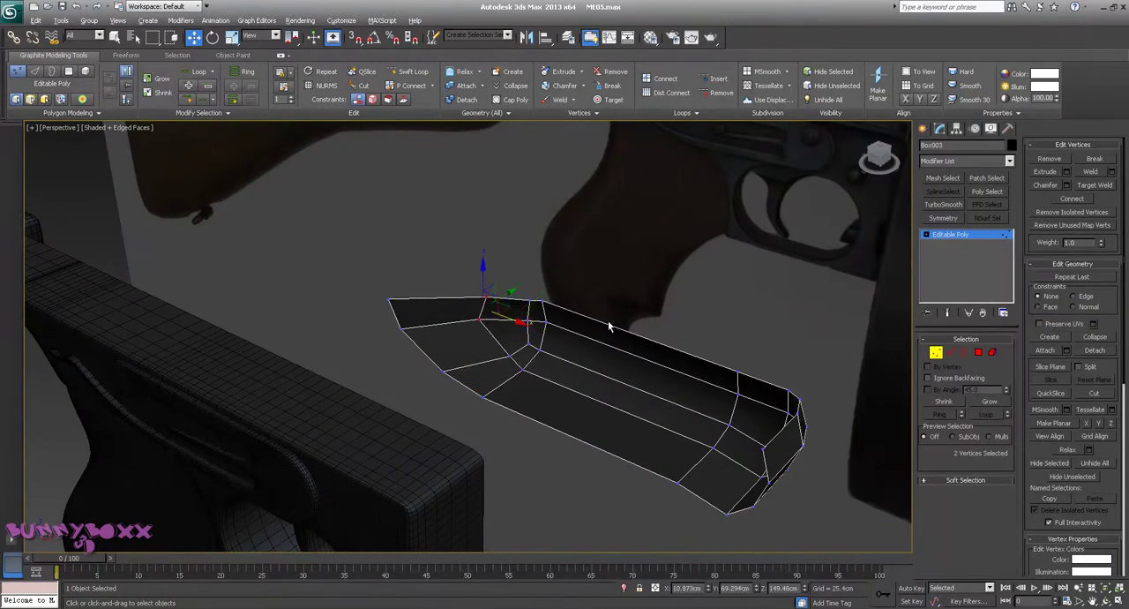
{"action": "mouse_move", "coordinate": [609, 327]}
{"action": "middle_mouse_down", "text": "alt"}
{"action": "mouse_move", "coordinate": [574, 346]}
{"action": "mouse_move", "coordinate": [588, 350]}
{"action": "mouse_move", "coordinate": [566, 366]}
{"action": "middle_mouse_up", "text": "alt"}
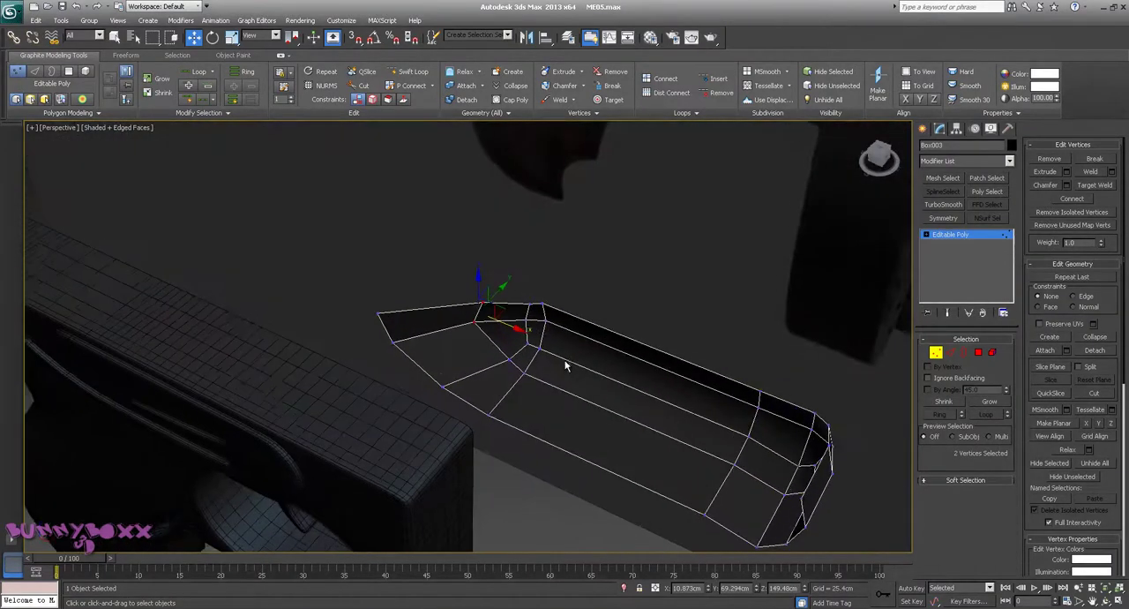
{"action": "key", "text": "z"}
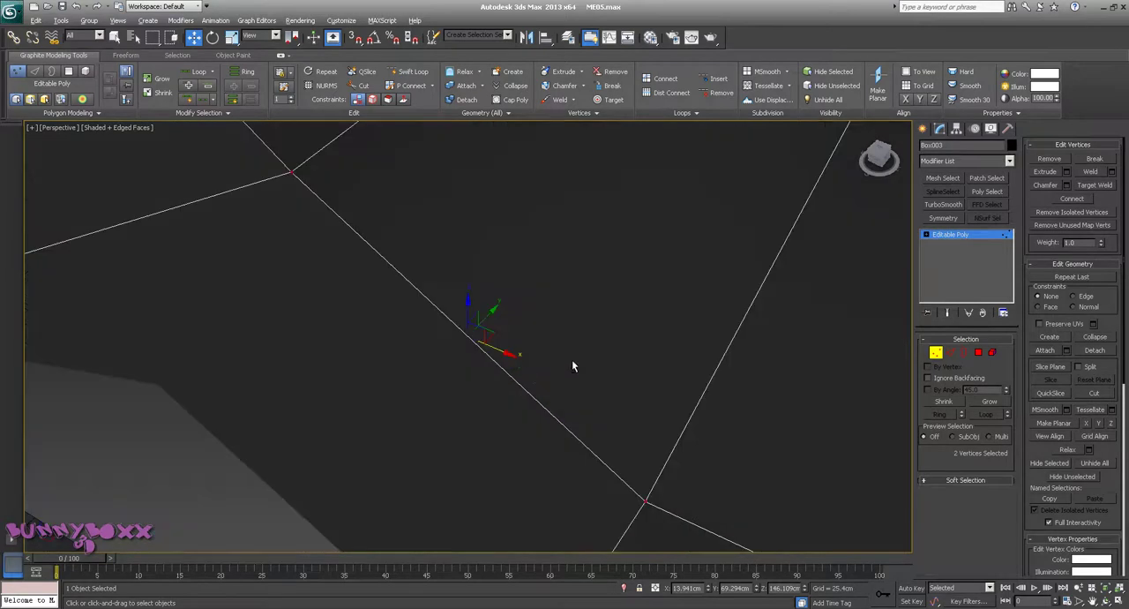
{"action": "scroll", "coordinate": [572, 365], "scroll_direction": "down", "scroll_amount": 2}
{"action": "scroll", "coordinate": [592, 353], "scroll_direction": "down", "scroll_amount": 2}
{"action": "scroll", "coordinate": [534, 355], "scroll_direction": "down", "scroll_amount": 2}
{"action": "scroll", "coordinate": [570, 329], "scroll_direction": "down", "scroll_amount": 2}
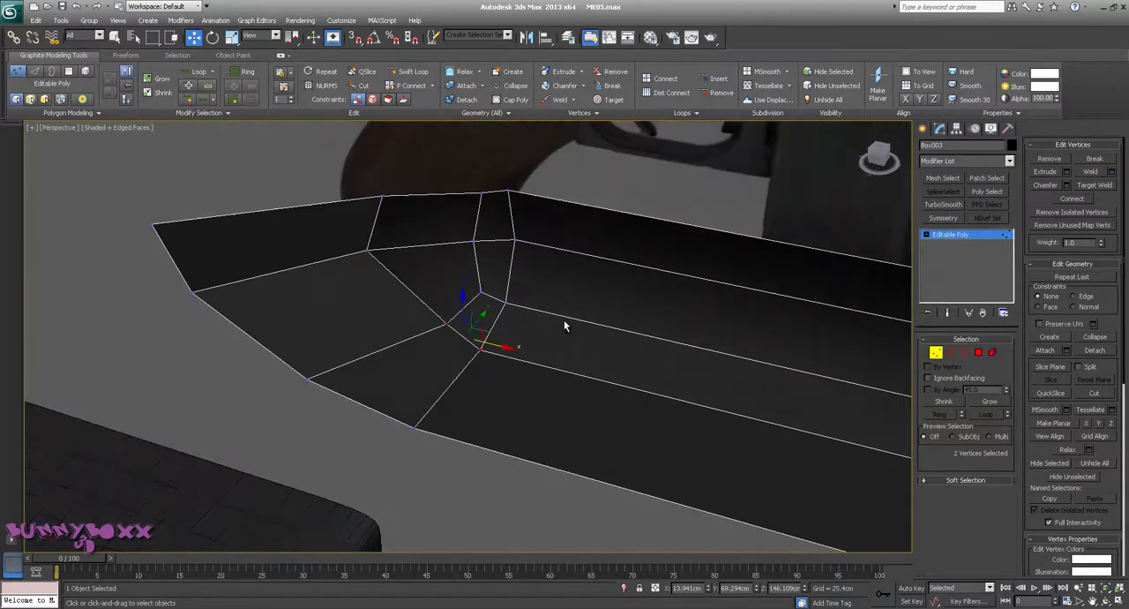
{"action": "middle_click_drag", "start_coordinate": [563, 325], "coordinate": [565, 332], "text": "alt"}
Move two corner-end vertices down along their edge, then nudge them slightly back up
{"action": "left_click", "coordinate": [445, 324]}
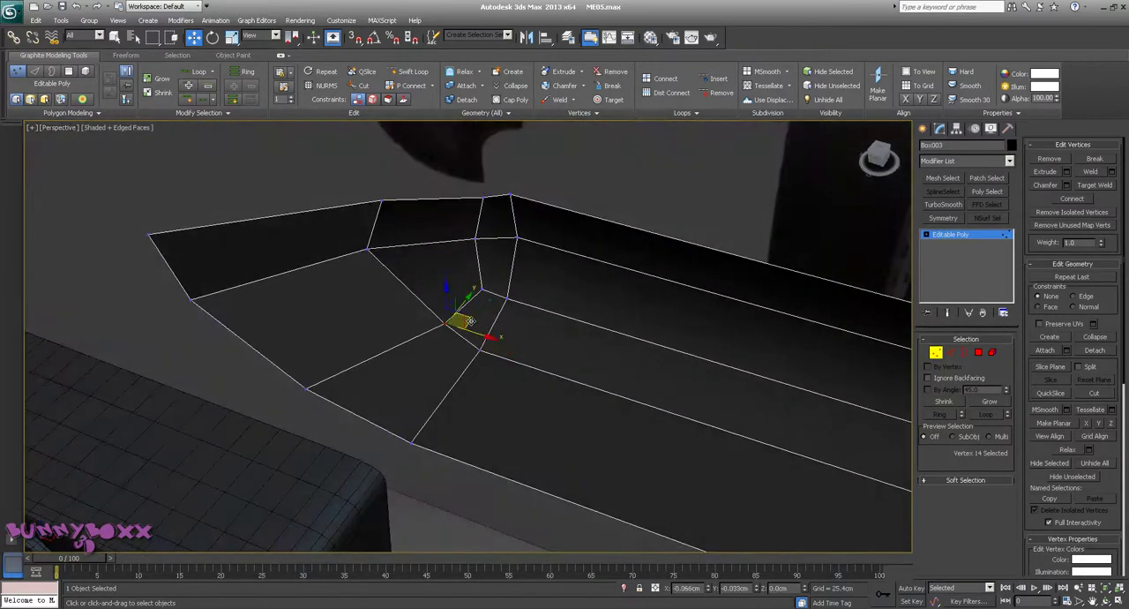
{"action": "mouse_move", "coordinate": [470, 321]}
{"action": "middle_mouse_down", "text": "alt"}
{"action": "mouse_move", "coordinate": [529, 315]}
{"action": "mouse_move", "coordinate": [544, 297]}
{"action": "mouse_move", "coordinate": [619, 351]}
{"action": "mouse_move", "coordinate": [562, 284]}
{"action": "mouse_move", "coordinate": [433, 264]}
{"action": "middle_mouse_up", "text": "alt"}
{"action": "left_click_drag", "start_coordinate": [433, 265], "coordinate": [506, 379]}
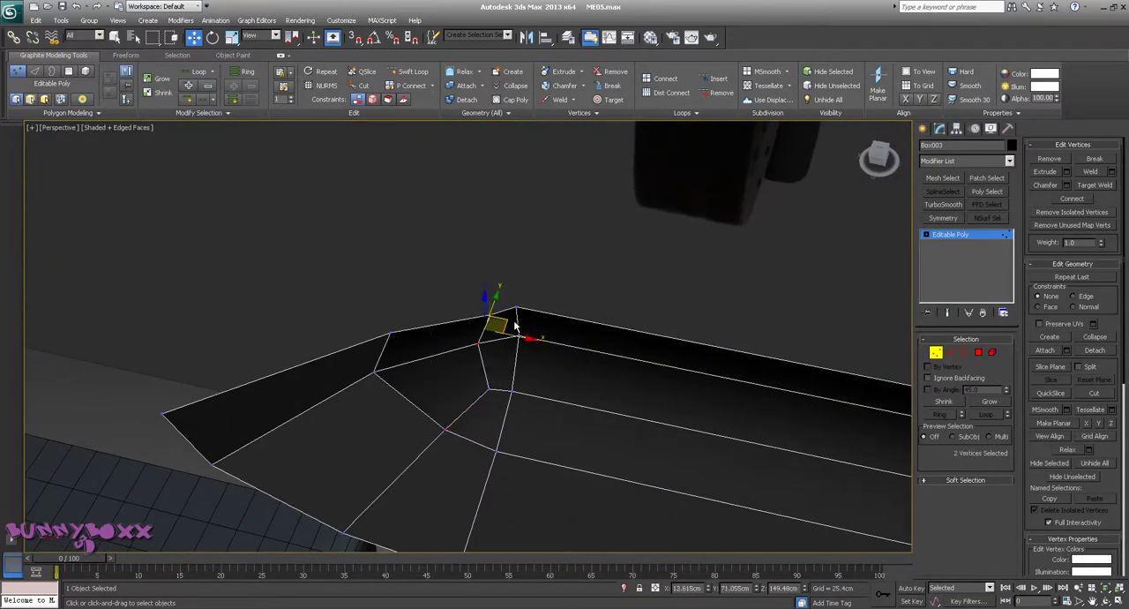
{"action": "left_click_drag", "start_coordinate": [509, 319], "coordinate": [420, 373]}
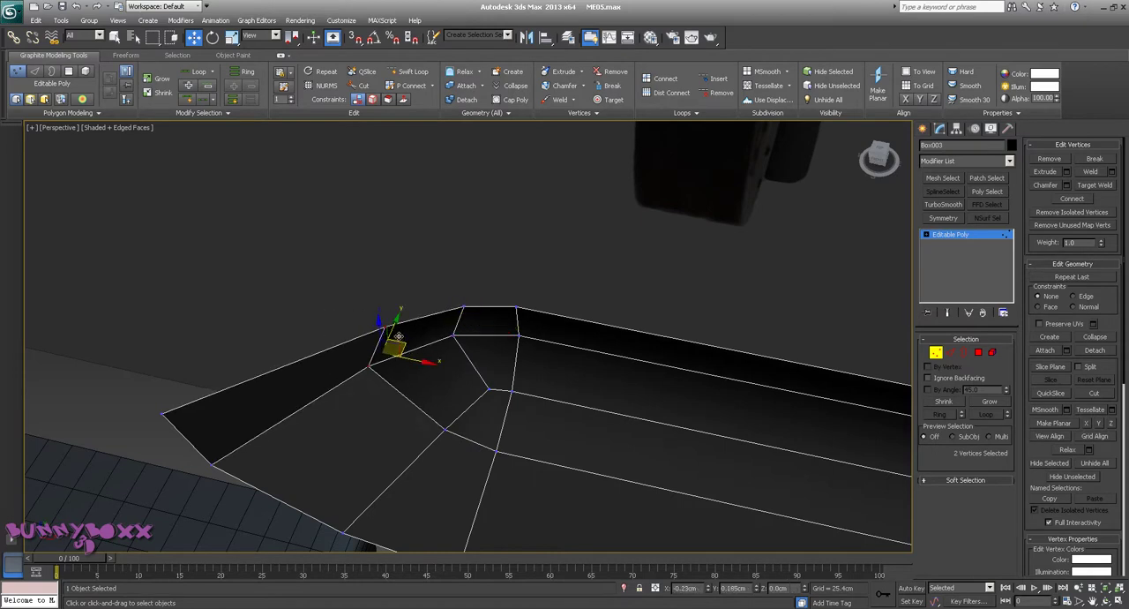
{"action": "left_click_drag", "start_coordinate": [405, 346], "coordinate": [398, 338]}
{"action": "mouse_move", "coordinate": [553, 355]}
{"action": "middle_mouse_down", "text": "alt"}
{"action": "mouse_move", "coordinate": [517, 358]}
{"action": "mouse_move", "coordinate": [573, 349]}
{"action": "mouse_move", "coordinate": [494, 353]}
{"action": "middle_mouse_up", "text": "alt"}
{"action": "scroll", "coordinate": [497, 327], "scroll_direction": "down", "scroll_amount": 5}
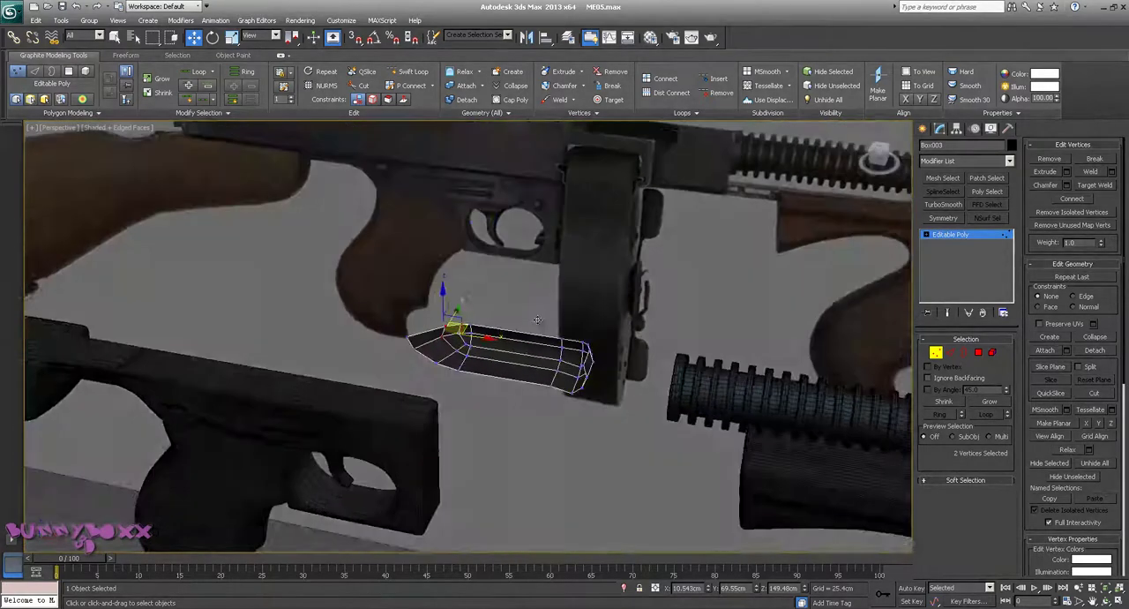
{"action": "scroll", "coordinate": [392, 425], "scroll_direction": "up", "scroll_amount": 5}
Shift two neighbouring corner vertices slightly right to tidy the rounded corner
{"action": "left_click_drag", "start_coordinate": [324, 461], "coordinate": [326, 459]}
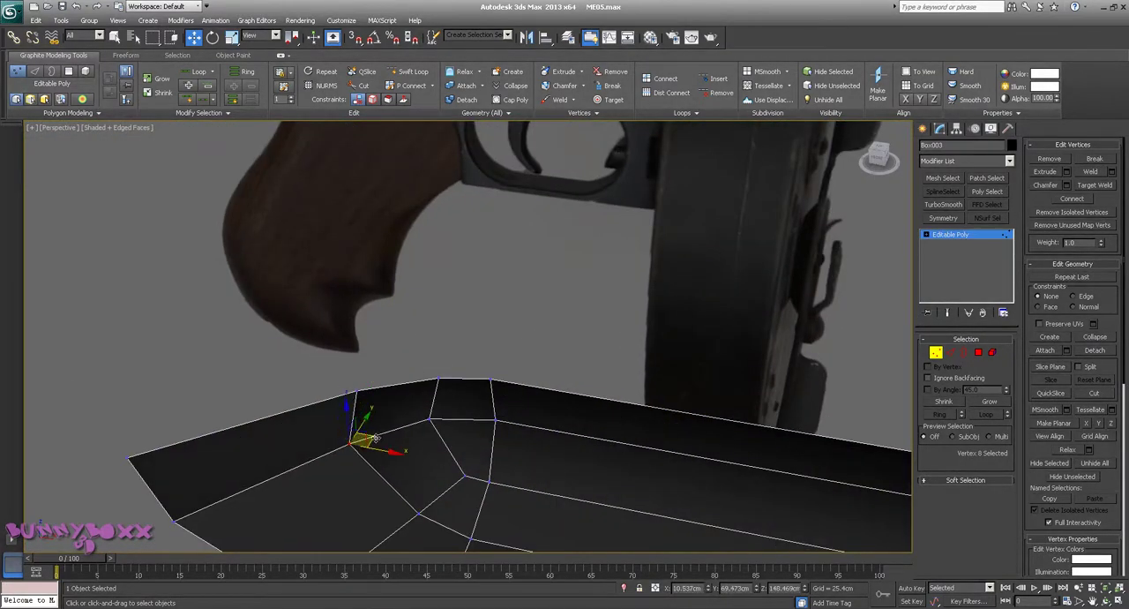
{"action": "mouse_move", "coordinate": [370, 437]}
{"action": "middle_mouse_down", "text": "alt"}
{"action": "mouse_move", "coordinate": [419, 453]}
{"action": "mouse_move", "coordinate": [504, 348]}
{"action": "mouse_move", "coordinate": [453, 321]}
{"action": "middle_mouse_up", "text": "alt"}
{"action": "left_click", "coordinate": [446, 316]}
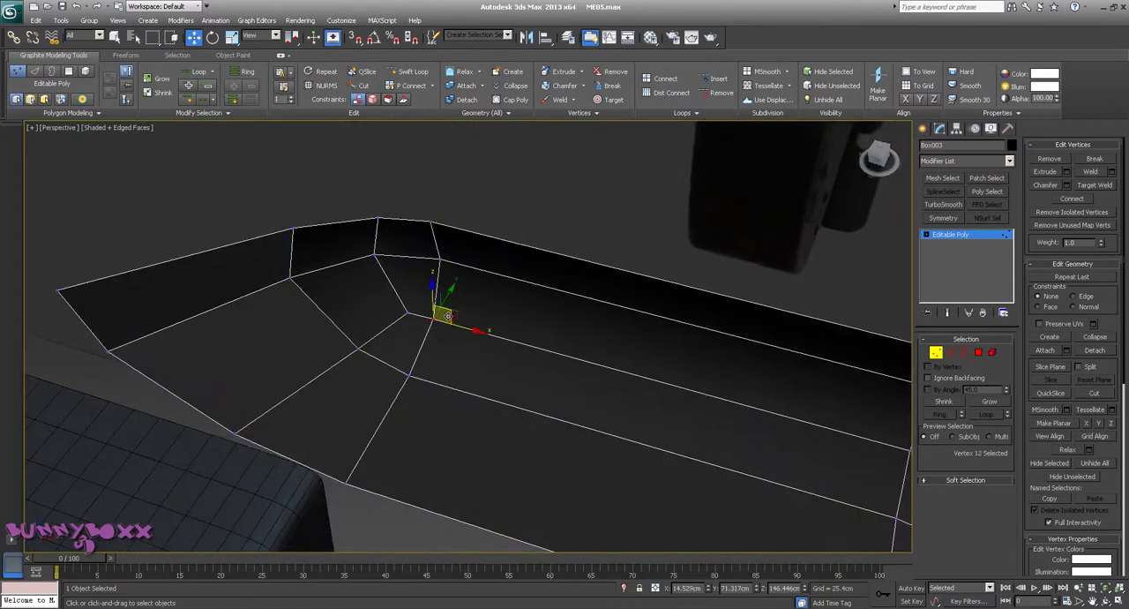
{"action": "left_click_drag", "start_coordinate": [457, 310], "coordinate": [469, 318]}
{"action": "left_click", "coordinate": [410, 373]}
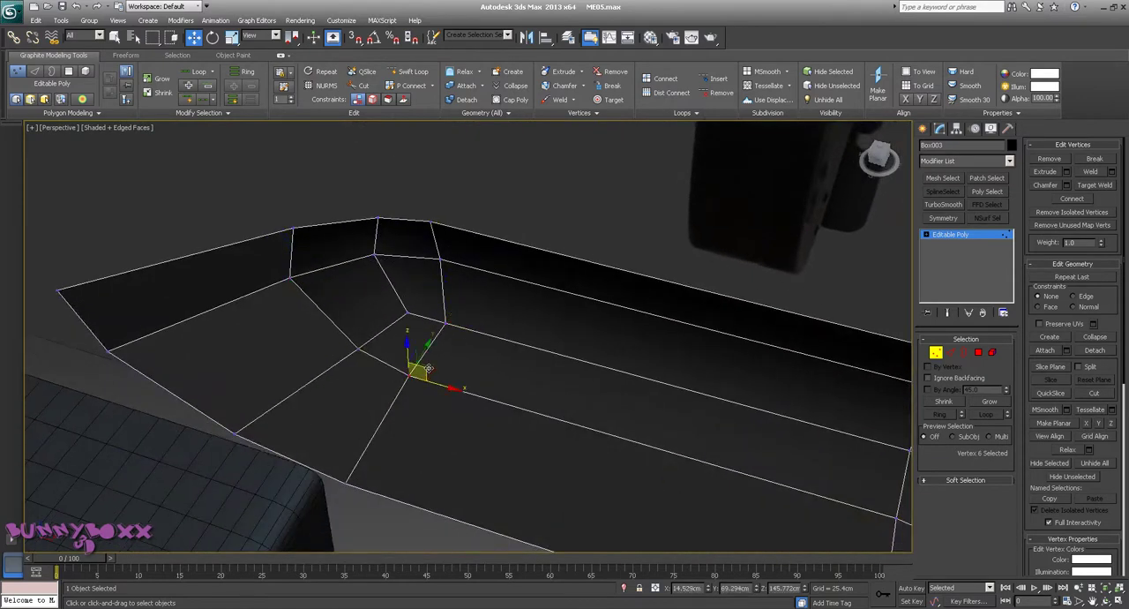
{"action": "left_click_drag", "start_coordinate": [415, 372], "coordinate": [442, 370]}
{"action": "mouse_move", "coordinate": [484, 383]}
{"action": "middle_mouse_down", "text": "alt"}
{"action": "mouse_move", "coordinate": [494, 330]}
{"action": "mouse_move", "coordinate": [521, 336]}
{"action": "mouse_move", "coordinate": [585, 384]}
{"action": "mouse_move", "coordinate": [597, 410]}
{"action": "mouse_move", "coordinate": [540, 389]}
{"action": "mouse_move", "coordinate": [511, 341]}
{"action": "mouse_move", "coordinate": [561, 382]}
{"action": "mouse_move", "coordinate": [404, 370]}
{"action": "middle_mouse_up", "text": "alt"}
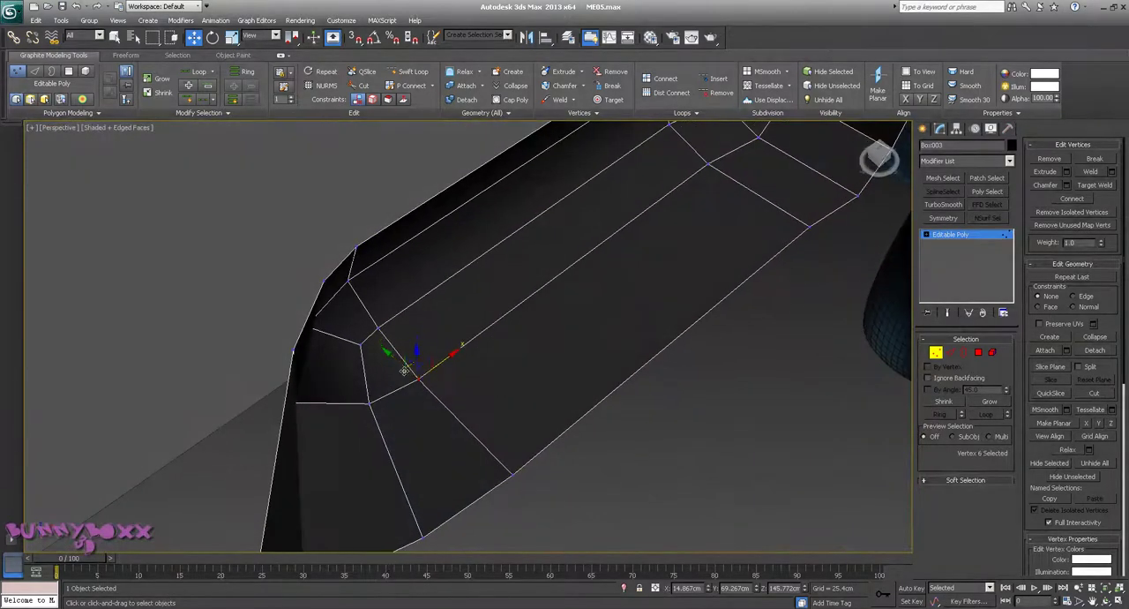
Select and inspect the outer and lower corner vertices, then deselect all
{"action": "left_click", "coordinate": [311, 322], "text": "ctrl"}
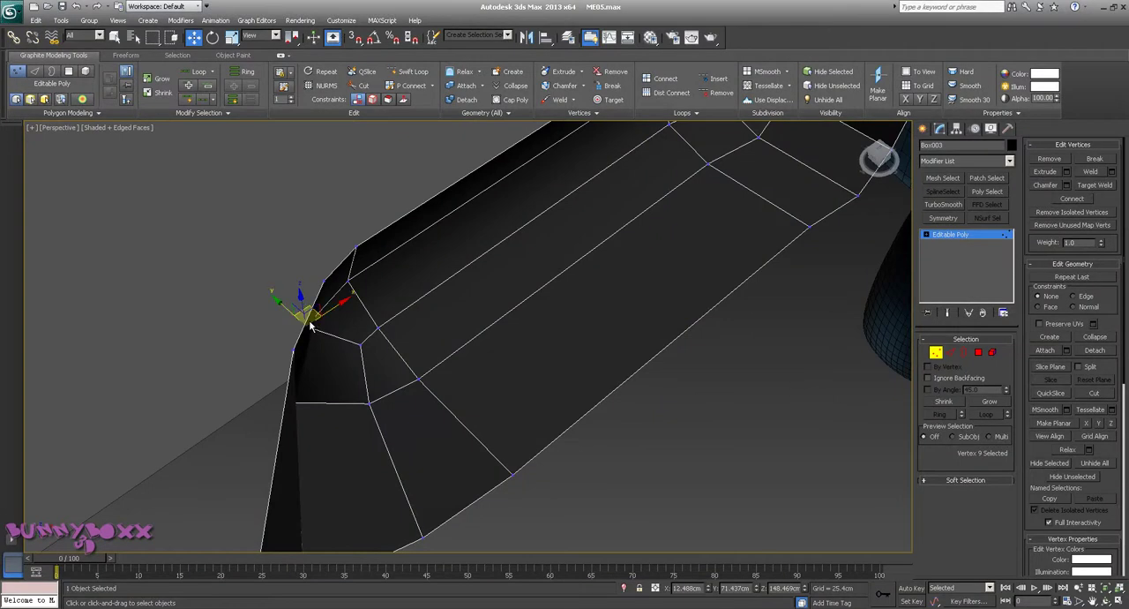
{"action": "mouse_move", "coordinate": [311, 325]}
{"action": "middle_mouse_down", "text": "alt"}
{"action": "mouse_move", "coordinate": [349, 330]}
{"action": "mouse_move", "coordinate": [380, 353]}
{"action": "middle_mouse_up", "text": "alt"}
{"action": "left_click", "coordinate": [470, 459]}
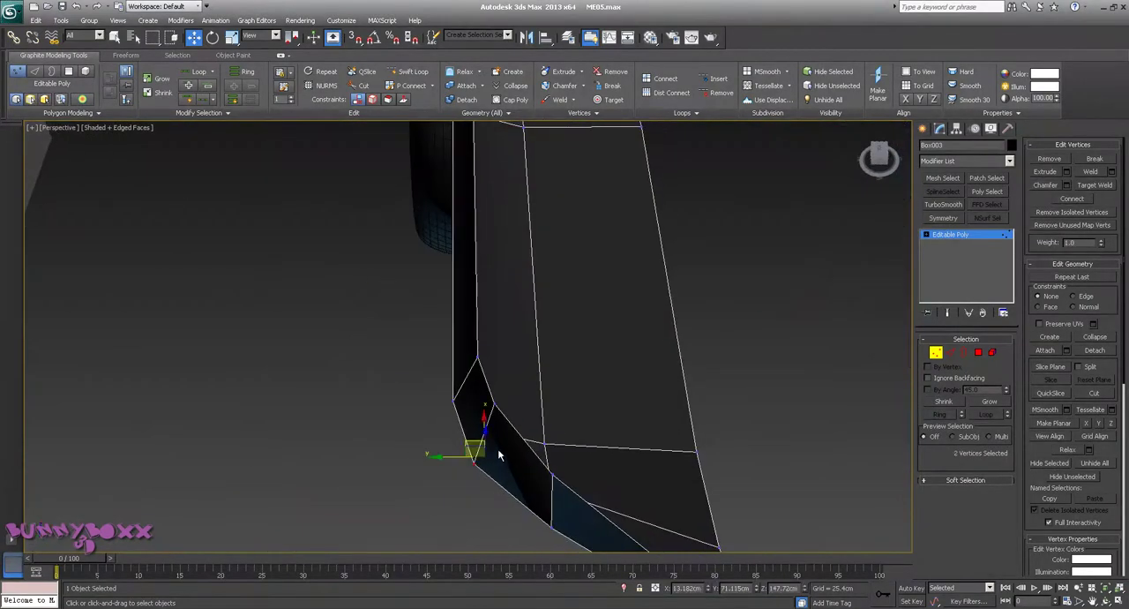
{"action": "mouse_move", "coordinate": [465, 441]}
{"action": "middle_mouse_down", "text": "alt"}
{"action": "mouse_move", "coordinate": [461, 396]}
{"action": "mouse_move", "coordinate": [427, 384]}
{"action": "mouse_move", "coordinate": [348, 430]}
{"action": "mouse_move", "coordinate": [508, 465]}
{"action": "middle_mouse_up", "text": "alt"}
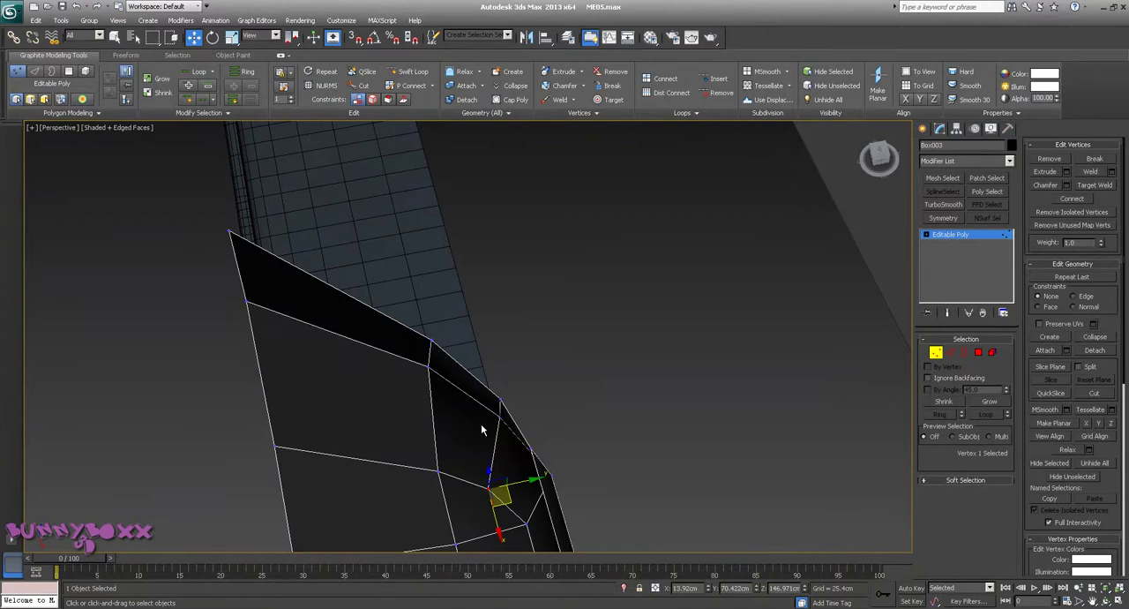
{"action": "left_click", "coordinate": [500, 398]}
{"action": "mouse_move", "coordinate": [532, 410]}
{"action": "middle_mouse_down", "text": "alt"}
{"action": "mouse_move", "coordinate": [643, 434]}
{"action": "mouse_move", "coordinate": [590, 429]}
{"action": "mouse_move", "coordinate": [681, 422]}
{"action": "mouse_move", "coordinate": [590, 365]}
{"action": "middle_mouse_up", "text": "alt"}
{"action": "left_click", "coordinate": [573, 445]}
{"action": "scroll", "coordinate": [588, 359], "scroll_direction": "down", "scroll_amount": 5}
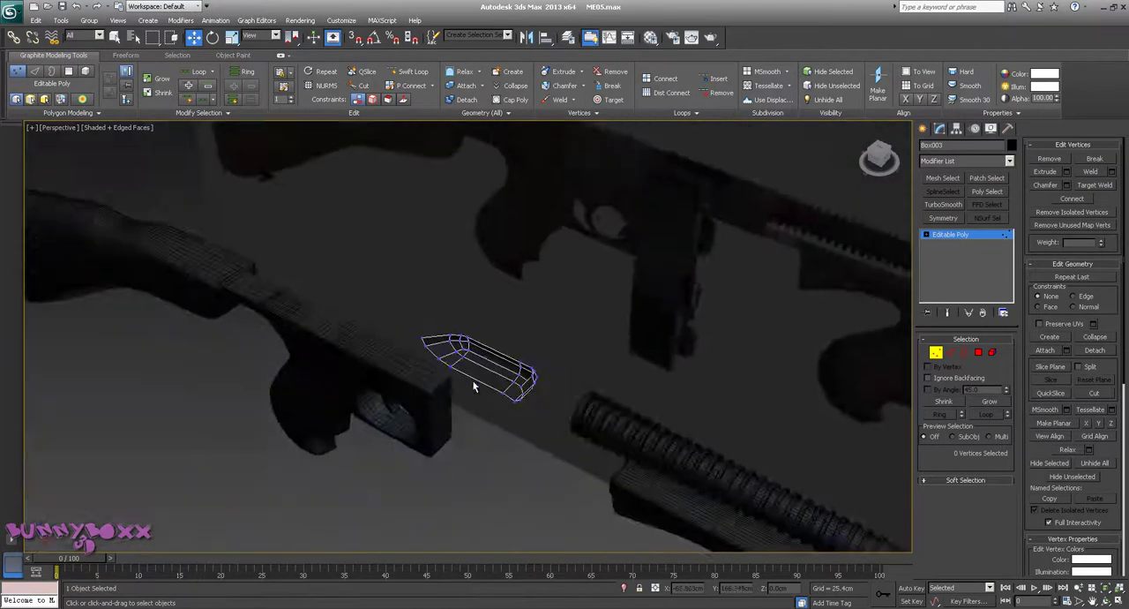
Switch to a straight side view with the shell see-through over the reference
{"action": "mouse_move", "coordinate": [471, 383]}
{"action": "middle_mouse_down", "text": "alt"}
{"action": "mouse_move", "coordinate": [597, 352]}
{"action": "mouse_move", "coordinate": [495, 391]}
{"action": "middle_mouse_up", "text": "alt"}
{"action": "scroll", "coordinate": [570, 349], "scroll_direction": "up", "scroll_amount": 2}
{"action": "scroll", "coordinate": [495, 390], "scroll_direction": "up", "scroll_amount": 2}
{"action": "scroll", "coordinate": [492, 382], "scroll_direction": "up", "scroll_amount": 2}
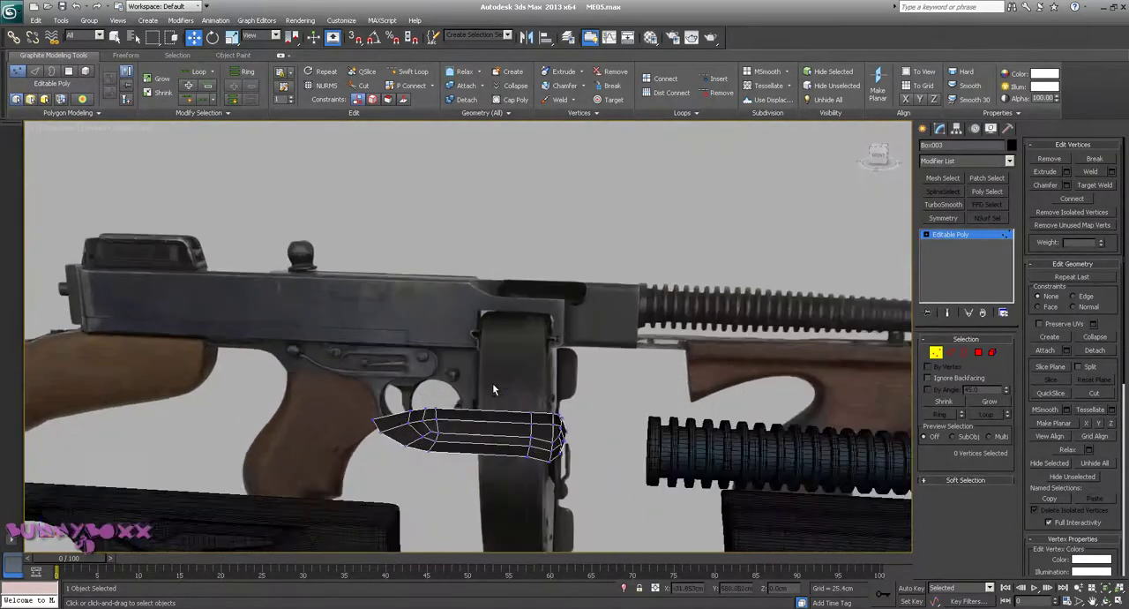
{"action": "scroll", "coordinate": [492, 383], "scroll_direction": "up", "scroll_amount": 2}
{"action": "scroll", "coordinate": [508, 382], "scroll_direction": "up", "scroll_amount": 2}
{"action": "middle_click_drag", "start_coordinate": [507, 382], "coordinate": [493, 321], "text": "alt"}
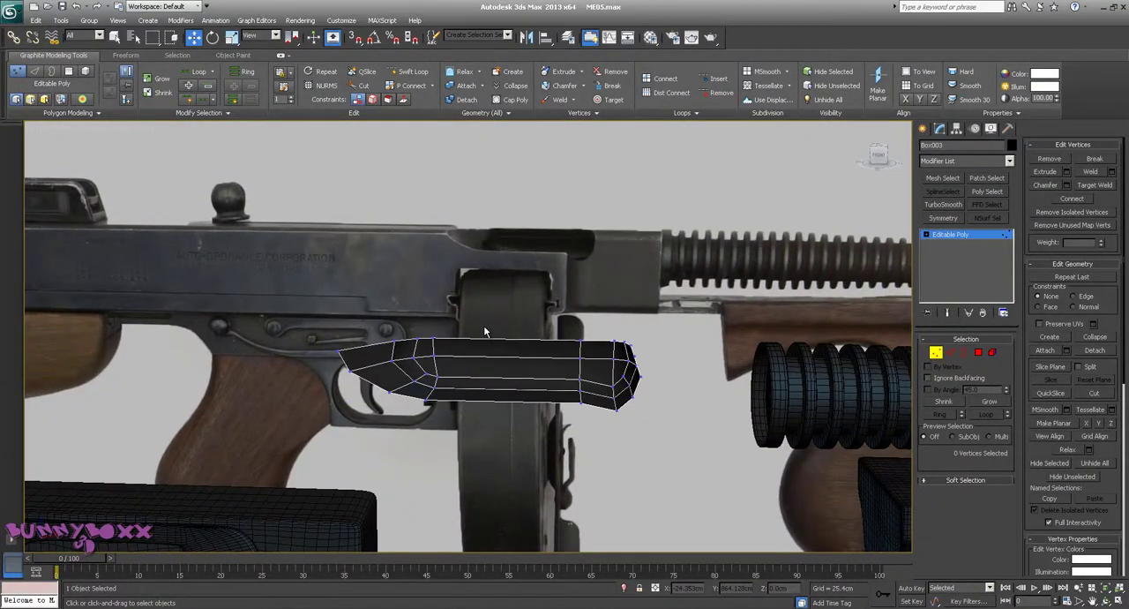
{"action": "right_click", "coordinate": [484, 331]}
{"action": "left_click", "coordinate": [504, 328]}
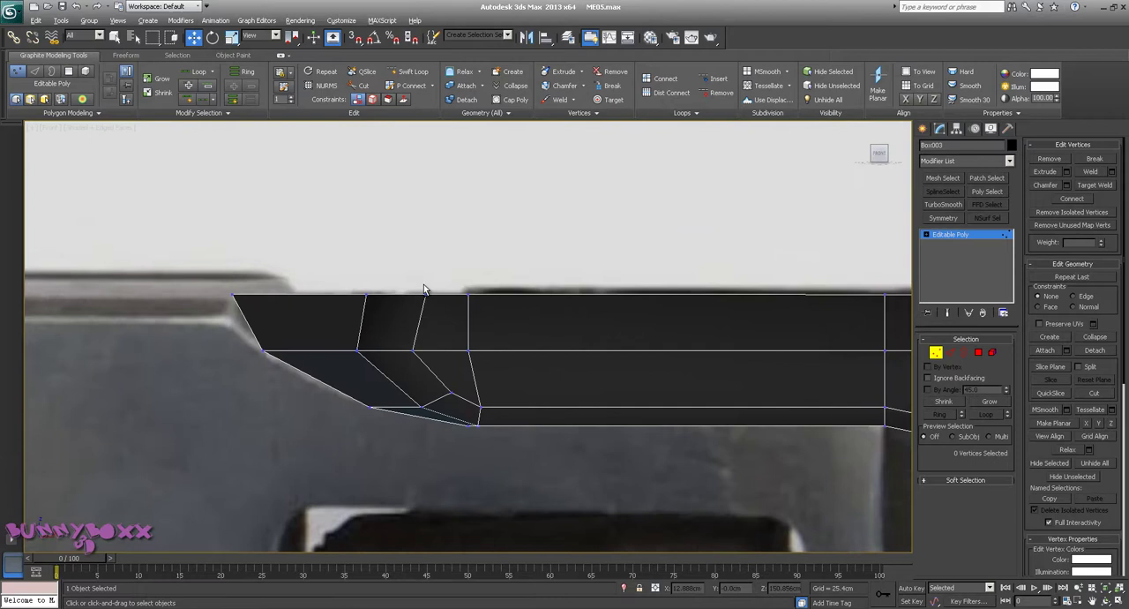
{"action": "key", "text": "alt+x"}
{"action": "middle_click_drag", "start_coordinate": [422, 291], "coordinate": [517, 307]}
{"action": "left_click_drag", "start_coordinate": [403, 272], "coordinate": [530, 328]}
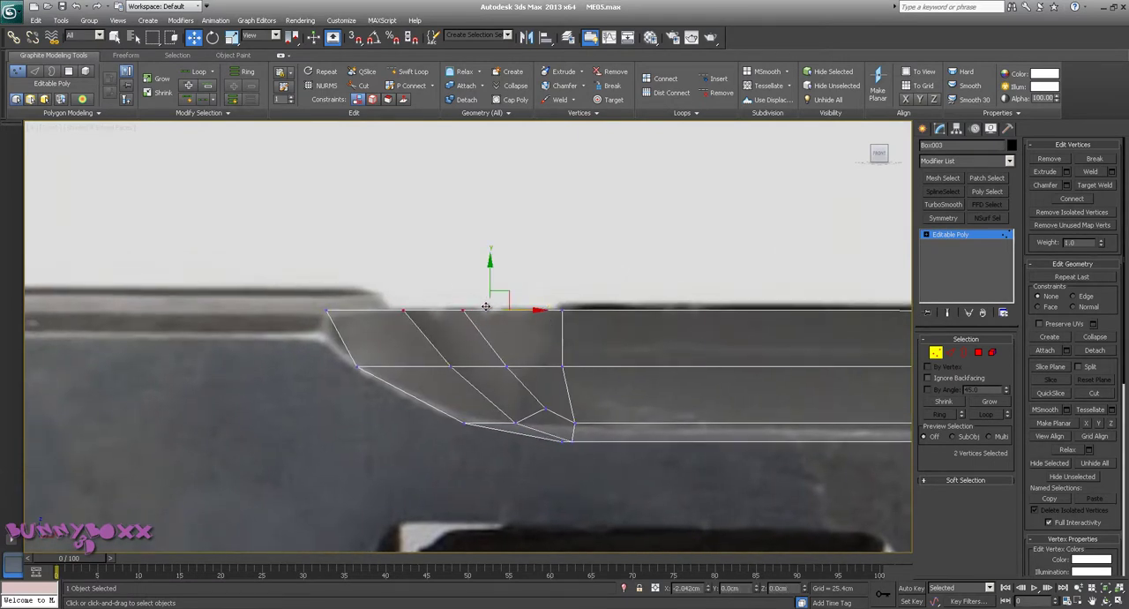
{"action": "scroll", "coordinate": [433, 303], "scroll_direction": "down", "scroll_amount": 3}
{"action": "scroll", "coordinate": [434, 304], "scroll_direction": "up", "scroll_amount": 1}
{"action": "scroll", "coordinate": [453, 309], "scroll_direction": "up", "scroll_amount": 2}
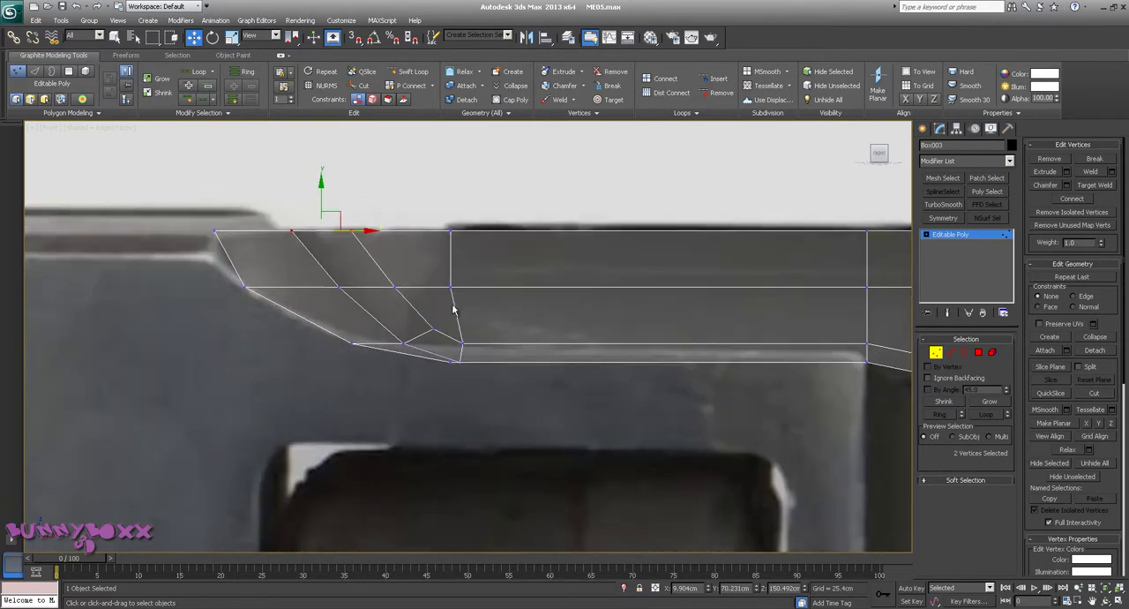
Move the front step's top and middle vertices left onto the reference
{"action": "left_click", "coordinate": [452, 230]}
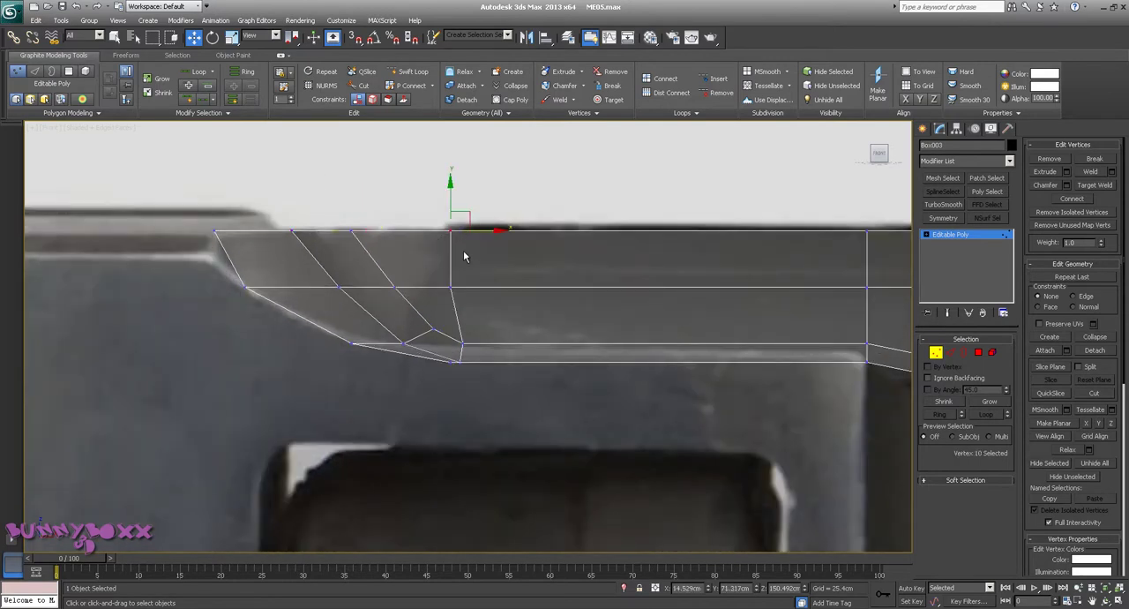
{"action": "left_click_drag", "start_coordinate": [495, 230], "coordinate": [492, 231]}
{"action": "left_click", "coordinate": [447, 287]}
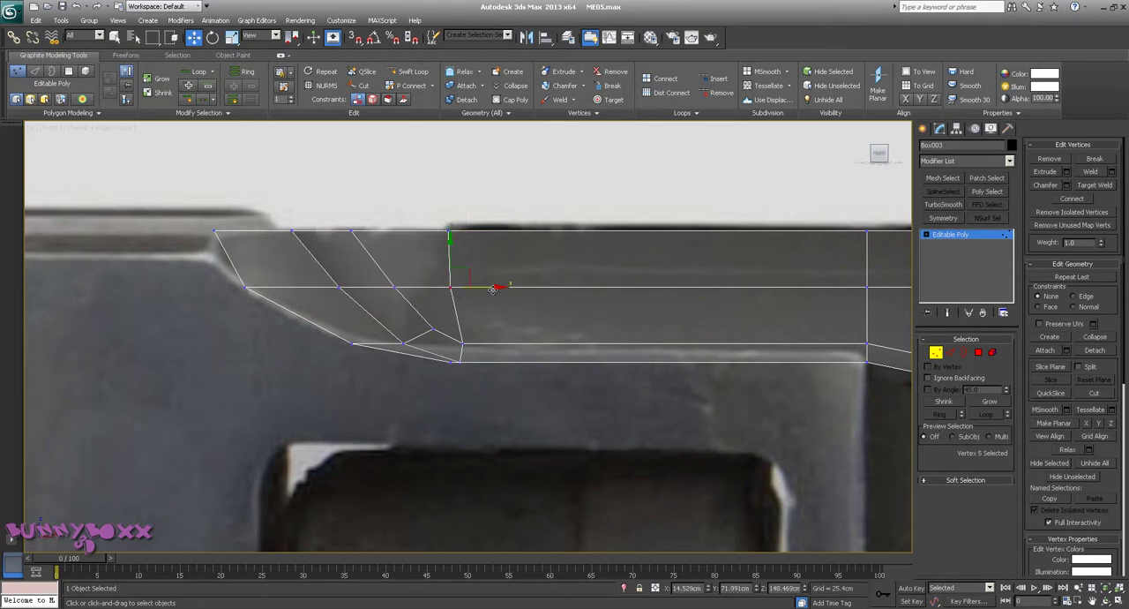
{"action": "left_click_drag", "start_coordinate": [491, 289], "coordinate": [422, 323]}
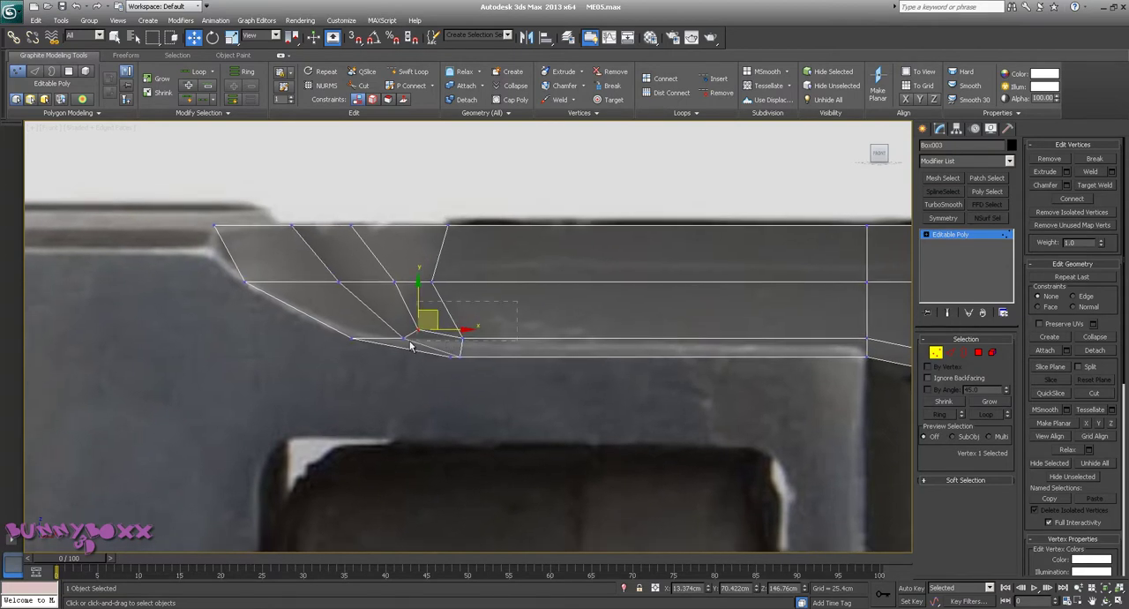
Slide the three lower-slope vertices right and nudge the bottom point vertex left
{"action": "left_click_drag", "start_coordinate": [416, 340], "coordinate": [408, 337], "text": "ctrl"}
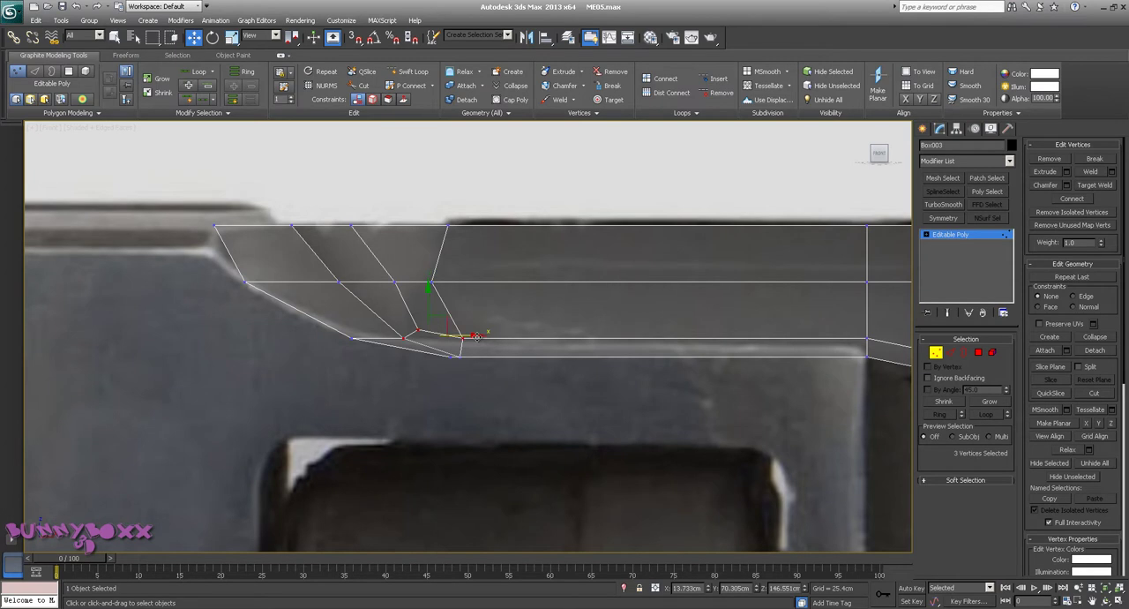
{"action": "left_click_drag", "start_coordinate": [476, 336], "coordinate": [501, 333]}
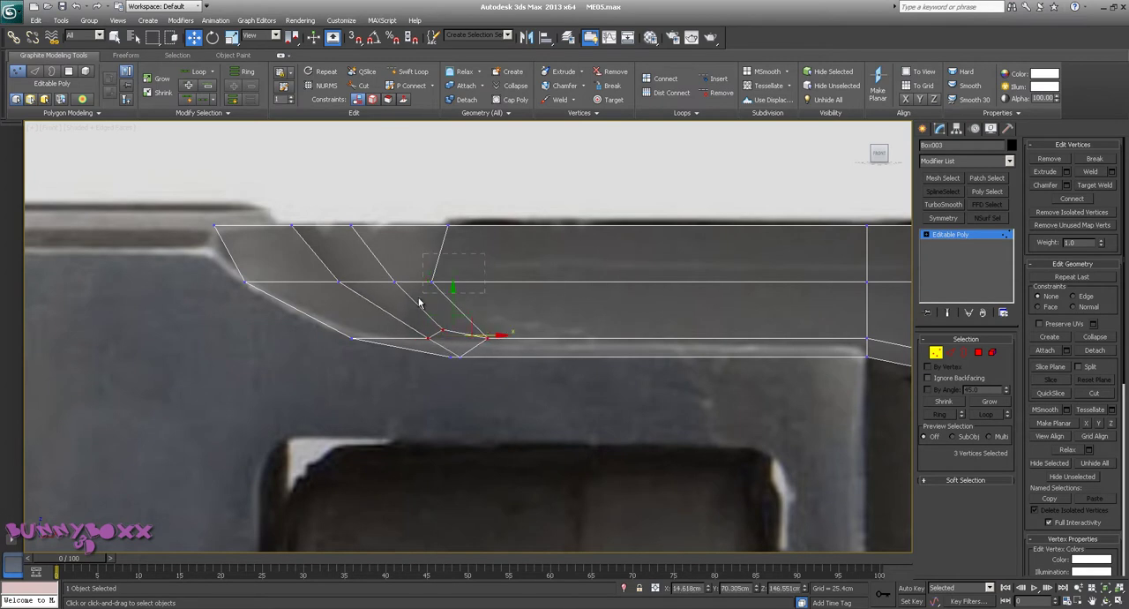
{"action": "mouse_move", "coordinate": [419, 302]}
{"action": "left_mouse_down"}
{"action": "mouse_move", "coordinate": [454, 279]}
{"action": "mouse_move", "coordinate": [473, 281]}
{"action": "mouse_move", "coordinate": [451, 317]}
{"action": "left_mouse_up"}
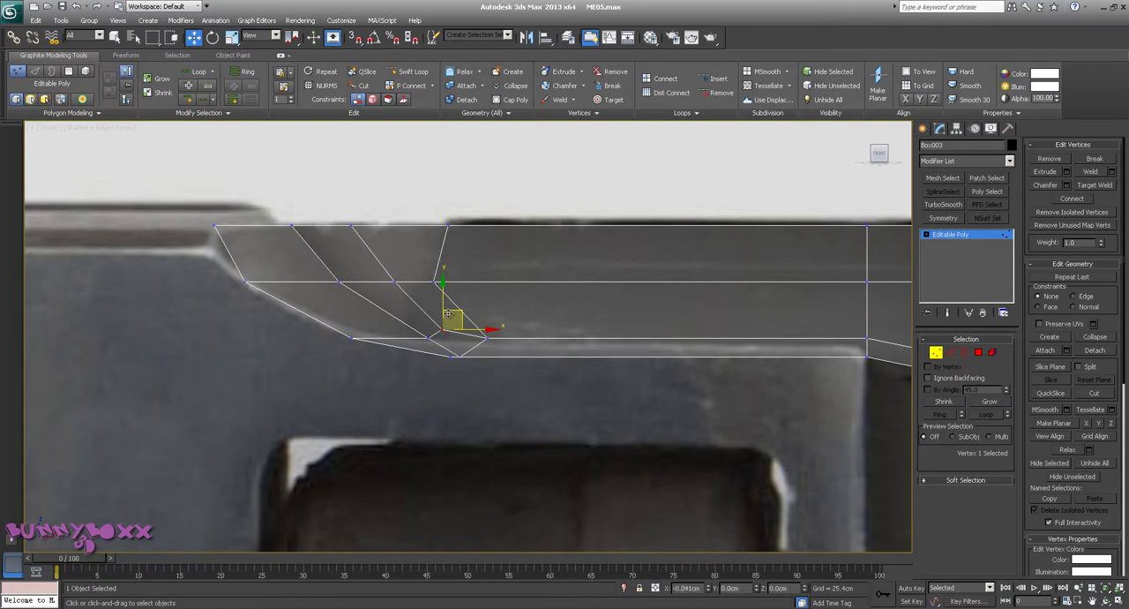
{"action": "left_click", "coordinate": [429, 336]}
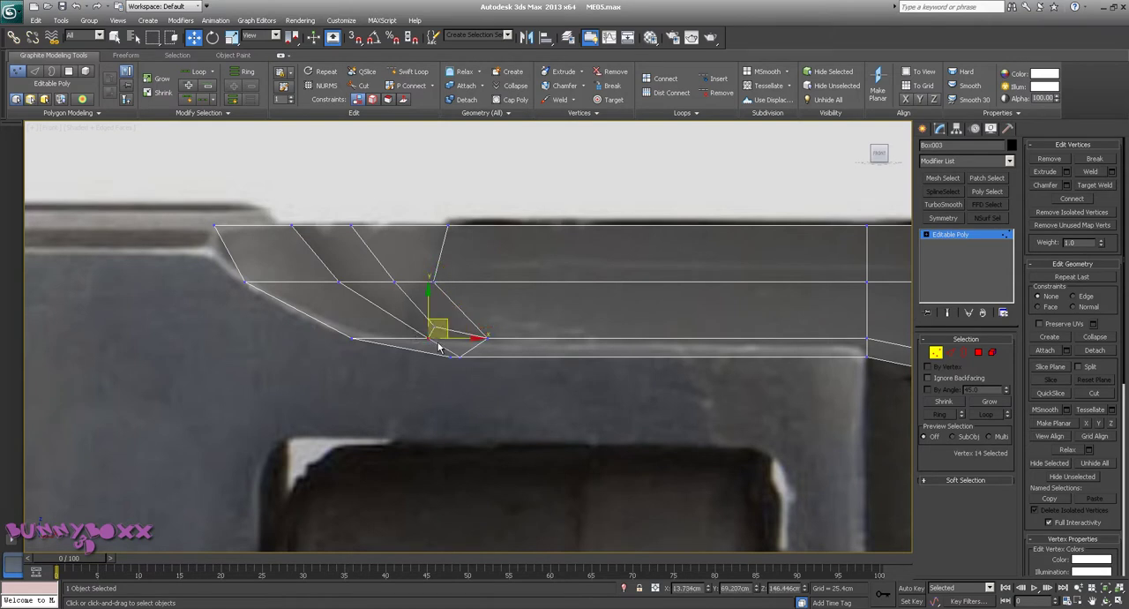
{"action": "left_click_drag", "start_coordinate": [444, 321], "coordinate": [434, 319]}
{"action": "scroll", "coordinate": [423, 262], "scroll_direction": "down", "scroll_amount": 2}
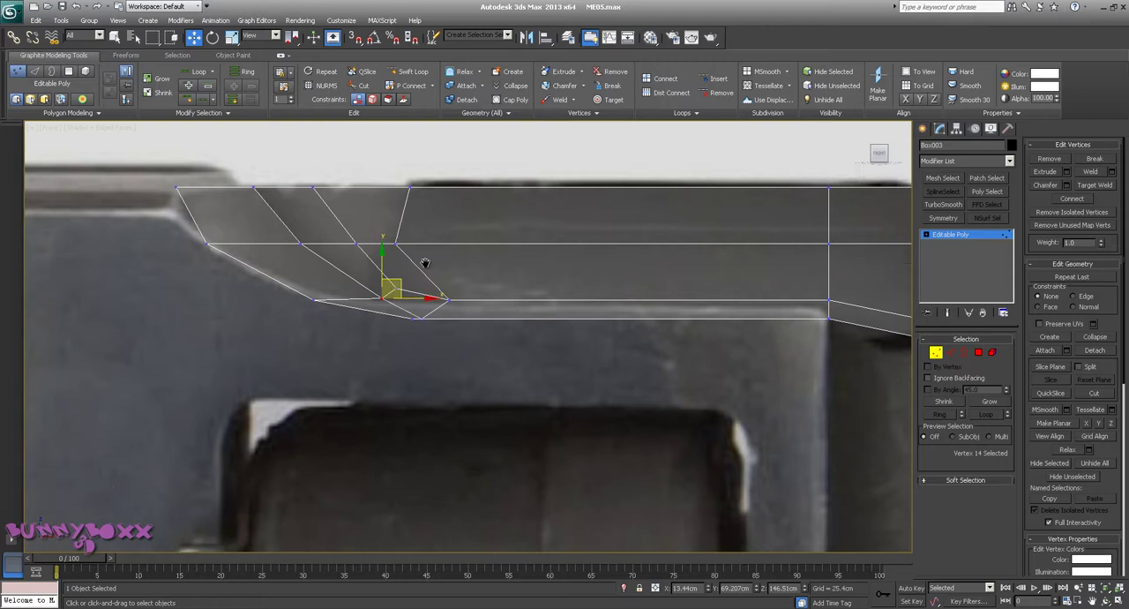
{"action": "scroll", "coordinate": [412, 262], "scroll_direction": "down", "scroll_amount": 3}
{"action": "mouse_move", "coordinate": [508, 247]}
{"action": "middle_mouse_down", "text": "alt"}
{"action": "mouse_move", "coordinate": [559, 251]}
{"action": "mouse_move", "coordinate": [494, 254]}
{"action": "middle_mouse_up", "text": "alt"}
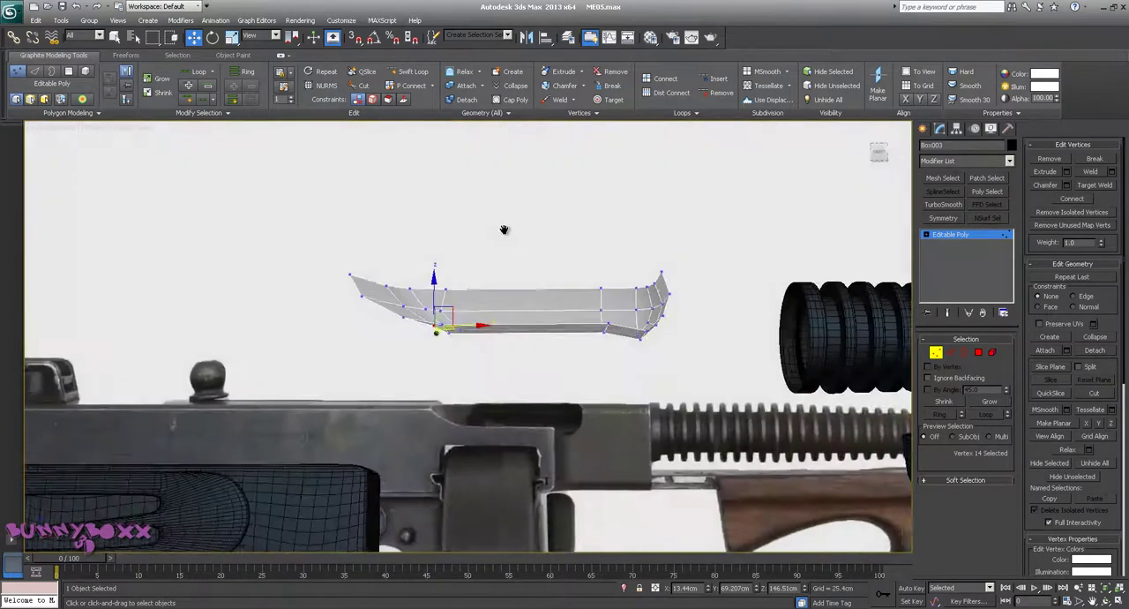
{"action": "scroll", "coordinate": [504, 277], "scroll_direction": "up", "scroll_amount": 2}
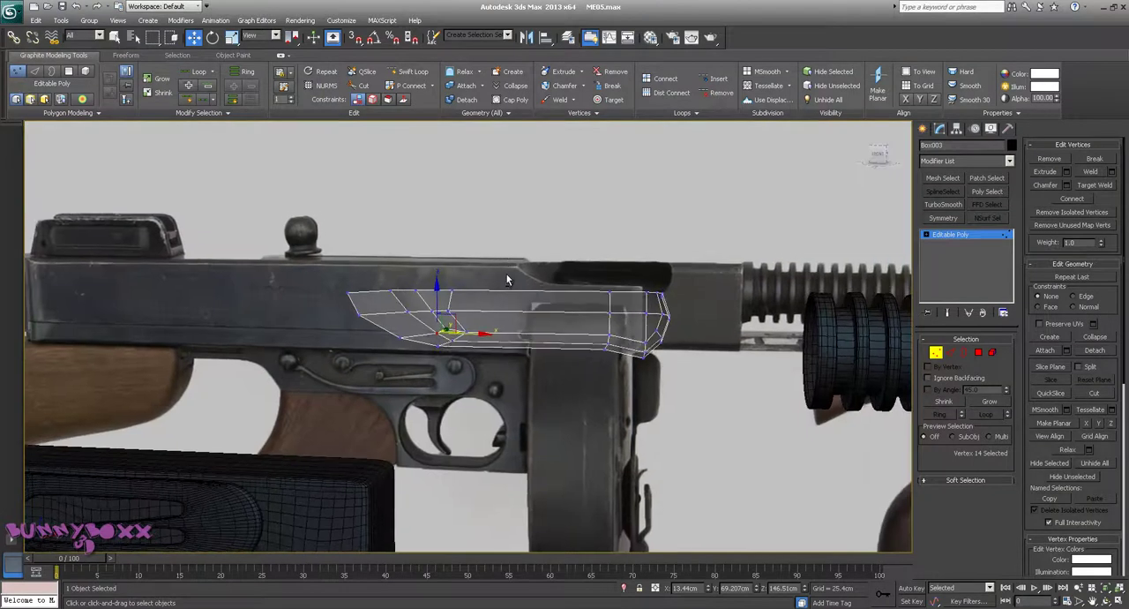
{"action": "scroll", "coordinate": [500, 319], "scroll_direction": "up", "scroll_amount": 2}
{"action": "scroll", "coordinate": [497, 316], "scroll_direction": "up", "scroll_amount": 3}
{"action": "scroll", "coordinate": [511, 313], "scroll_direction": "up", "scroll_amount": 3}
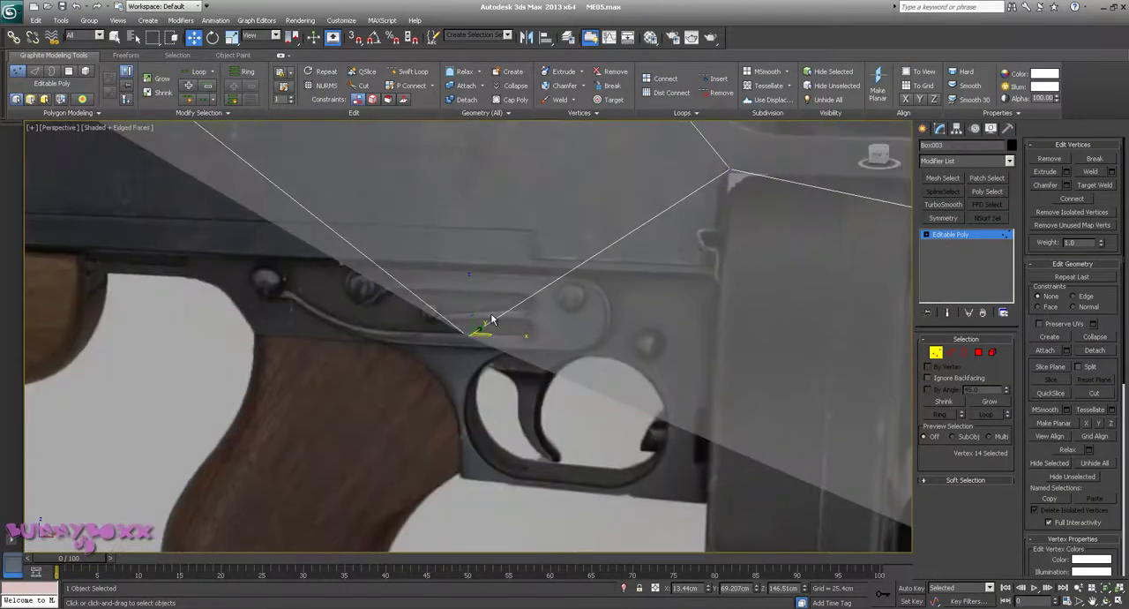
{"action": "scroll", "coordinate": [489, 319], "scroll_direction": "up", "scroll_amount": 2}
{"action": "scroll", "coordinate": [424, 316], "scroll_direction": "up", "scroll_amount": 2}
{"action": "scroll", "coordinate": [423, 316], "scroll_direction": "down", "scroll_amount": 3}
{"action": "scroll", "coordinate": [509, 308], "scroll_direction": "down", "scroll_amount": 3}
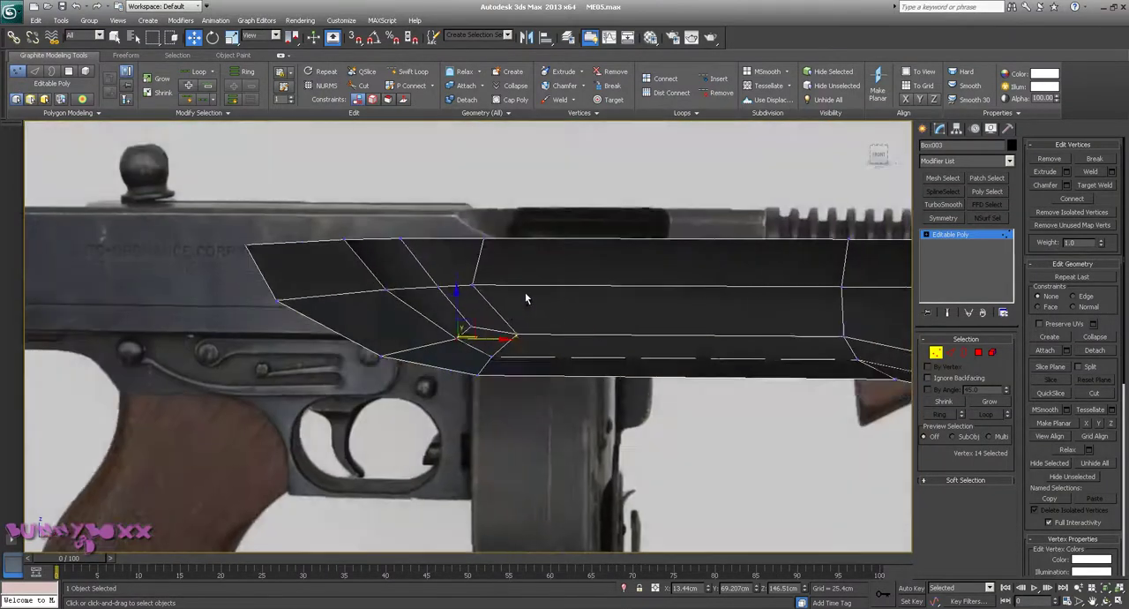
{"action": "scroll", "coordinate": [525, 292], "scroll_direction": "up", "scroll_amount": 2}
{"action": "scroll", "coordinate": [524, 280], "scroll_direction": "up", "scroll_amount": 3}
Select a front vertex and orbit to look down onto the mesh
{"action": "left_click", "coordinate": [483, 319]}
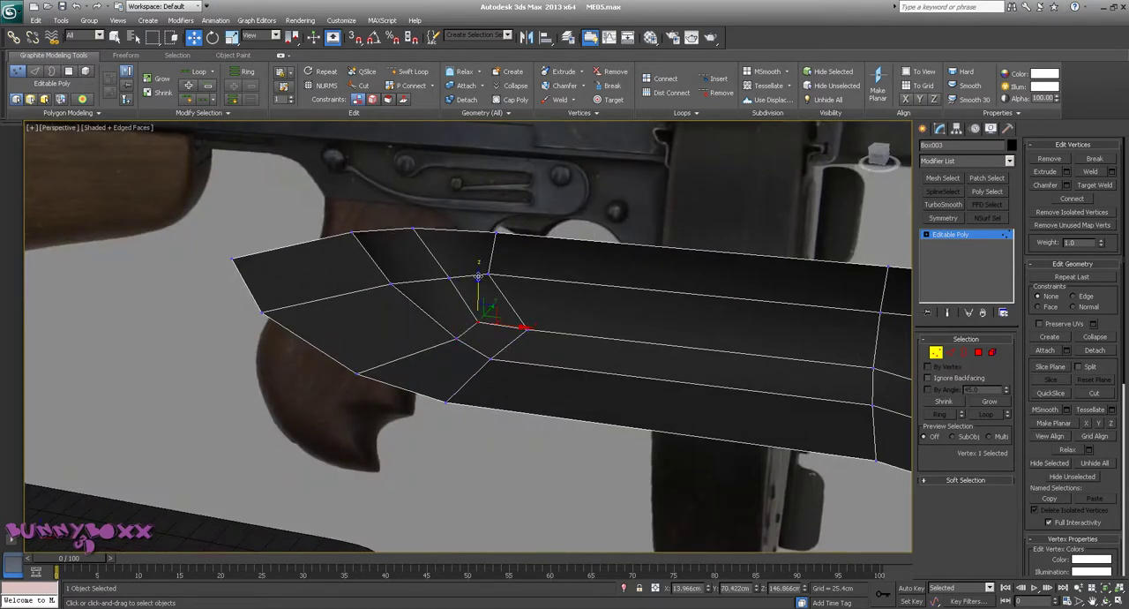
{"action": "middle_click_drag", "start_coordinate": [477, 276], "coordinate": [510, 250], "text": "alt"}
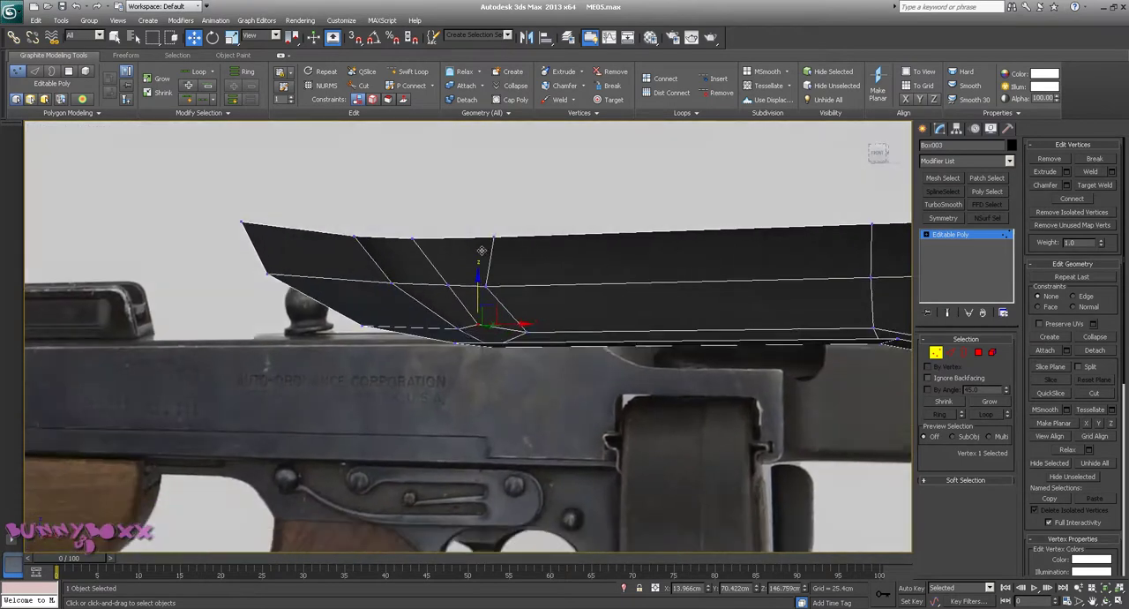
{"action": "mouse_move", "coordinate": [511, 251]}
{"action": "middle_mouse_down", "text": "alt"}
{"action": "mouse_move", "coordinate": [492, 248]}
{"action": "mouse_move", "coordinate": [482, 267]}
{"action": "middle_mouse_up", "text": "alt"}
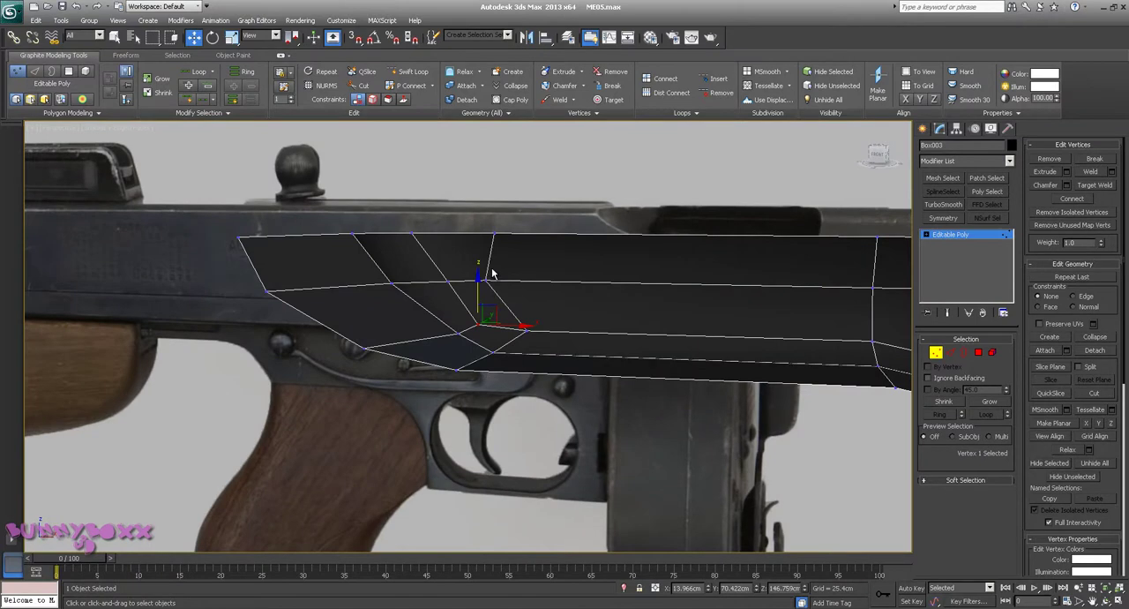
{"action": "mouse_move", "coordinate": [607, 259]}
{"action": "middle_mouse_down", "text": "alt"}
{"action": "mouse_move", "coordinate": [567, 282]}
{"action": "mouse_move", "coordinate": [574, 321]}
{"action": "mouse_move", "coordinate": [627, 297]}
{"action": "mouse_move", "coordinate": [668, 308]}
{"action": "mouse_move", "coordinate": [579, 277]}
{"action": "mouse_move", "coordinate": [315, 262]}
{"action": "middle_mouse_up", "text": "alt"}
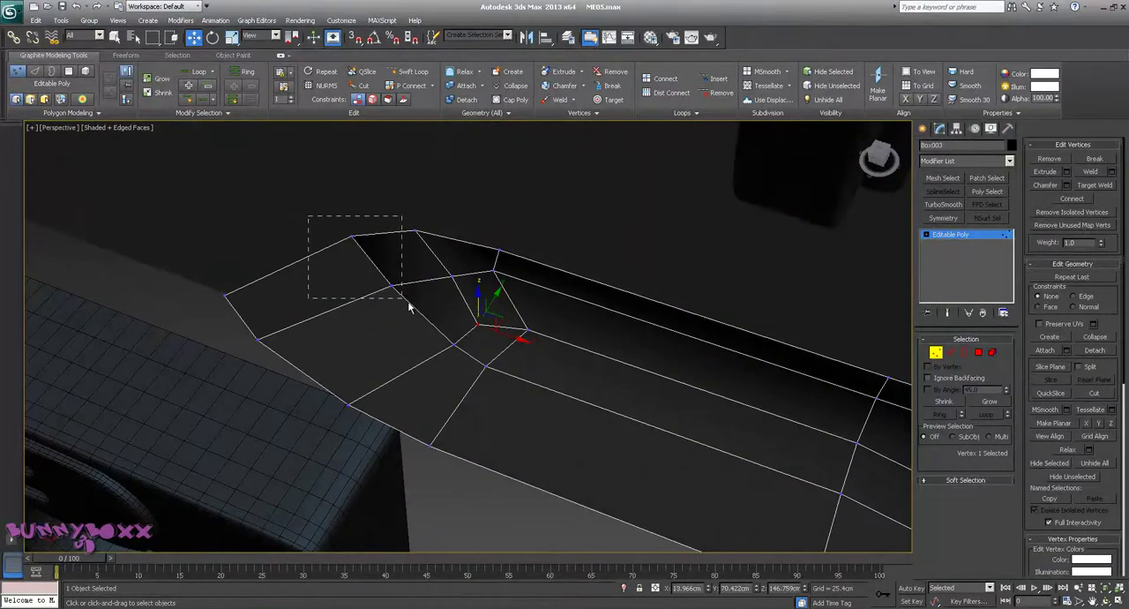
Pull the chamfered corner vertices left and down into place, then turn on See-Through
{"action": "left_click_drag", "start_coordinate": [396, 257], "coordinate": [350, 268]}
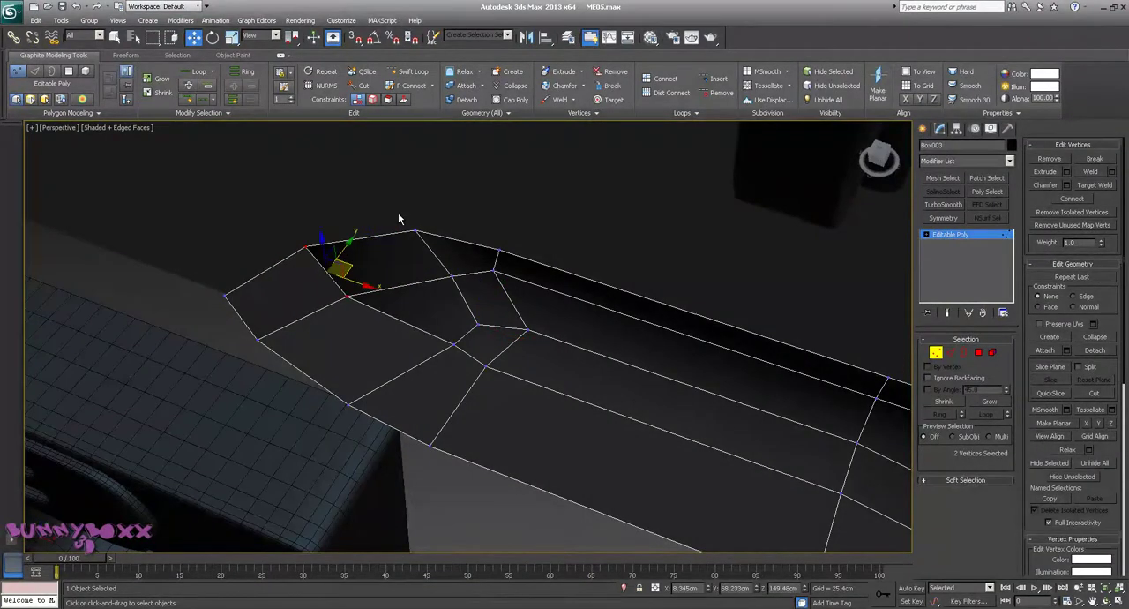
{"action": "left_click_drag", "start_coordinate": [387, 205], "coordinate": [469, 292]}
{"action": "left_click_drag", "start_coordinate": [441, 245], "coordinate": [424, 233]}
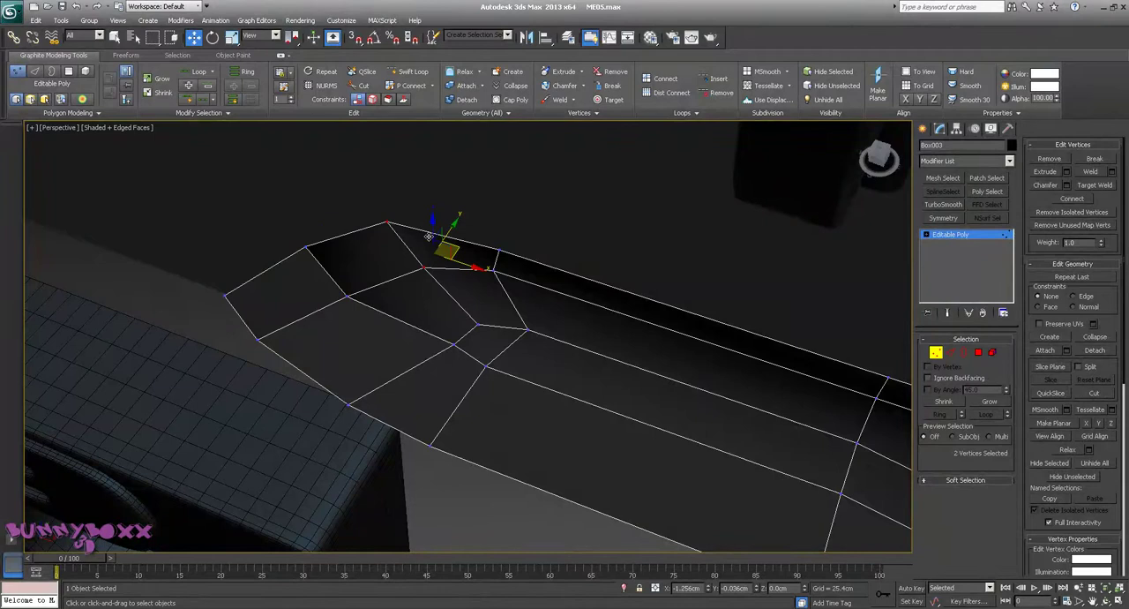
{"action": "mouse_move", "coordinate": [423, 234]}
{"action": "middle_mouse_down", "text": "alt"}
{"action": "mouse_move", "coordinate": [443, 198]}
{"action": "mouse_move", "coordinate": [516, 256]}
{"action": "middle_mouse_up", "text": "alt"}
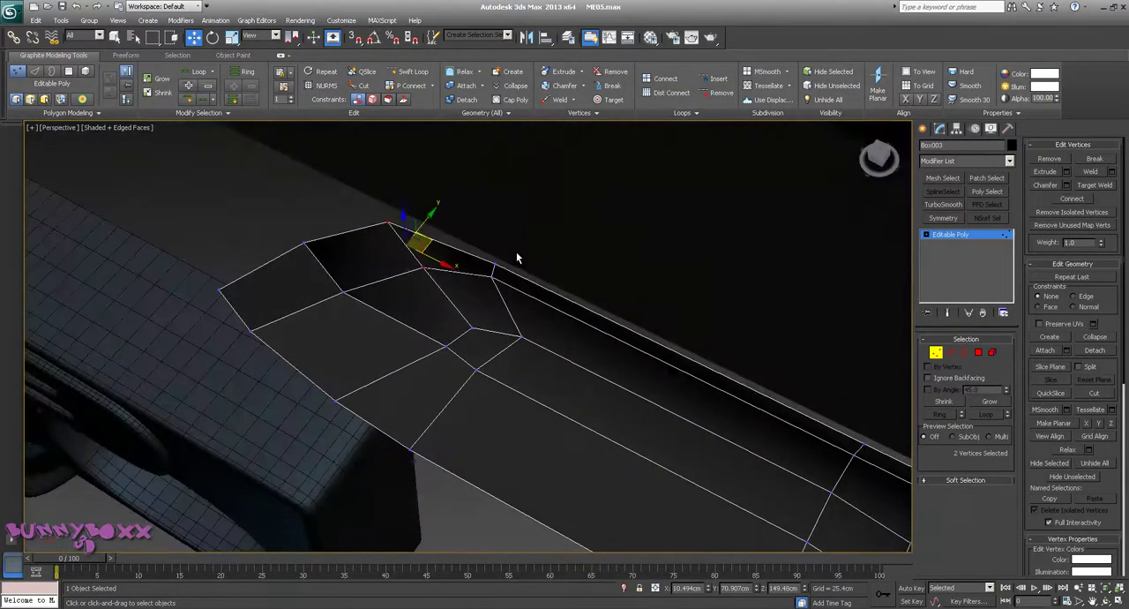
{"action": "left_click_drag", "start_coordinate": [516, 247], "coordinate": [460, 274]}
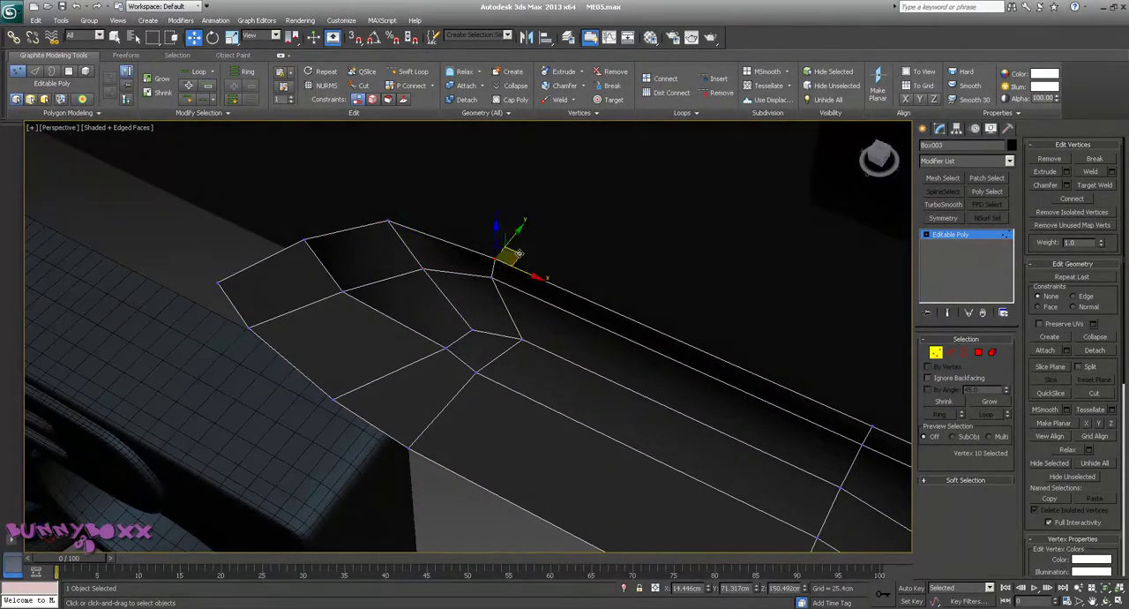
{"action": "mouse_move", "coordinate": [577, 247]}
{"action": "middle_mouse_down", "text": "alt"}
{"action": "mouse_move", "coordinate": [522, 196]}
{"action": "mouse_move", "coordinate": [503, 244]}
{"action": "mouse_move", "coordinate": [480, 260]}
{"action": "mouse_move", "coordinate": [461, 335]}
{"action": "mouse_move", "coordinate": [542, 320]}
{"action": "mouse_move", "coordinate": [516, 361]}
{"action": "mouse_move", "coordinate": [620, 291]}
{"action": "mouse_move", "coordinate": [528, 340]}
{"action": "mouse_move", "coordinate": [584, 347]}
{"action": "mouse_move", "coordinate": [667, 315]}
{"action": "mouse_move", "coordinate": [654, 336]}
{"action": "mouse_move", "coordinate": [625, 320]}
{"action": "mouse_move", "coordinate": [575, 344]}
{"action": "mouse_move", "coordinate": [630, 345]}
{"action": "mouse_move", "coordinate": [639, 316]}
{"action": "mouse_move", "coordinate": [661, 320]}
{"action": "mouse_move", "coordinate": [620, 292]}
{"action": "middle_mouse_up", "text": "alt"}
{"action": "right_click", "coordinate": [635, 310]}
{"action": "key", "text": "alt+x"}
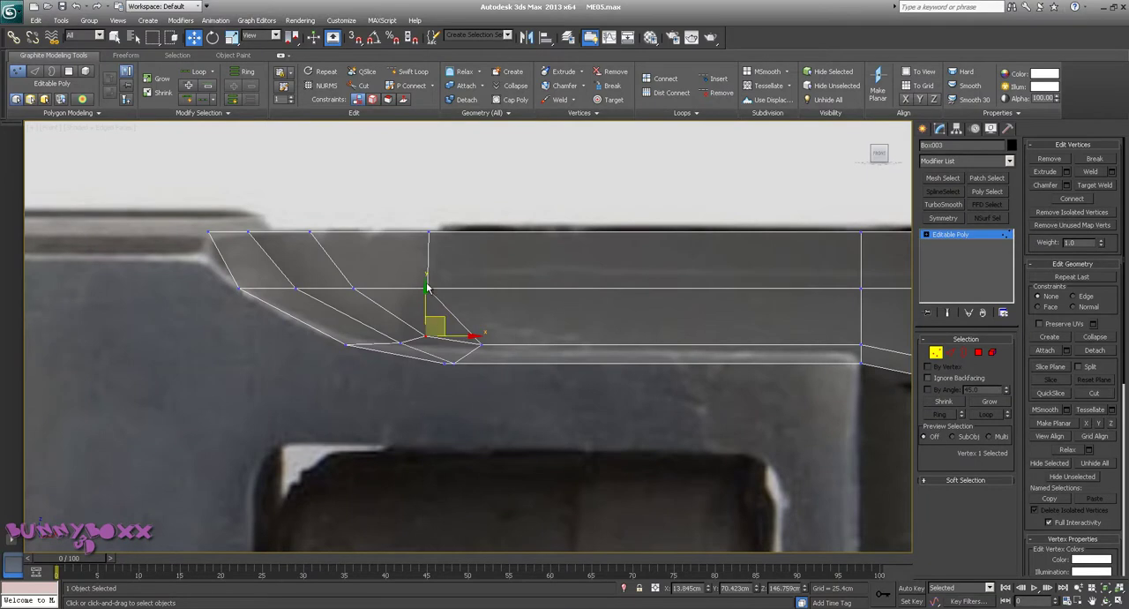
Nudge the front chamfer vertices, moving the lower-edge vertex up-left onto the reference
{"action": "left_click_drag", "start_coordinate": [425, 285], "coordinate": [424, 291]}
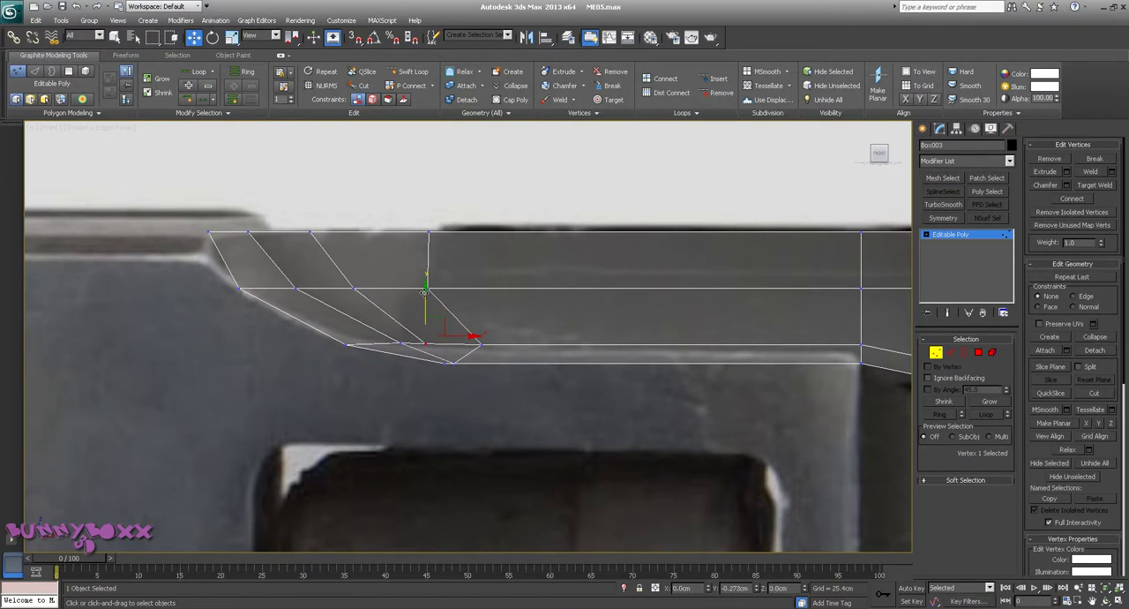
{"action": "scroll", "coordinate": [547, 277], "scroll_direction": "up", "scroll_amount": 2}
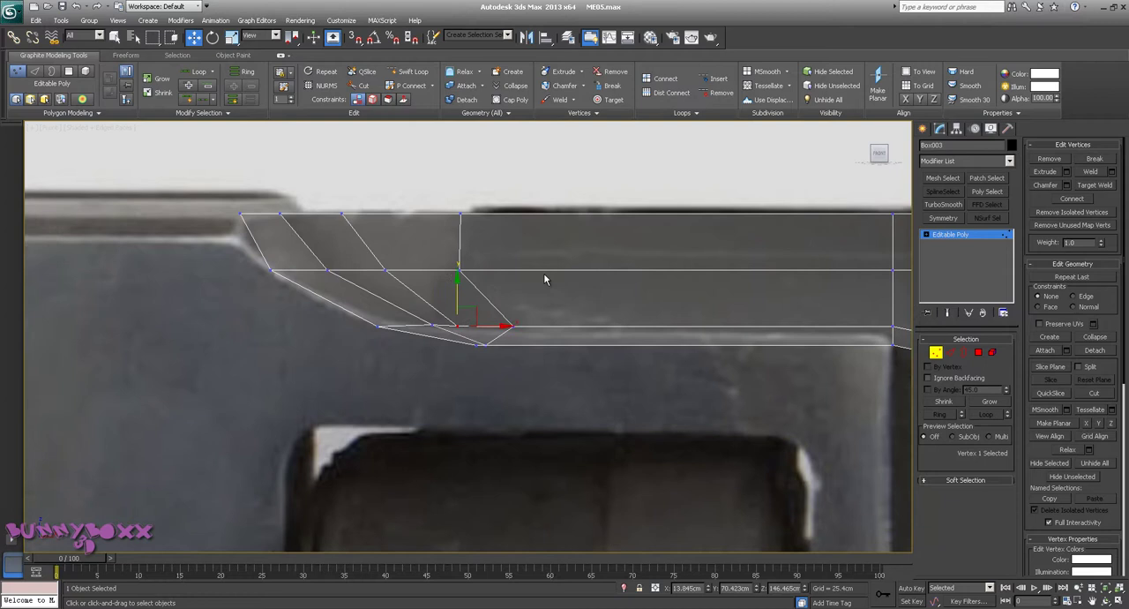
{"action": "mouse_move", "coordinate": [547, 276]}
{"action": "middle_mouse_down", "text": "alt"}
{"action": "mouse_move", "coordinate": [559, 262]}
{"action": "mouse_move", "coordinate": [551, 258]}
{"action": "middle_mouse_up", "text": "alt"}
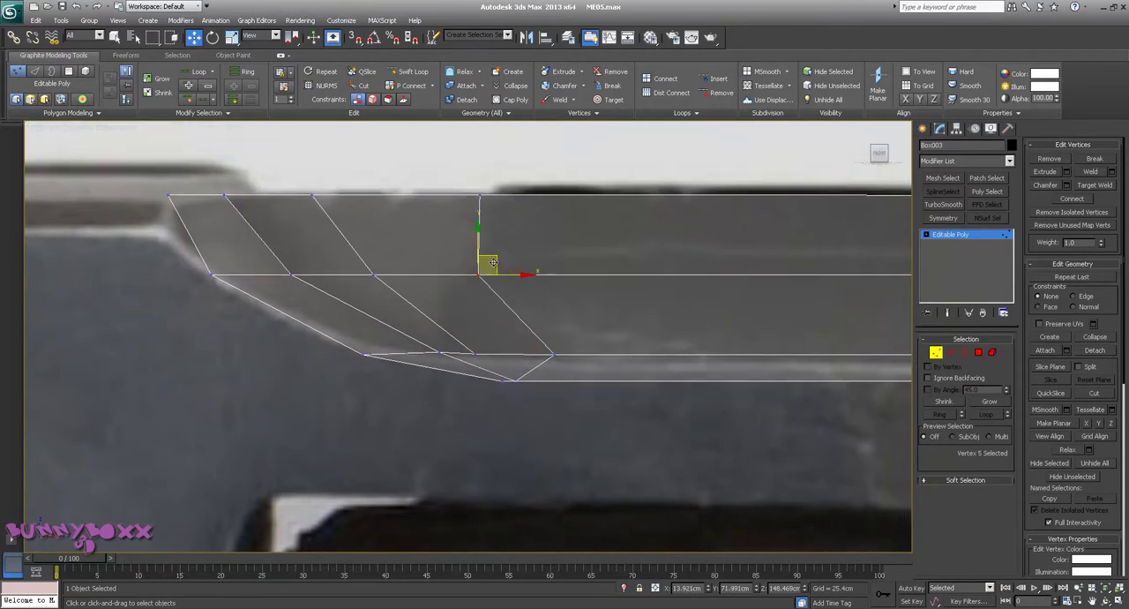
{"action": "left_click_drag", "start_coordinate": [495, 258], "coordinate": [490, 257]}
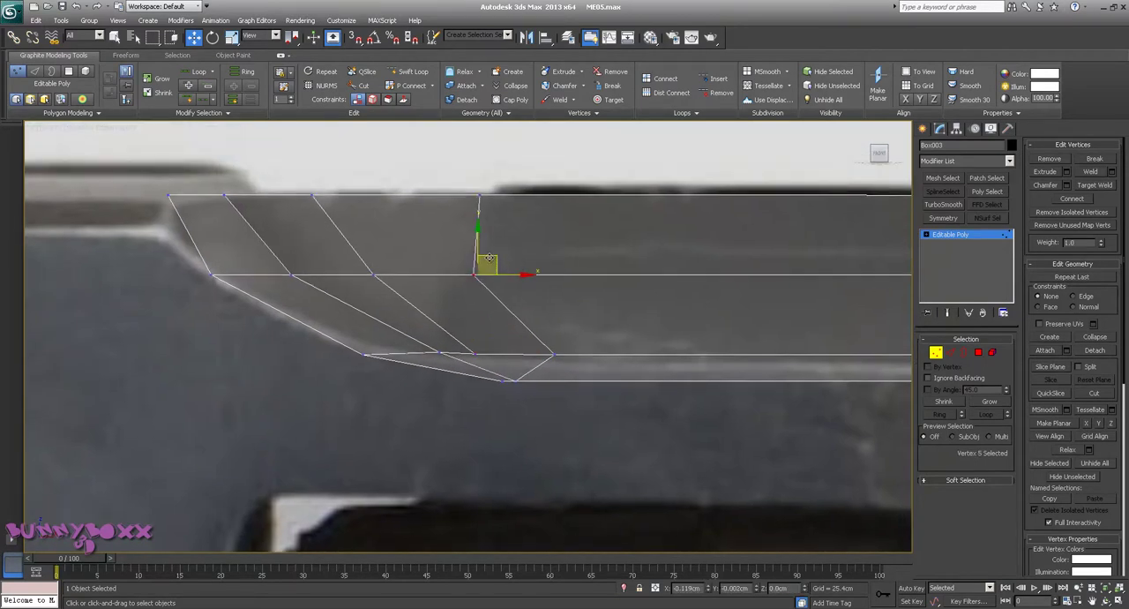
{"action": "left_click", "coordinate": [562, 355]}
{"action": "left_click_drag", "start_coordinate": [574, 340], "coordinate": [552, 354]}
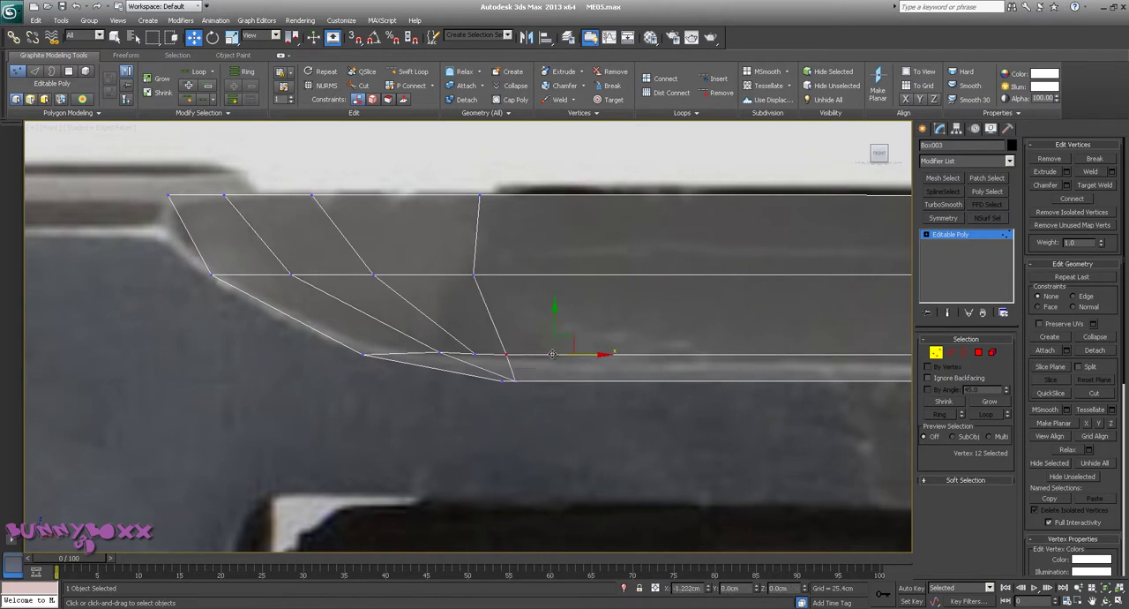
{"action": "left_click", "coordinate": [476, 354]}
{"action": "mouse_move", "coordinate": [481, 335]}
{"action": "left_mouse_down"}
{"action": "mouse_move", "coordinate": [455, 278]}
{"action": "mouse_move", "coordinate": [483, 261]}
{"action": "left_mouse_up"}
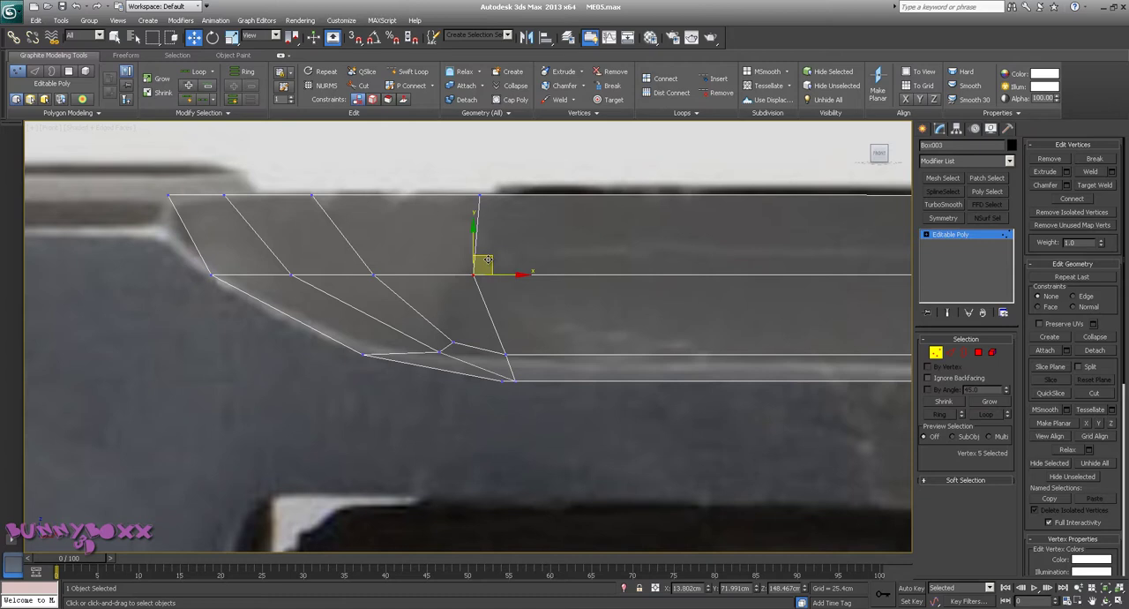
Select the shell's top row of vertices and convert it to an edge selection
{"action": "mouse_move", "coordinate": [417, 271]}
{"action": "middle_mouse_down"}
{"action": "mouse_move", "coordinate": [503, 255]}
{"action": "mouse_move", "coordinate": [492, 311]}
{"action": "middle_mouse_up"}
{"action": "scroll", "coordinate": [500, 273], "scroll_direction": "down", "scroll_amount": 2}
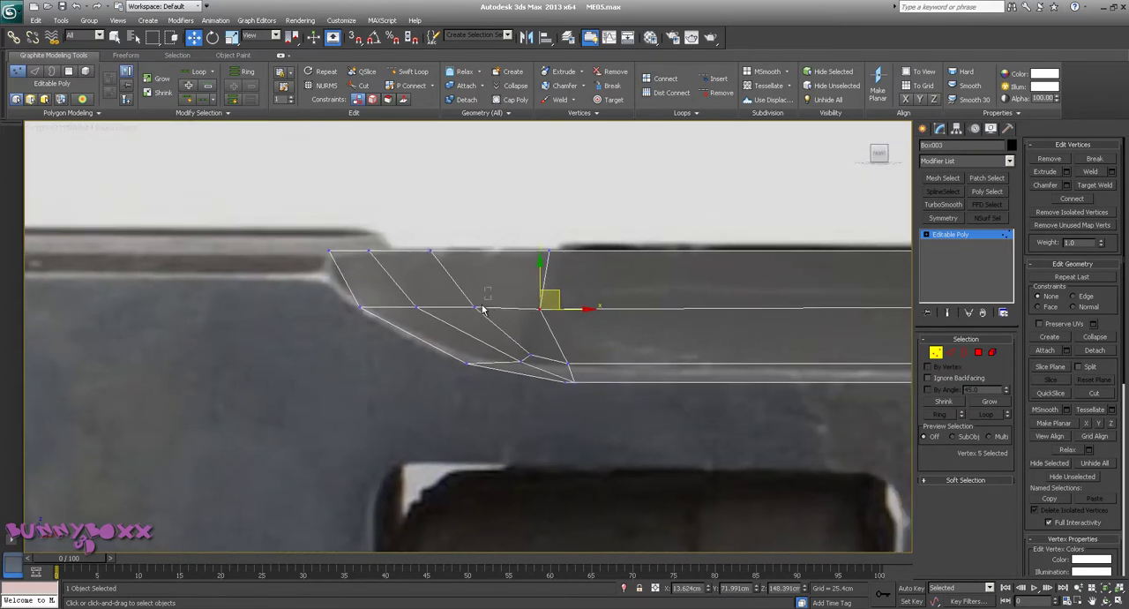
{"action": "left_click_drag", "start_coordinate": [469, 318], "coordinate": [502, 305]}
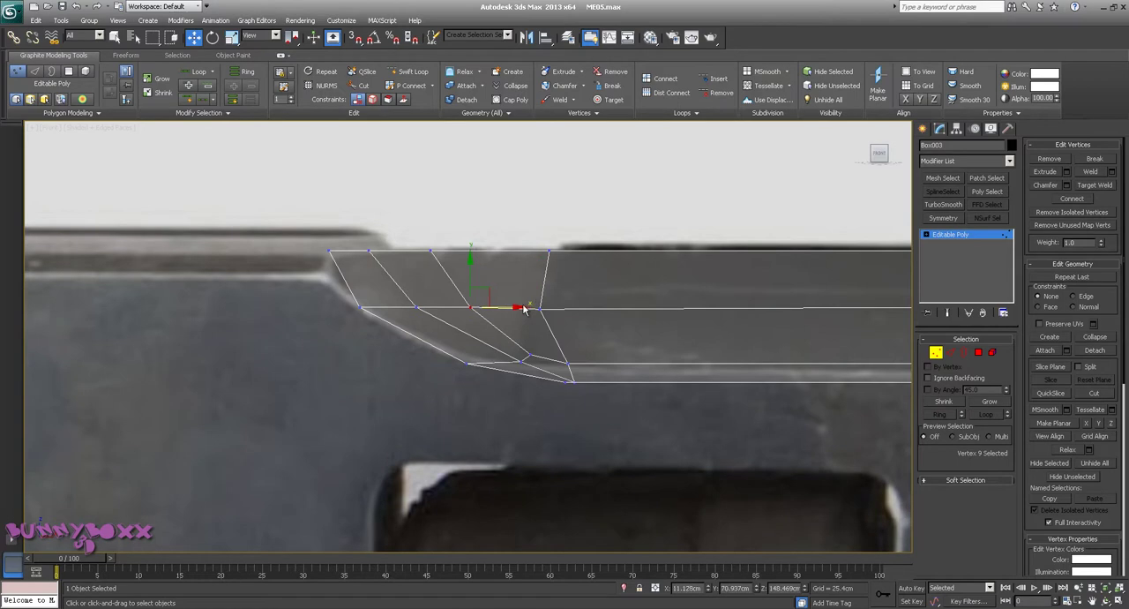
{"action": "middle_click_drag", "start_coordinate": [523, 306], "coordinate": [353, 259]}
{"action": "scroll", "coordinate": [522, 297], "scroll_direction": "up", "scroll_amount": 1}
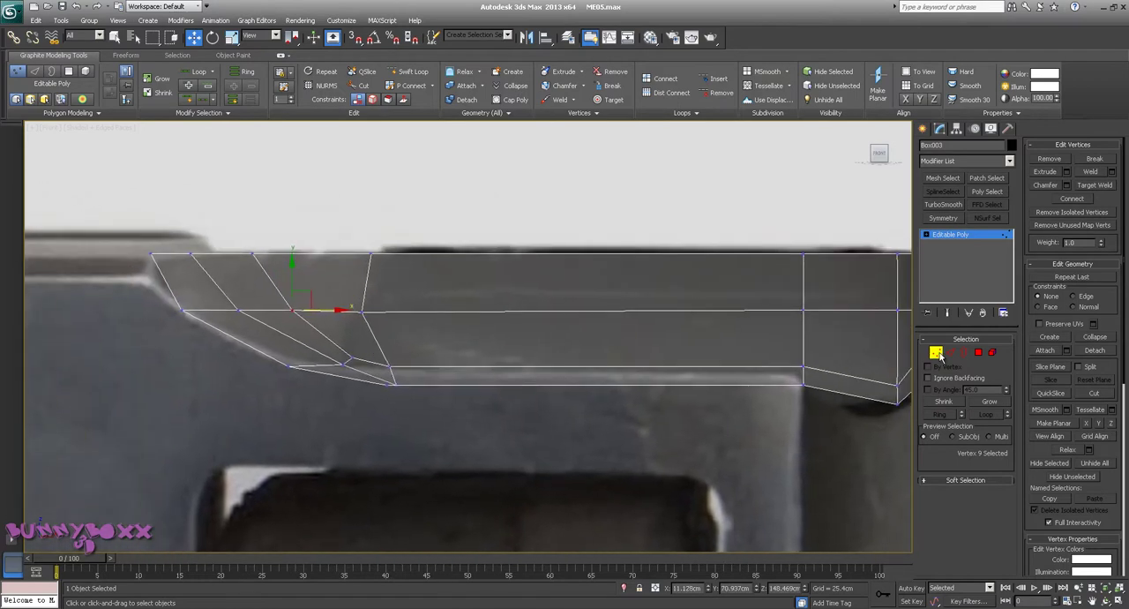
{"action": "left_click", "coordinate": [938, 352]}
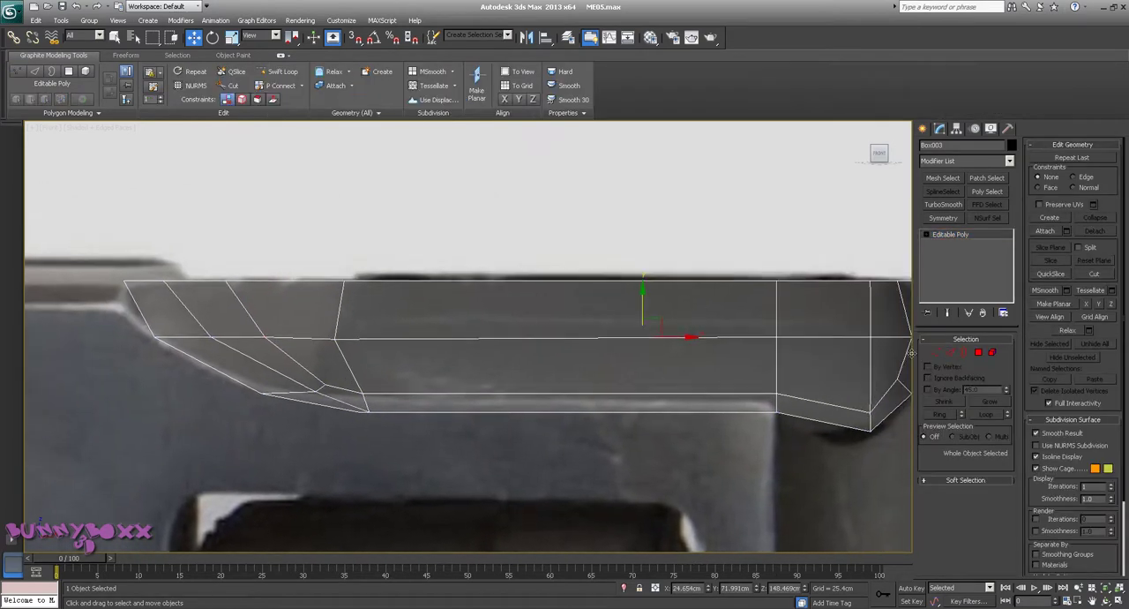
{"action": "left_click", "coordinate": [938, 353]}
{"action": "scroll", "coordinate": [585, 293], "scroll_direction": "down", "scroll_amount": 1}
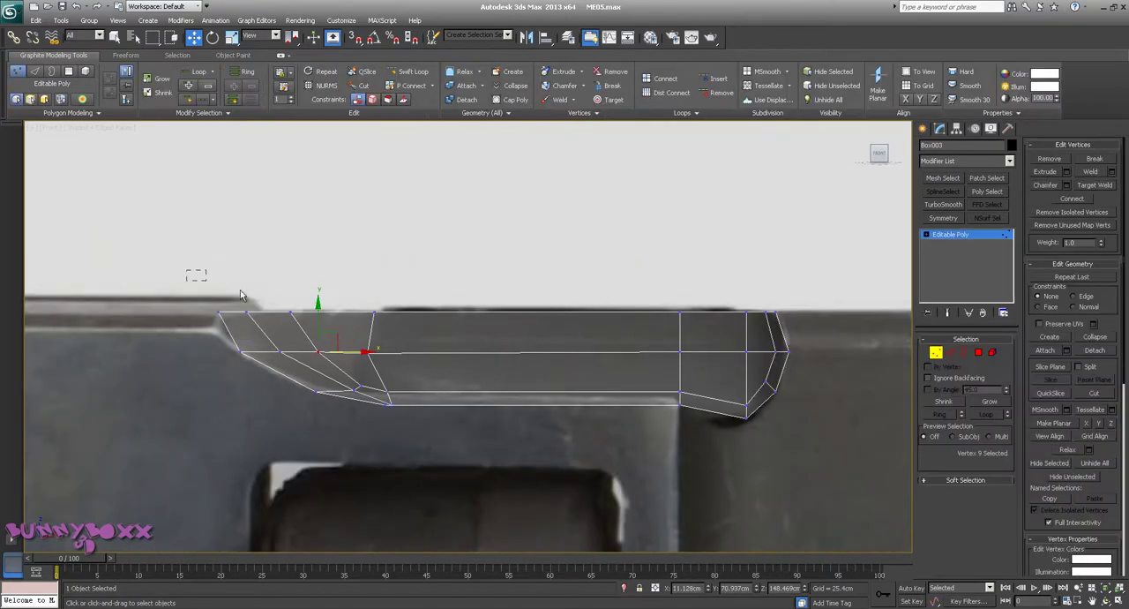
{"action": "left_click_drag", "start_coordinate": [776, 324], "coordinate": [781, 326]}
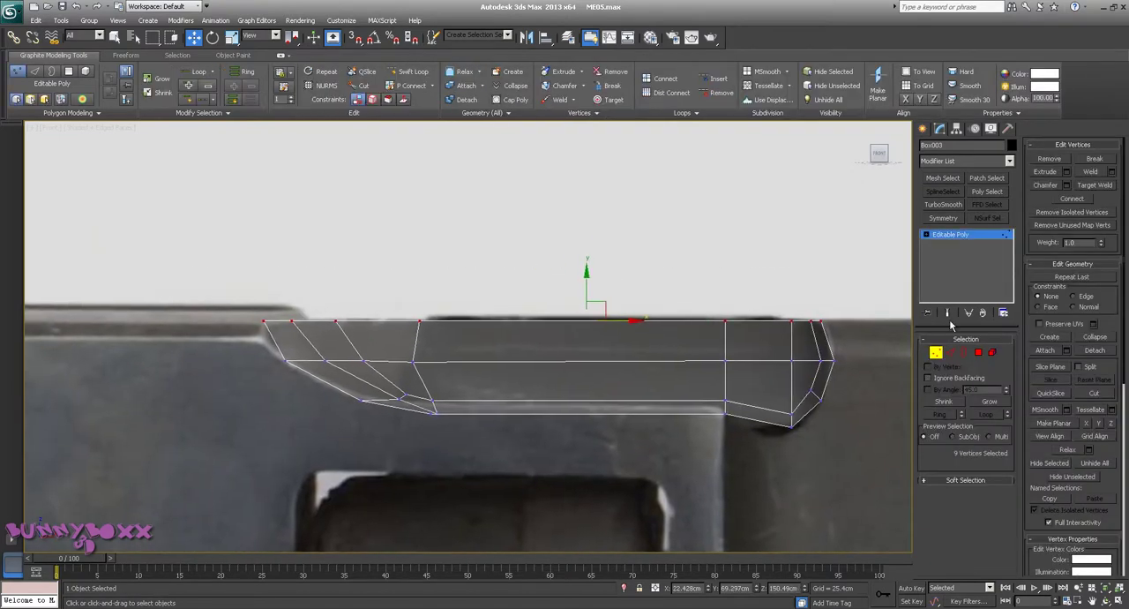
{"action": "left_click", "coordinate": [952, 354]}
Raise the top border edges onto the reference top line, nudge the shell down, enter Polygon mode
{"action": "middle_click_drag", "start_coordinate": [671, 260], "coordinate": [683, 254]}
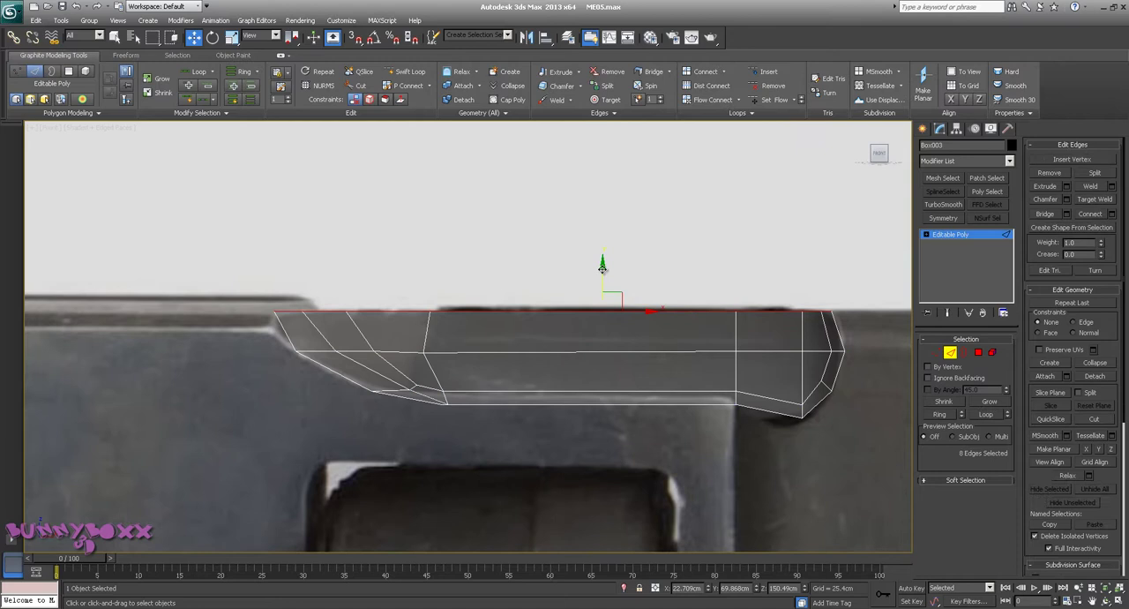
{"action": "left_click_drag", "start_coordinate": [603, 264], "coordinate": [603, 261]}
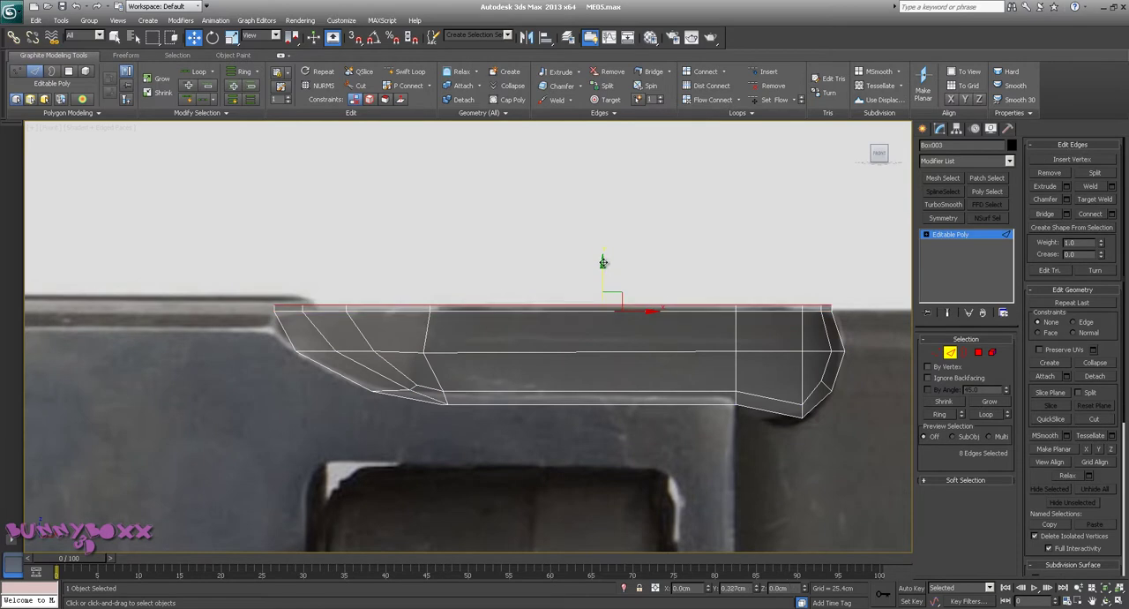
{"action": "left_click", "coordinate": [949, 354]}
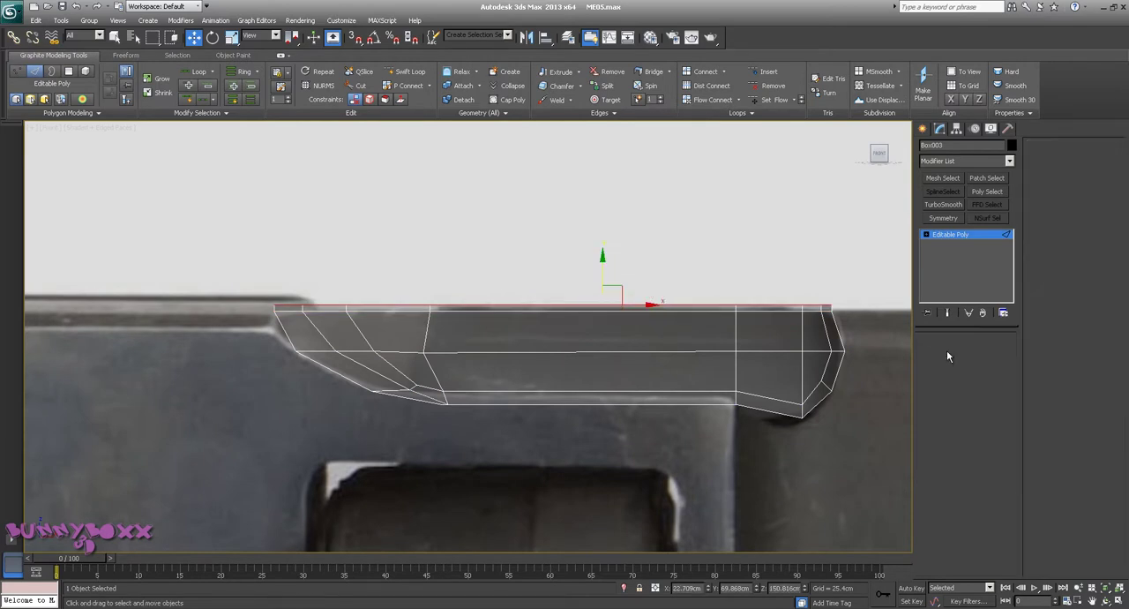
{"action": "left_click_drag", "start_coordinate": [640, 304], "coordinate": [640, 305]}
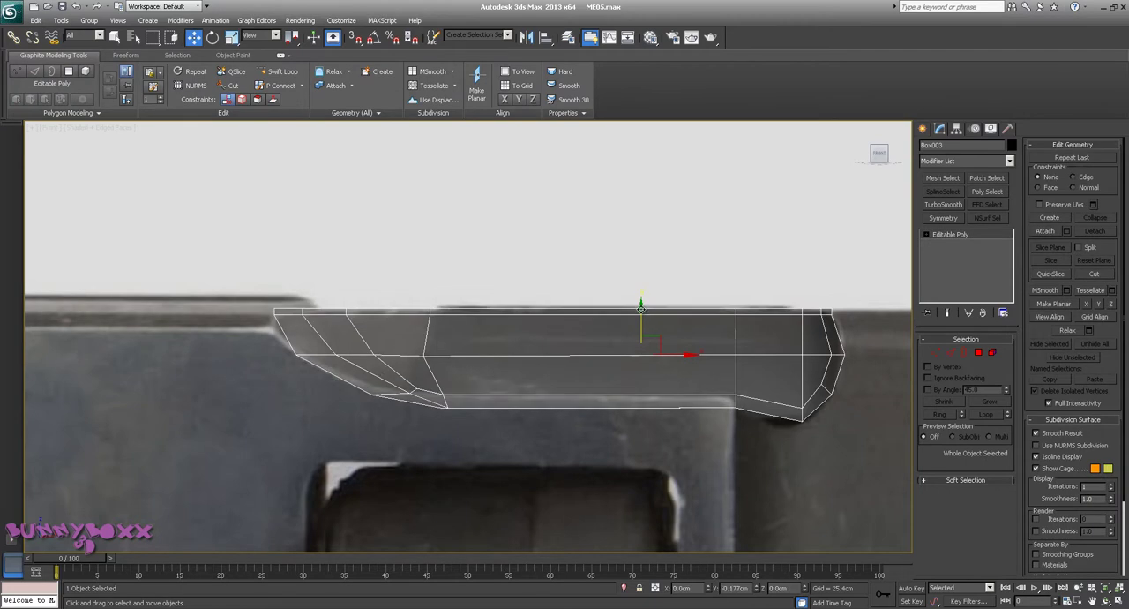
{"action": "middle_click_drag", "start_coordinate": [711, 308], "coordinate": [689, 268]}
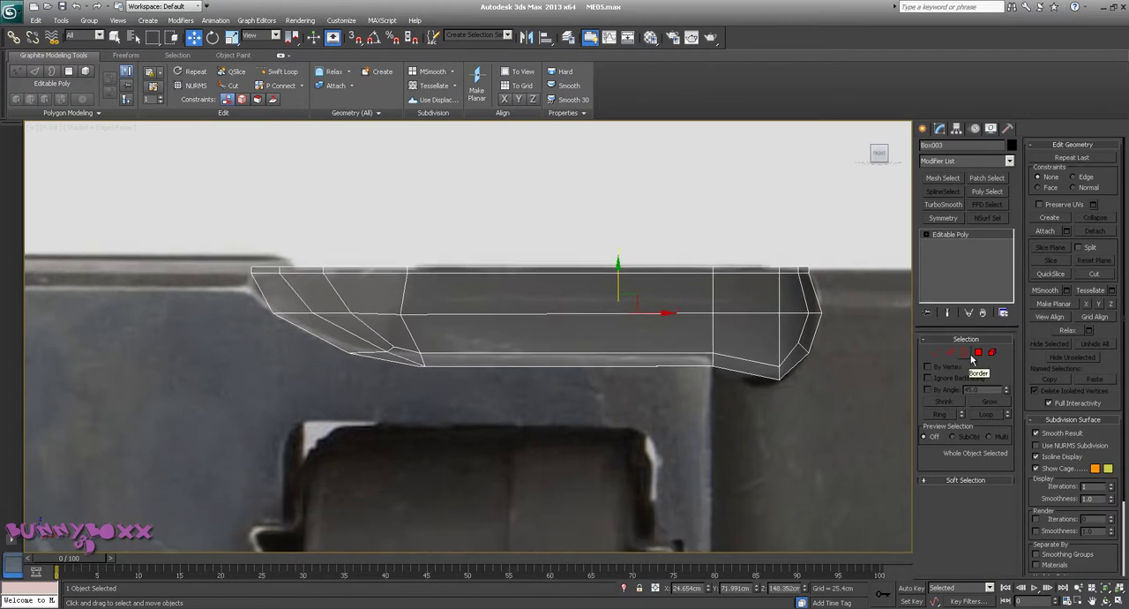
{"action": "left_click", "coordinate": [977, 352]}
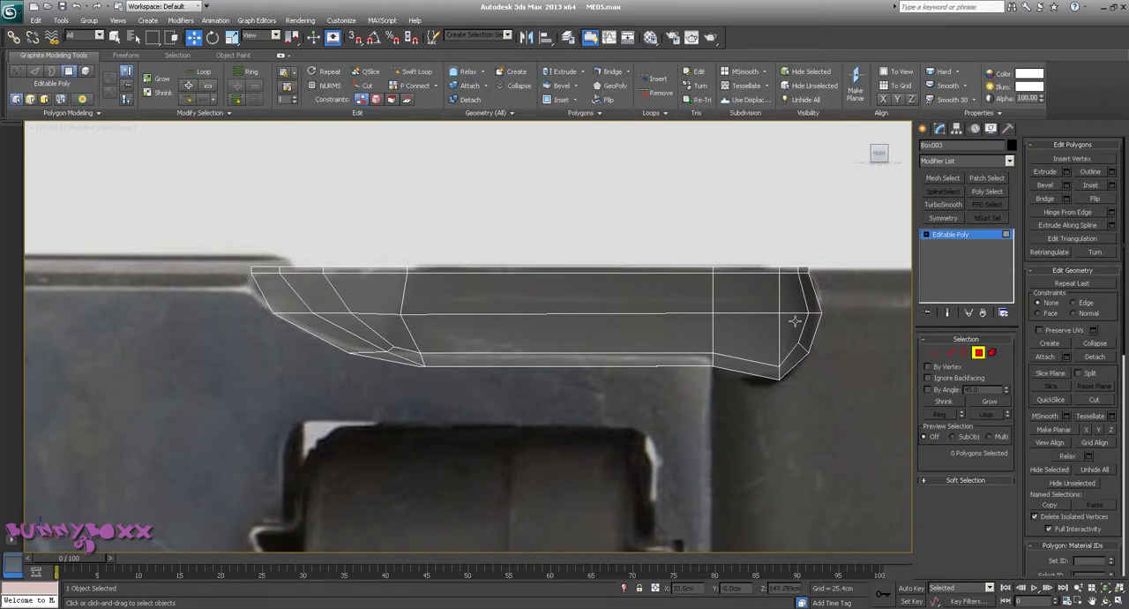
Delete six middle, right-side and right-end faces of the shell to open a large gap
{"action": "left_click", "coordinate": [683, 300]}
{"action": "left_click", "coordinate": [675, 330], "text": "ctrl"}
{"action": "left_click", "coordinate": [745, 296], "text": "ctrl"}
{"action": "left_click", "coordinate": [750, 344], "text": "ctrl"}
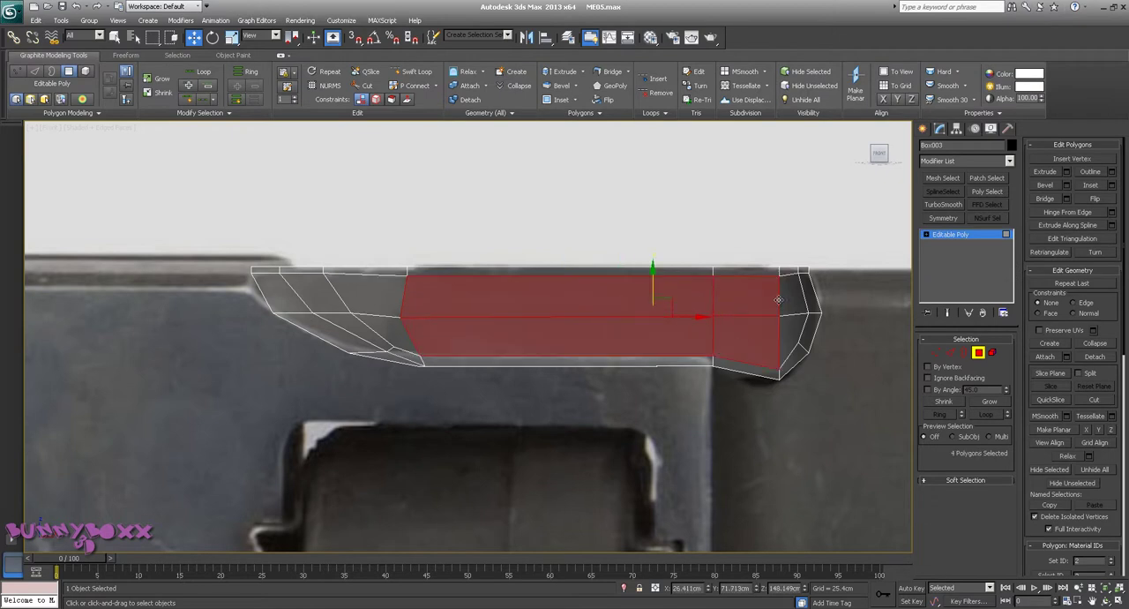
{"action": "left_click", "coordinate": [789, 294], "text": "ctrl"}
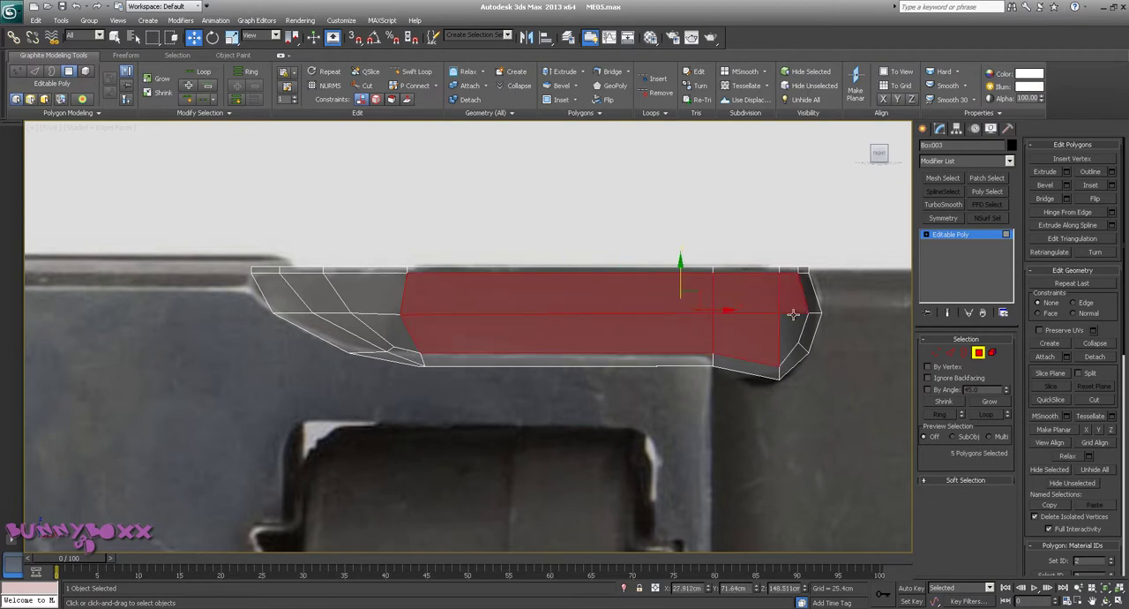
{"action": "left_click", "coordinate": [793, 319], "text": "ctrl"}
{"action": "key", "text": "Delete"}
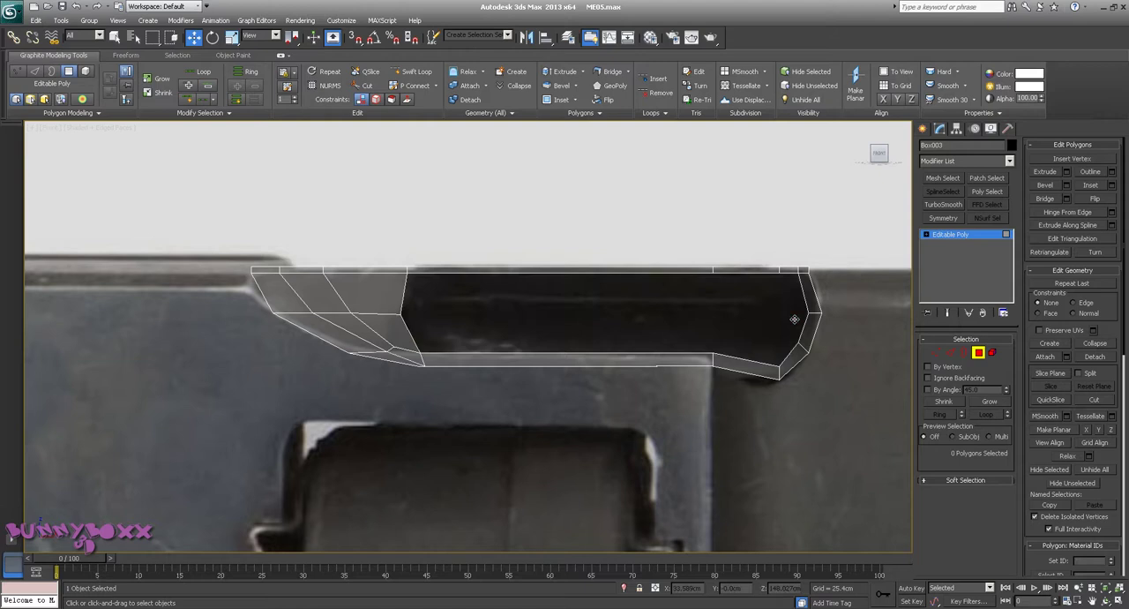
{"action": "scroll", "coordinate": [793, 319], "scroll_direction": "down", "scroll_amount": 5}
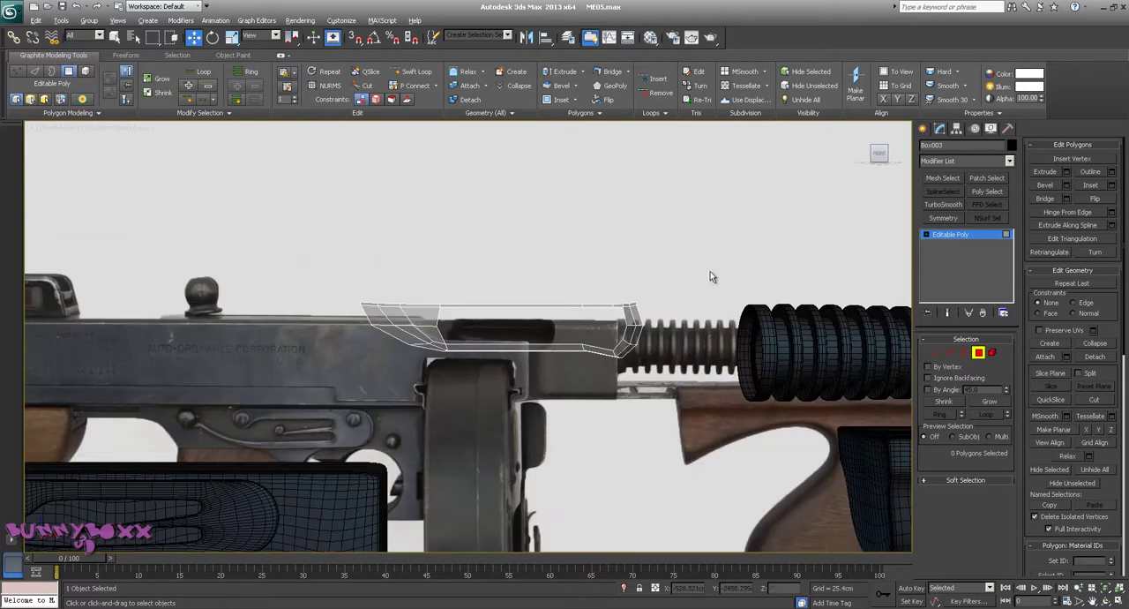
Turn off See-Through with Alt+X, exit Polygon mode and orbit to look inside the shell
{"action": "key", "text": "alt+x"}
{"action": "left_click", "coordinate": [978, 352]}
{"action": "mouse_move", "coordinate": [658, 290]}
{"action": "middle_mouse_down", "text": "alt"}
{"action": "mouse_move", "coordinate": [706, 329]}
{"action": "mouse_move", "coordinate": [621, 326]}
{"action": "middle_mouse_up", "text": "alt"}
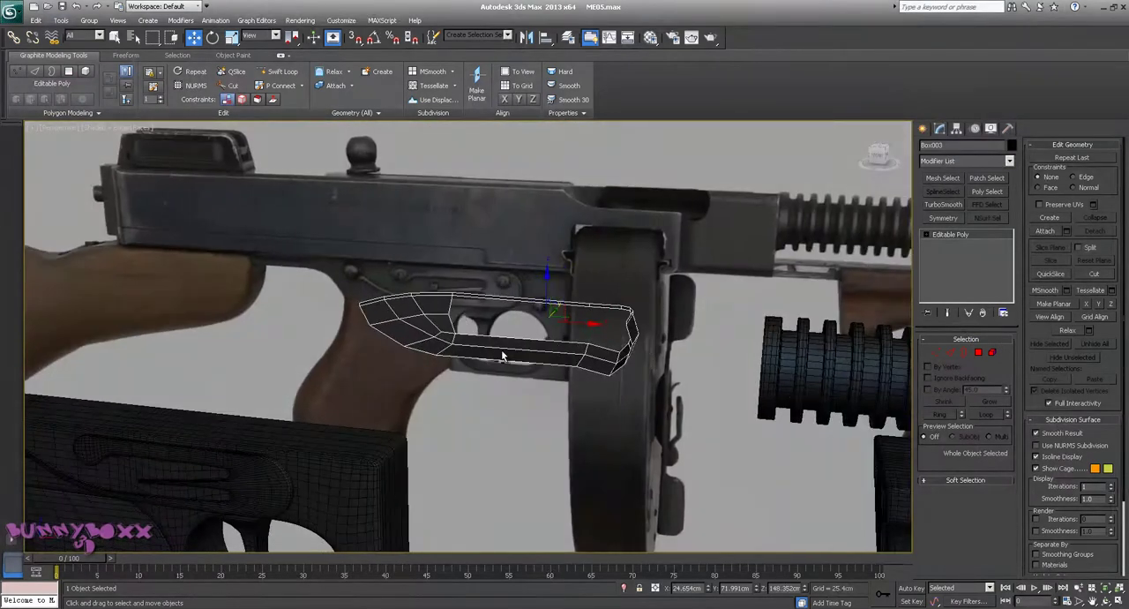
{"action": "mouse_move", "coordinate": [507, 357]}
{"action": "middle_mouse_down", "text": "alt"}
{"action": "mouse_move", "coordinate": [470, 330]}
{"action": "mouse_move", "coordinate": [582, 383]}
{"action": "mouse_move", "coordinate": [547, 417]}
{"action": "middle_mouse_up", "text": "alt"}
In Vertex mode, pick a curved-end vertex and orbit to compare it with the reference
{"action": "left_click", "coordinate": [934, 352]}
{"action": "left_click", "coordinate": [549, 410]}
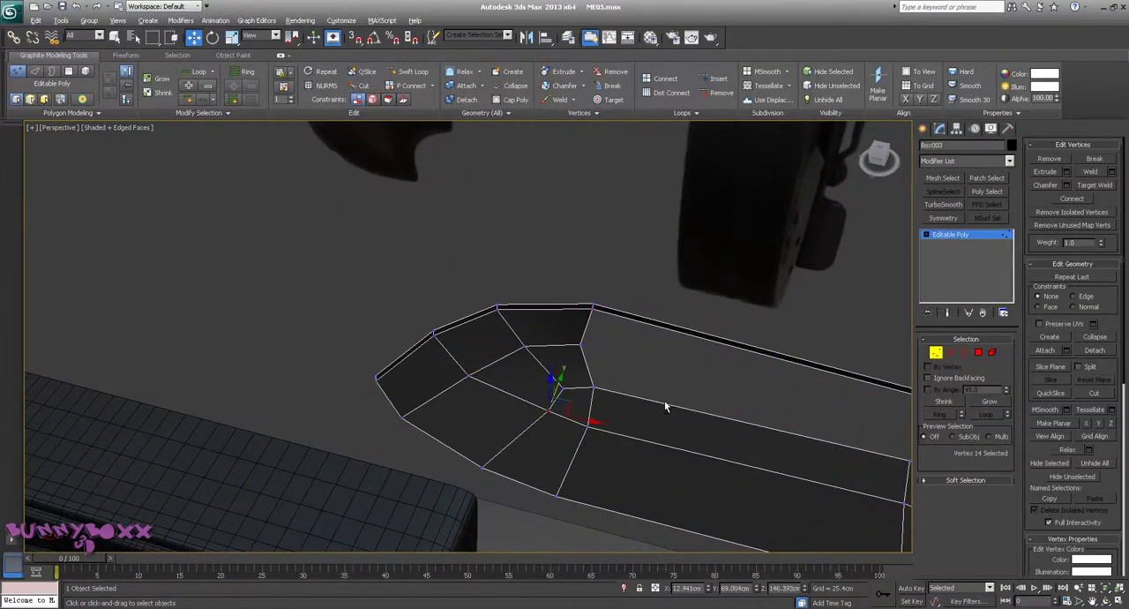
{"action": "middle_click_drag", "start_coordinate": [668, 403], "coordinate": [657, 401], "text": "alt"}
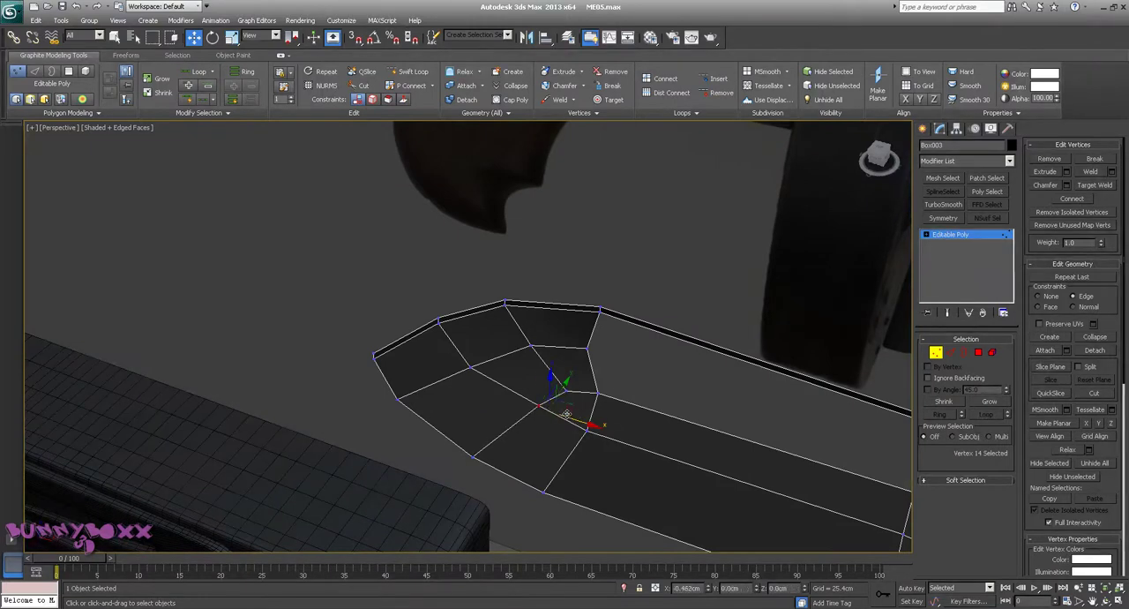
{"action": "mouse_move", "coordinate": [590, 404]}
{"action": "middle_mouse_down", "text": "alt"}
{"action": "mouse_move", "coordinate": [629, 374]}
{"action": "mouse_move", "coordinate": [628, 357]}
{"action": "middle_mouse_up", "text": "alt"}
{"action": "key", "text": "shift+z"}
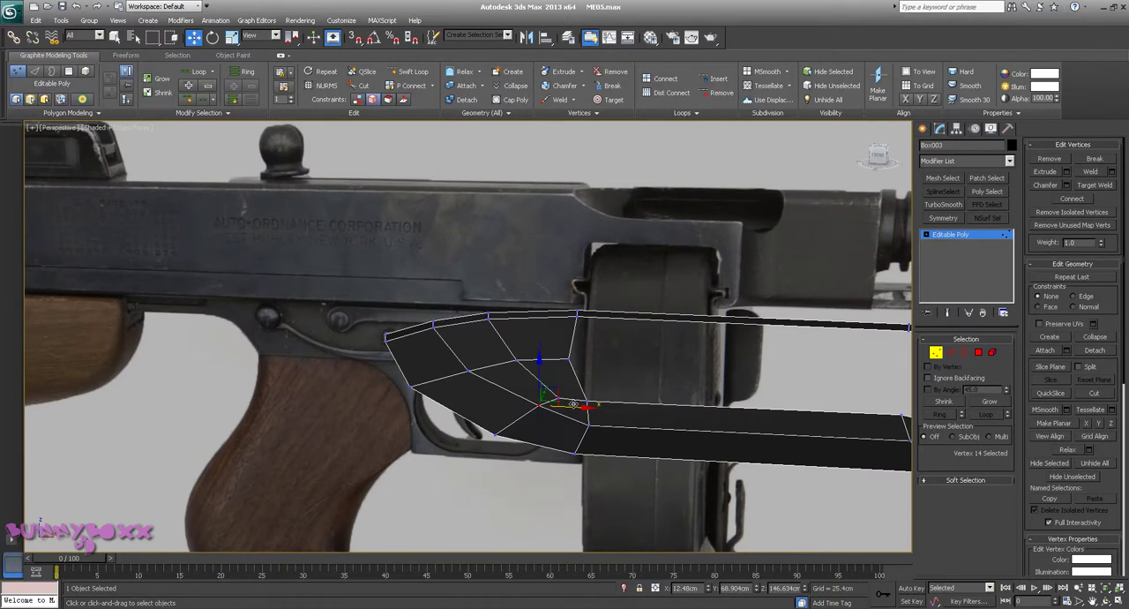
{"action": "mouse_move", "coordinate": [575, 405]}
{"action": "middle_mouse_down", "text": "alt"}
{"action": "mouse_move", "coordinate": [609, 384]}
{"action": "mouse_move", "coordinate": [527, 409]}
{"action": "middle_mouse_up", "text": "alt"}
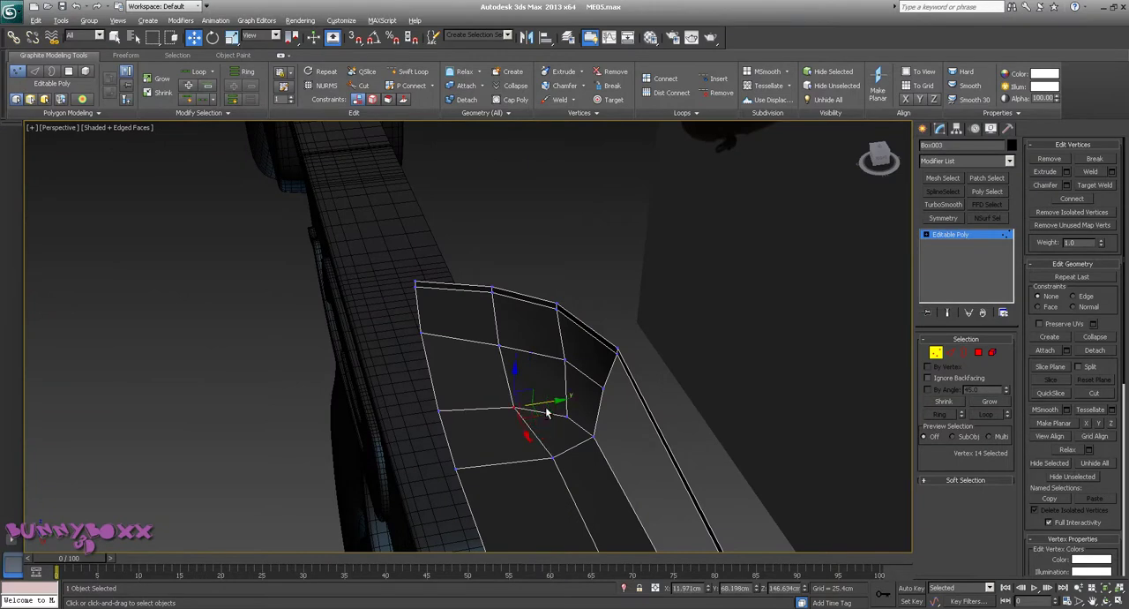
{"action": "mouse_move", "coordinate": [571, 398]}
{"action": "middle_mouse_down", "text": "alt"}
{"action": "mouse_move", "coordinate": [590, 439]}
{"action": "mouse_move", "coordinate": [617, 379]}
{"action": "mouse_move", "coordinate": [739, 304]}
{"action": "mouse_move", "coordinate": [787, 321]}
{"action": "middle_mouse_up", "text": "alt"}
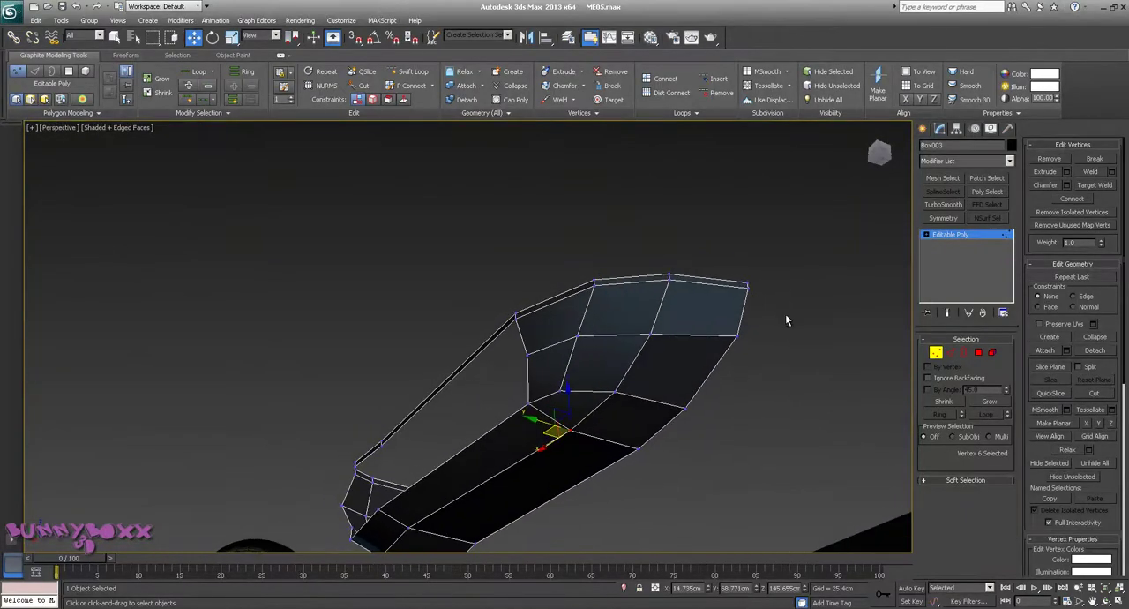
Nudge a second curved-end vertex slightly and orbit to check the result
{"action": "left_click", "coordinate": [574, 336]}
{"action": "left_click_drag", "start_coordinate": [574, 335], "coordinate": [579, 337]}
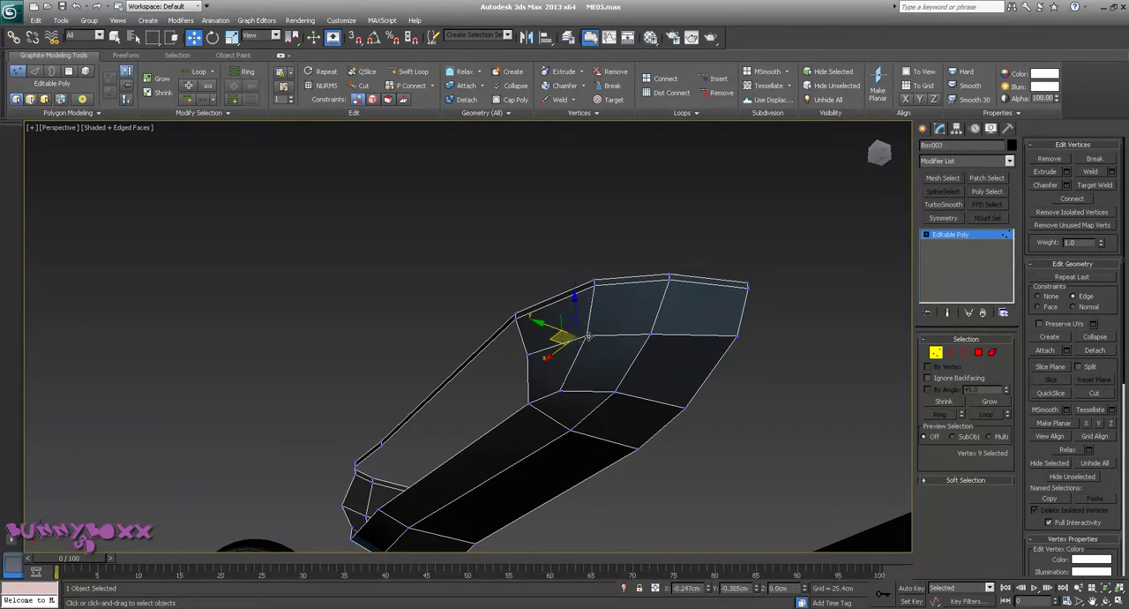
{"action": "mouse_move", "coordinate": [579, 337]}
{"action": "middle_mouse_down", "text": "alt"}
{"action": "mouse_move", "coordinate": [655, 374]}
{"action": "mouse_move", "coordinate": [608, 409]}
{"action": "mouse_move", "coordinate": [587, 403]}
{"action": "mouse_move", "coordinate": [524, 456]}
{"action": "mouse_move", "coordinate": [603, 397]}
{"action": "middle_mouse_up", "text": "alt"}
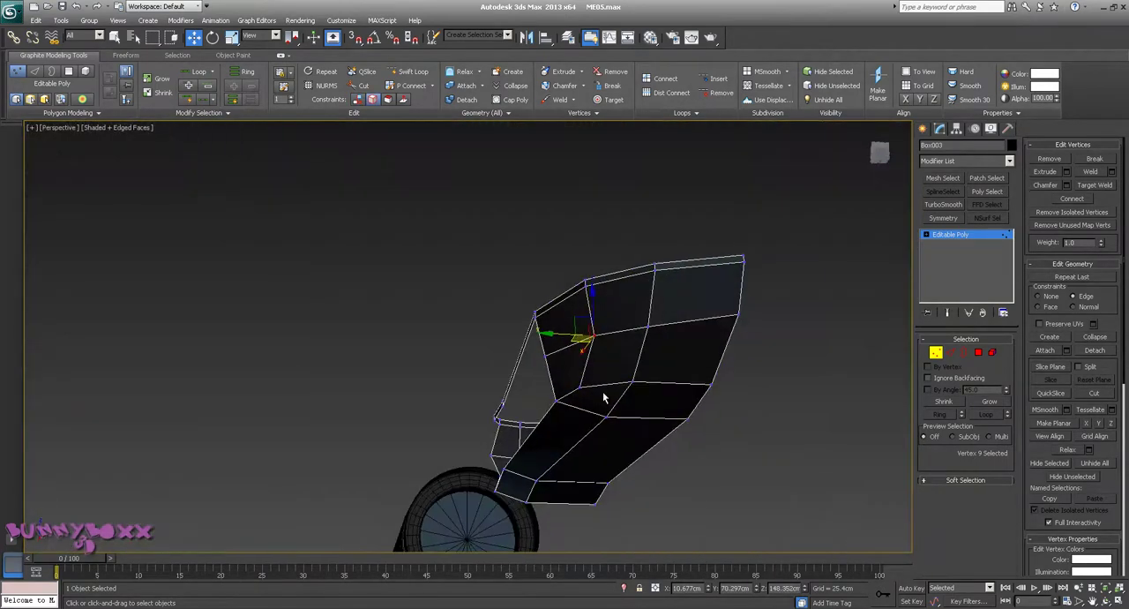
{"action": "left_click", "coordinate": [581, 386]}
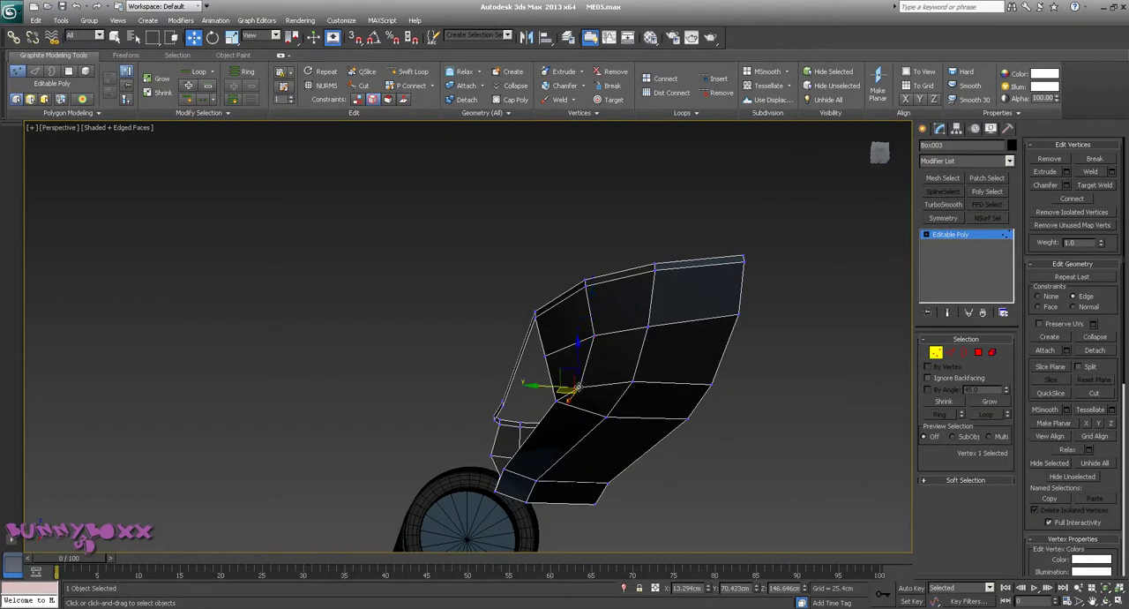
{"action": "mouse_move", "coordinate": [575, 388]}
{"action": "middle_mouse_down", "text": "alt"}
{"action": "mouse_move", "coordinate": [657, 339]}
{"action": "mouse_move", "coordinate": [703, 379]}
{"action": "mouse_move", "coordinate": [582, 414]}
{"action": "mouse_move", "coordinate": [544, 411]}
{"action": "mouse_move", "coordinate": [810, 417]}
{"action": "middle_mouse_up", "text": "alt"}
{"action": "mouse_move", "coordinate": [704, 325]}
{"action": "middle_mouse_down", "text": "alt"}
{"action": "mouse_move", "coordinate": [680, 315]}
{"action": "mouse_move", "coordinate": [703, 303]}
{"action": "mouse_move", "coordinate": [574, 397]}
{"action": "middle_mouse_up", "text": "alt"}
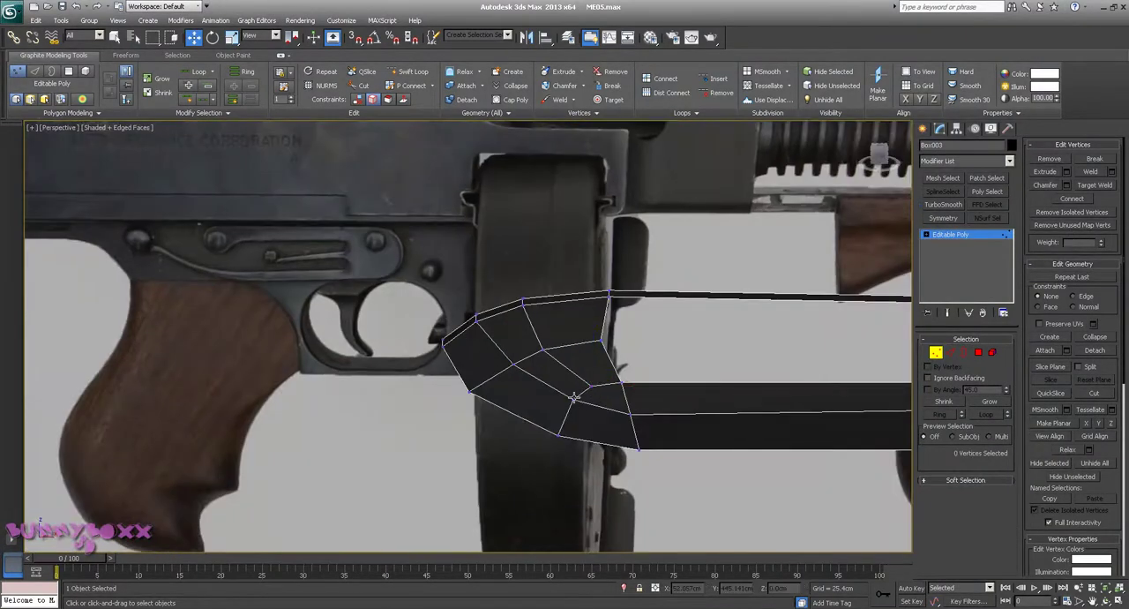
Check the mid-curve vertices against the gun reference, then return to object level
{"action": "left_click", "coordinate": [571, 397]}
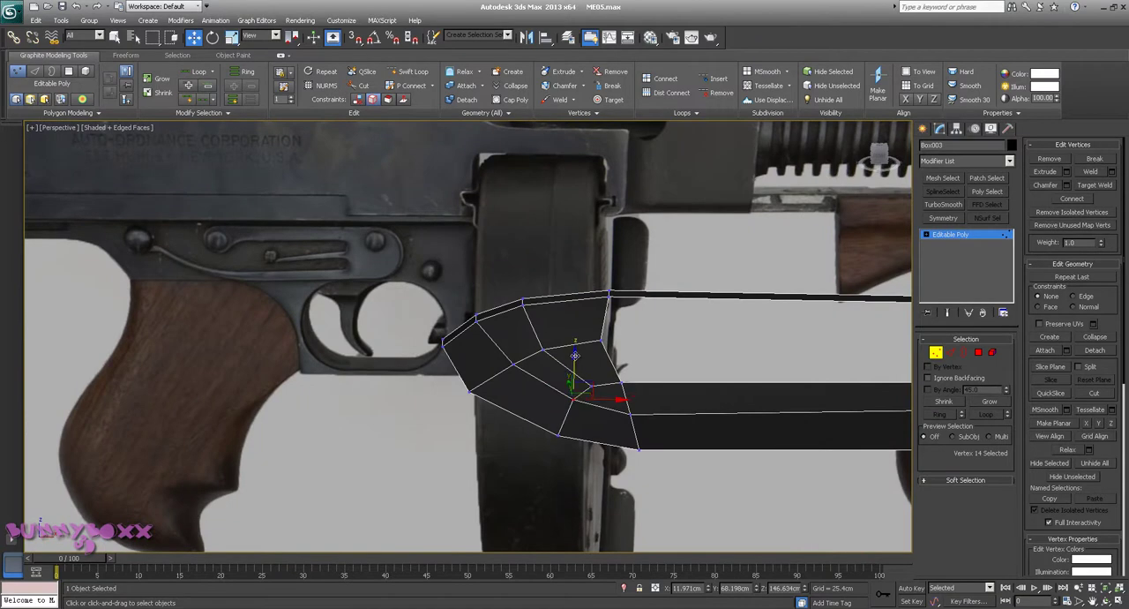
{"action": "middle_click_drag", "start_coordinate": [575, 357], "coordinate": [588, 384], "text": "alt"}
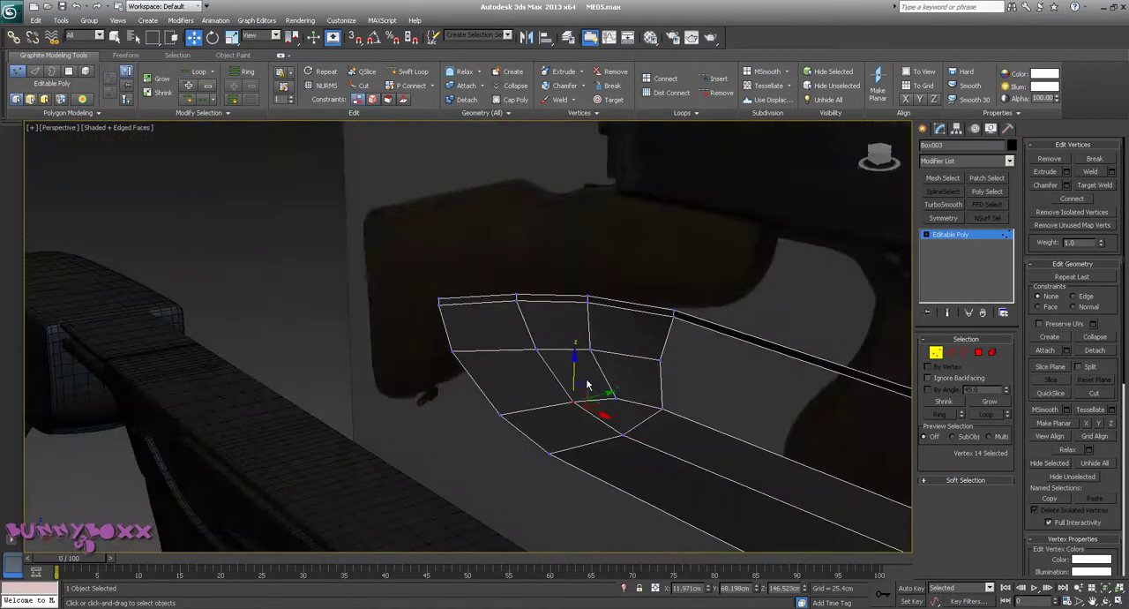
{"action": "left_click", "coordinate": [616, 400]}
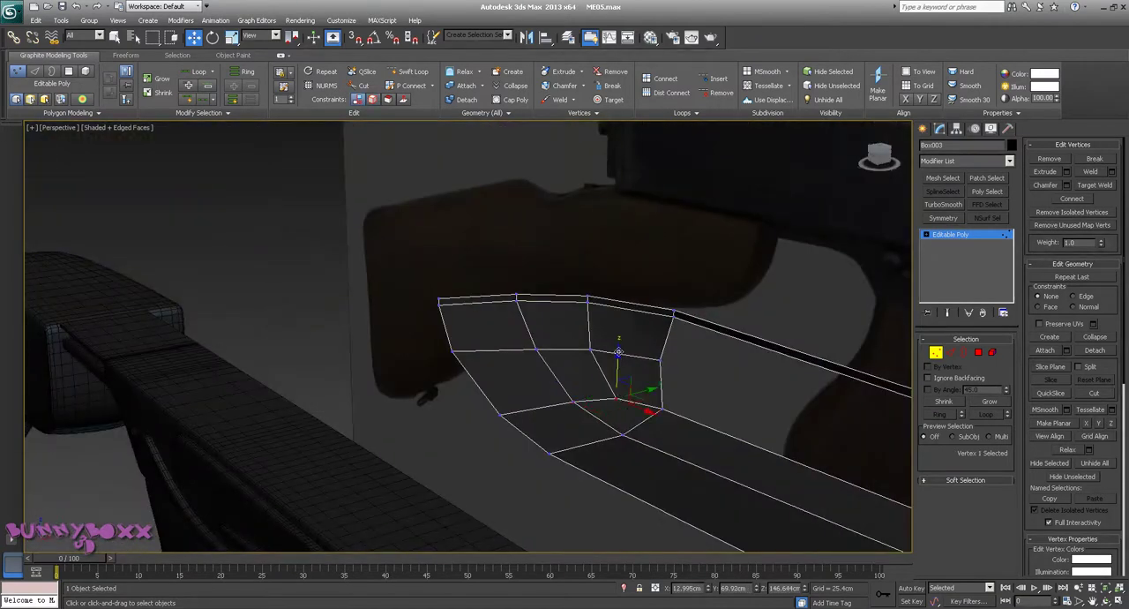
{"action": "mouse_move", "coordinate": [619, 352]}
{"action": "middle_mouse_down", "text": "alt"}
{"action": "mouse_move", "coordinate": [629, 347]}
{"action": "mouse_move", "coordinate": [564, 370]}
{"action": "middle_mouse_up", "text": "alt"}
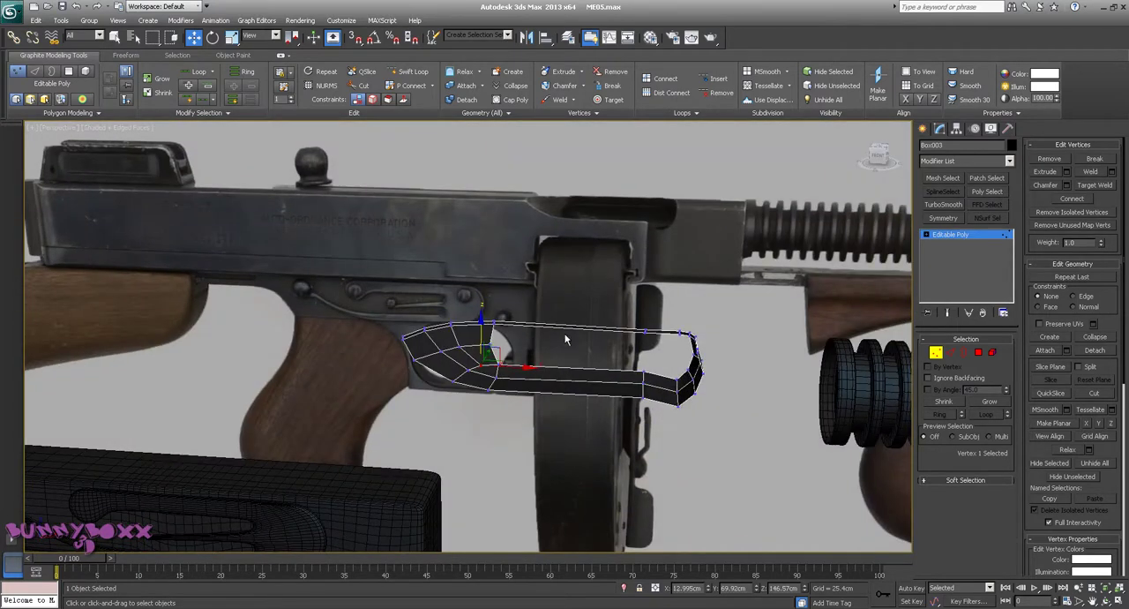
{"action": "middle_click_drag", "start_coordinate": [557, 314], "coordinate": [545, 317], "text": "alt"}
{"action": "left_click", "coordinate": [935, 353]}
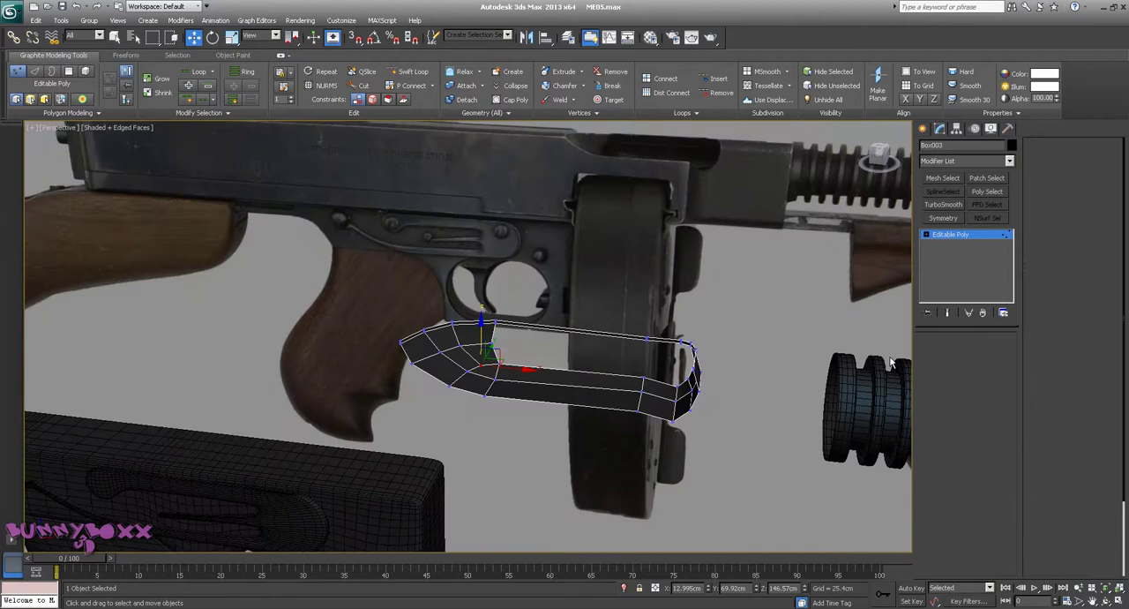
Select the shell's four right-end border edges in Edge mode
{"action": "mouse_move", "coordinate": [617, 317]}
{"action": "middle_mouse_down", "text": "alt"}
{"action": "mouse_move", "coordinate": [598, 304]}
{"action": "mouse_move", "coordinate": [447, 357]}
{"action": "mouse_move", "coordinate": [559, 344]}
{"action": "mouse_move", "coordinate": [574, 326]}
{"action": "middle_mouse_up", "text": "alt"}
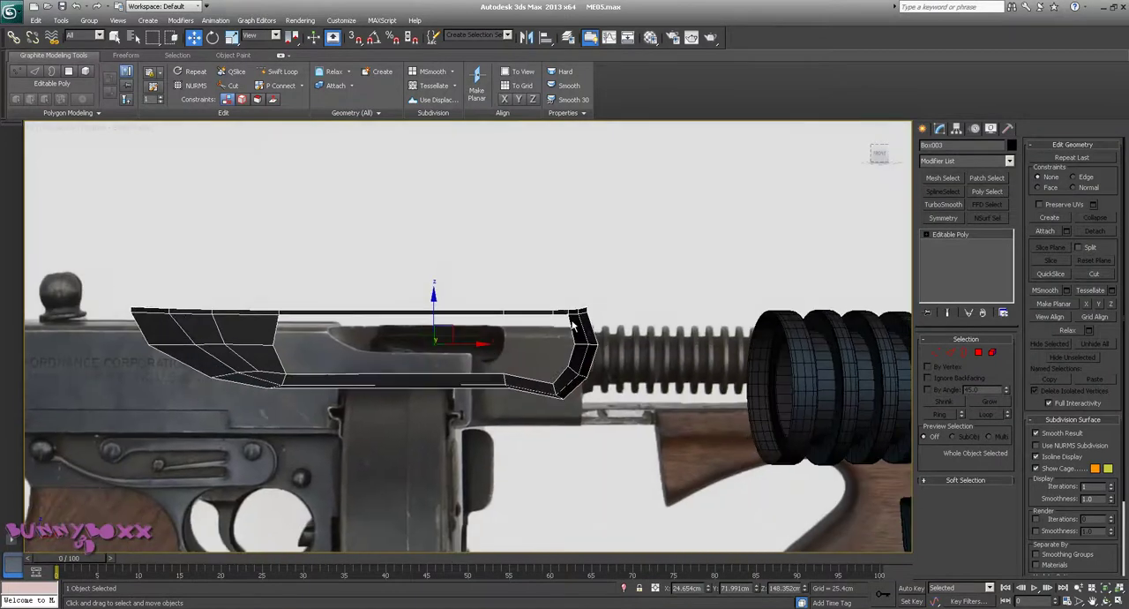
{"action": "right_click", "coordinate": [573, 326]}
{"action": "scroll", "coordinate": [595, 333], "scroll_direction": "up", "scroll_amount": 3}
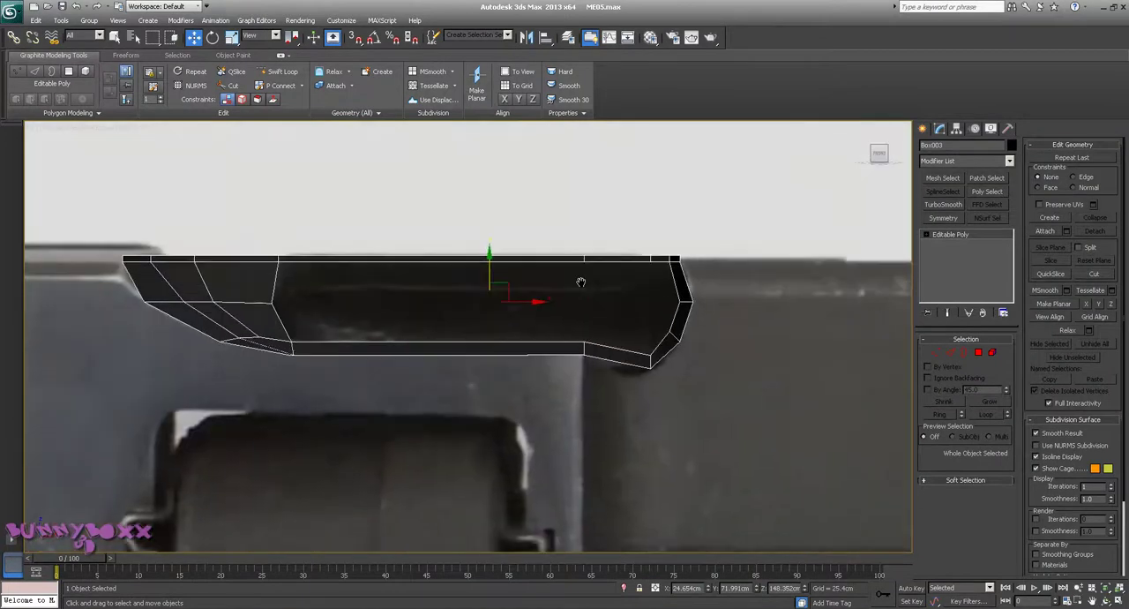
{"action": "left_click", "coordinate": [950, 352]}
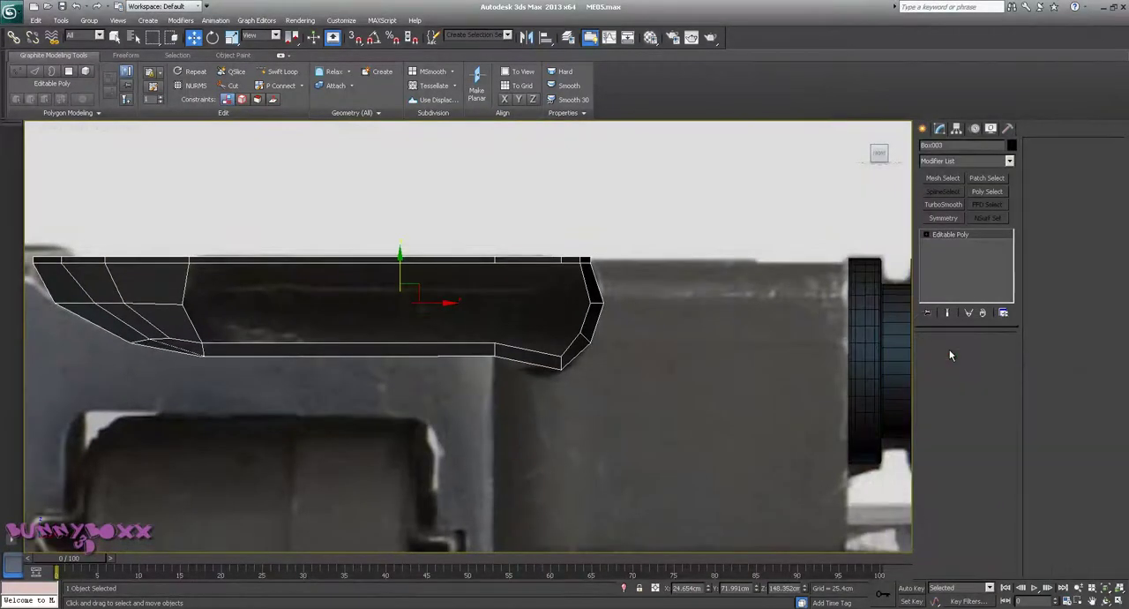
{"action": "left_click", "coordinate": [596, 260]}
{"action": "double_click", "coordinate": [594, 275]}
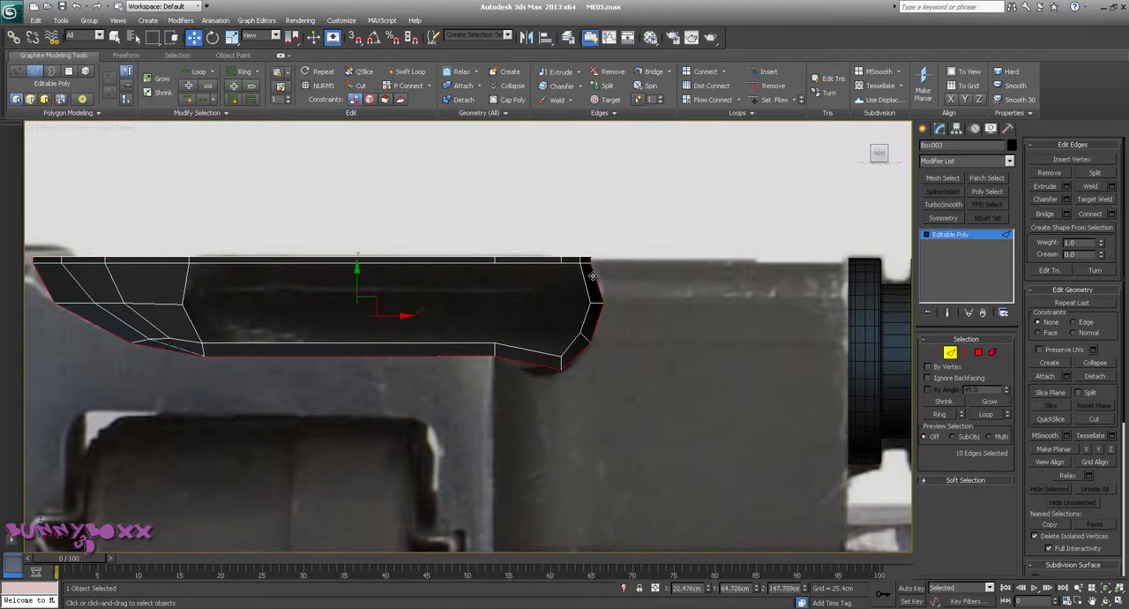
{"action": "left_click_drag", "start_coordinate": [492, 231], "coordinate": [493, 430]}
{"action": "left_click_drag", "start_coordinate": [236, 239], "coordinate": [123, 401], "text": "ctrl"}
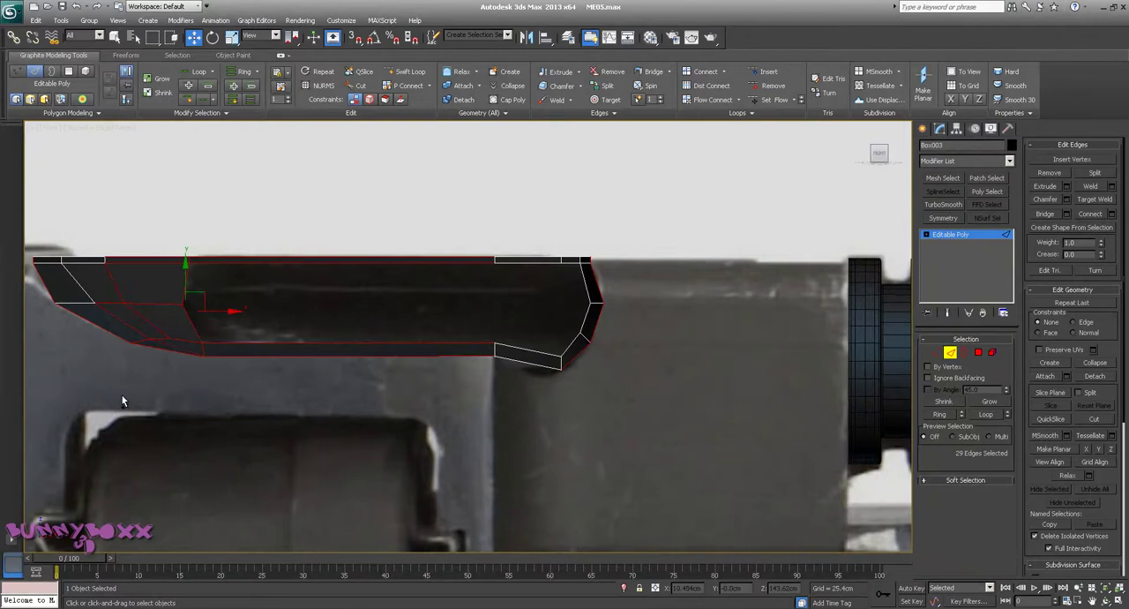
{"action": "left_click_drag", "start_coordinate": [24, 421], "coordinate": [23, 421], "text": "alt"}
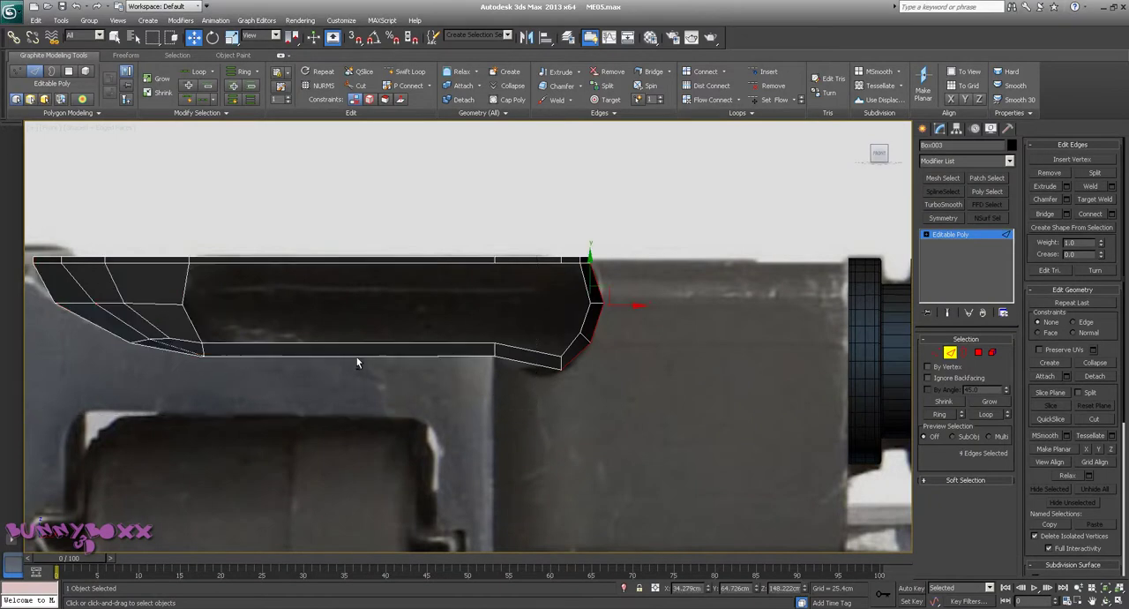
Extrude the end edges toward the barrel, scale them flat and nudge them right
{"action": "middle_click_drag", "start_coordinate": [710, 300], "coordinate": [511, 313]}
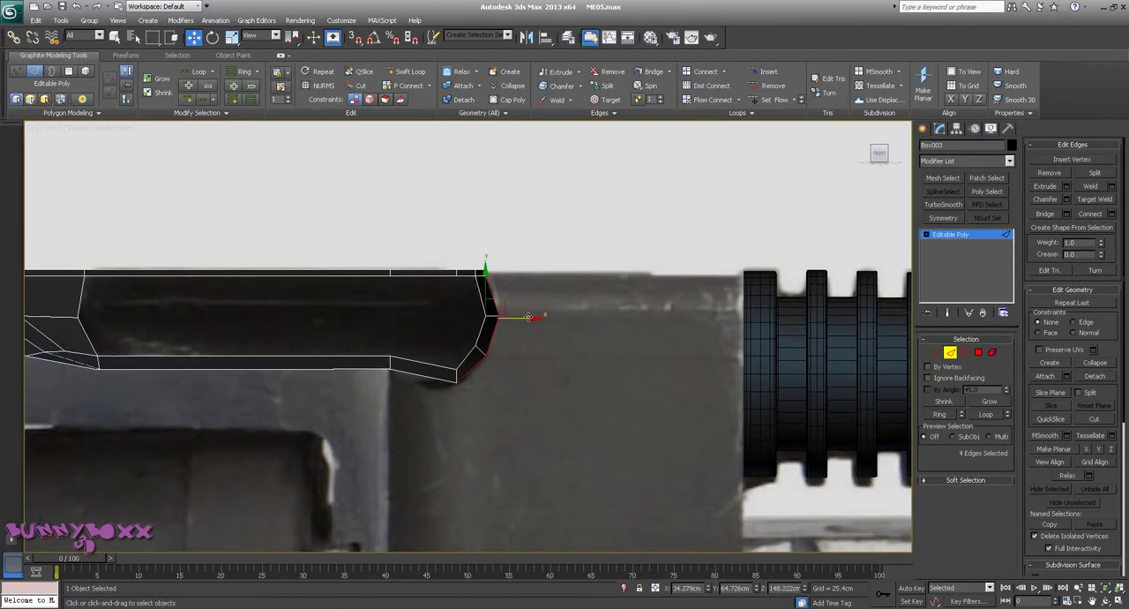
{"action": "left_click_drag", "start_coordinate": [528, 316], "coordinate": [775, 346], "text": "shift"}
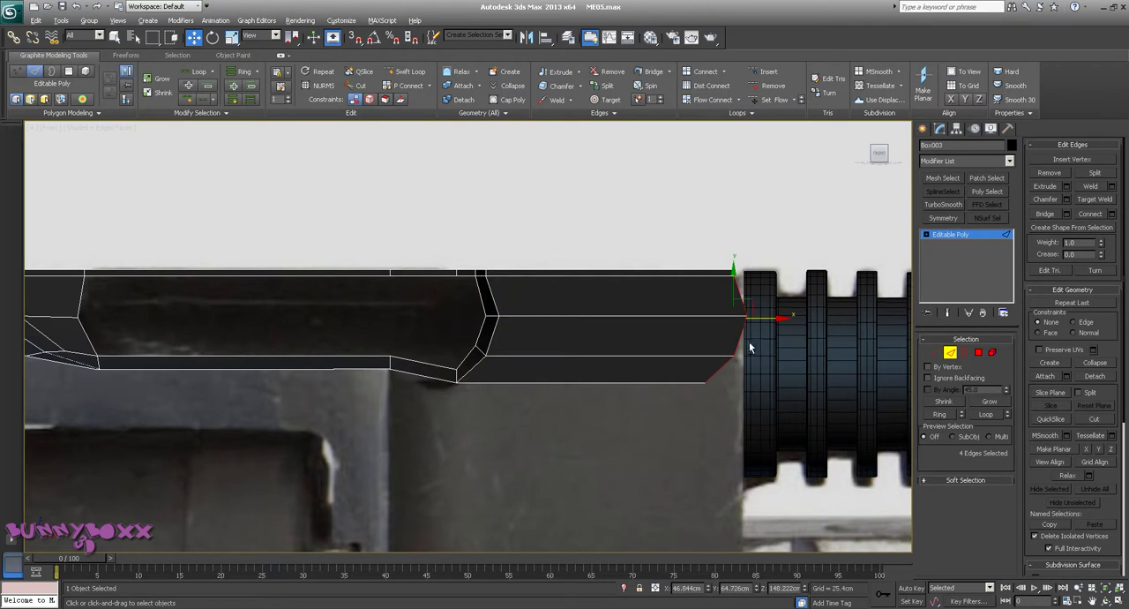
{"action": "key", "text": "r"}
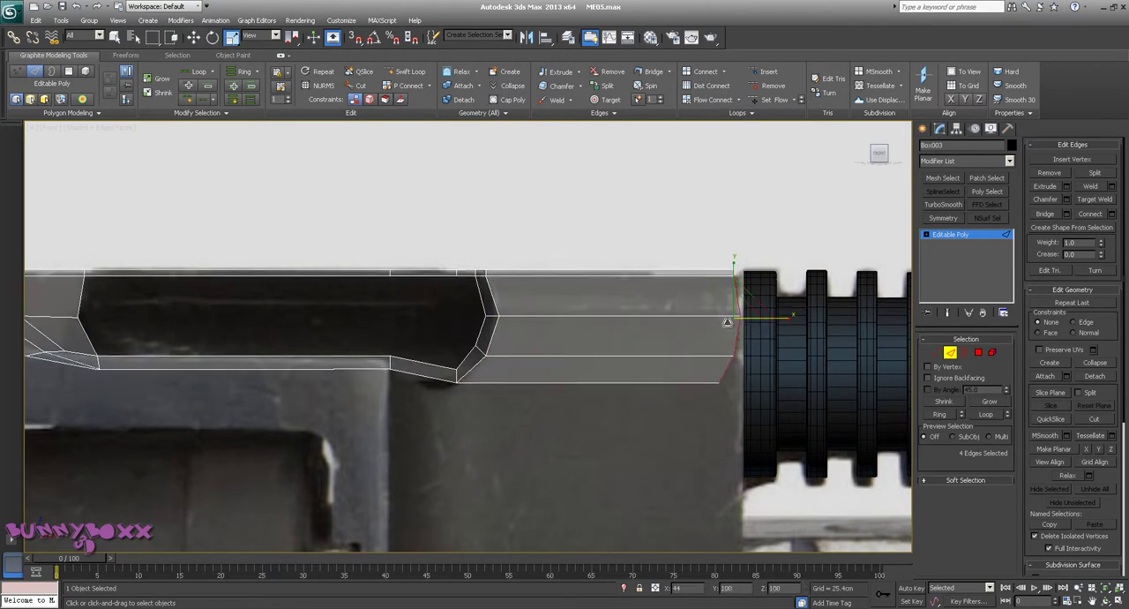
{"action": "left_click_drag", "start_coordinate": [781, 319], "coordinate": [183, 334]}
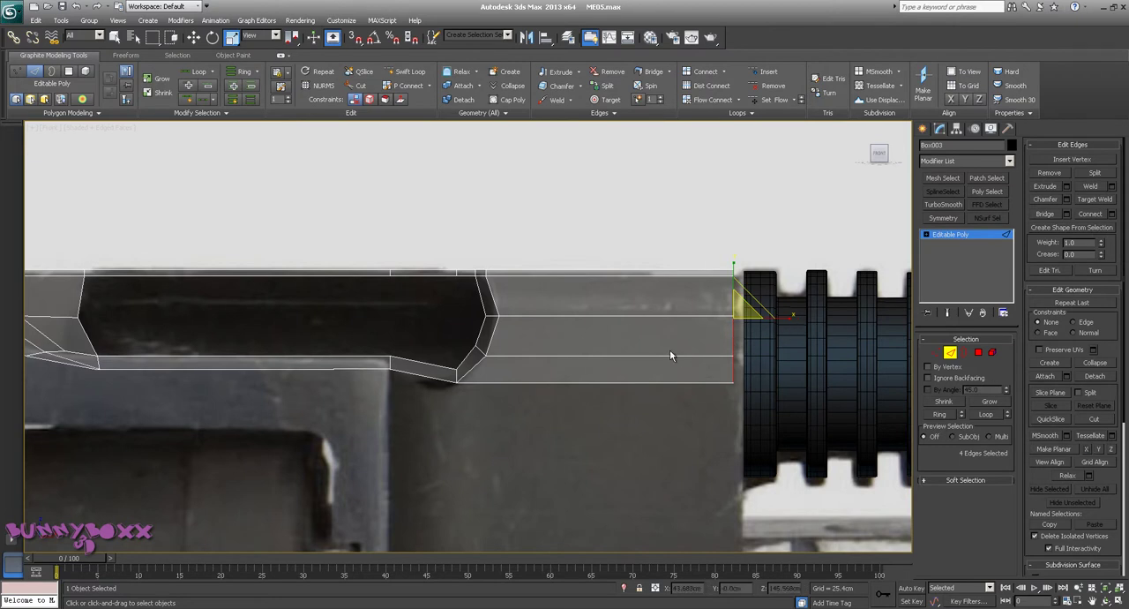
{"action": "key", "text": "w"}
{"action": "left_click_drag", "start_coordinate": [782, 318], "coordinate": [791, 318]}
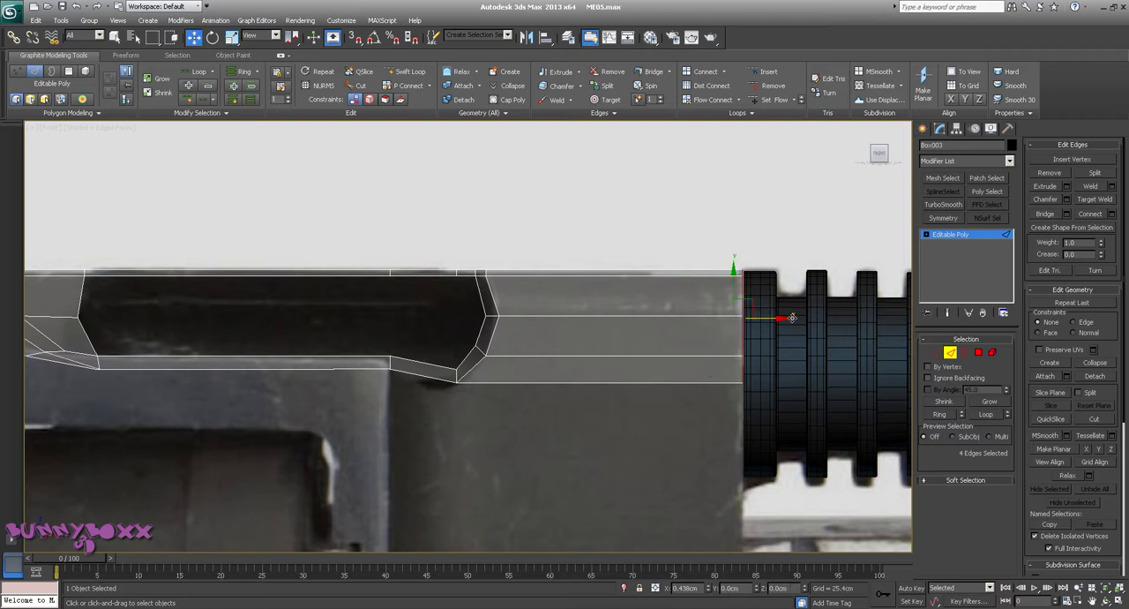
{"action": "scroll", "coordinate": [649, 302], "scroll_direction": "down", "scroll_amount": 5}
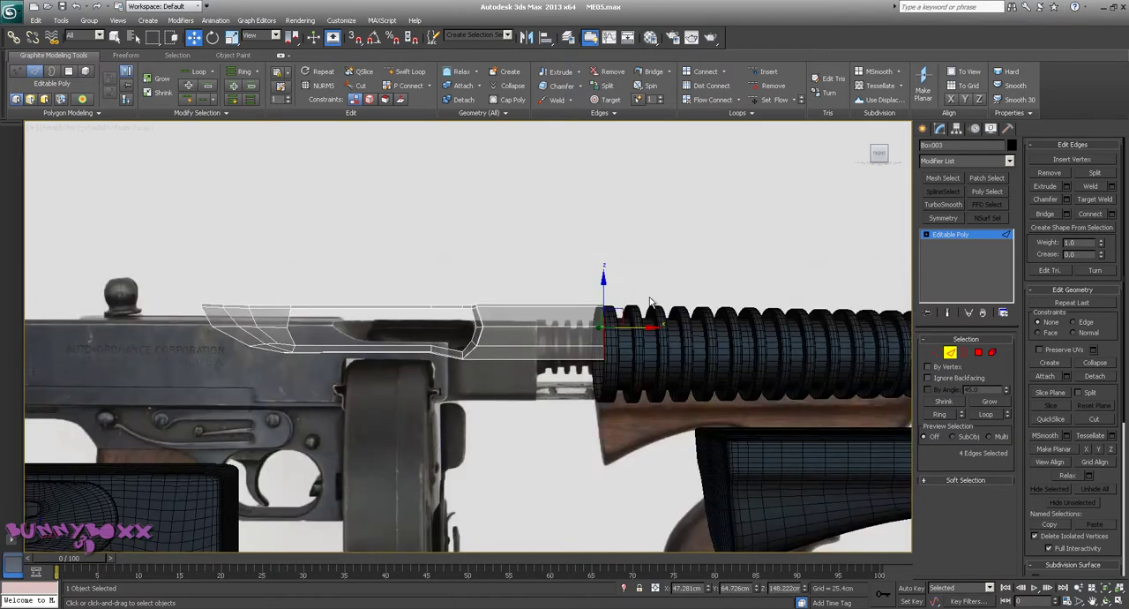
Undo the first end extension and reselect the shell's end edges
{"action": "key", "text": "p"}
{"action": "middle_click_drag", "start_coordinate": [709, 229], "coordinate": [691, 259], "text": "alt"}
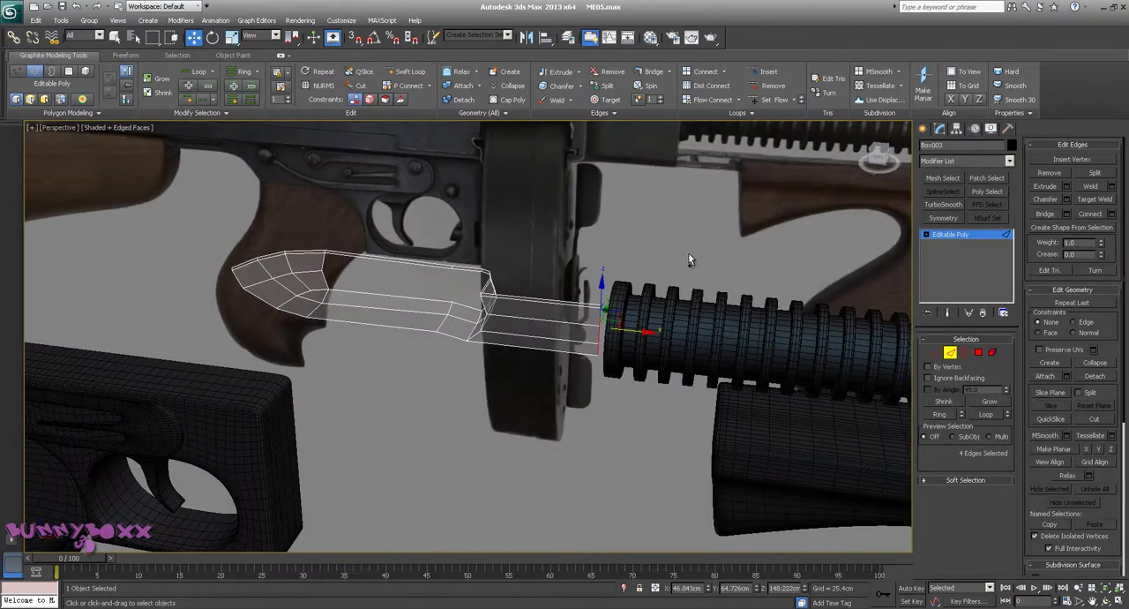
{"action": "key", "text": "ctrl+z"}
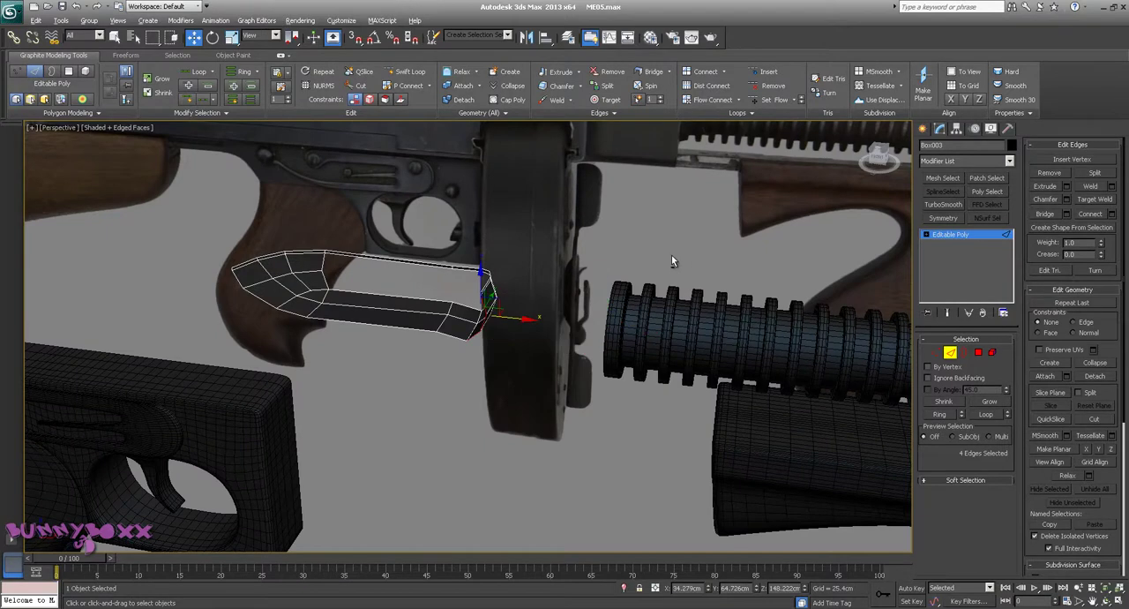
{"action": "mouse_move", "coordinate": [671, 255]}
{"action": "middle_mouse_down", "text": "alt"}
{"action": "mouse_move", "coordinate": [589, 295]}
{"action": "mouse_move", "coordinate": [509, 275]}
{"action": "middle_mouse_up", "text": "alt"}
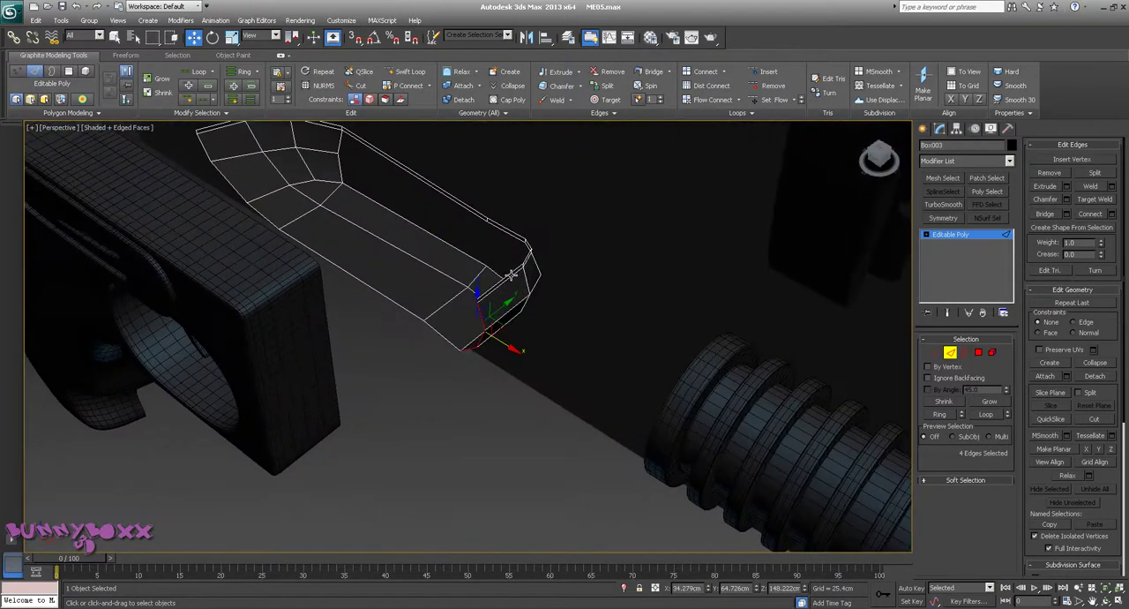
{"action": "left_click", "coordinate": [504, 273], "text": "ctrl"}
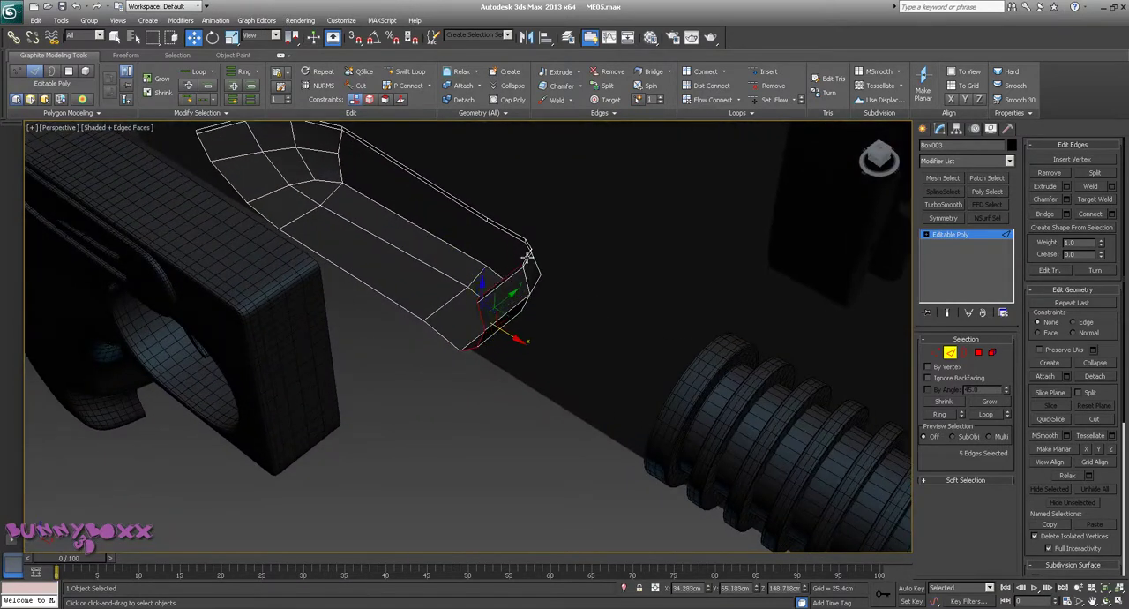
{"action": "left_click", "coordinate": [527, 256], "text": "ctrl"}
{"action": "mouse_move", "coordinate": [527, 255]}
{"action": "middle_mouse_down", "text": "alt"}
{"action": "mouse_move", "coordinate": [591, 275]}
{"action": "mouse_move", "coordinate": [533, 308]}
{"action": "middle_mouse_up", "text": "alt"}
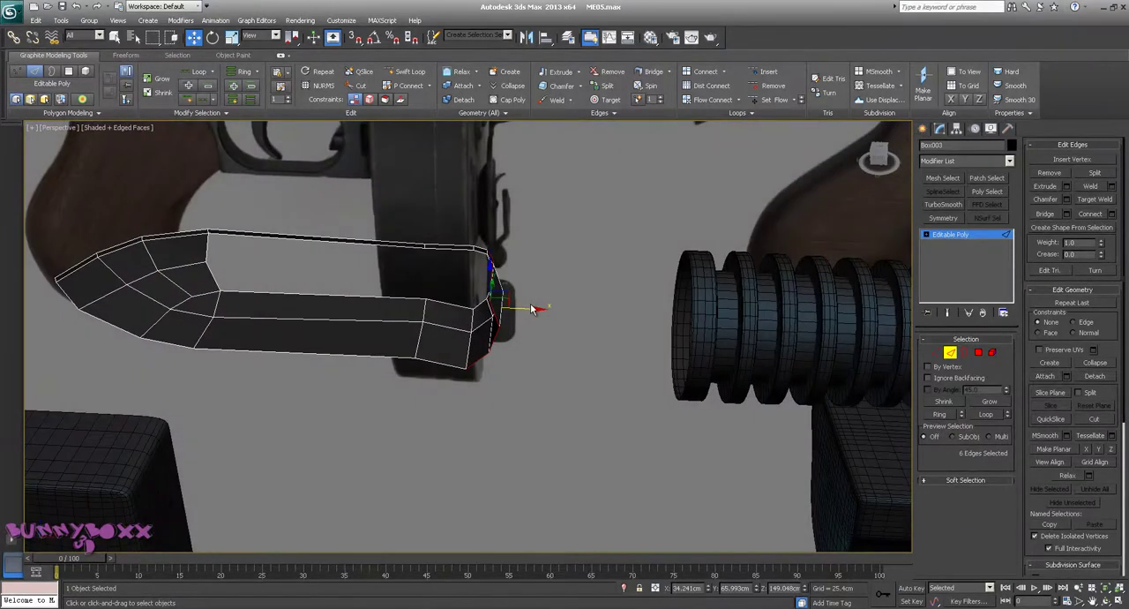
Re-extrude the end edges, flatten them vertically and butt them against the threaded barrel
{"action": "key", "text": "f"}
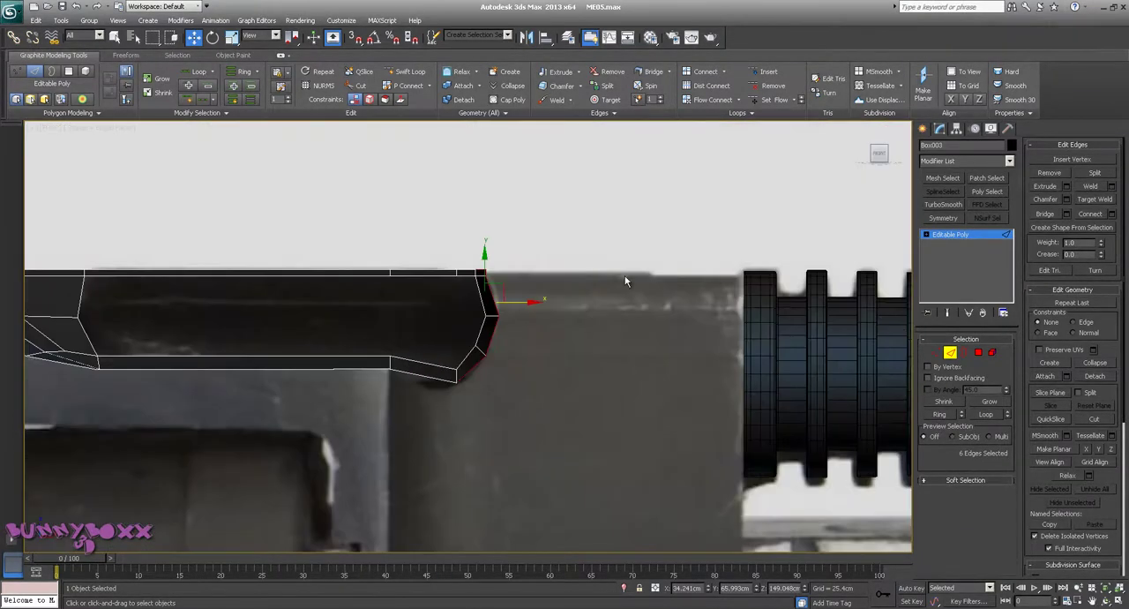
{"action": "middle_click_drag", "start_coordinate": [624, 276], "coordinate": [551, 296]}
{"action": "left_click_drag", "start_coordinate": [465, 312], "coordinate": [713, 337], "text": "shift"}
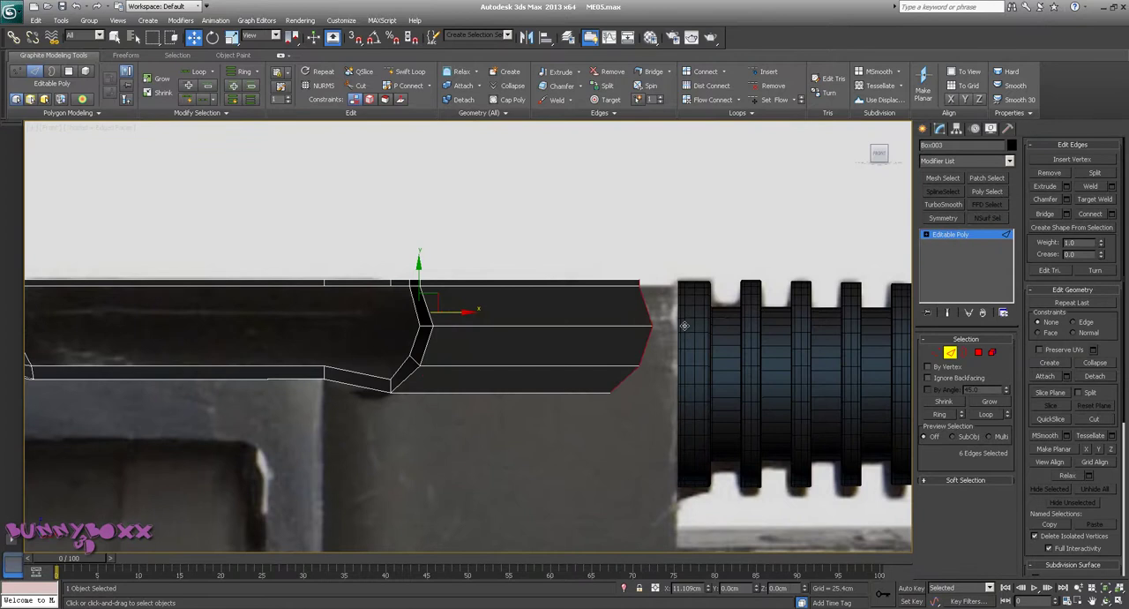
{"action": "key", "text": "e"}
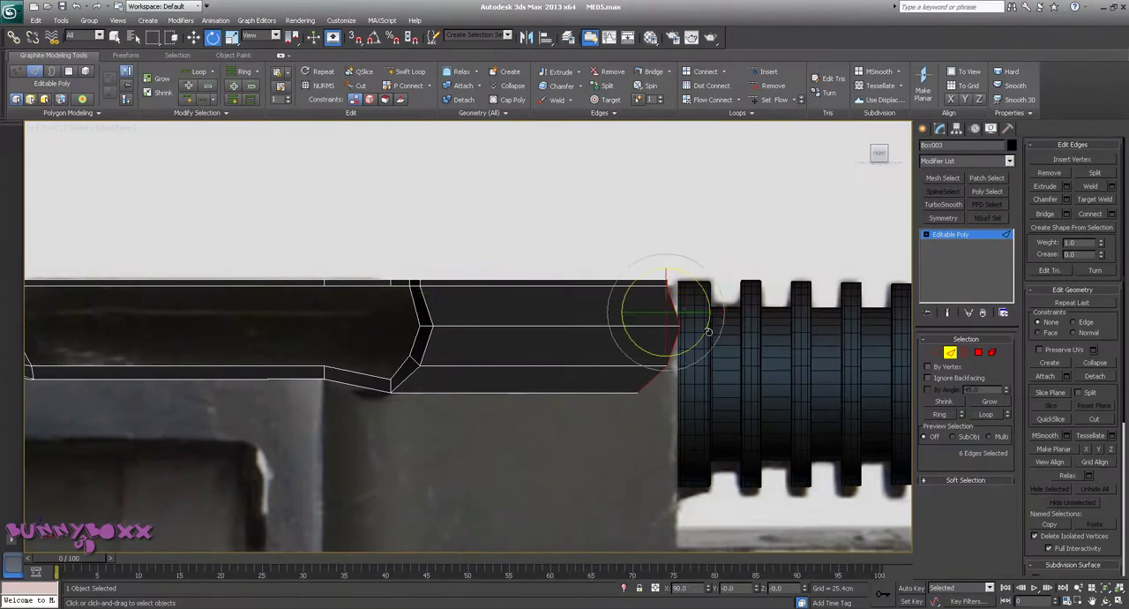
{"action": "key", "text": "r"}
{"action": "mouse_move", "coordinate": [718, 310]}
{"action": "left_mouse_down"}
{"action": "mouse_move", "coordinate": [450, 308]}
{"action": "mouse_move", "coordinate": [399, 328]}
{"action": "left_mouse_up"}
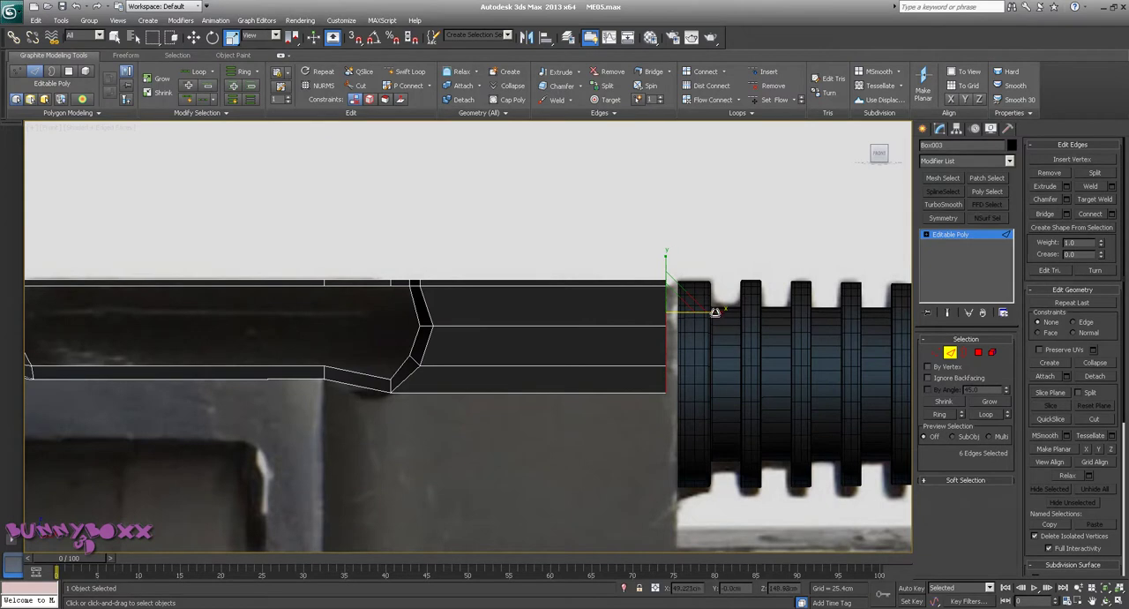
{"action": "mouse_move", "coordinate": [720, 310]}
{"action": "left_mouse_down"}
{"action": "mouse_move", "coordinate": [599, 313]}
{"action": "mouse_move", "coordinate": [710, 310]}
{"action": "left_mouse_up"}
{"action": "key", "text": "w"}
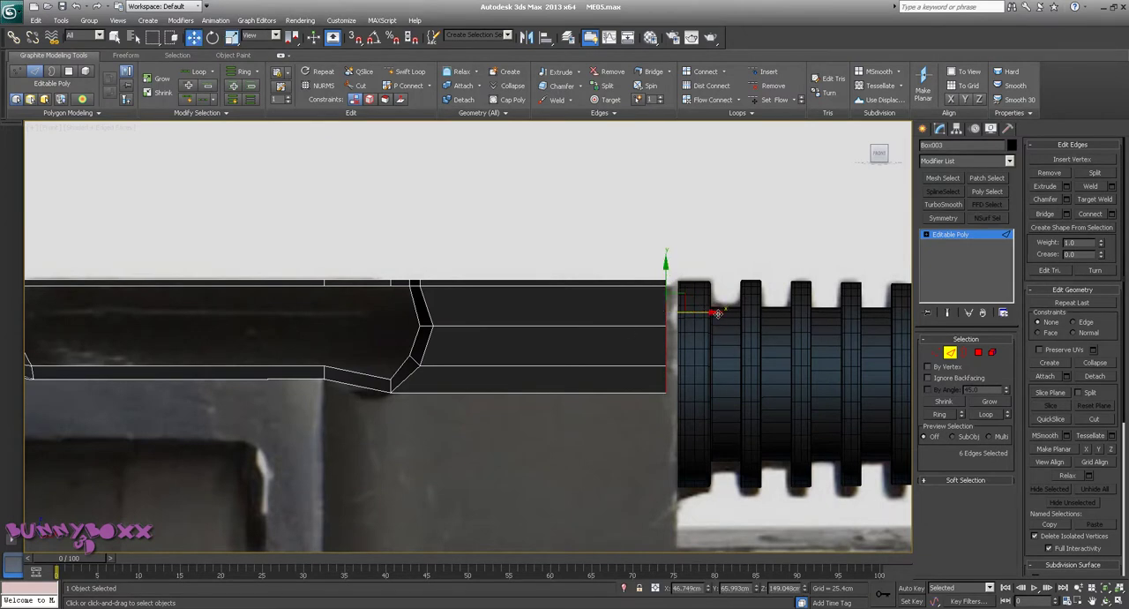
{"action": "left_click_drag", "start_coordinate": [710, 311], "coordinate": [721, 313]}
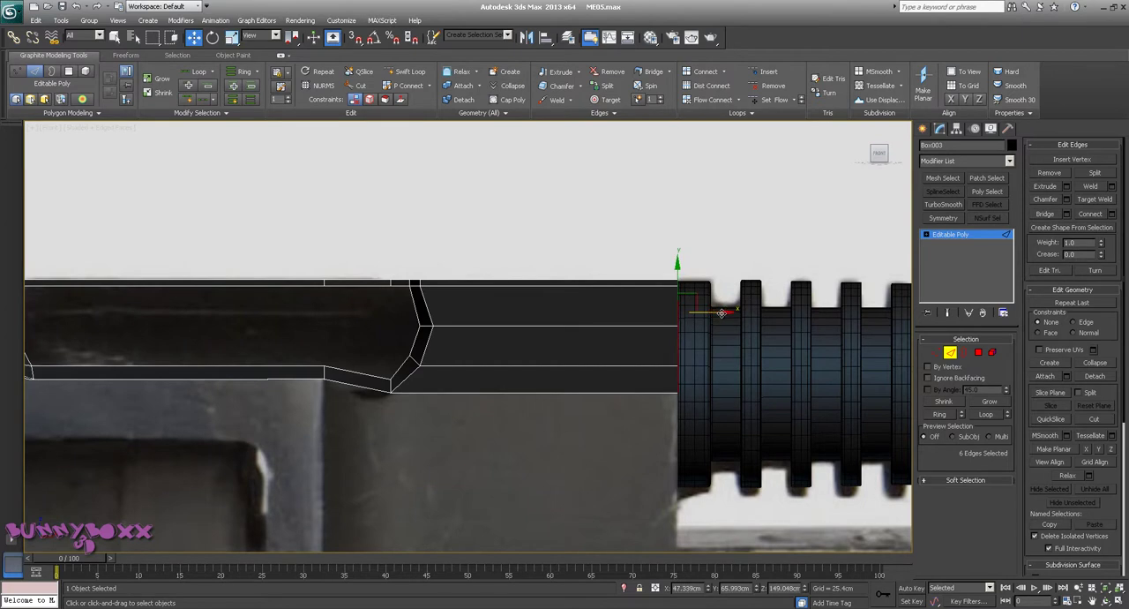
{"action": "scroll", "coordinate": [716, 312], "scroll_direction": "down", "scroll_amount": 5}
{"action": "key", "text": "p"}
{"action": "mouse_move", "coordinate": [676, 272]}
{"action": "middle_mouse_down", "text": "alt"}
{"action": "mouse_move", "coordinate": [435, 417]}
{"action": "mouse_move", "coordinate": [538, 280]}
{"action": "mouse_move", "coordinate": [547, 296]}
{"action": "middle_mouse_up", "text": "alt"}
{"action": "left_click", "coordinate": [434, 418]}
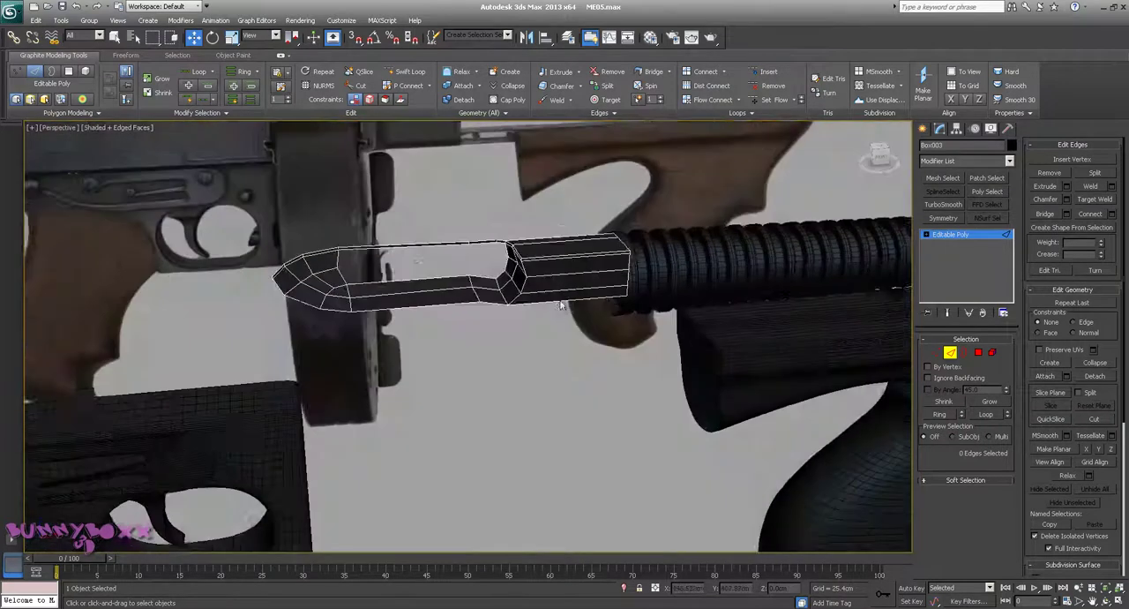
{"action": "scroll", "coordinate": [547, 295], "scroll_direction": "up", "scroll_amount": 2}
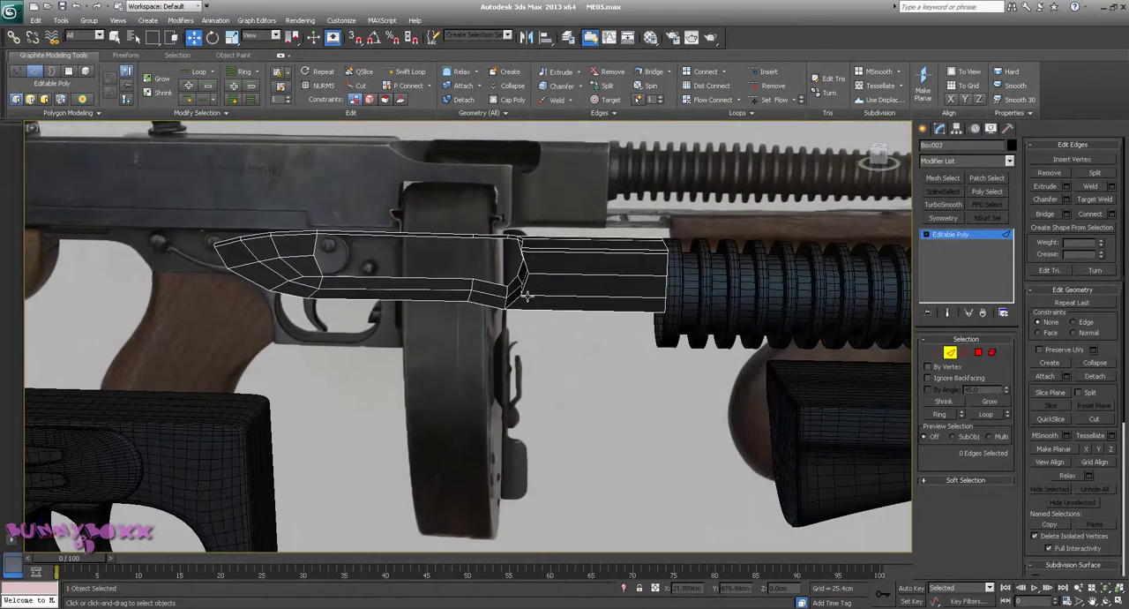
Switch to Front view and pick edges along the shell's bottom border
{"action": "mouse_move", "coordinate": [557, 261]}
{"action": "middle_mouse_down", "text": "alt"}
{"action": "mouse_move", "coordinate": [538, 252]}
{"action": "mouse_move", "coordinate": [678, 225]}
{"action": "middle_mouse_up", "text": "alt"}
{"action": "key", "text": "v"}
{"action": "left_click", "coordinate": [583, 268]}
{"action": "scroll", "coordinate": [539, 260], "scroll_direction": "up", "scroll_amount": 2}
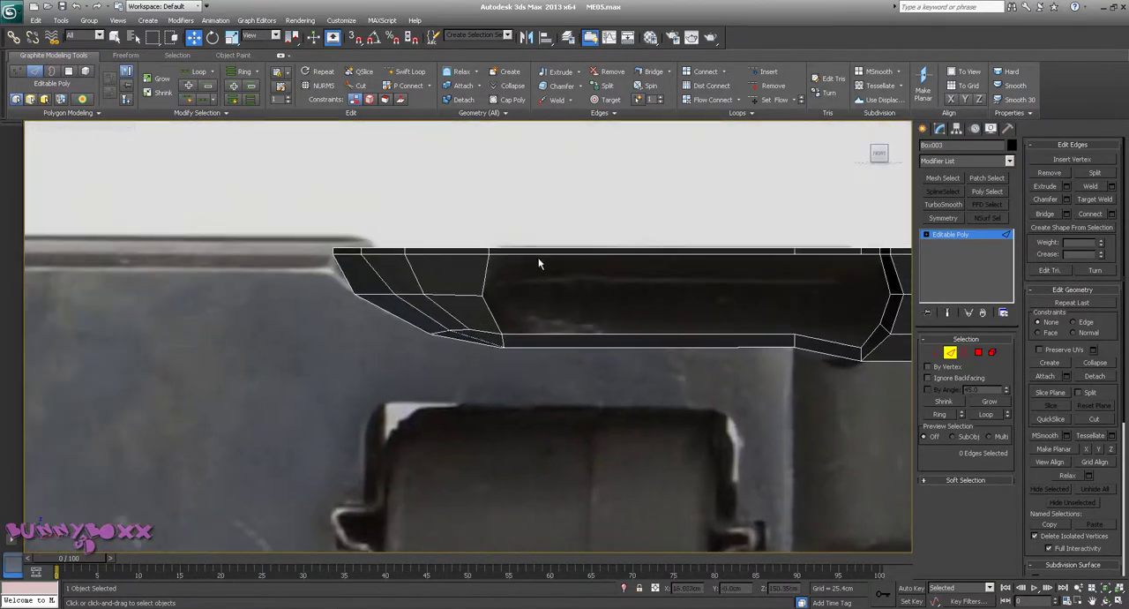
{"action": "left_click", "coordinate": [459, 349]}
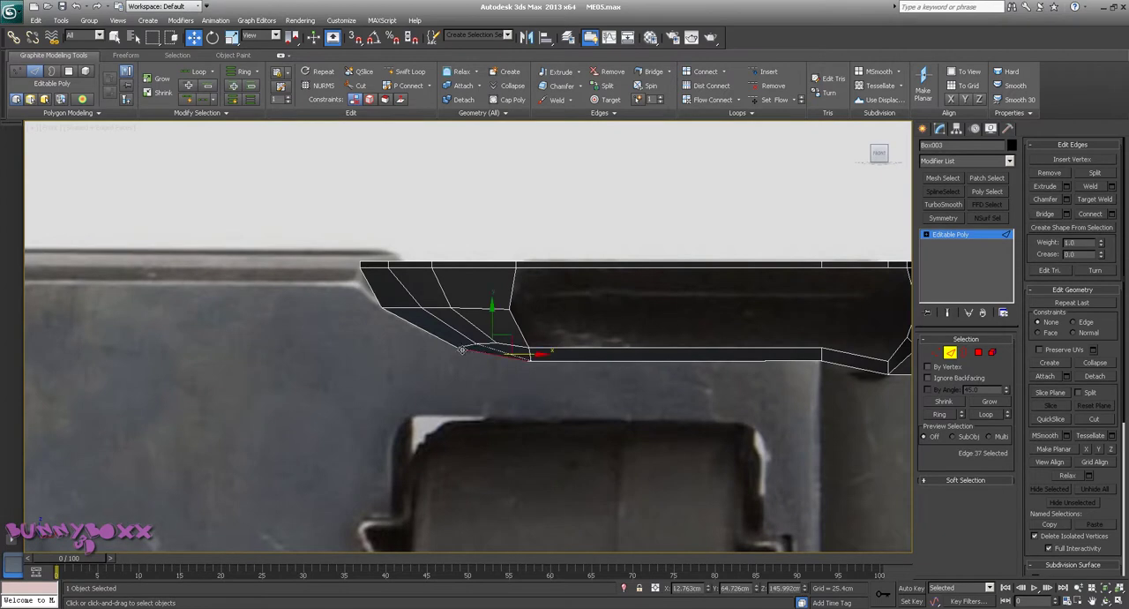
{"action": "left_click", "coordinate": [413, 325], "text": "shift"}
{"action": "left_click", "coordinate": [470, 351]}
{"action": "left_click", "coordinate": [411, 326], "text": "ctrl"}
{"action": "left_click", "coordinate": [369, 292], "text": "ctrl"}
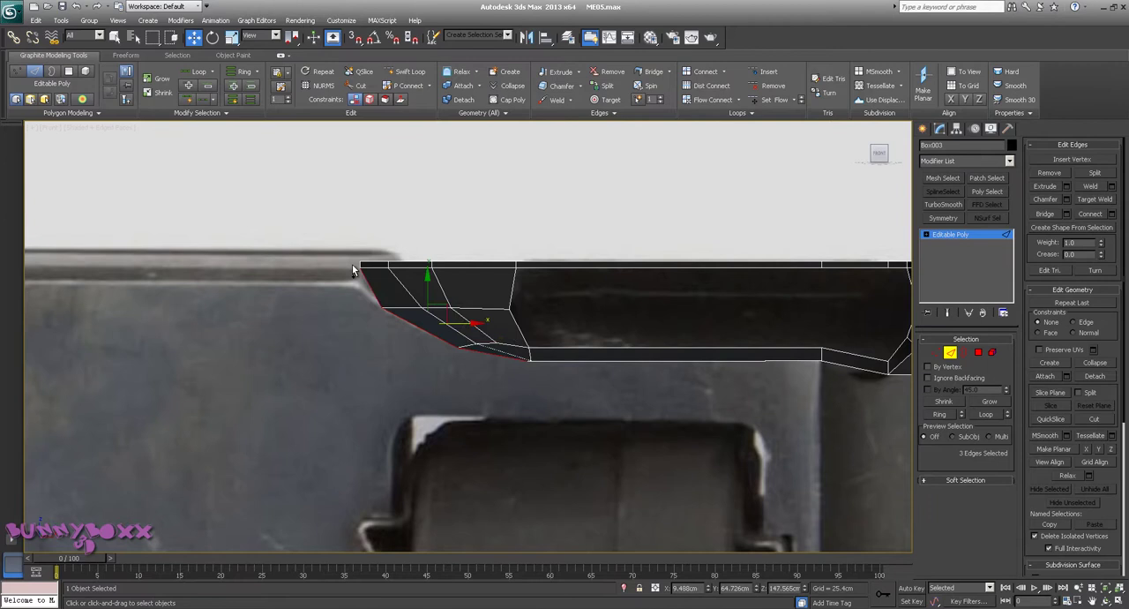
{"action": "left_click", "coordinate": [360, 262], "text": "ctrl"}
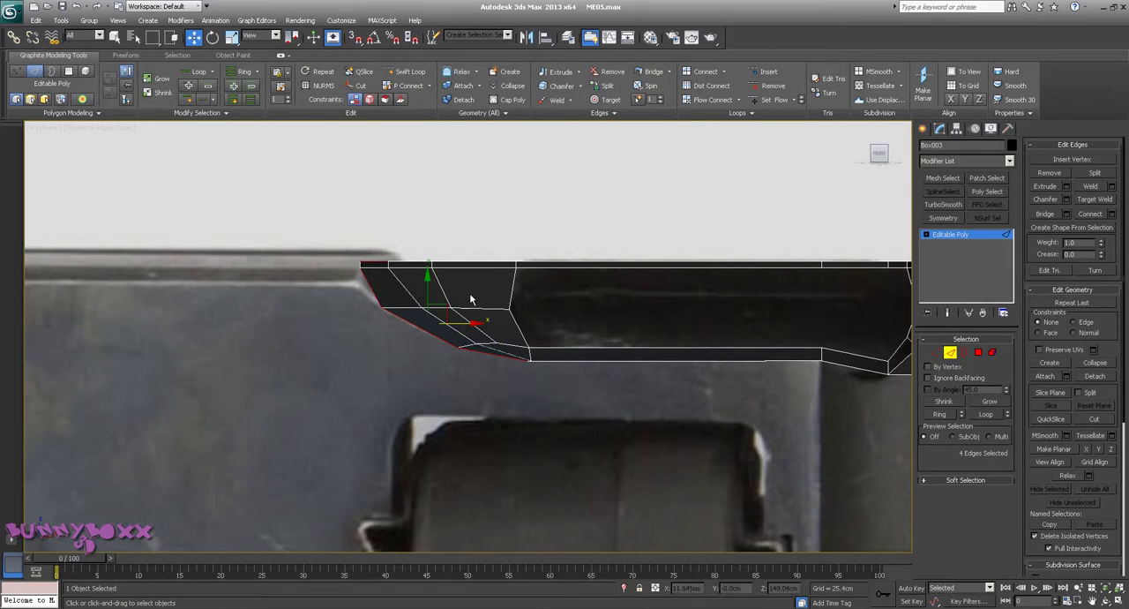
Reselect the full run of bottom border edges, including the diagonal ones
{"action": "middle_click_drag", "start_coordinate": [643, 336], "coordinate": [497, 263]}
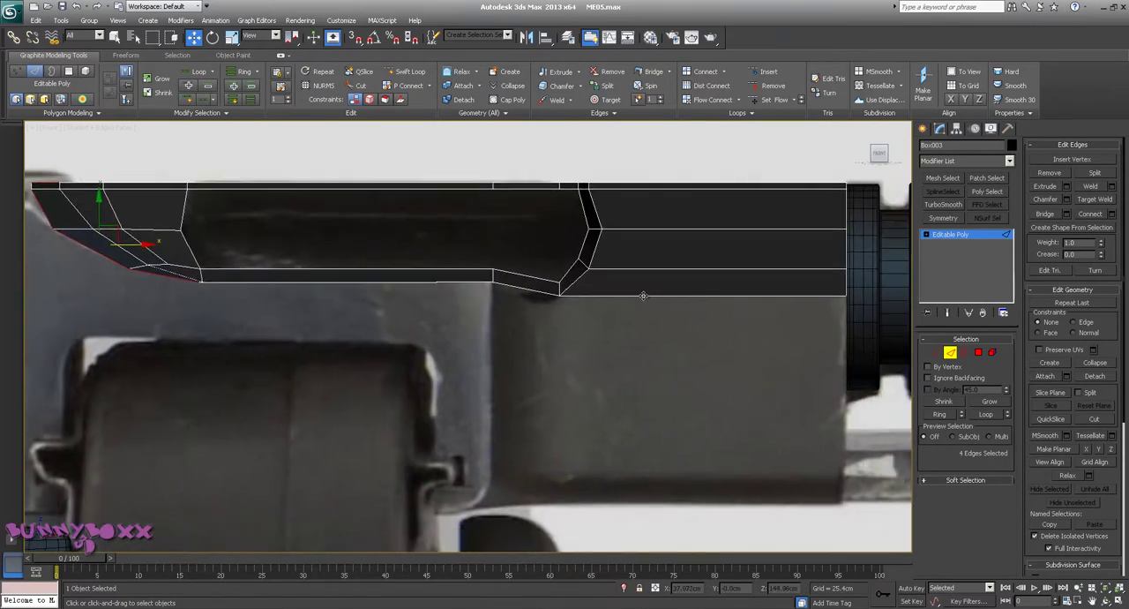
{"action": "left_click", "coordinate": [643, 295]}
{"action": "left_click", "coordinate": [527, 290], "text": "ctrl"}
{"action": "left_click", "coordinate": [453, 282], "text": "ctrl"}
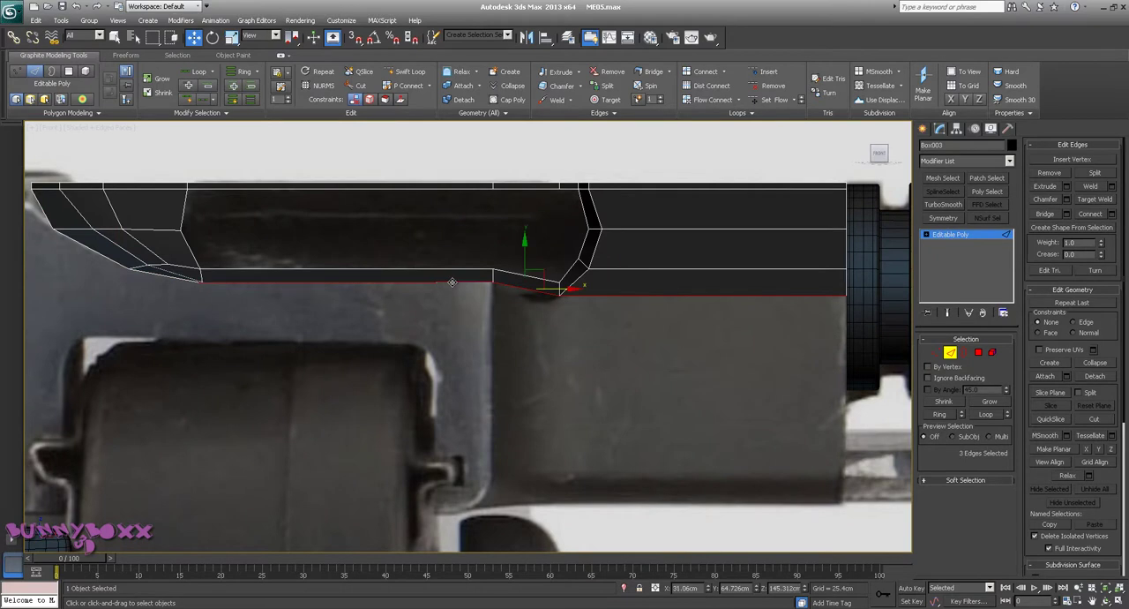
{"action": "left_click", "coordinate": [158, 275], "text": "ctrl"}
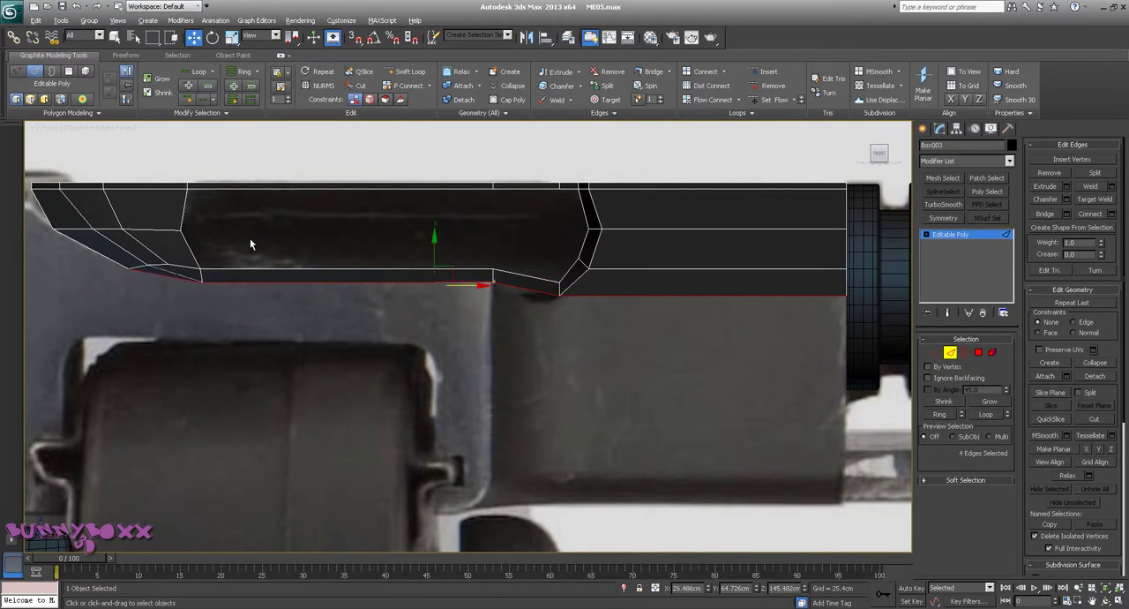
{"action": "middle_click_drag", "start_coordinate": [282, 247], "coordinate": [462, 278]}
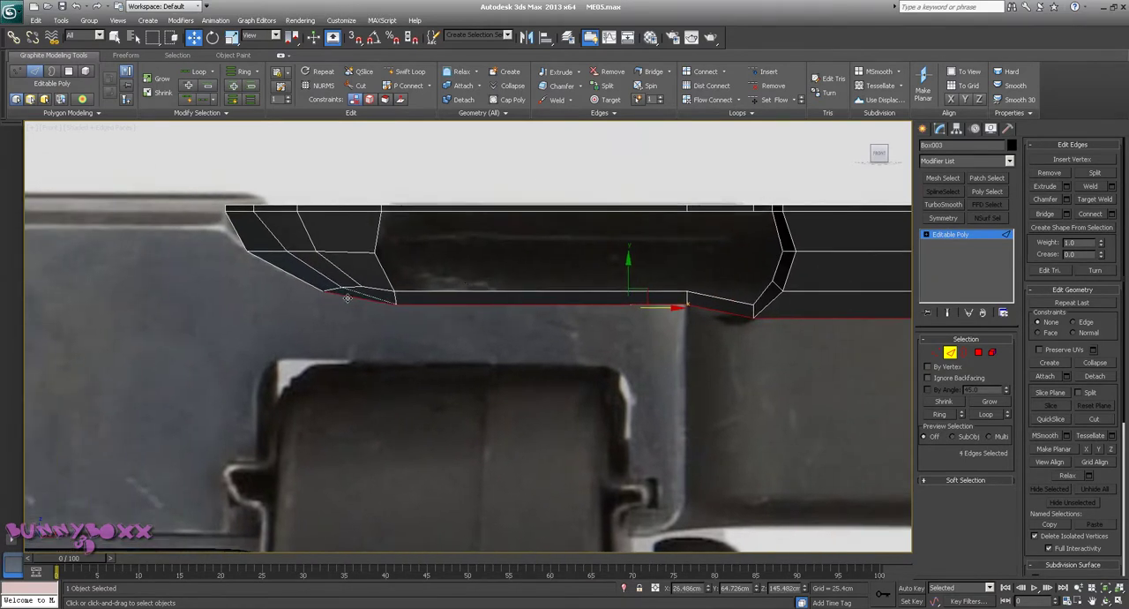
{"action": "left_click", "coordinate": [299, 279], "text": "ctrl"}
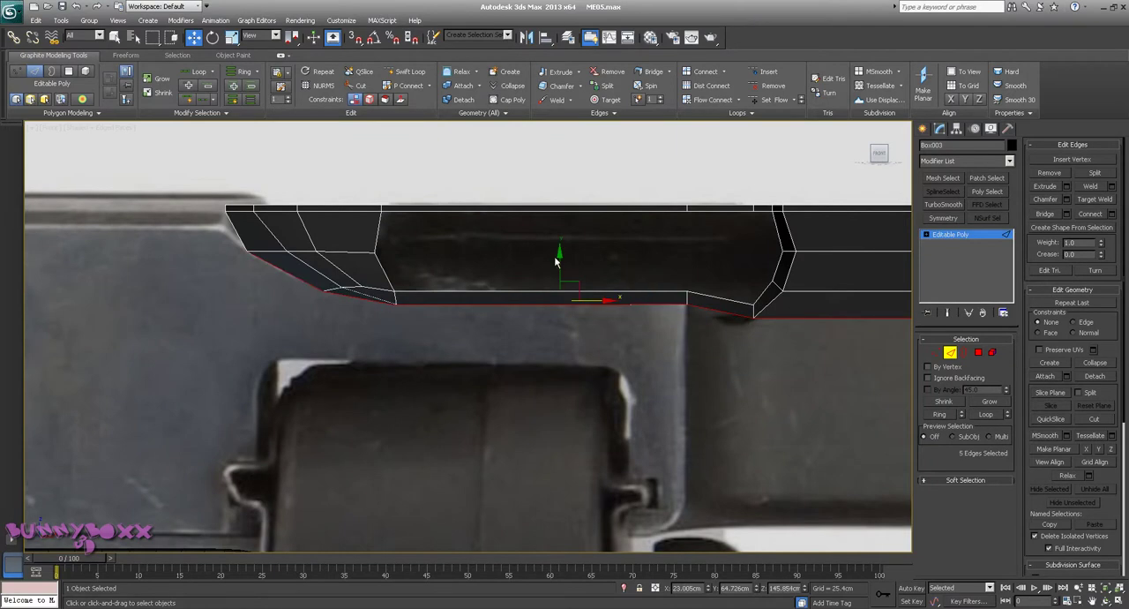
Shift-drag the bottom border edges to extrude a new row of faces downward
{"action": "left_click_drag", "start_coordinate": [559, 251], "coordinate": [554, 307], "text": "shift"}
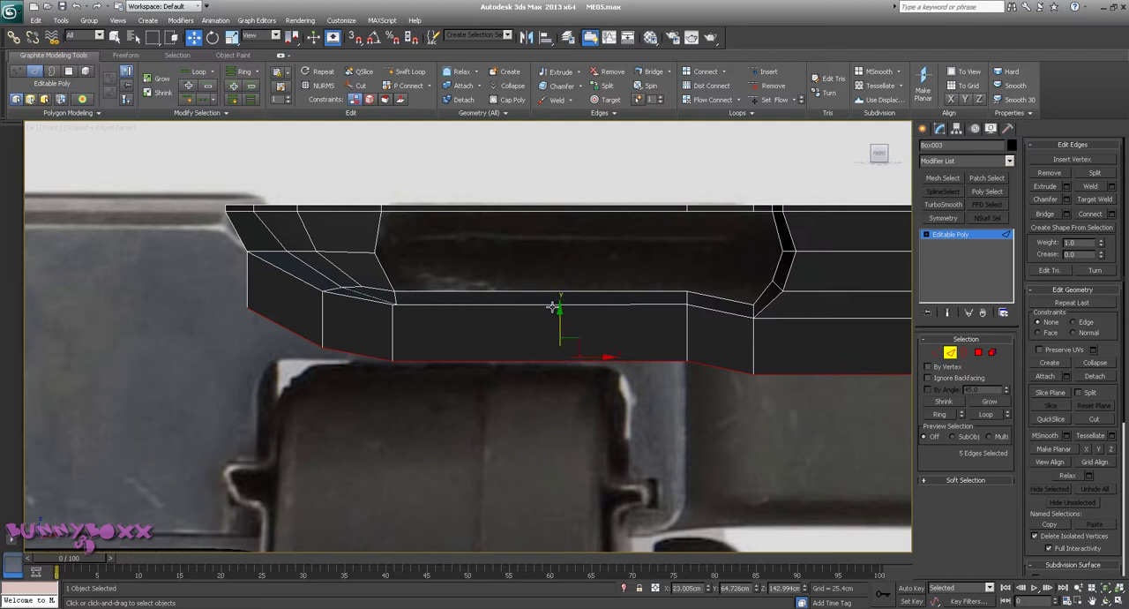
{"action": "middle_click_drag", "start_coordinate": [632, 334], "coordinate": [529, 312]}
{"action": "key", "text": "r"}
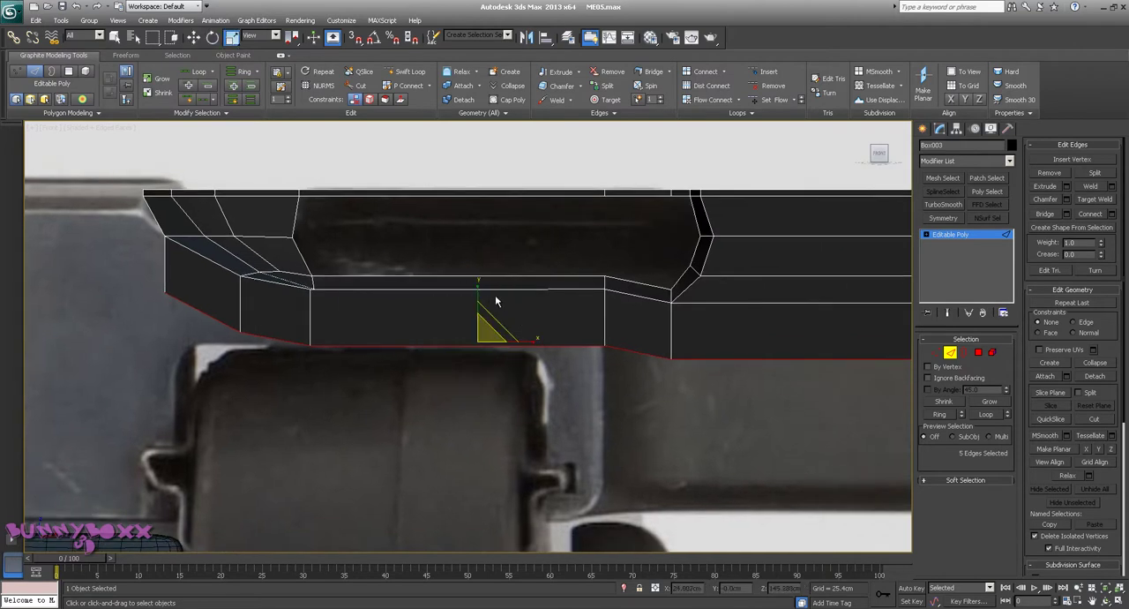
{"action": "left_click_drag", "start_coordinate": [477, 284], "coordinate": [479, 417]}
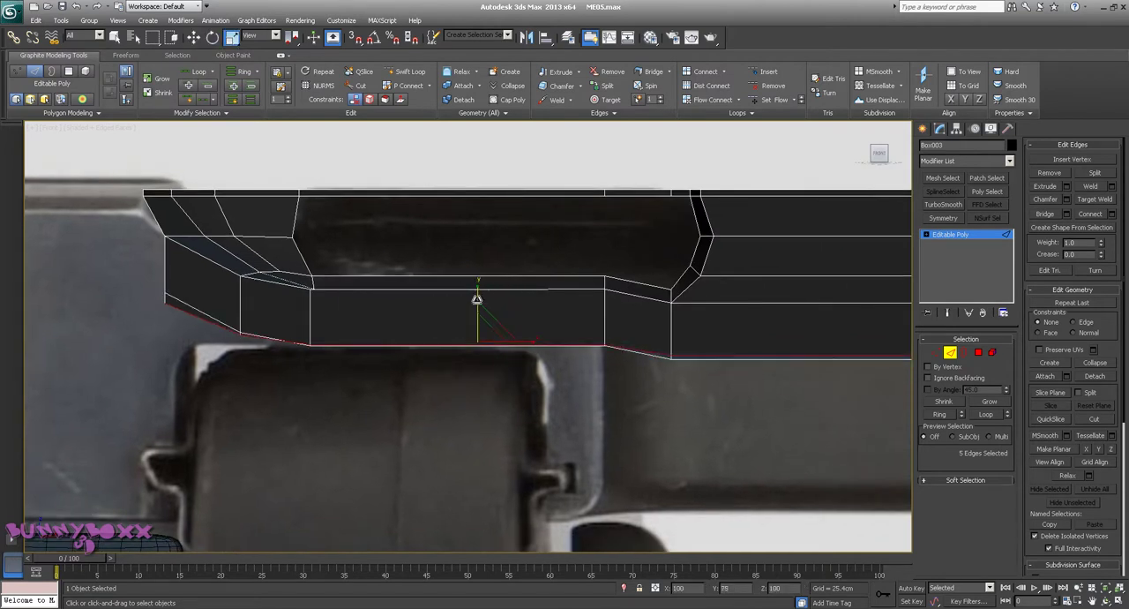
{"action": "right_click", "coordinate": [465, 404]}
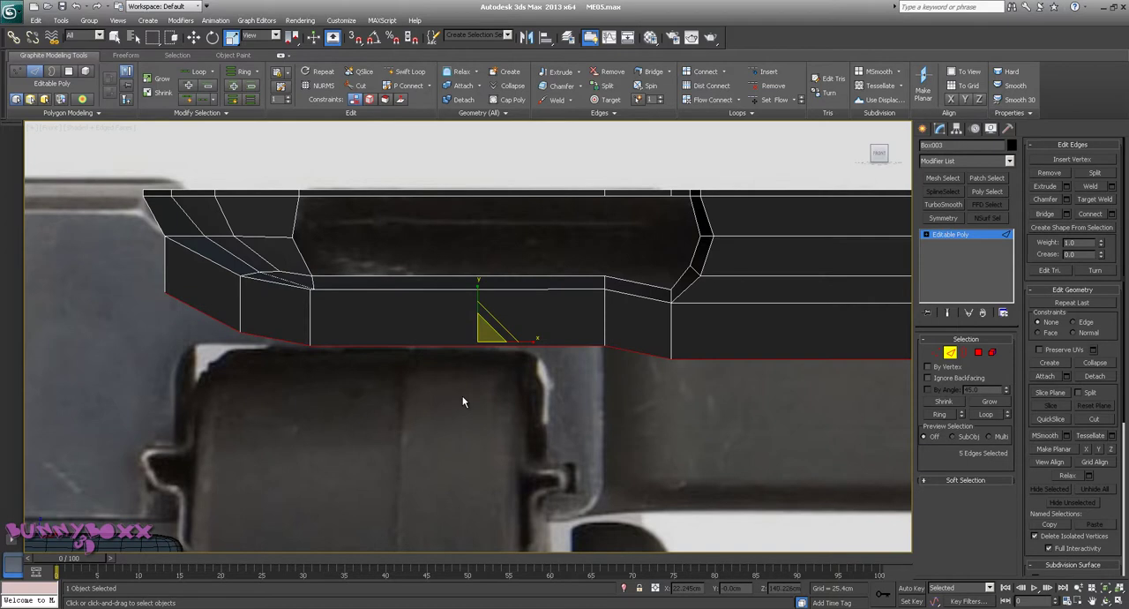
Scale the bottom edges flat into a straight horizontal line
{"action": "left_click", "coordinate": [478, 291], "text": "ctrl"}
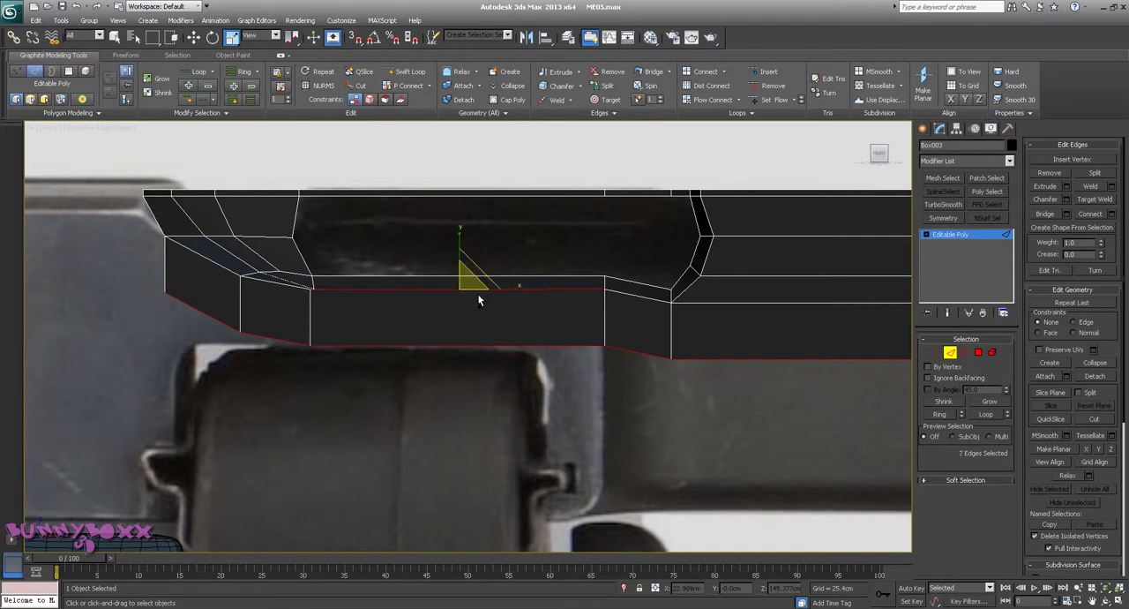
{"action": "left_click", "coordinate": [477, 287], "text": "alt"}
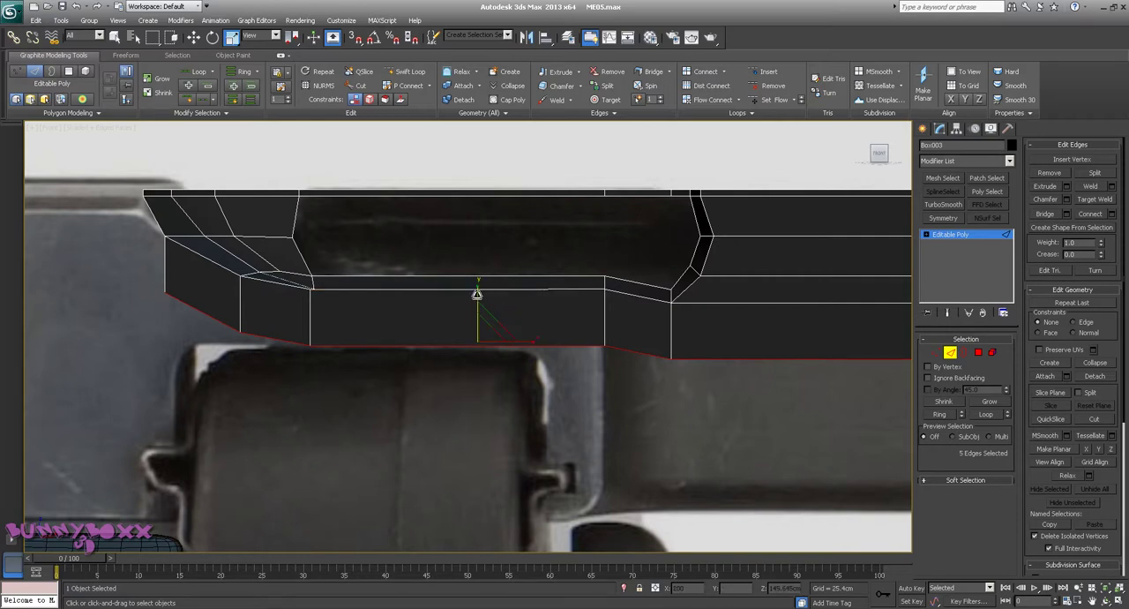
{"action": "left_click_drag", "start_coordinate": [475, 296], "coordinate": [468, 507]}
{"action": "left_click_drag", "start_coordinate": [476, 283], "coordinate": [495, 536]}
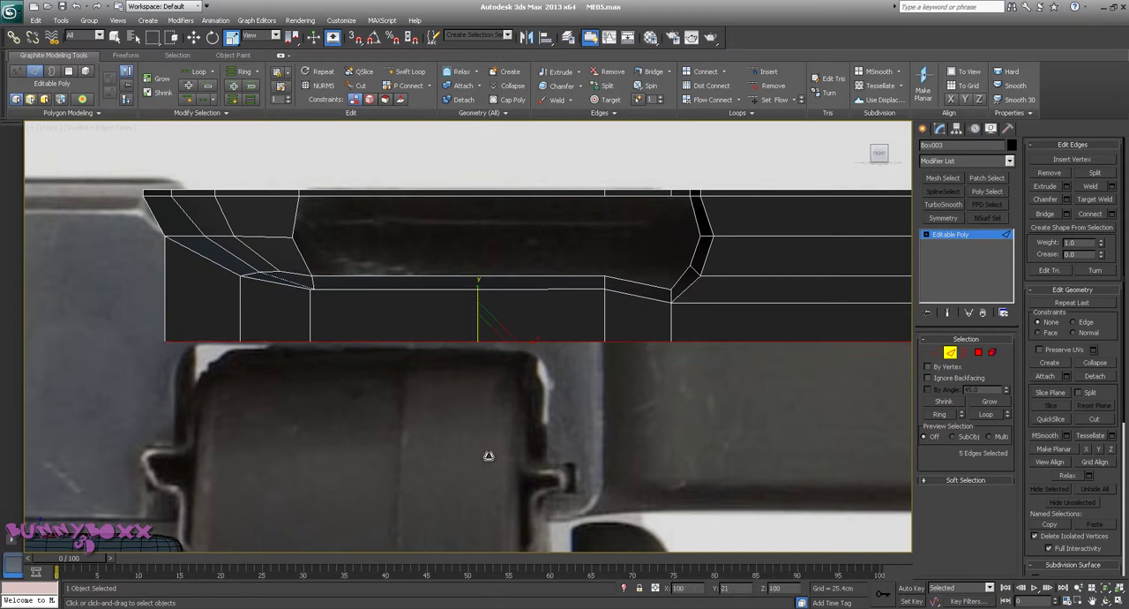
{"action": "middle_click_drag", "start_coordinate": [619, 322], "coordinate": [502, 282]}
{"action": "key", "text": "w"}
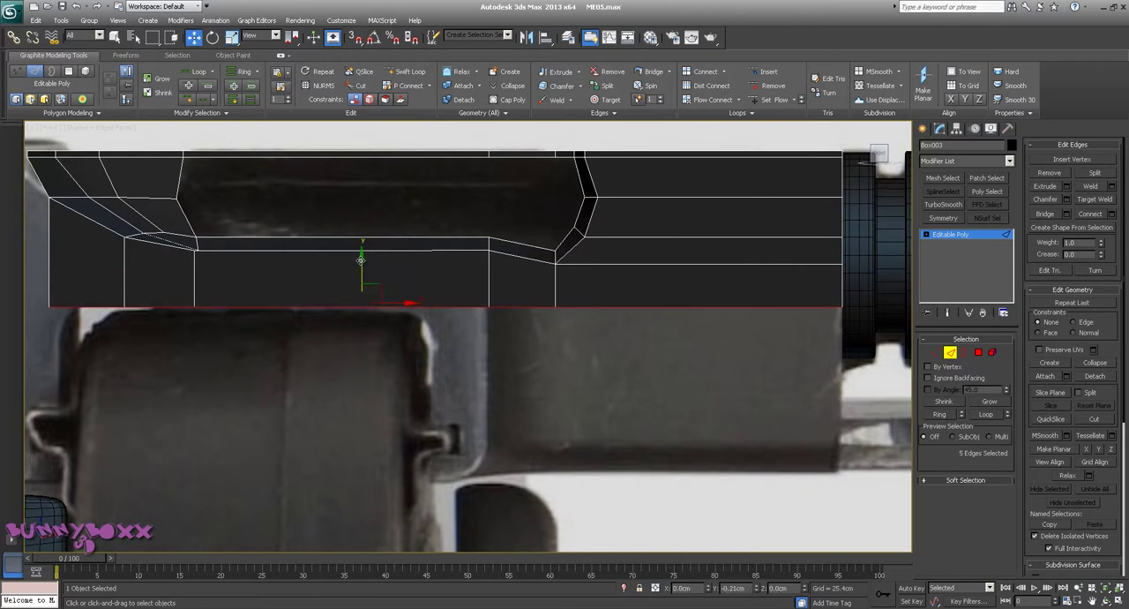
{"action": "mouse_move", "coordinate": [339, 207]}
{"action": "middle_mouse_down"}
{"action": "mouse_move", "coordinate": [426, 221]}
{"action": "mouse_move", "coordinate": [650, 290]}
{"action": "middle_mouse_up"}
{"action": "mouse_move", "coordinate": [532, 259]}
{"action": "middle_mouse_down"}
{"action": "mouse_move", "coordinate": [611, 269]}
{"action": "mouse_move", "coordinate": [610, 244]}
{"action": "middle_mouse_up"}
{"action": "scroll", "coordinate": [596, 265], "scroll_direction": "down", "scroll_amount": 5}
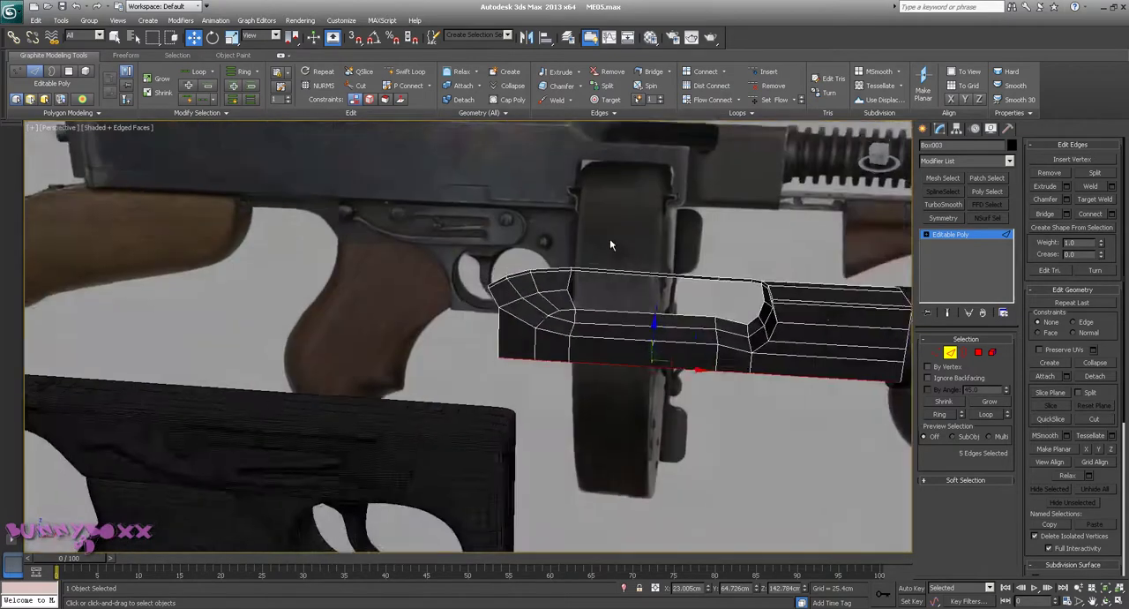
{"action": "scroll", "coordinate": [609, 244], "scroll_direction": "up", "scroll_amount": 4}
Pick two rear border edges, switch to the side view and extrude them back along the receiver
{"action": "left_click", "coordinate": [527, 332]}
{"action": "scroll", "coordinate": [605, 295], "scroll_direction": "up", "scroll_amount": 5}
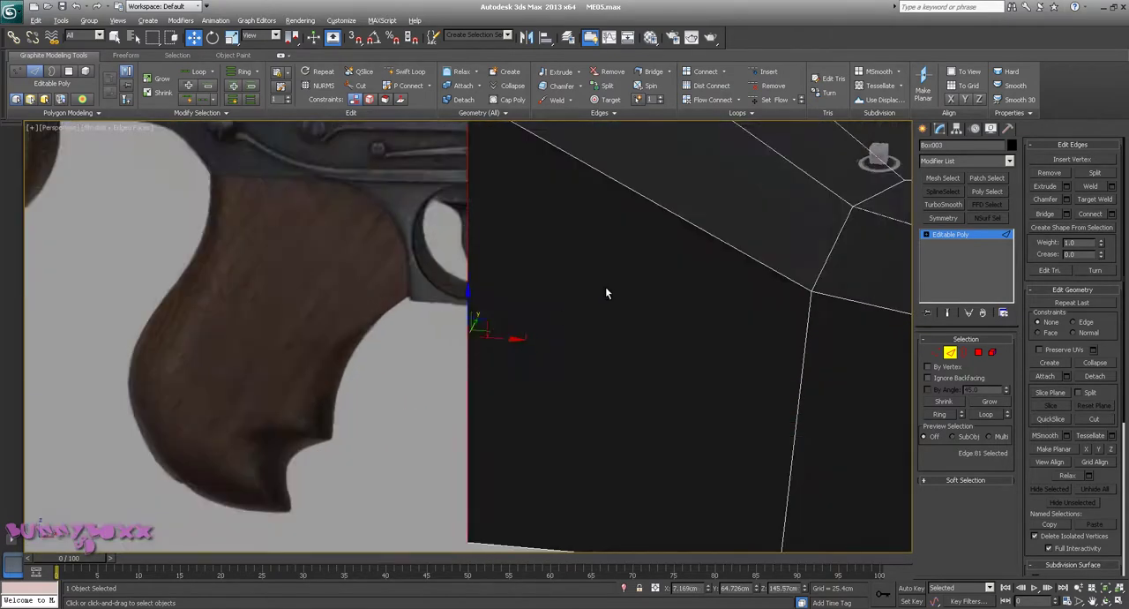
{"action": "middle_click_drag", "start_coordinate": [606, 295], "coordinate": [587, 279], "text": "alt"}
{"action": "scroll", "coordinate": [588, 279], "scroll_direction": "down", "scroll_amount": 5}
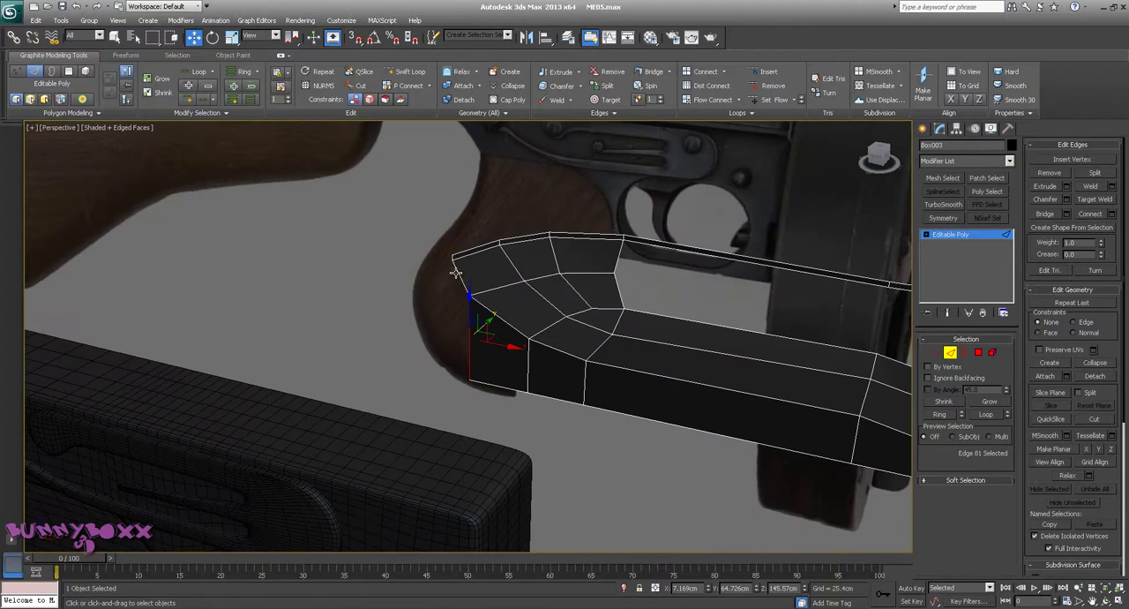
{"action": "left_click", "coordinate": [456, 274], "text": "ctrl"}
{"action": "mouse_move", "coordinate": [400, 244]}
{"action": "middle_mouse_down", "text": "alt"}
{"action": "mouse_move", "coordinate": [524, 259]}
{"action": "mouse_move", "coordinate": [526, 244]}
{"action": "mouse_move", "coordinate": [520, 251]}
{"action": "middle_mouse_up", "text": "alt"}
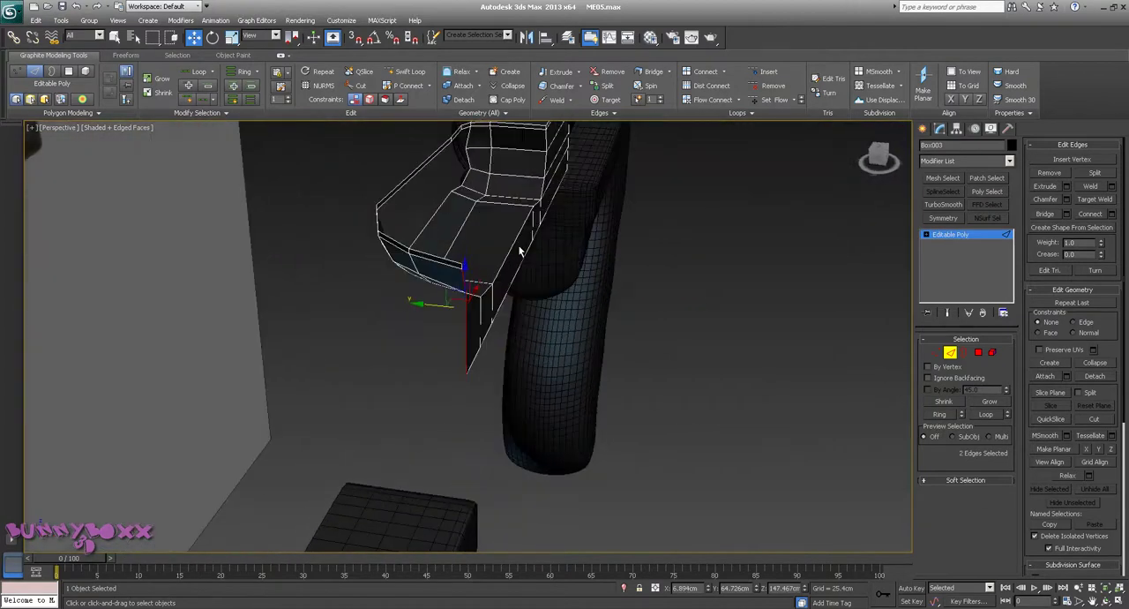
{"action": "scroll", "coordinate": [521, 252], "scroll_direction": "up", "scroll_amount": 3}
{"action": "middle_click_drag", "start_coordinate": [504, 308], "coordinate": [502, 326], "text": "alt"}
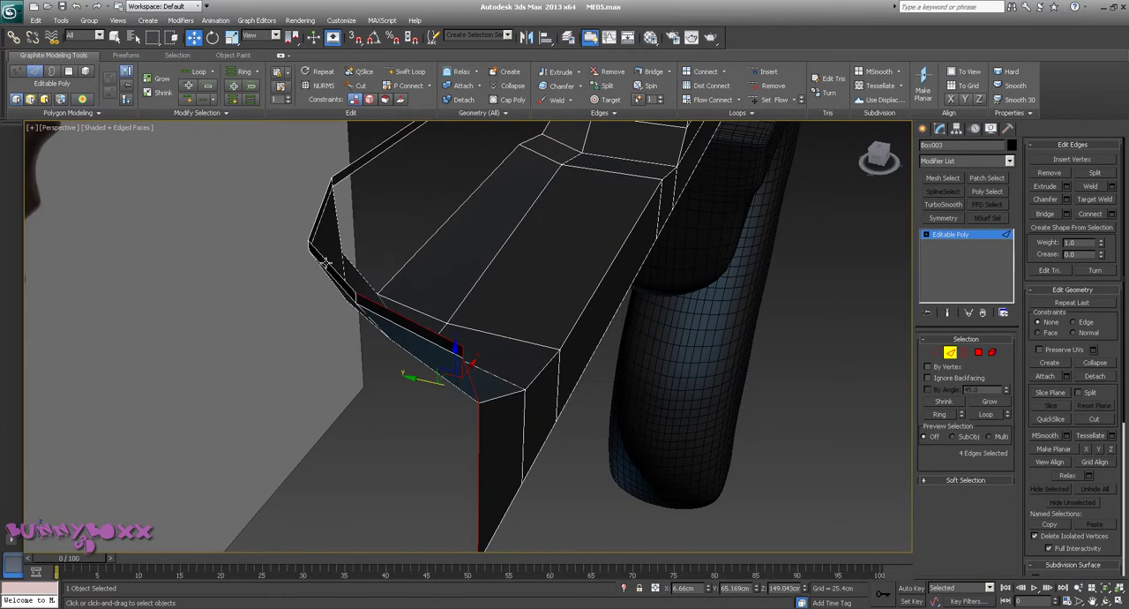
{"action": "mouse_move", "coordinate": [415, 258]}
{"action": "middle_mouse_down", "text": "alt"}
{"action": "mouse_move", "coordinate": [399, 228]}
{"action": "mouse_move", "coordinate": [524, 226]}
{"action": "mouse_move", "coordinate": [623, 304]}
{"action": "middle_mouse_up", "text": "alt"}
{"action": "scroll", "coordinate": [417, 226], "scroll_direction": "up", "scroll_amount": 2}
{"action": "key", "text": "v"}
{"action": "left_click", "coordinate": [446, 238]}
{"action": "left_click_drag", "start_coordinate": [648, 302], "coordinate": [494, 303], "text": "shift"}
Switch the viewport to Perspective with P and orbit around the chamfered shell
{"action": "key", "text": "e"}
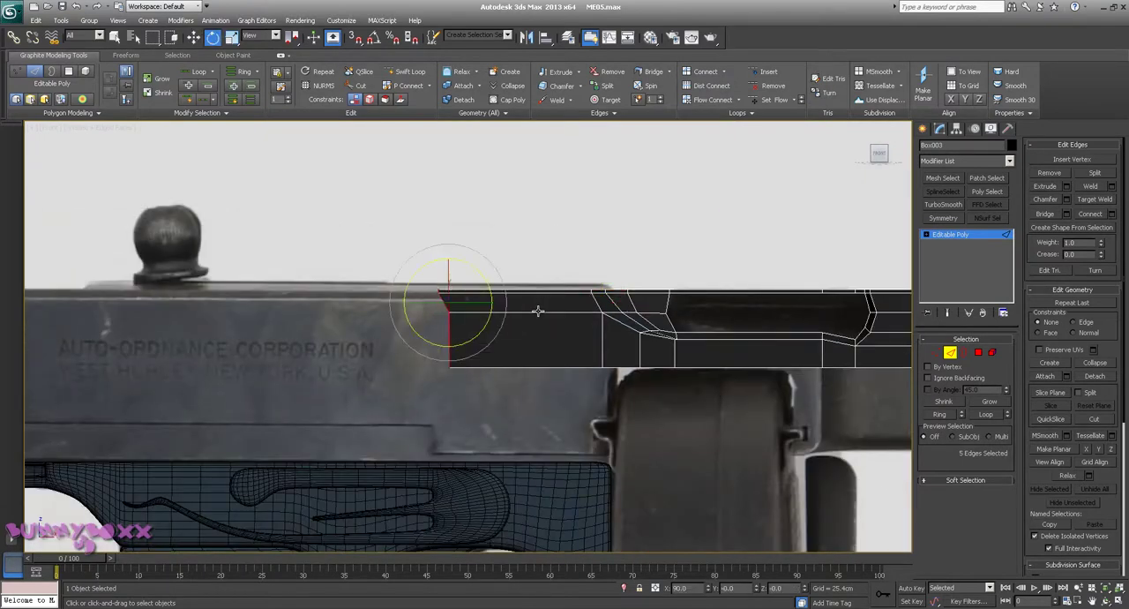
{"action": "key", "text": "r"}
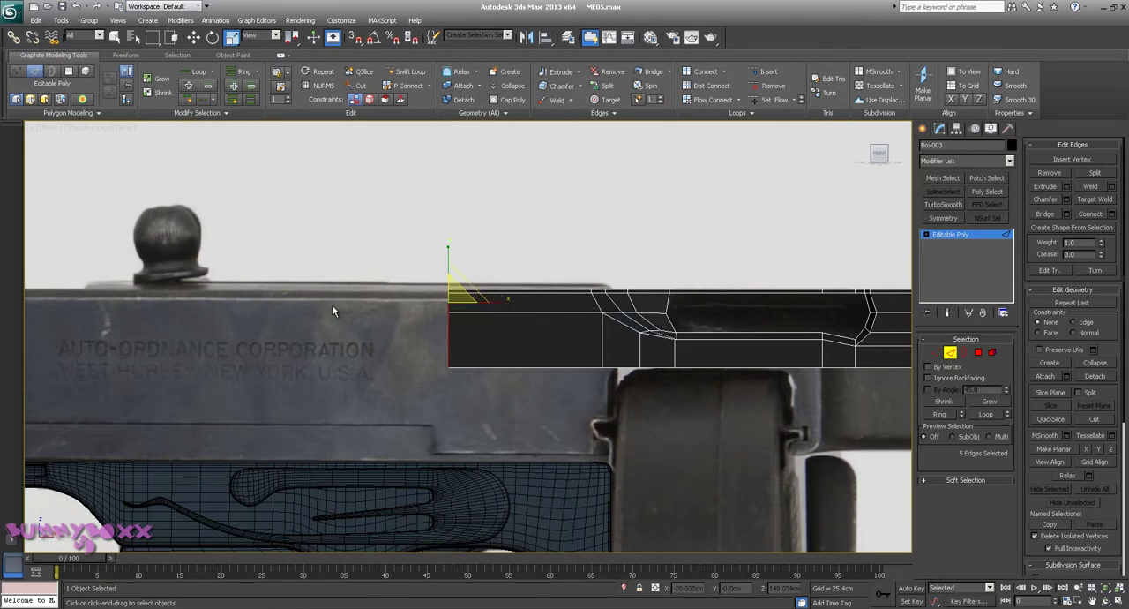
{"action": "key", "text": "p"}
{"action": "mouse_move", "coordinate": [383, 262]}
{"action": "middle_mouse_down", "text": "alt"}
{"action": "mouse_move", "coordinate": [554, 267]}
{"action": "mouse_move", "coordinate": [629, 285]}
{"action": "mouse_move", "coordinate": [697, 259]}
{"action": "mouse_move", "coordinate": [666, 254]}
{"action": "mouse_move", "coordinate": [576, 294]}
{"action": "mouse_move", "coordinate": [897, 327]}
{"action": "middle_mouse_up", "text": "alt"}
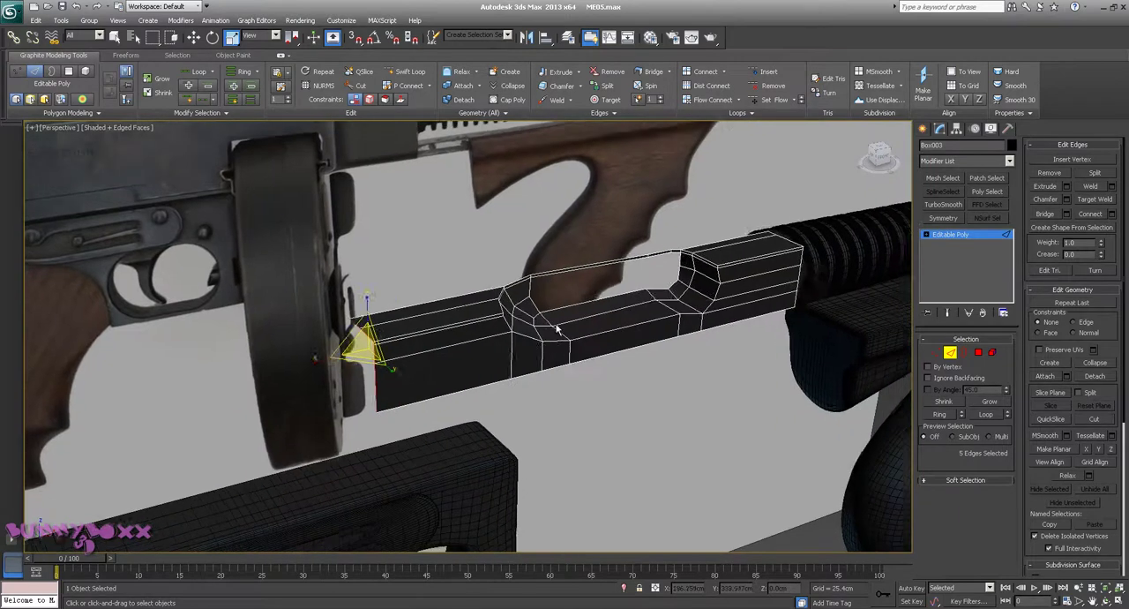
Exit Edge mode, deselect and reselect Box003, then enter Vertex mode with 1
{"action": "left_click", "coordinate": [950, 353]}
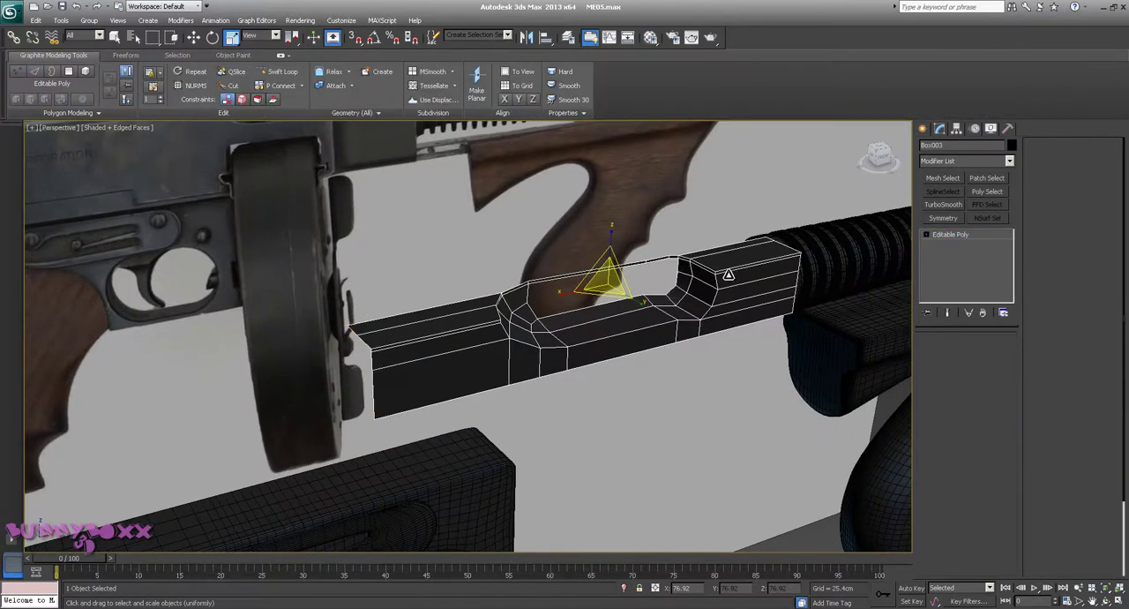
{"action": "middle_click_drag", "start_coordinate": [731, 265], "coordinate": [624, 304], "text": "alt"}
{"action": "left_click", "coordinate": [624, 304]}
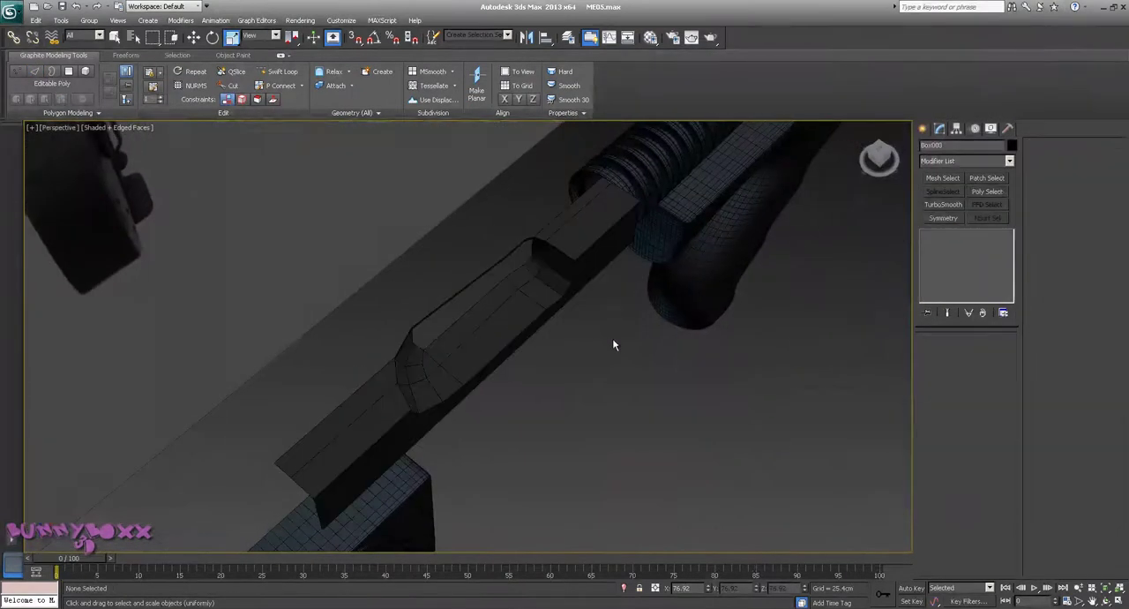
{"action": "scroll", "coordinate": [612, 343], "scroll_direction": "up", "scroll_amount": 3}
{"action": "scroll", "coordinate": [609, 358], "scroll_direction": "up", "scroll_amount": 3}
{"action": "mouse_move", "coordinate": [608, 351]}
{"action": "middle_mouse_down", "text": "alt"}
{"action": "mouse_move", "coordinate": [582, 306]}
{"action": "mouse_move", "coordinate": [492, 317]}
{"action": "middle_mouse_up", "text": "alt"}
{"action": "scroll", "coordinate": [582, 306], "scroll_direction": "down", "scroll_amount": 5}
{"action": "left_click", "coordinate": [466, 362]}
{"action": "scroll", "coordinate": [476, 357], "scroll_direction": "up", "scroll_amount": 4}
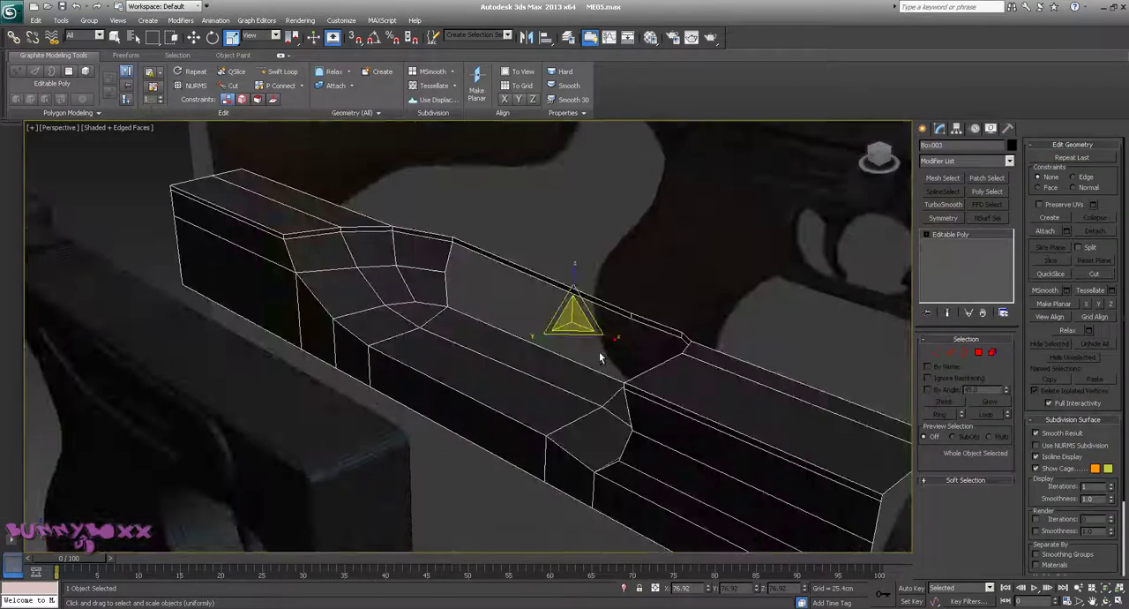
{"action": "mouse_move", "coordinate": [597, 353]}
{"action": "middle_mouse_down", "text": "alt"}
{"action": "mouse_move", "coordinate": [542, 352]}
{"action": "mouse_move", "coordinate": [727, 350]}
{"action": "mouse_move", "coordinate": [705, 371]}
{"action": "mouse_move", "coordinate": [732, 393]}
{"action": "middle_mouse_up", "text": "alt"}
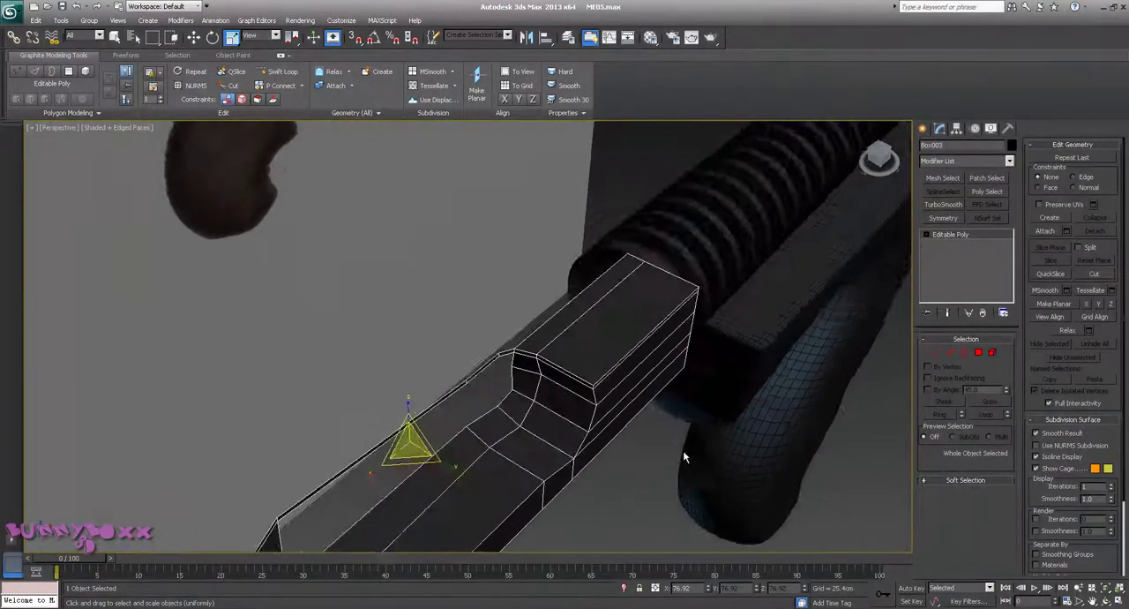
{"action": "scroll", "coordinate": [737, 398], "scroll_direction": "up", "scroll_amount": 4}
{"action": "key", "text": "1"}
{"action": "scroll", "coordinate": [736, 404], "scroll_direction": "down", "scroll_amount": 3}
{"action": "mouse_move", "coordinate": [630, 285]}
{"action": "middle_mouse_down", "text": "alt"}
{"action": "mouse_move", "coordinate": [640, 294]}
{"action": "mouse_move", "coordinate": [557, 326]}
{"action": "middle_mouse_up", "text": "alt"}
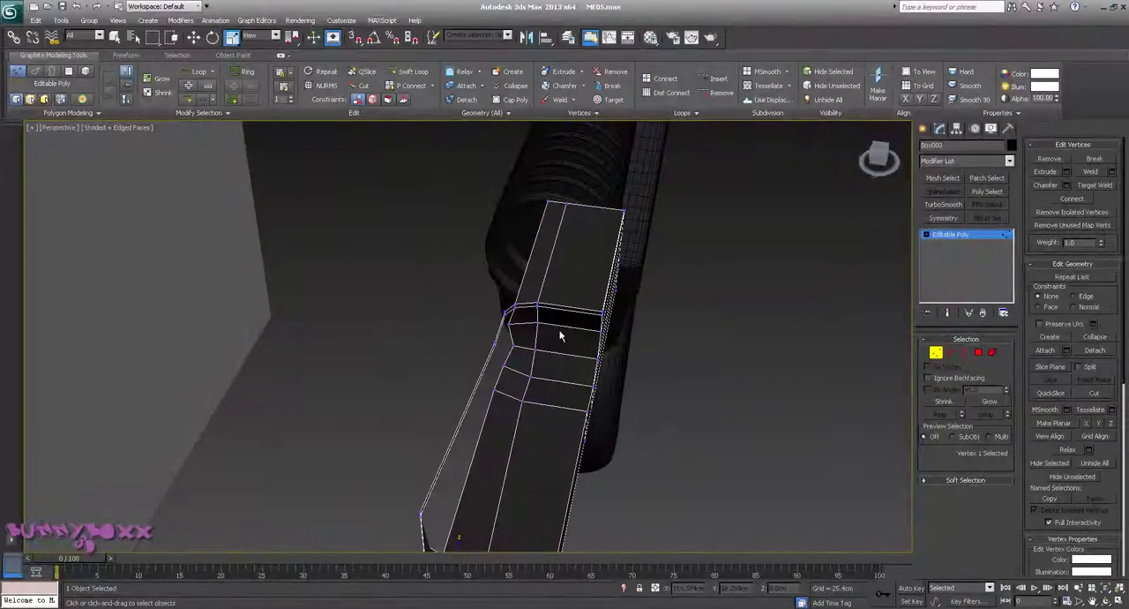
Frame the cutout-corner vertices and orbit to view the shell's inner faces
{"action": "left_click_drag", "start_coordinate": [557, 326], "coordinate": [512, 364]}
{"action": "key", "text": "z"}
{"action": "left_click", "coordinate": [596, 404]}
{"action": "scroll", "coordinate": [582, 379], "scroll_direction": "down", "scroll_amount": 3}
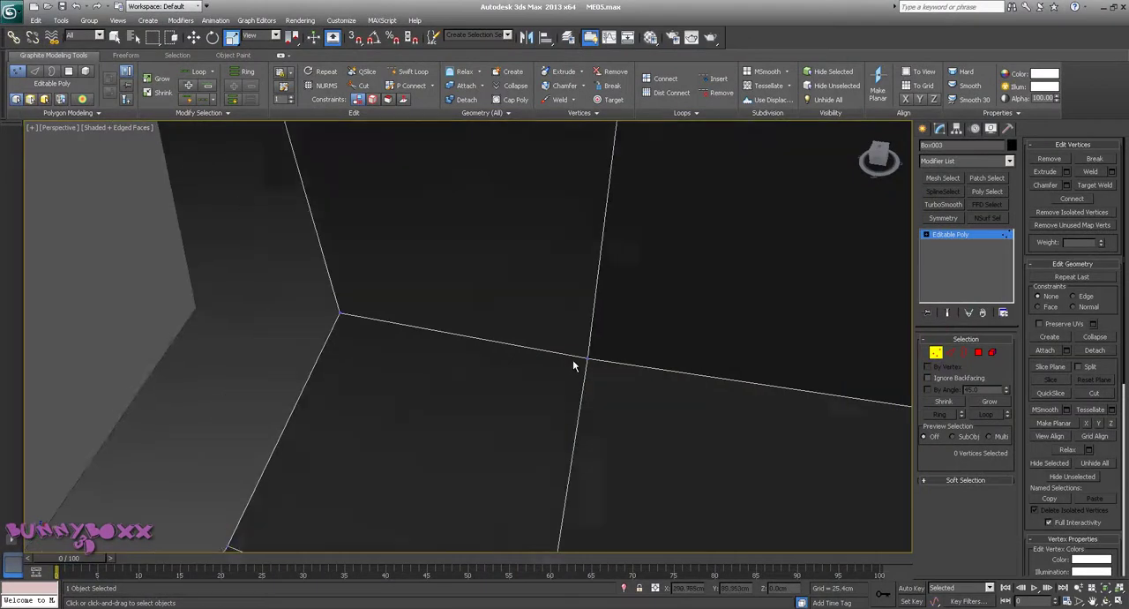
{"action": "scroll", "coordinate": [573, 359], "scroll_direction": "down", "scroll_amount": 2}
{"action": "middle_click_drag", "start_coordinate": [547, 350], "coordinate": [515, 312], "text": "alt"}
{"action": "scroll", "coordinate": [515, 312], "scroll_direction": "down", "scroll_amount": 2}
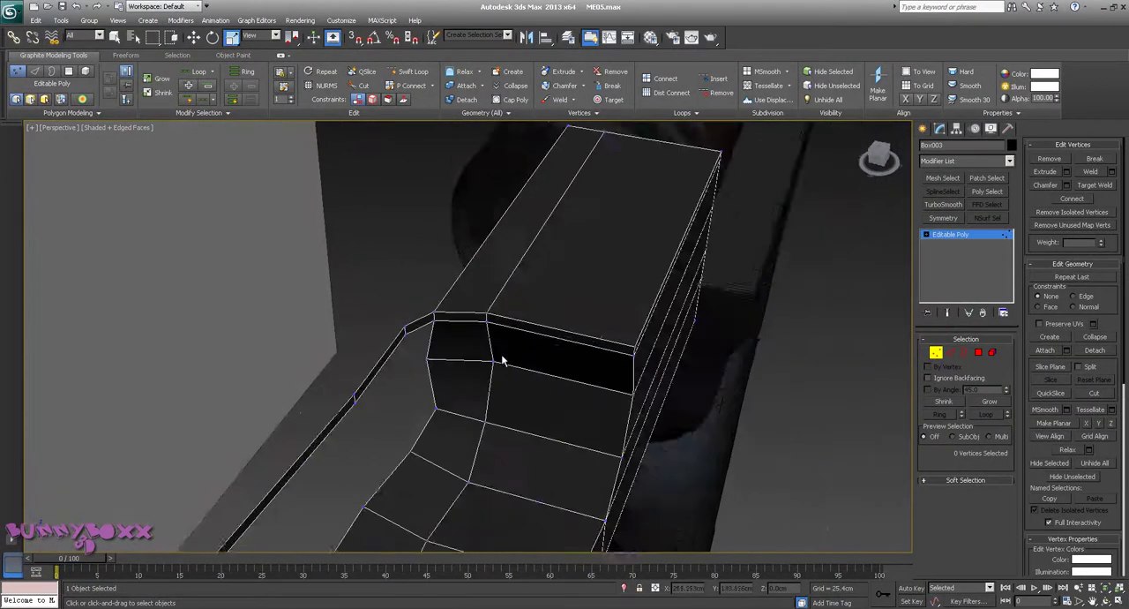
{"action": "mouse_move", "coordinate": [503, 361]}
{"action": "middle_mouse_down", "text": "alt"}
{"action": "mouse_move", "coordinate": [494, 342]}
{"action": "mouse_move", "coordinate": [516, 348]}
{"action": "middle_mouse_up", "text": "alt"}
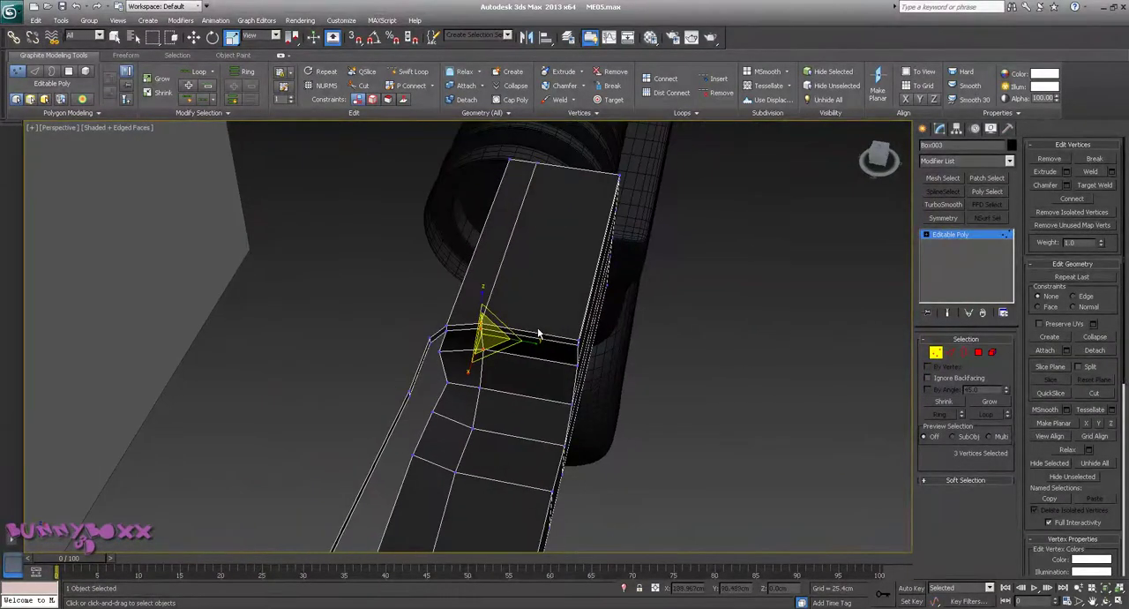
Slide the cutout's top vertices along the top edge and shift the corner vertices right
{"action": "key", "text": "w"}
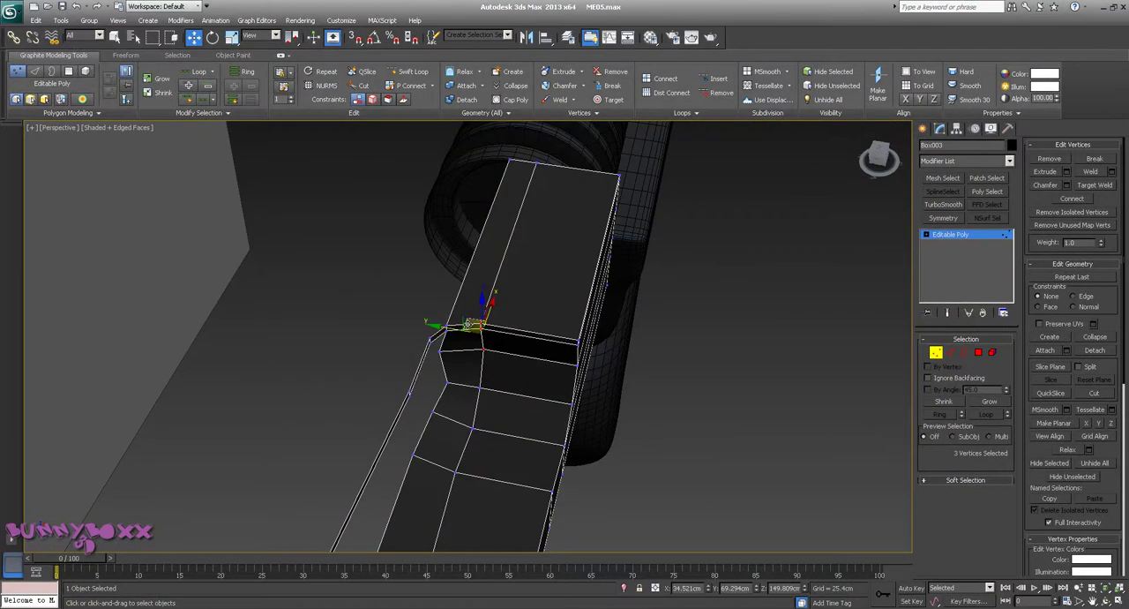
{"action": "left_click_drag", "start_coordinate": [471, 325], "coordinate": [511, 331]}
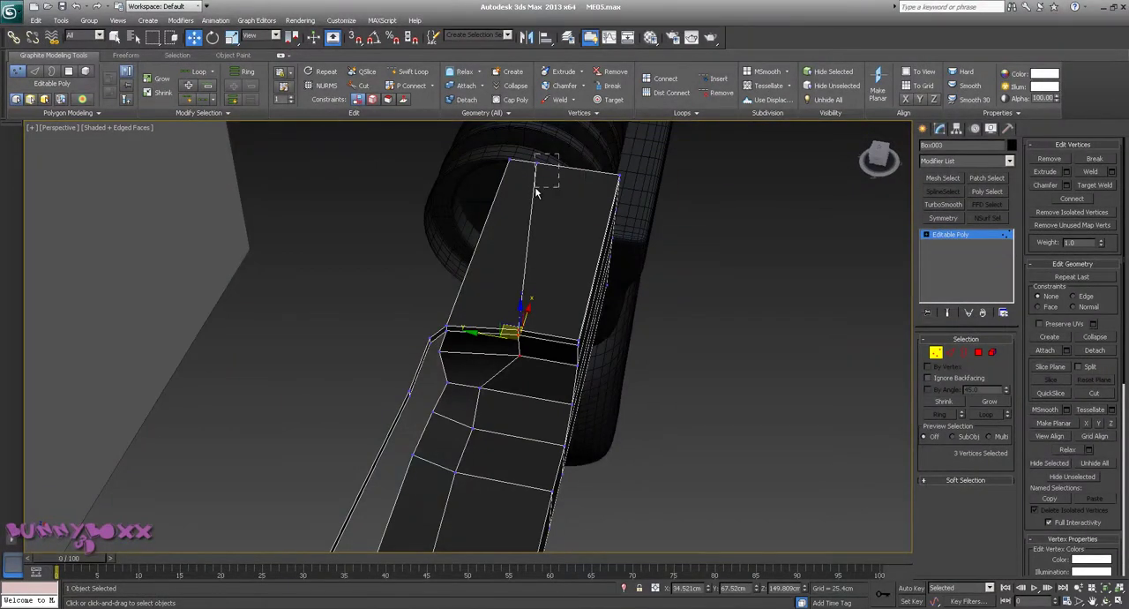
{"action": "left_click_drag", "start_coordinate": [536, 193], "coordinate": [555, 168]}
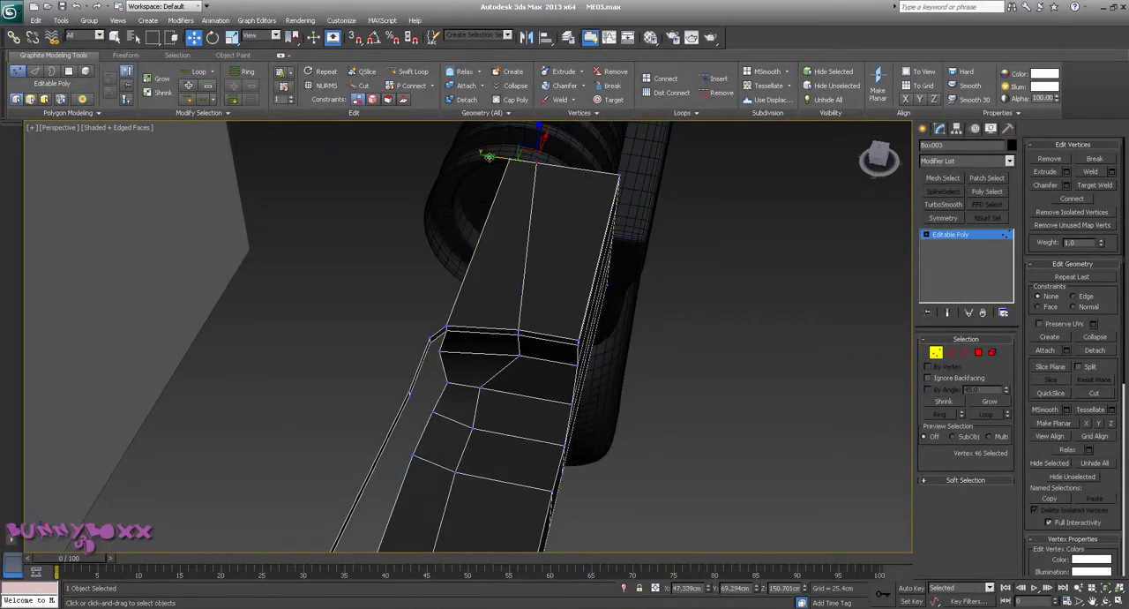
{"action": "left_click_drag", "start_coordinate": [489, 157], "coordinate": [522, 161]}
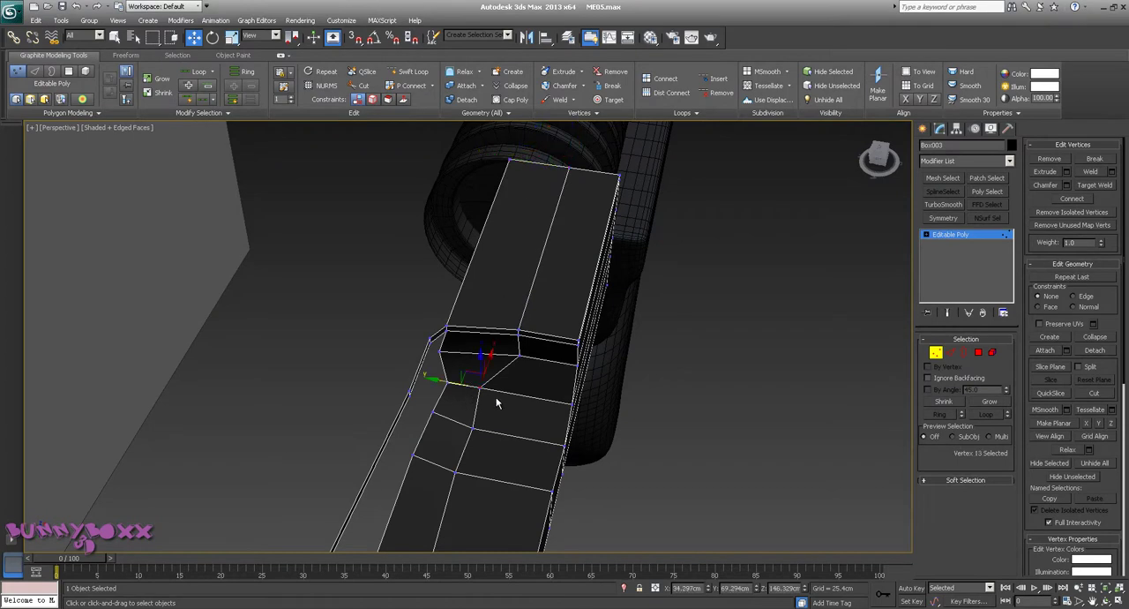
{"action": "middle_click_drag", "start_coordinate": [486, 384], "coordinate": [448, 353], "text": "alt"}
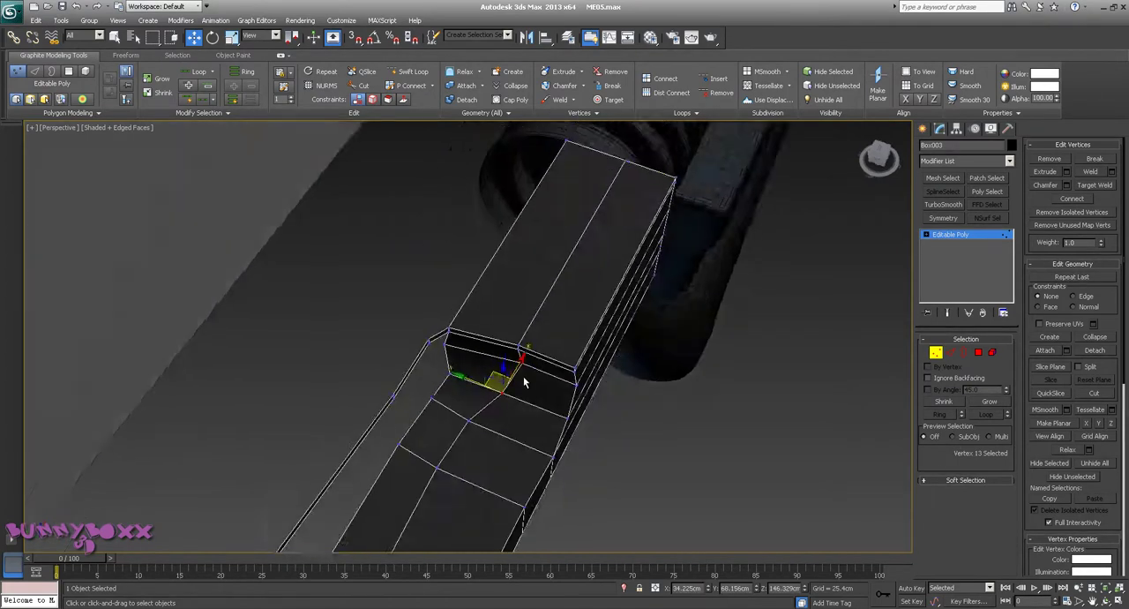
{"action": "left_click_drag", "start_coordinate": [465, 381], "coordinate": [461, 394]}
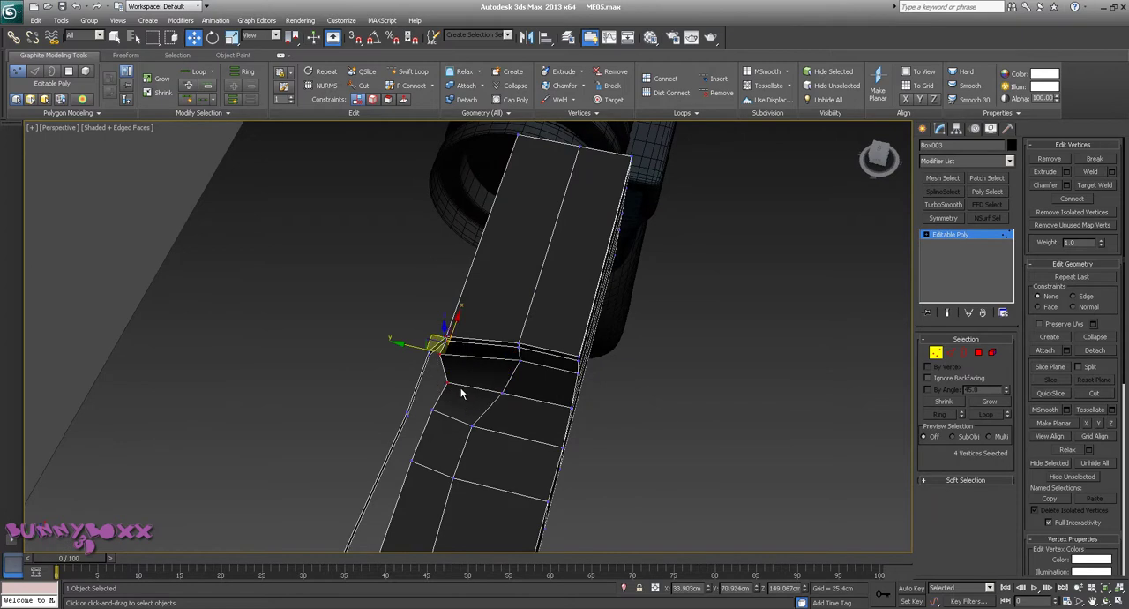
{"action": "left_click_drag", "start_coordinate": [432, 338], "coordinate": [451, 350]}
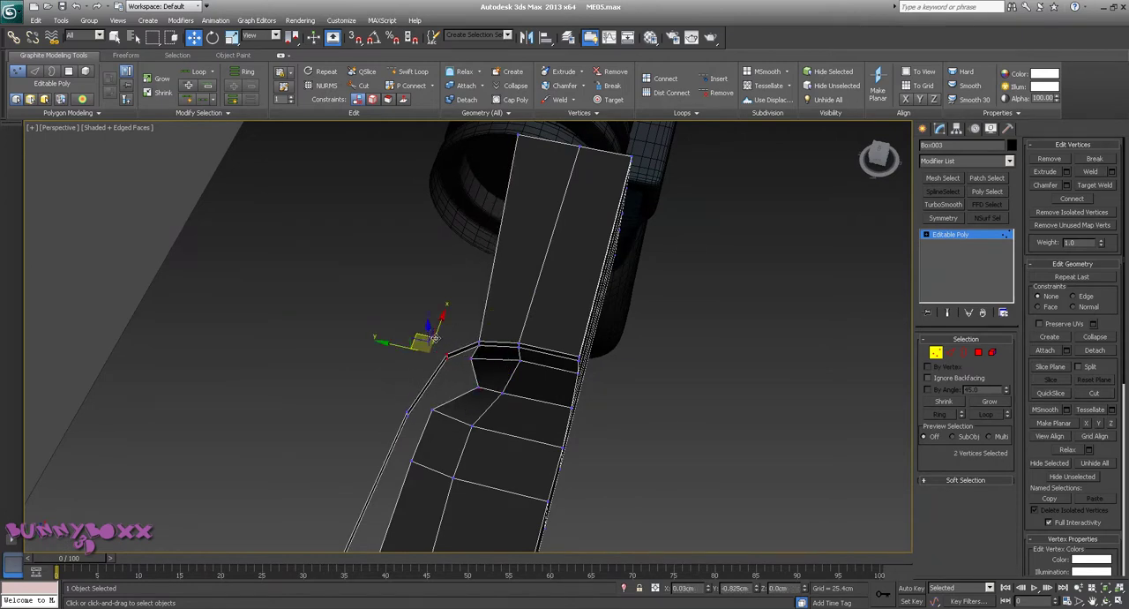
Move a vertex toward the cutout corner, then check it in the side reference view
{"action": "middle_click_drag", "start_coordinate": [432, 336], "coordinate": [365, 370], "text": "alt"}
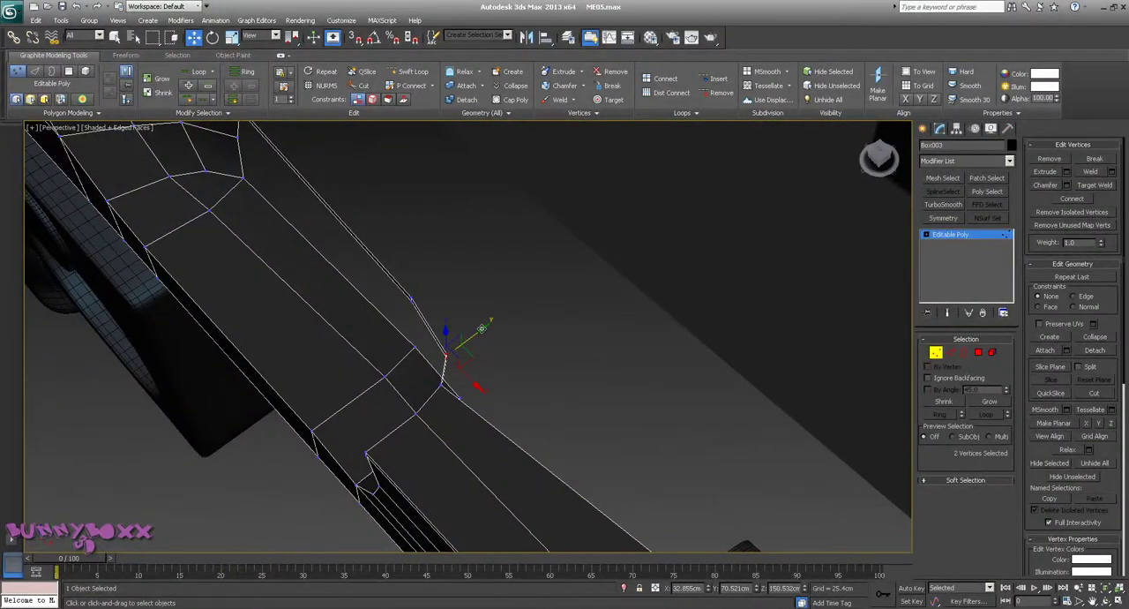
{"action": "middle_click_drag", "start_coordinate": [480, 331], "coordinate": [508, 336], "text": "alt"}
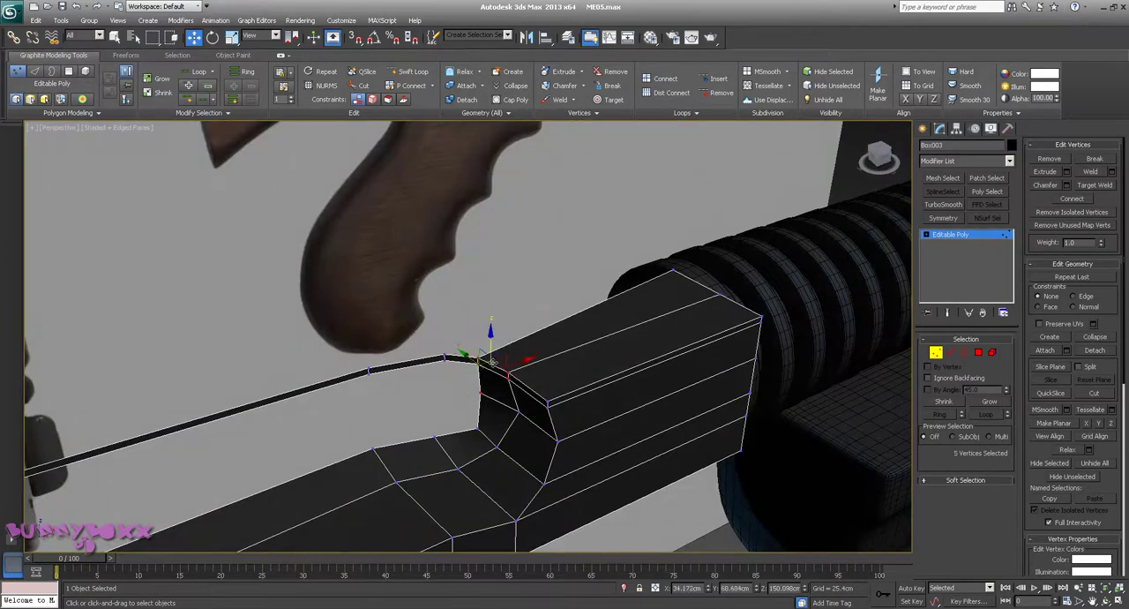
{"action": "left_click_drag", "start_coordinate": [492, 361], "coordinate": [470, 355]}
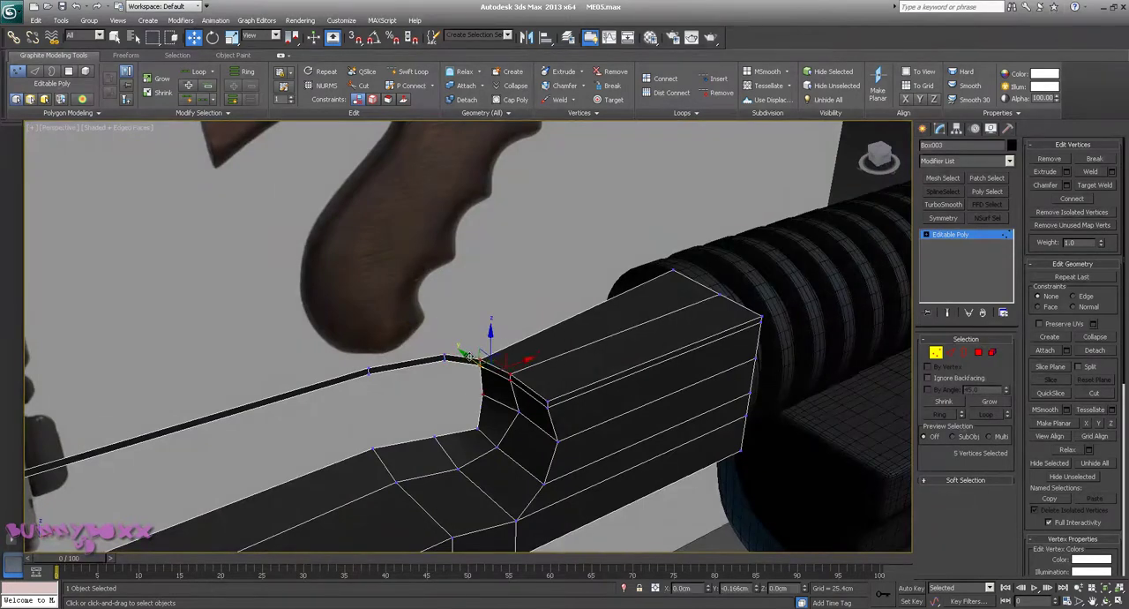
{"action": "middle_click_drag", "start_coordinate": [470, 355], "coordinate": [448, 350], "text": "alt"}
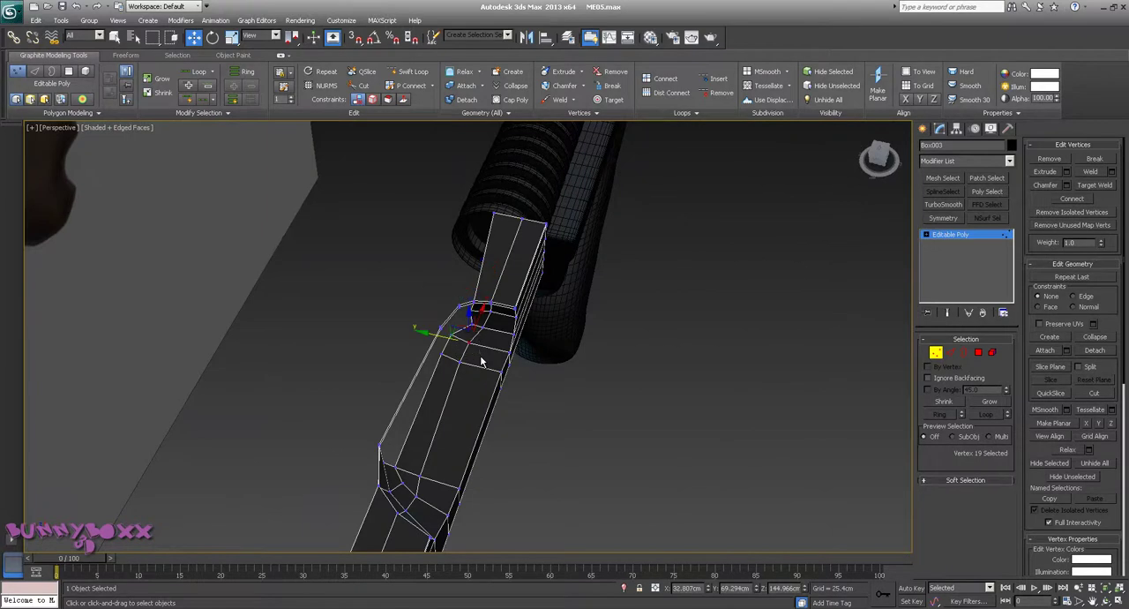
{"action": "scroll", "coordinate": [476, 358], "scroll_direction": "up", "scroll_amount": 3}
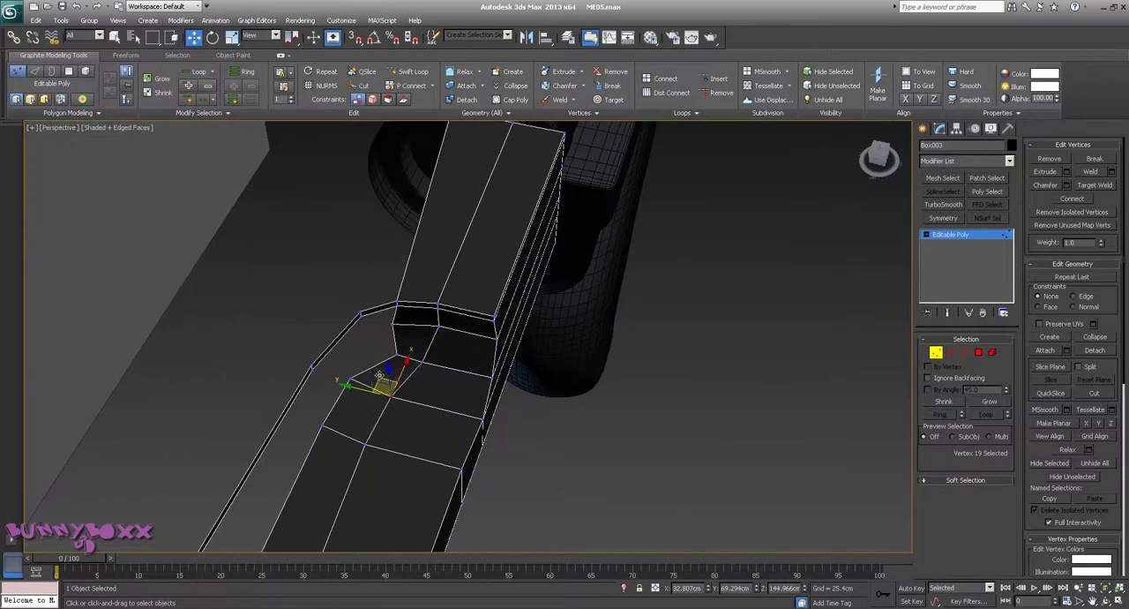
{"action": "mouse_move", "coordinate": [379, 375]}
{"action": "left_mouse_down"}
{"action": "mouse_move", "coordinate": [338, 399]}
{"action": "mouse_move", "coordinate": [344, 365]}
{"action": "mouse_move", "coordinate": [295, 453]}
{"action": "left_mouse_up"}
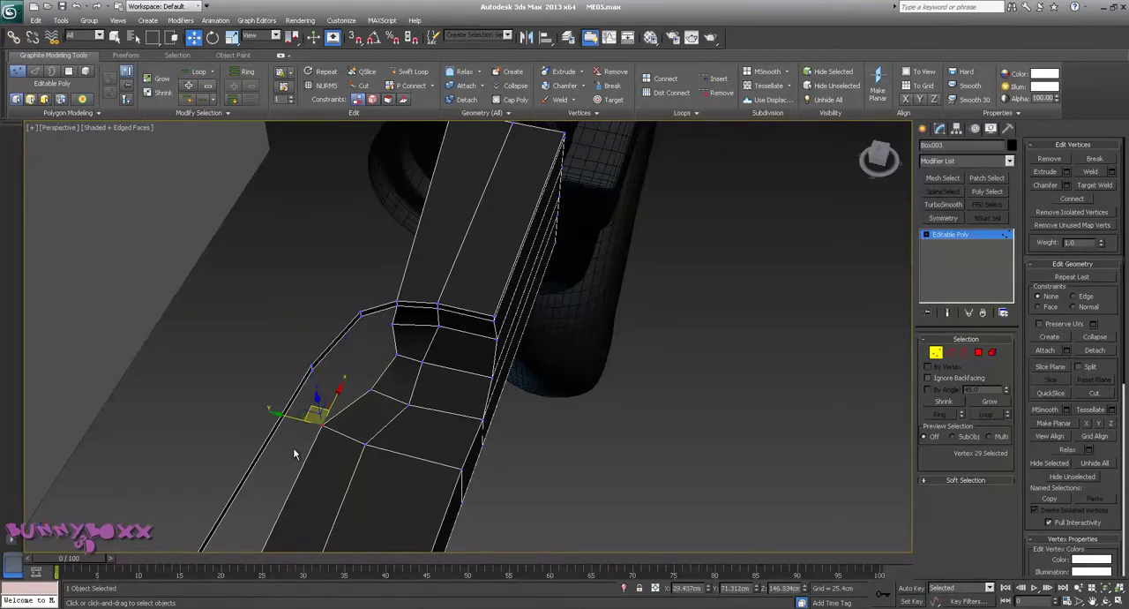
{"action": "left_click_drag", "start_coordinate": [313, 407], "coordinate": [311, 413]}
{"action": "key", "text": "f"}
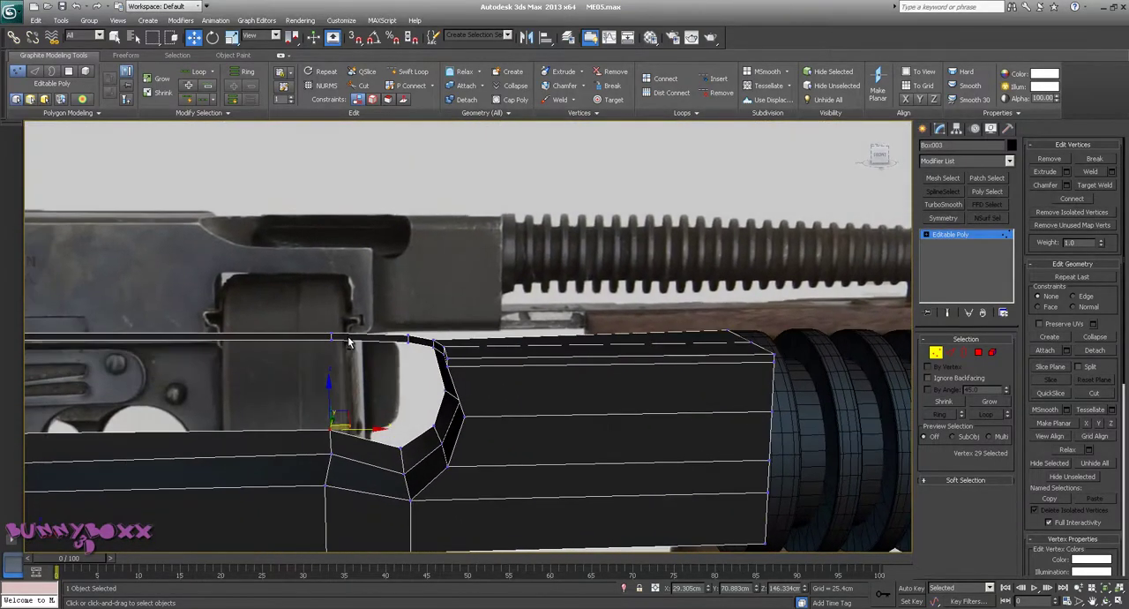
Move eight cutout vertices right and one cutout vertex slightly left
{"action": "mouse_move", "coordinate": [352, 350]}
{"action": "middle_mouse_down", "text": "alt"}
{"action": "mouse_move", "coordinate": [481, 386]}
{"action": "mouse_move", "coordinate": [500, 340]}
{"action": "mouse_move", "coordinate": [484, 379]}
{"action": "mouse_move", "coordinate": [375, 331]}
{"action": "middle_mouse_up", "text": "alt"}
{"action": "left_click_drag", "start_coordinate": [373, 323], "coordinate": [454, 411]}
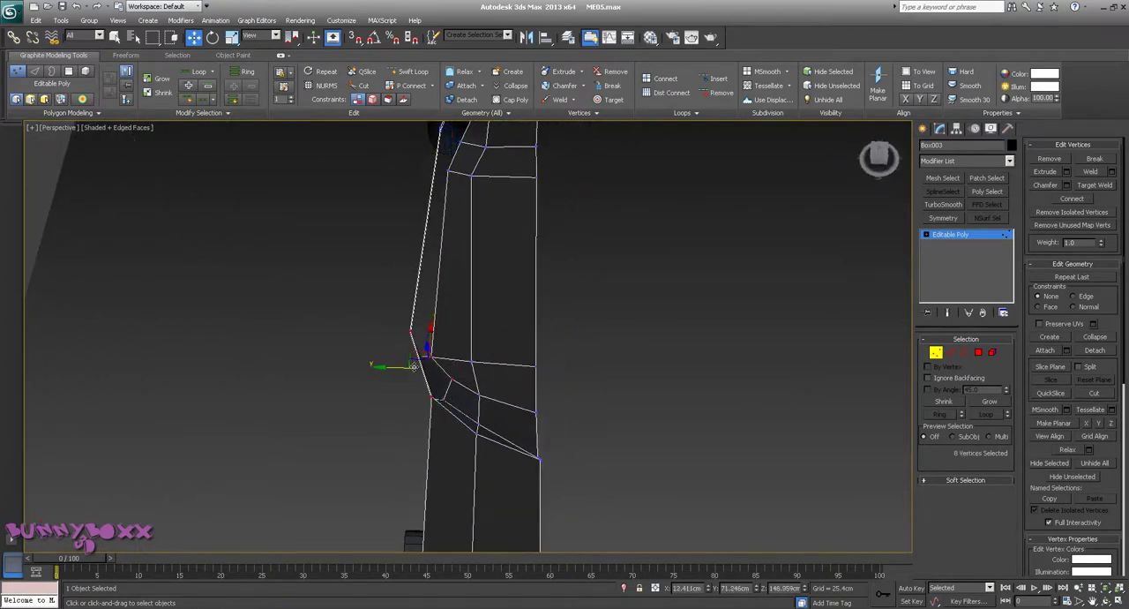
{"action": "left_click_drag", "start_coordinate": [414, 354], "coordinate": [424, 354]}
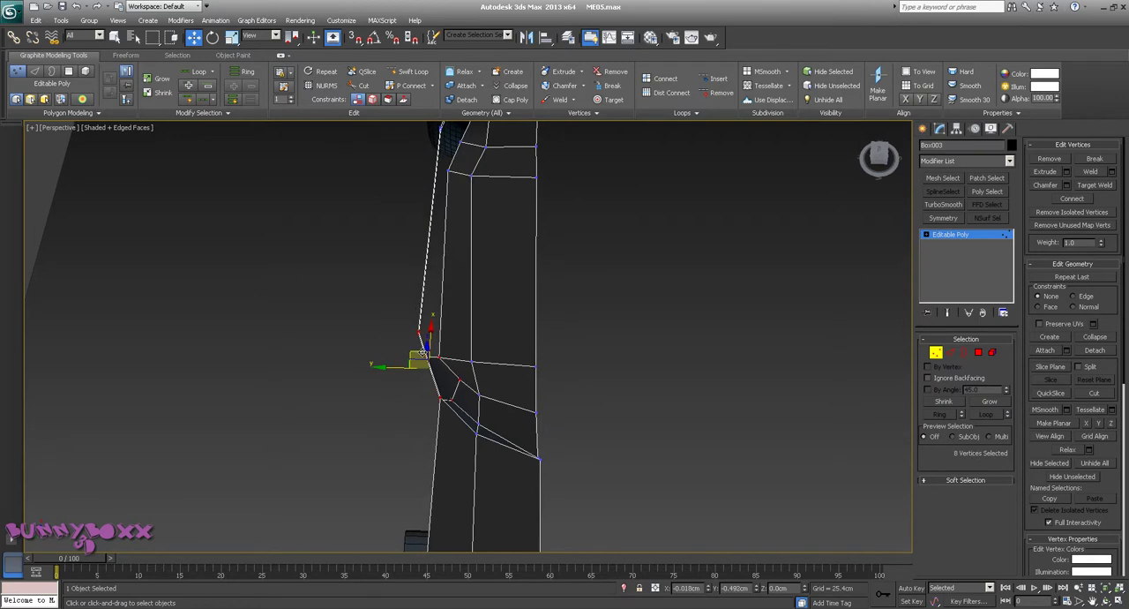
{"action": "middle_click_drag", "start_coordinate": [424, 354], "coordinate": [424, 403], "text": "alt"}
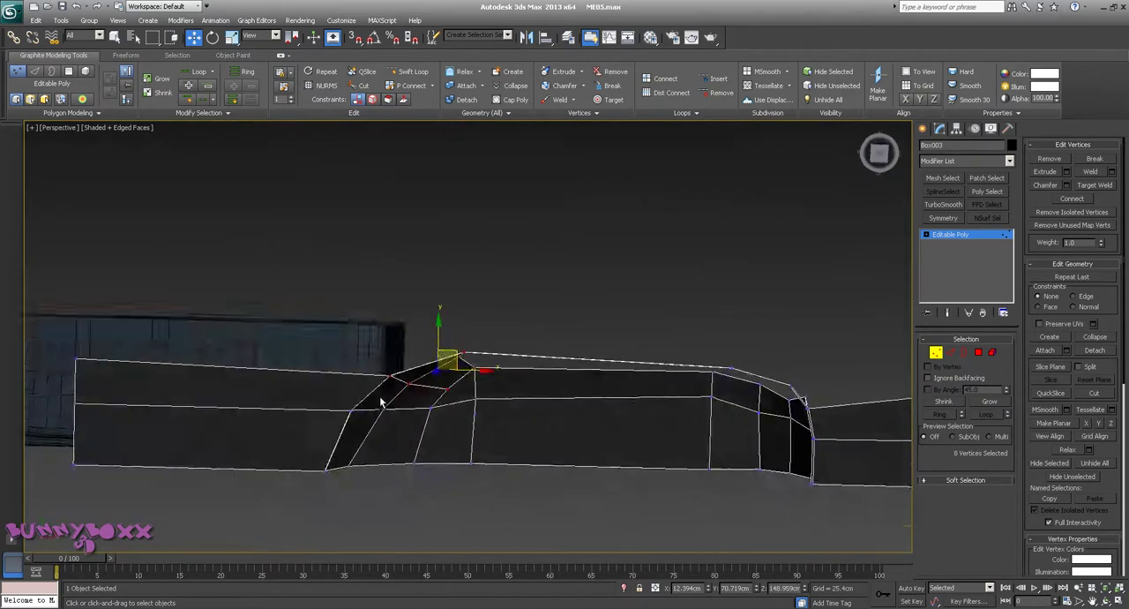
{"action": "left_click", "coordinate": [421, 385]}
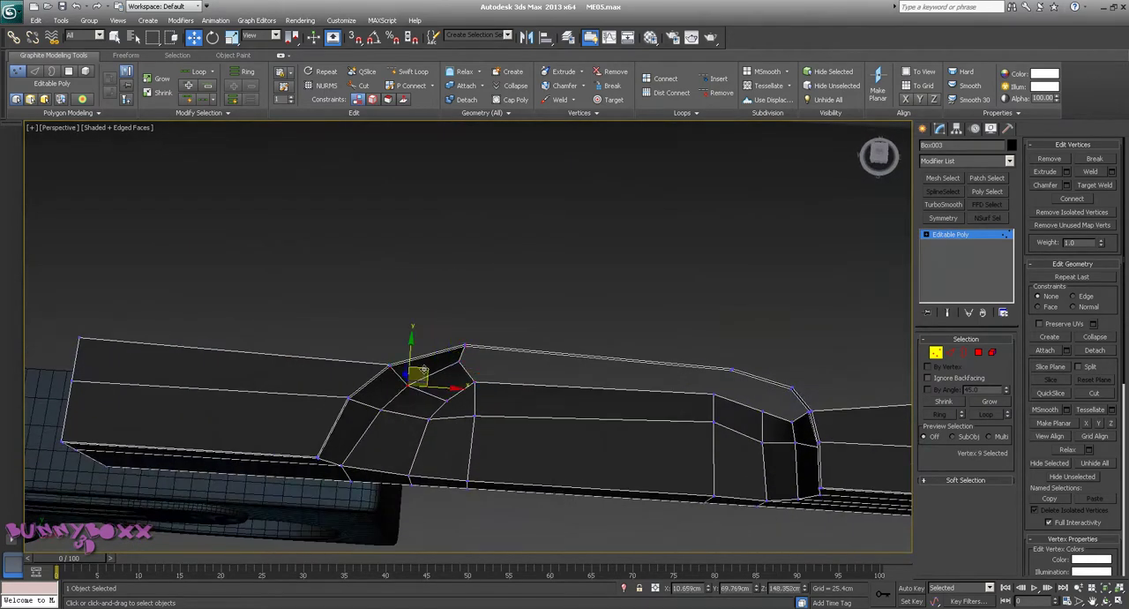
{"action": "mouse_move", "coordinate": [423, 370]}
{"action": "left_mouse_down"}
{"action": "mouse_move", "coordinate": [414, 365]}
{"action": "mouse_move", "coordinate": [399, 402]}
{"action": "mouse_move", "coordinate": [395, 393]}
{"action": "left_mouse_up"}
Grow a cutout vertex selection to its neighbours and shift them slightly left
{"action": "left_click", "coordinate": [449, 399]}
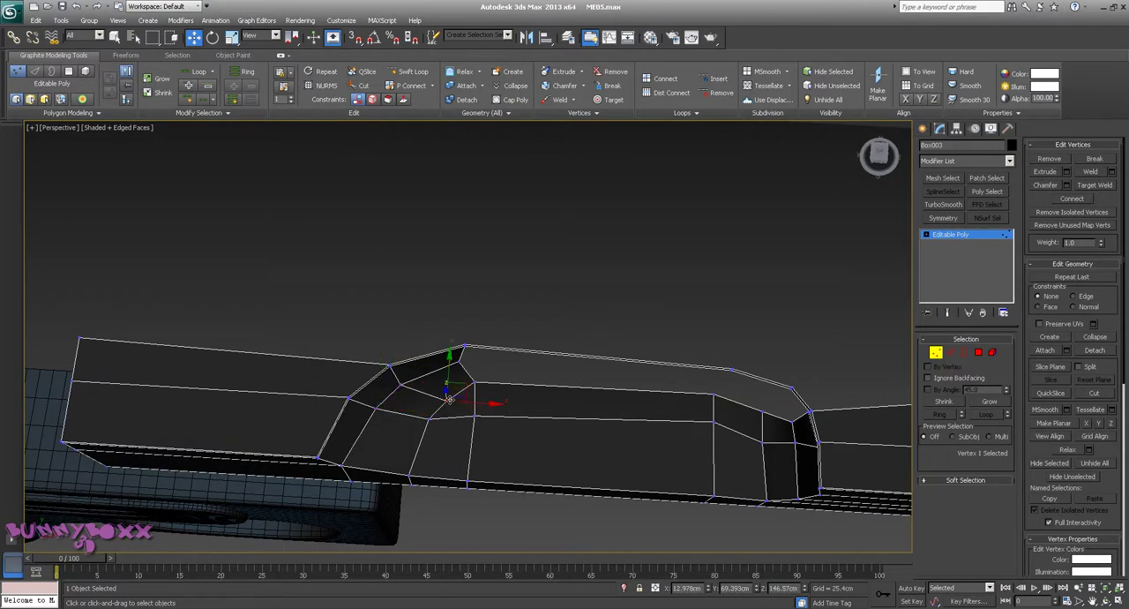
{"action": "key", "text": "ctrl+a"}
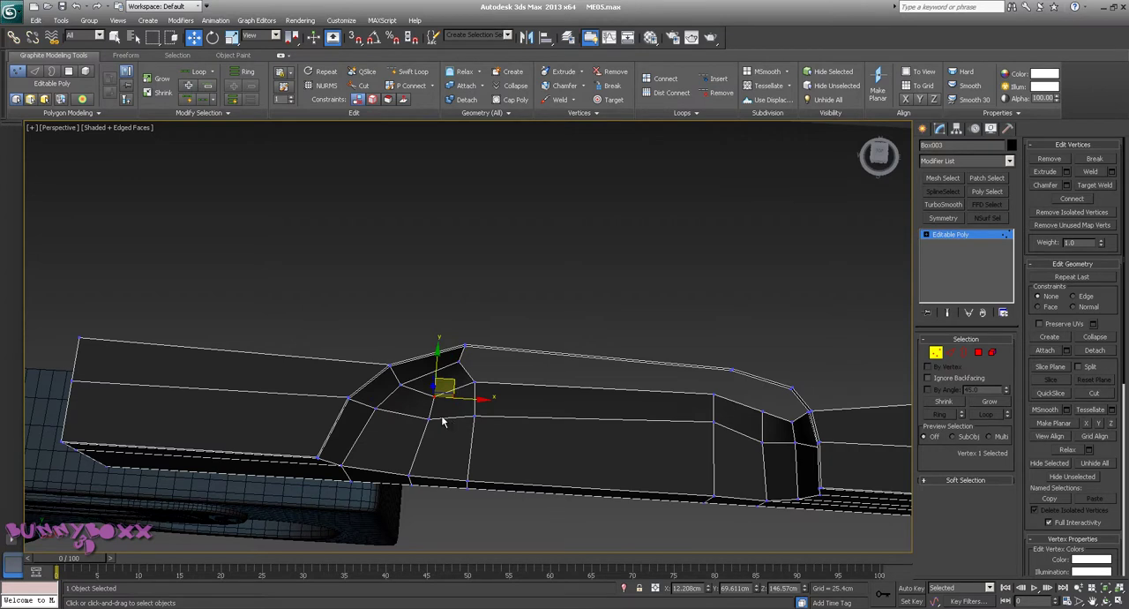
{"action": "left_click_drag", "start_coordinate": [447, 404], "coordinate": [440, 402]}
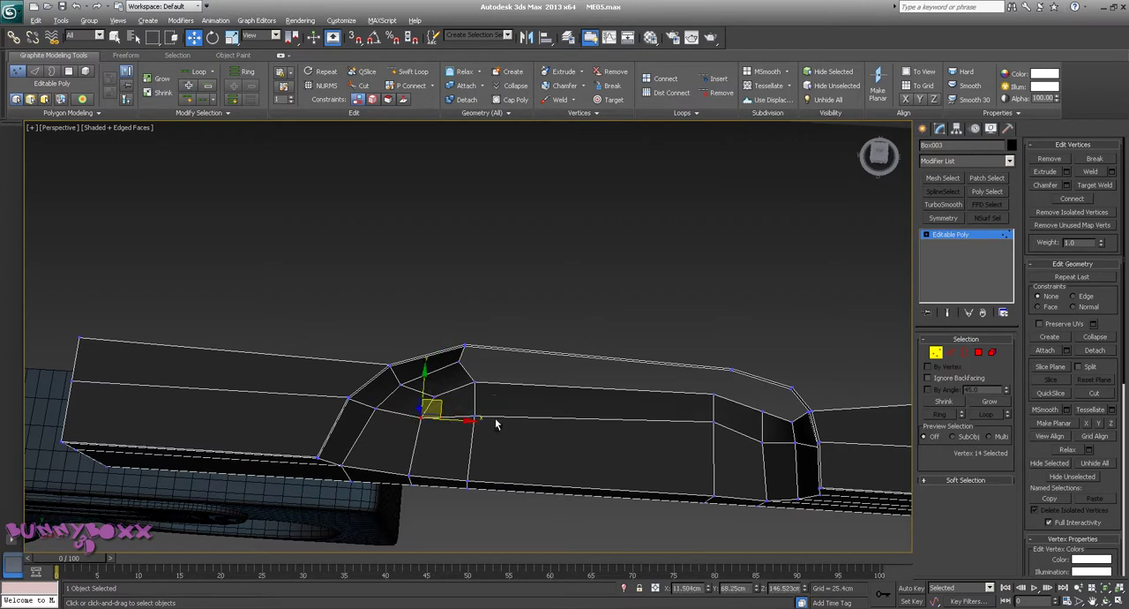
{"action": "middle_click_drag", "start_coordinate": [496, 424], "coordinate": [477, 437], "text": "alt"}
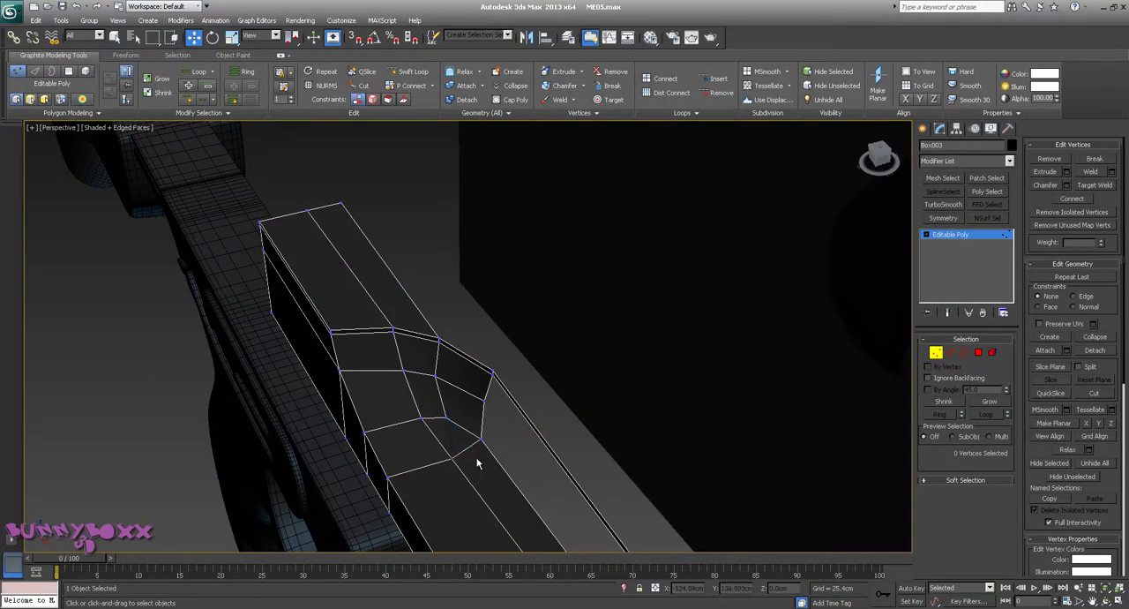
{"action": "left_click_drag", "start_coordinate": [466, 467], "coordinate": [498, 434]}
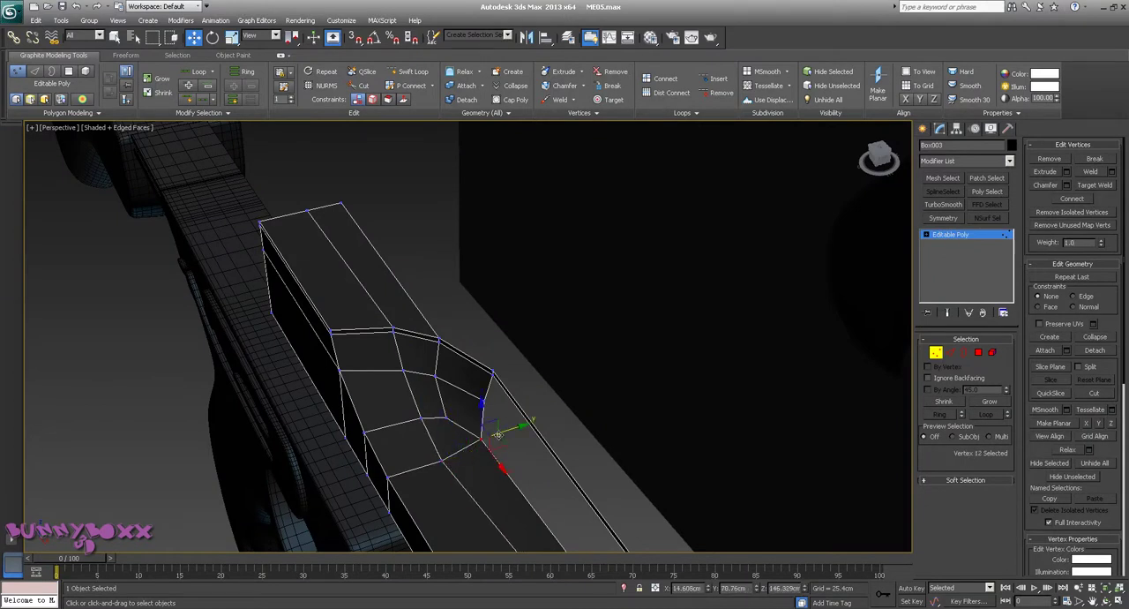
{"action": "mouse_move", "coordinate": [499, 438]}
{"action": "middle_mouse_down", "text": "alt"}
{"action": "mouse_move", "coordinate": [534, 391]}
{"action": "mouse_move", "coordinate": [543, 418]}
{"action": "mouse_move", "coordinate": [461, 396]}
{"action": "mouse_move", "coordinate": [478, 405]}
{"action": "middle_mouse_up", "text": "alt"}
Nudge two vertices on the cutout edge slightly sideways
{"action": "left_click", "coordinate": [461, 408]}
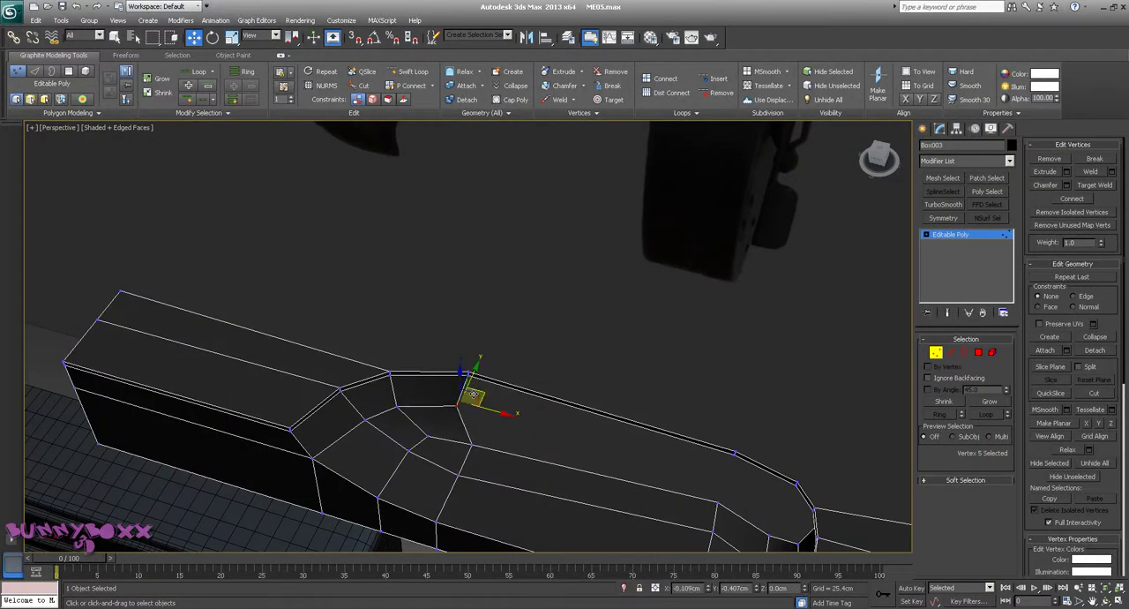
{"action": "mouse_move", "coordinate": [472, 394]}
{"action": "middle_mouse_down", "text": "alt"}
{"action": "mouse_move", "coordinate": [486, 373]}
{"action": "mouse_move", "coordinate": [461, 335]}
{"action": "mouse_move", "coordinate": [484, 353]}
{"action": "middle_mouse_up", "text": "alt"}
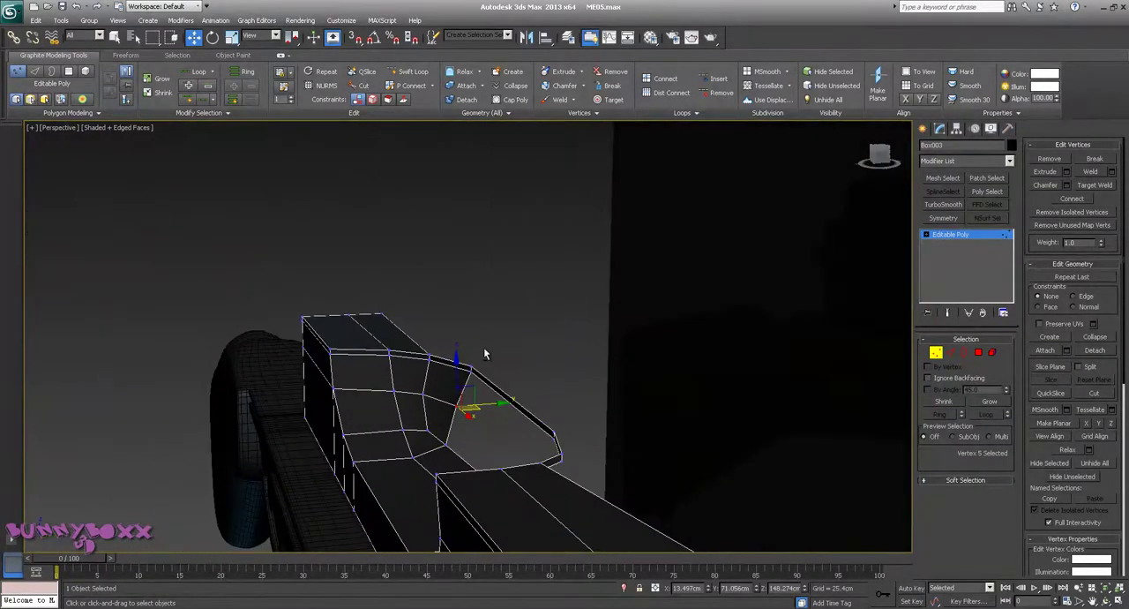
{"action": "left_click_drag", "start_coordinate": [464, 388], "coordinate": [561, 350]}
{"action": "mouse_move", "coordinate": [561, 351]}
{"action": "middle_mouse_down", "text": "alt"}
{"action": "mouse_move", "coordinate": [518, 370]}
{"action": "mouse_move", "coordinate": [525, 377]}
{"action": "middle_mouse_up", "text": "alt"}
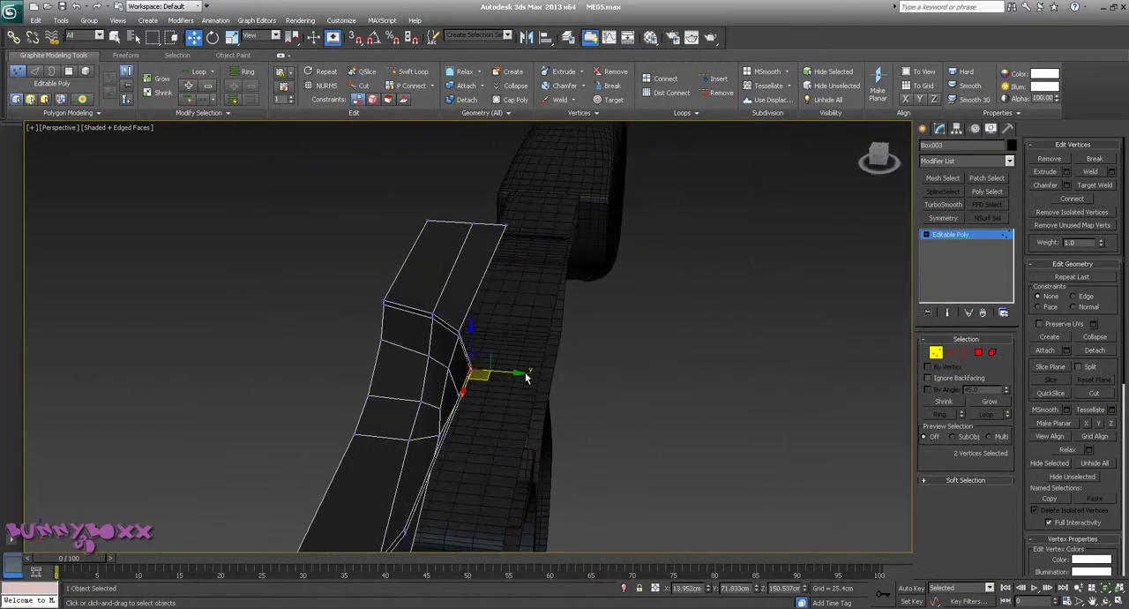
{"action": "left_click_drag", "start_coordinate": [515, 373], "coordinate": [508, 373]}
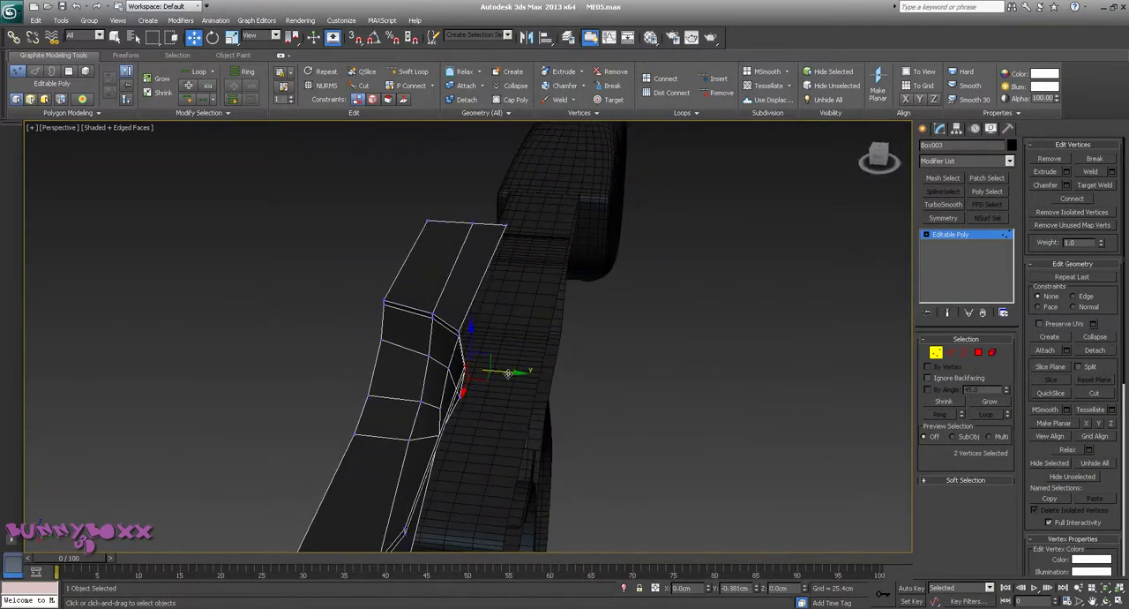
Shift another cutout-edge vertex, checking it against the gun reference from above and side
{"action": "left_click", "coordinate": [471, 406]}
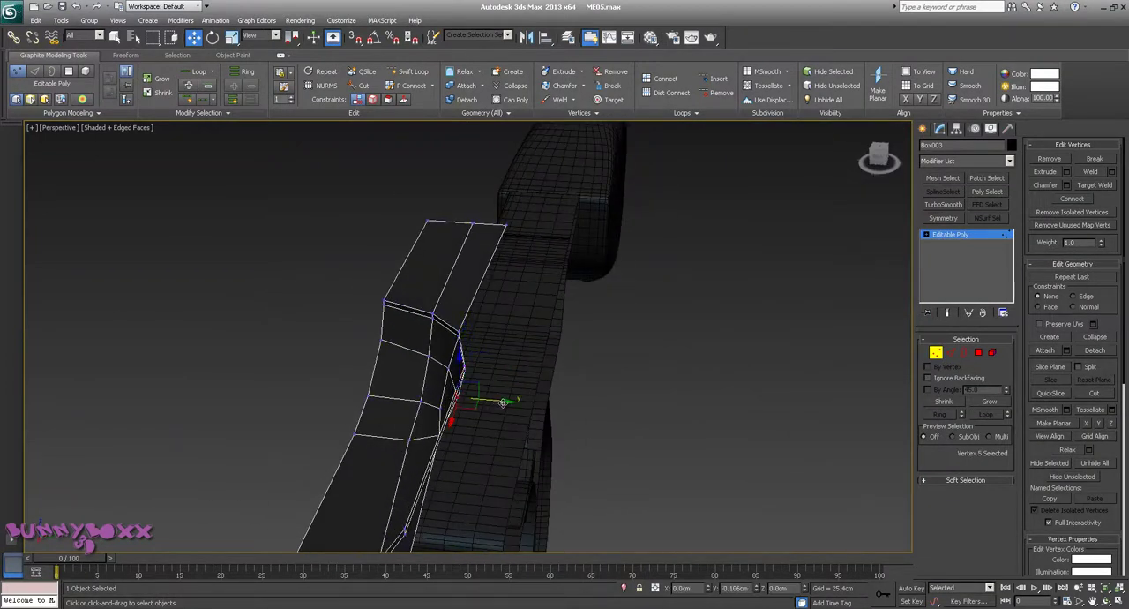
{"action": "mouse_move", "coordinate": [498, 403]}
{"action": "middle_mouse_down", "text": "alt"}
{"action": "mouse_move", "coordinate": [512, 383]}
{"action": "mouse_move", "coordinate": [498, 396]}
{"action": "mouse_move", "coordinate": [626, 441]}
{"action": "mouse_move", "coordinate": [656, 408]}
{"action": "mouse_move", "coordinate": [589, 390]}
{"action": "mouse_move", "coordinate": [664, 331]}
{"action": "middle_mouse_up", "text": "alt"}
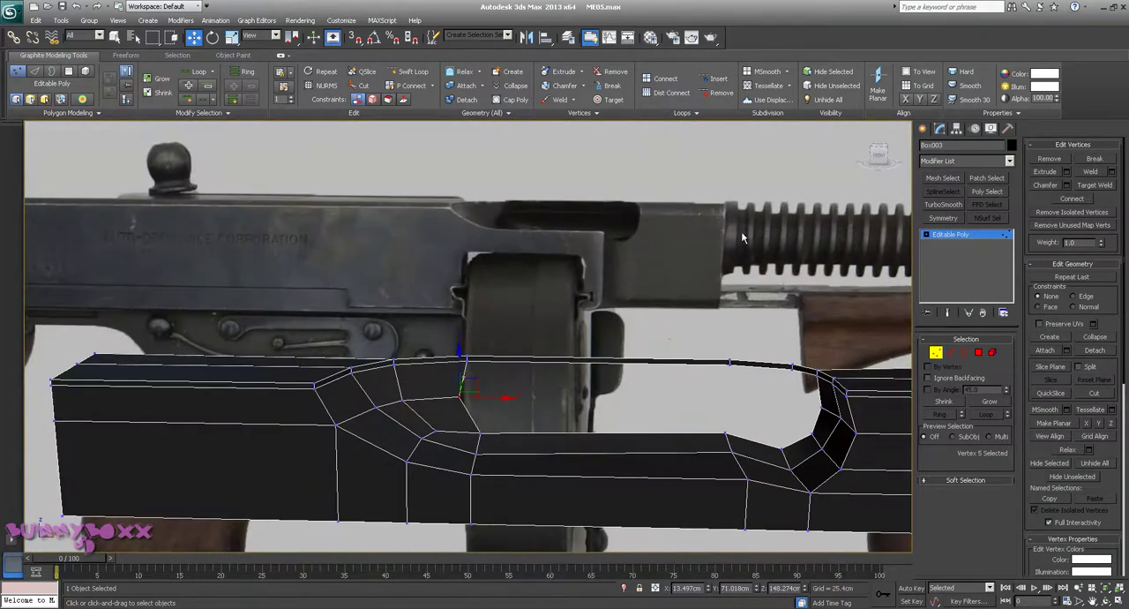
{"action": "mouse_move", "coordinate": [571, 276]}
{"action": "middle_mouse_down", "text": "alt"}
{"action": "mouse_move", "coordinate": [611, 265]}
{"action": "mouse_move", "coordinate": [568, 312]}
{"action": "mouse_move", "coordinate": [529, 214]}
{"action": "mouse_move", "coordinate": [597, 265]}
{"action": "mouse_move", "coordinate": [547, 234]}
{"action": "mouse_move", "coordinate": [580, 264]}
{"action": "mouse_move", "coordinate": [478, 320]}
{"action": "middle_mouse_up", "text": "alt"}
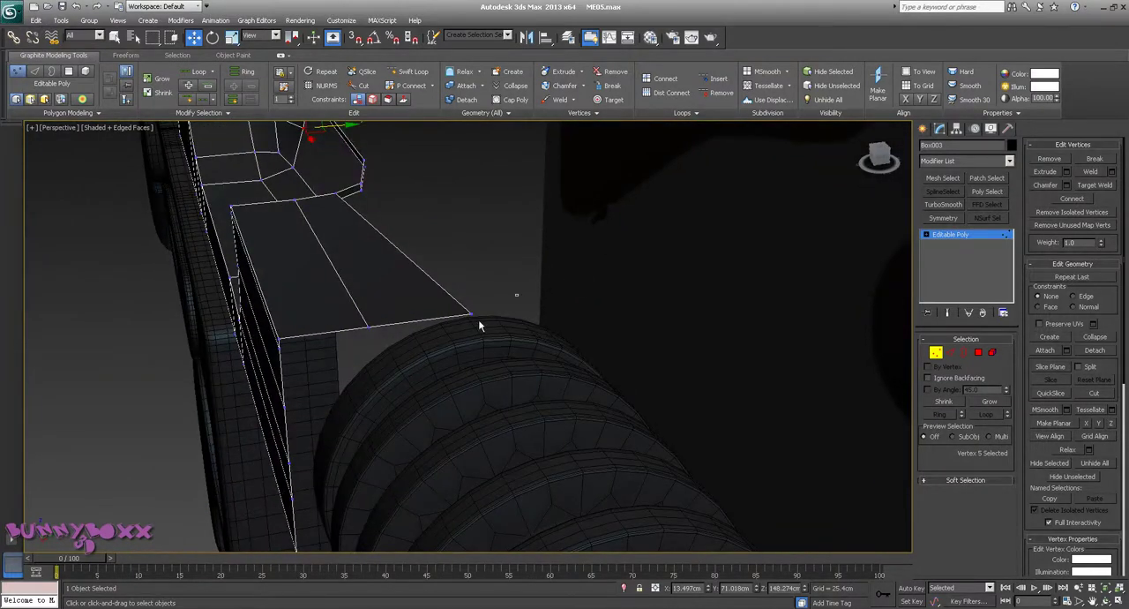
{"action": "left_click_drag", "start_coordinate": [479, 320], "coordinate": [507, 302]}
{"action": "mouse_move", "coordinate": [509, 305]}
{"action": "middle_mouse_down", "text": "alt"}
{"action": "mouse_move", "coordinate": [583, 269]}
{"action": "mouse_move", "coordinate": [604, 284]}
{"action": "mouse_move", "coordinate": [603, 355]}
{"action": "mouse_move", "coordinate": [485, 317]}
{"action": "middle_mouse_up", "text": "alt"}
{"action": "scroll", "coordinate": [604, 260], "scroll_direction": "down", "scroll_amount": 2}
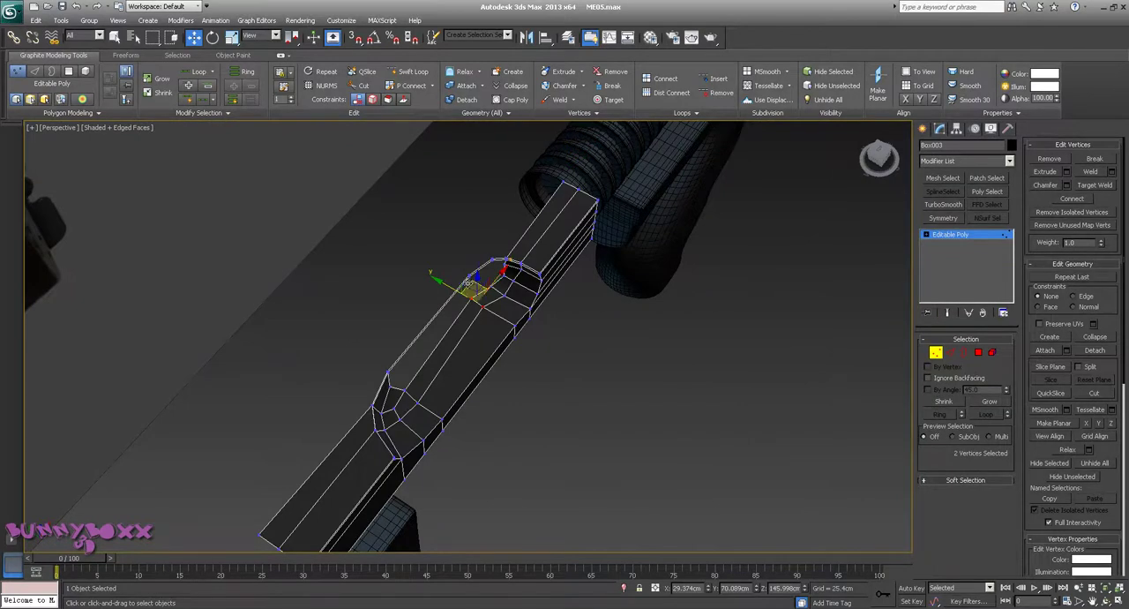
{"action": "left_click_drag", "start_coordinate": [467, 280], "coordinate": [474, 285]}
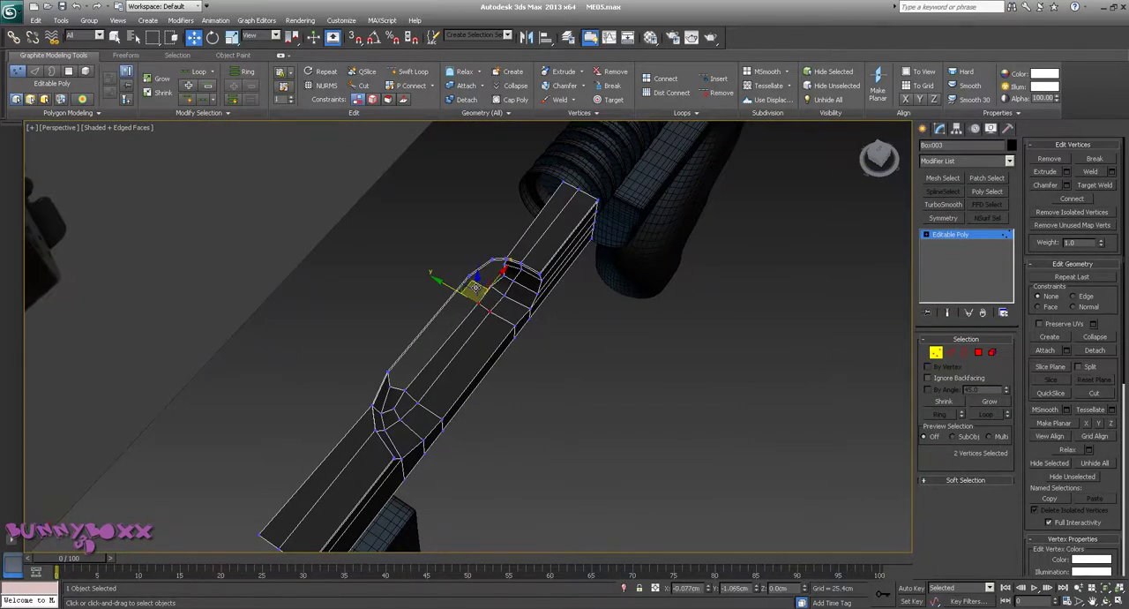
{"action": "mouse_move", "coordinate": [474, 287]}
{"action": "middle_mouse_down", "text": "alt"}
{"action": "mouse_move", "coordinate": [438, 219]}
{"action": "mouse_move", "coordinate": [426, 230]}
{"action": "mouse_move", "coordinate": [414, 218]}
{"action": "mouse_move", "coordinate": [463, 233]}
{"action": "middle_mouse_up", "text": "alt"}
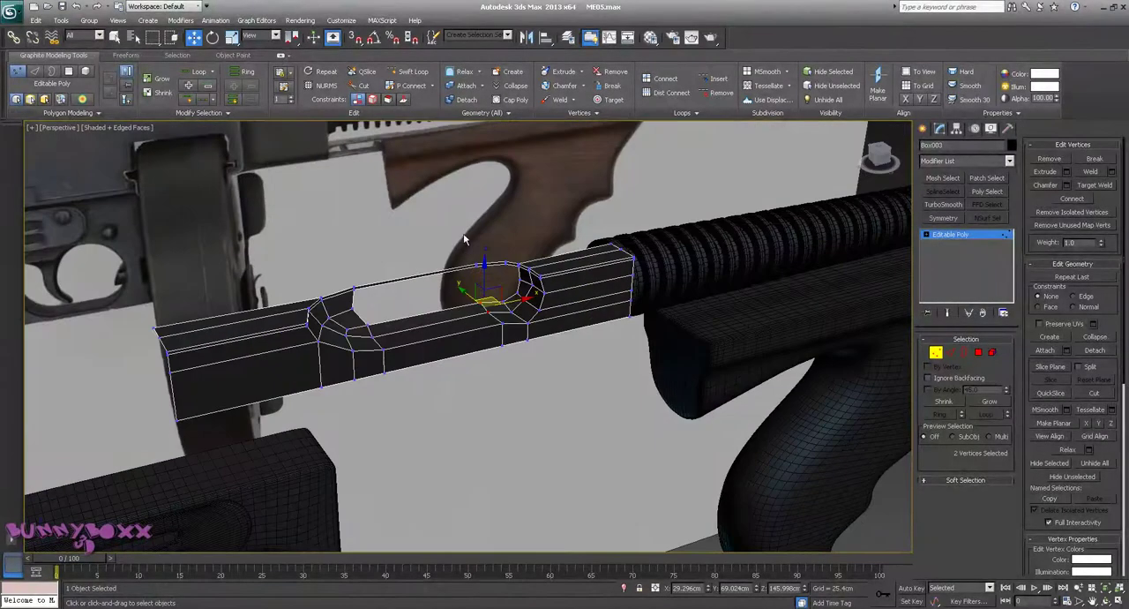
Add TurboSmooth to the shell, trying Iterations 2 before settling on 1
{"action": "left_click", "coordinate": [943, 204]}
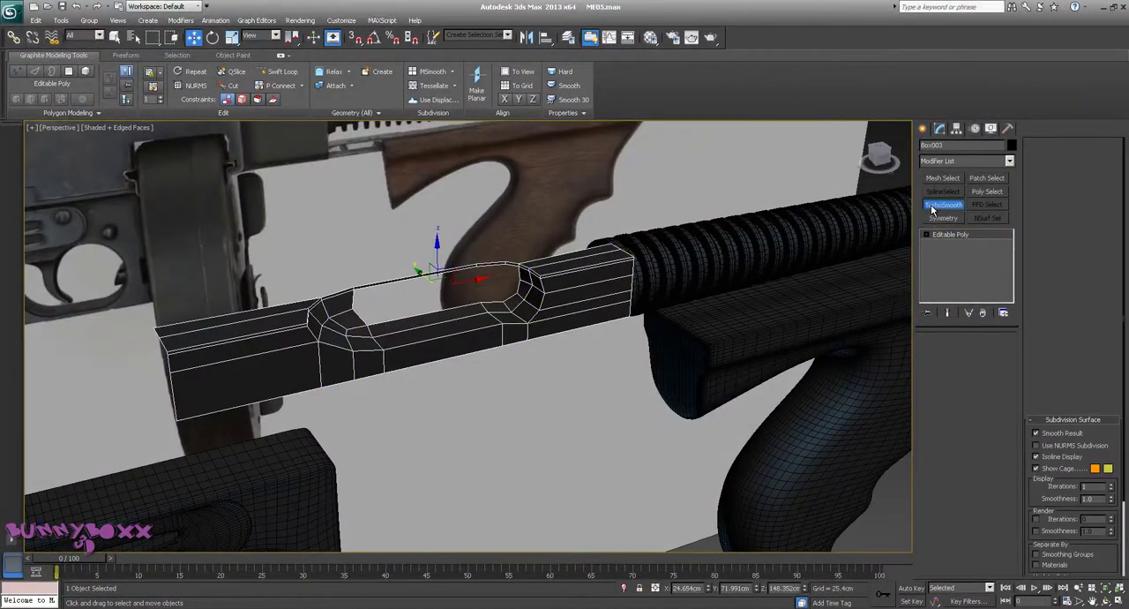
{"action": "left_click", "coordinate": [605, 386]}
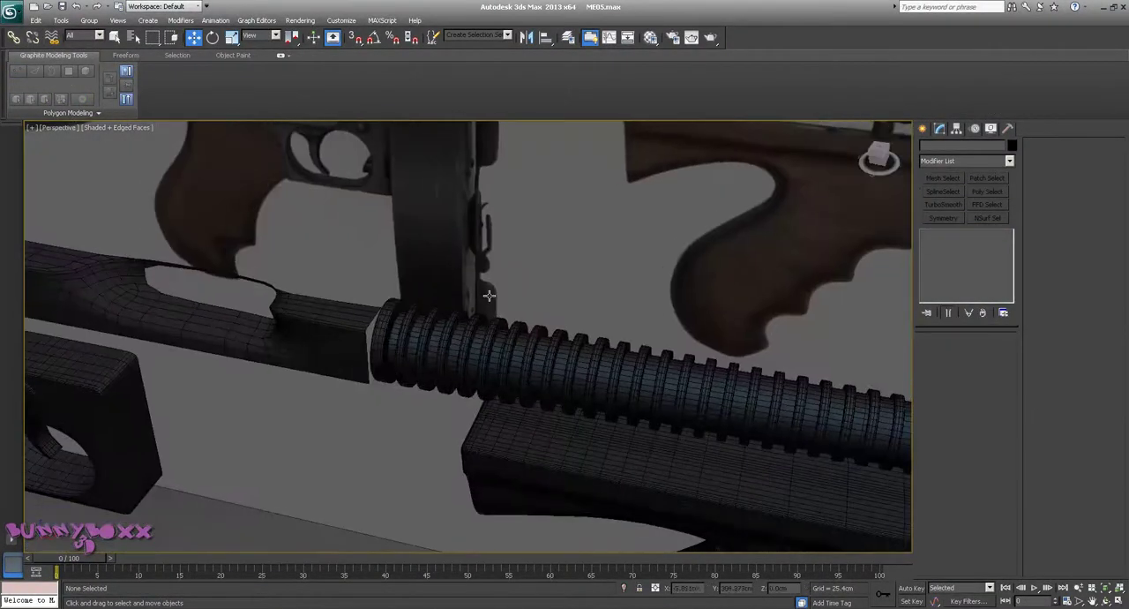
{"action": "mouse_move", "coordinate": [544, 282]}
{"action": "middle_mouse_down", "text": "alt"}
{"action": "mouse_move", "coordinate": [506, 300]}
{"action": "mouse_move", "coordinate": [631, 328]}
{"action": "middle_mouse_up", "text": "alt"}
{"action": "left_click", "coordinate": [506, 301]}
{"action": "left_click", "coordinate": [1004, 355]}
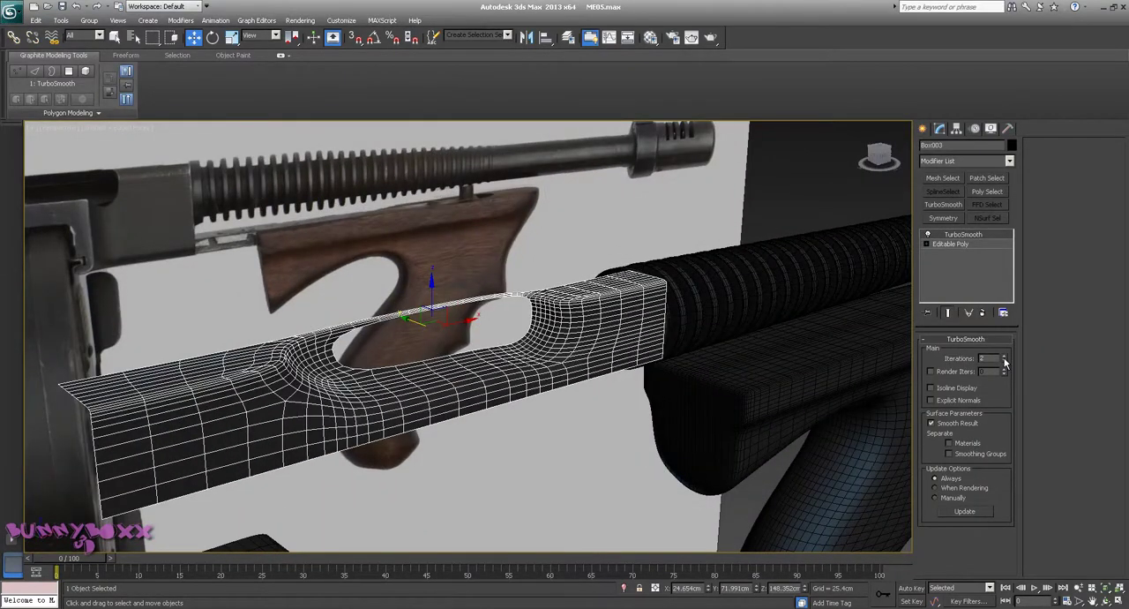
{"action": "left_click", "coordinate": [1005, 362]}
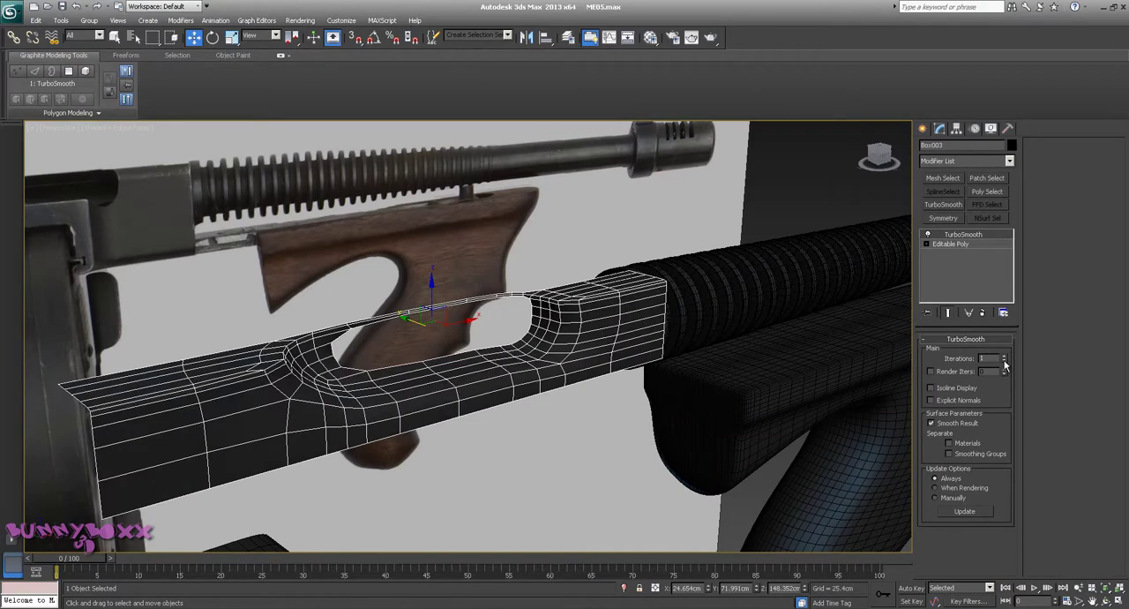
Turn off Edged Faces and orbit the smoothed shell and gun to its underside
{"action": "left_click", "coordinate": [123, 128]}
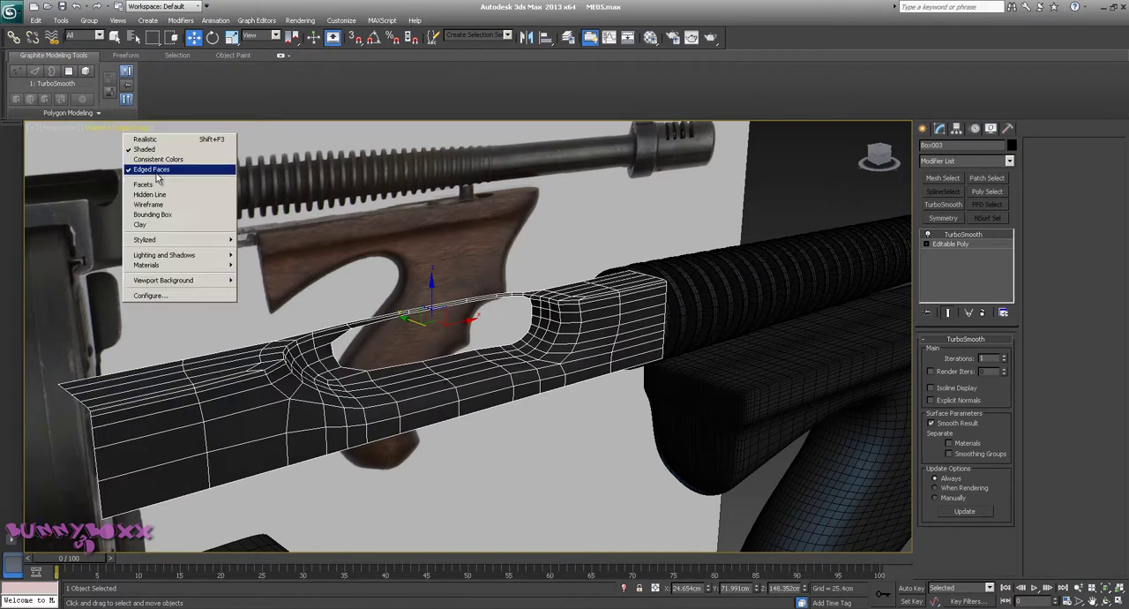
{"action": "left_click", "coordinate": [146, 168]}
{"action": "mouse_move", "coordinate": [424, 264]}
{"action": "middle_mouse_down", "text": "alt"}
{"action": "mouse_move", "coordinate": [476, 285]}
{"action": "mouse_move", "coordinate": [500, 278]}
{"action": "middle_mouse_up", "text": "alt"}
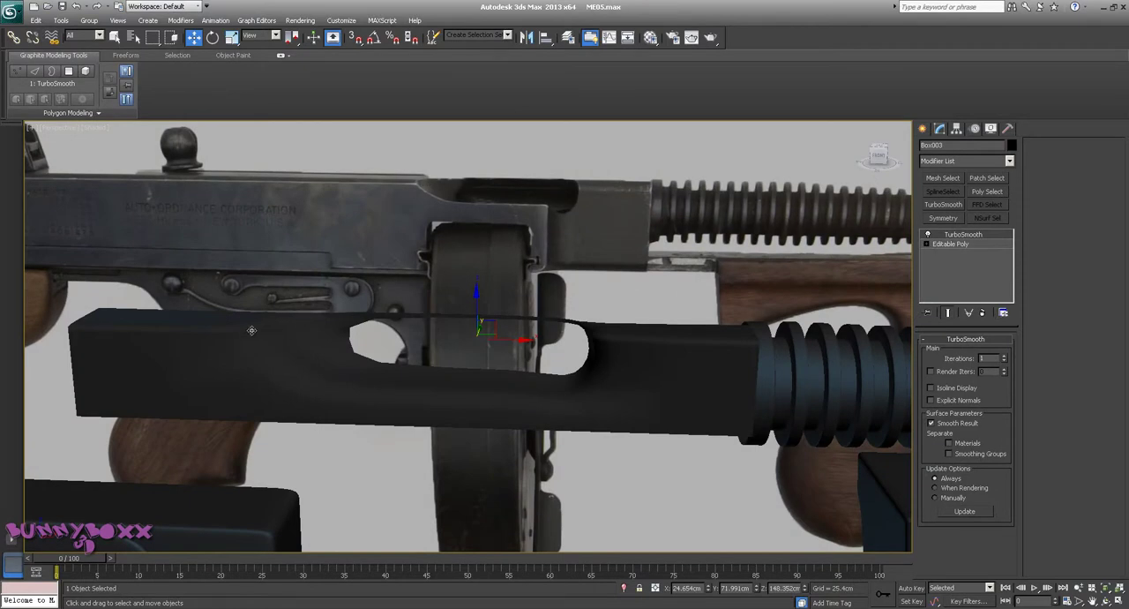
{"action": "middle_click_drag", "start_coordinate": [583, 272], "coordinate": [596, 277], "text": "alt"}
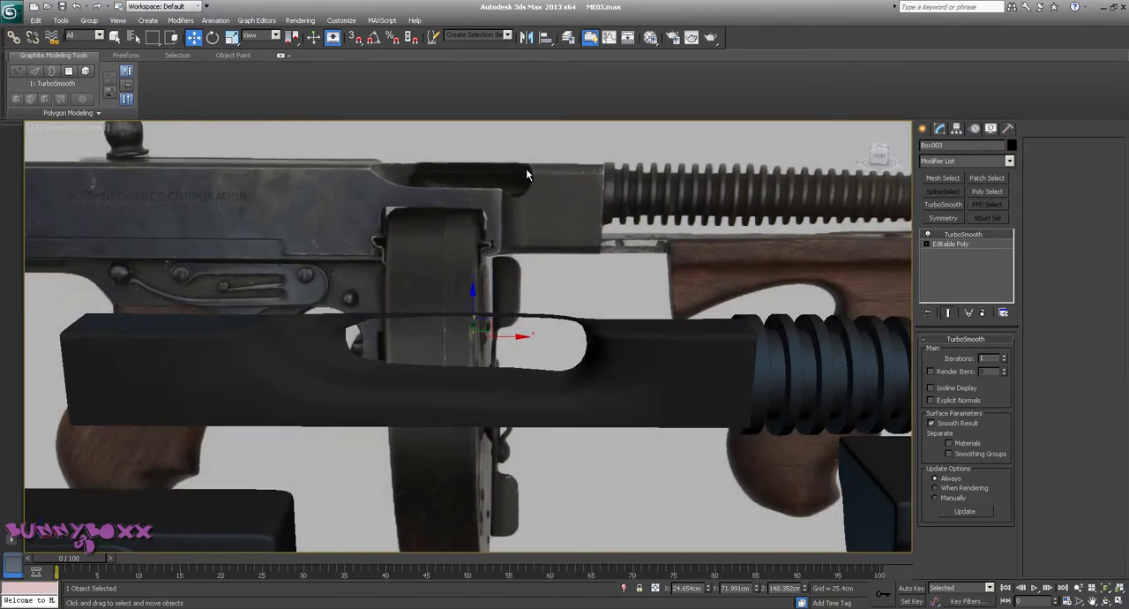
{"action": "middle_click_drag", "start_coordinate": [641, 337], "coordinate": [582, 313], "text": "alt"}
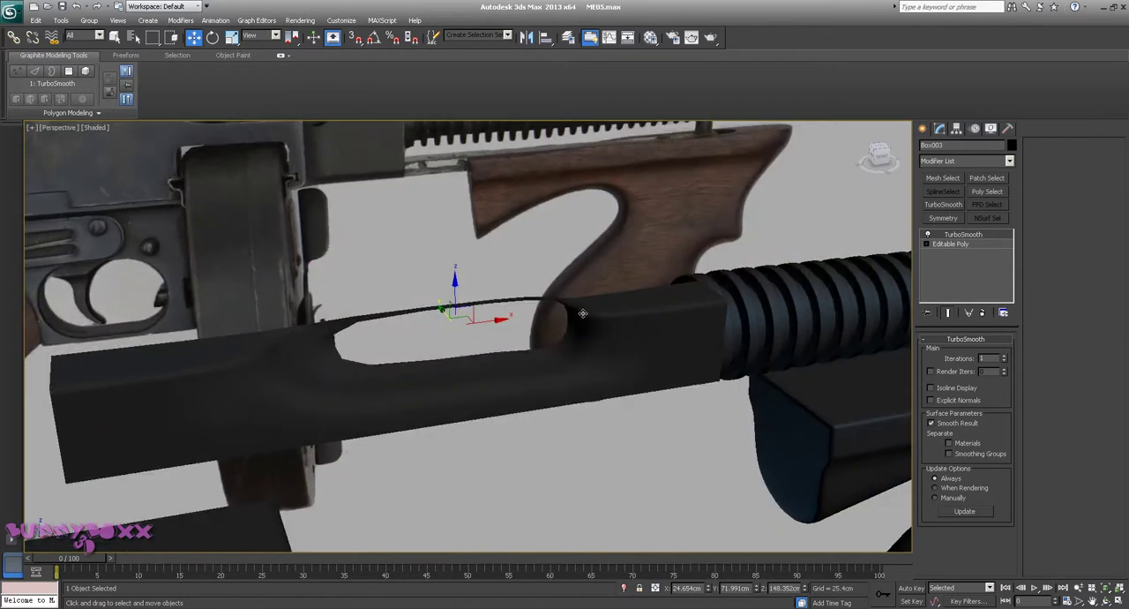
{"action": "mouse_move", "coordinate": [652, 315]}
{"action": "middle_mouse_down", "text": "alt"}
{"action": "mouse_move", "coordinate": [721, 333]}
{"action": "mouse_move", "coordinate": [738, 315]}
{"action": "mouse_move", "coordinate": [278, 242]}
{"action": "middle_mouse_up", "text": "alt"}
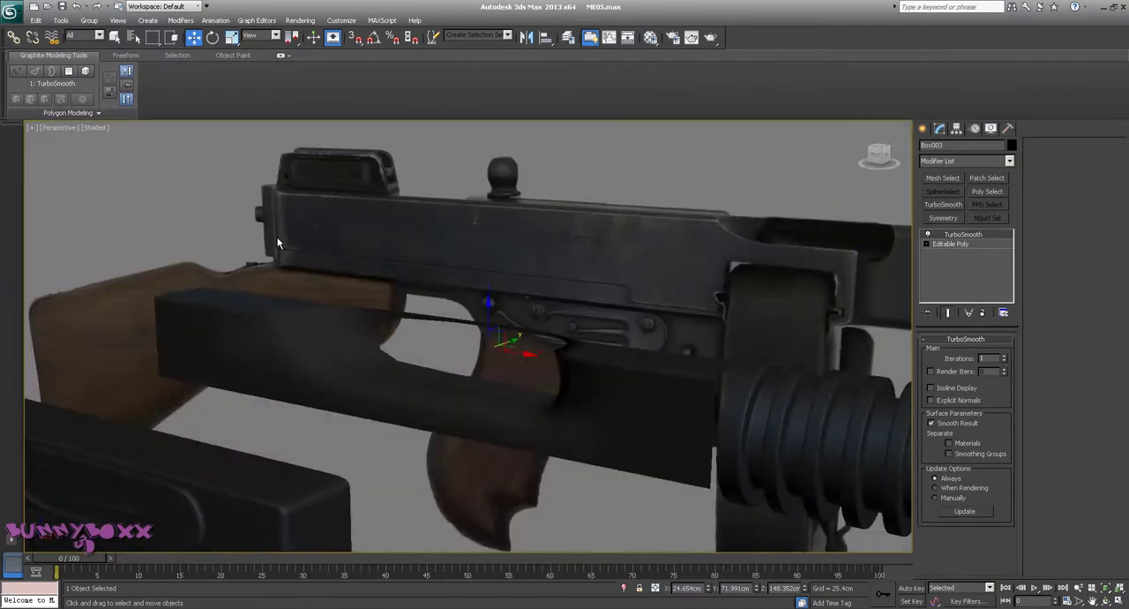
Turn Edged Faces back on and view the shell from above, below and side
{"action": "left_click", "coordinate": [102, 129]}
{"action": "left_click", "coordinate": [123, 166]}
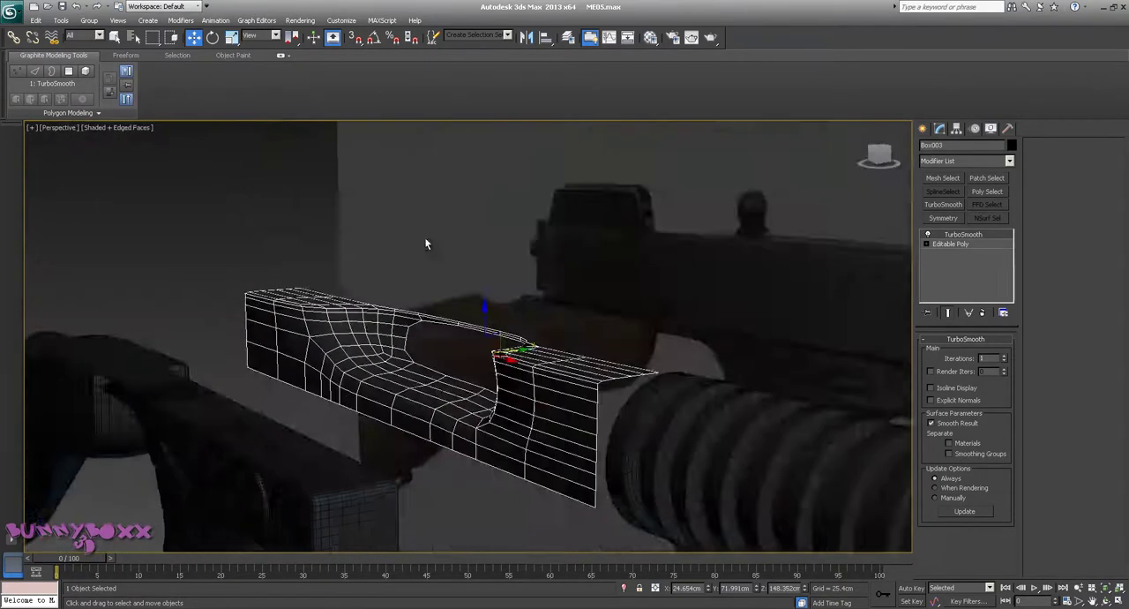
{"action": "mouse_move", "coordinate": [426, 243]}
{"action": "middle_mouse_down", "text": "alt"}
{"action": "mouse_move", "coordinate": [486, 252]}
{"action": "mouse_move", "coordinate": [494, 239]}
{"action": "mouse_move", "coordinate": [510, 269]}
{"action": "mouse_move", "coordinate": [497, 260]}
{"action": "middle_mouse_up", "text": "alt"}
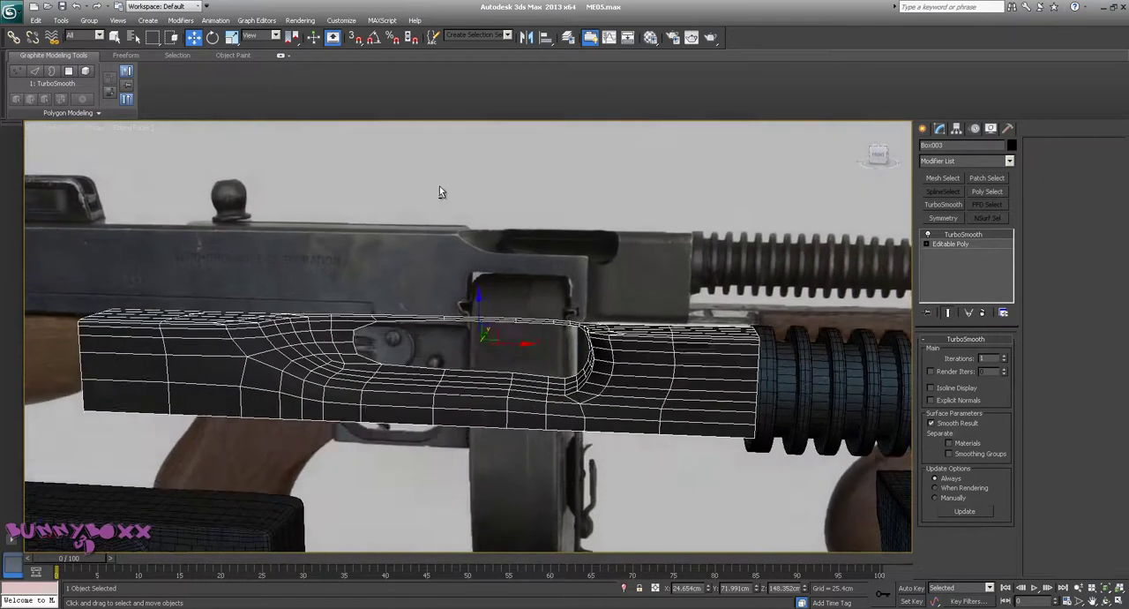
{"action": "mouse_move", "coordinate": [484, 211]}
{"action": "middle_mouse_down", "text": "alt"}
{"action": "mouse_move", "coordinate": [512, 235]}
{"action": "mouse_move", "coordinate": [520, 221]}
{"action": "middle_mouse_up", "text": "alt"}
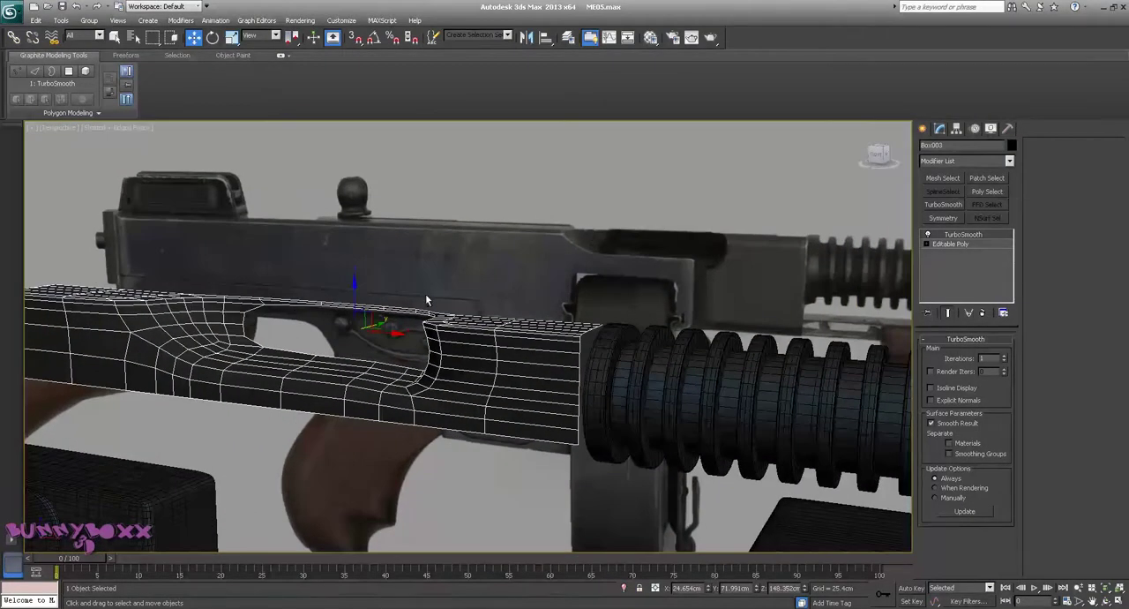
{"action": "mouse_move", "coordinate": [425, 299]}
{"action": "middle_mouse_down", "text": "alt"}
{"action": "mouse_move", "coordinate": [445, 306]}
{"action": "mouse_move", "coordinate": [504, 244]}
{"action": "mouse_move", "coordinate": [497, 267]}
{"action": "mouse_move", "coordinate": [519, 286]}
{"action": "mouse_move", "coordinate": [531, 260]}
{"action": "mouse_move", "coordinate": [491, 246]}
{"action": "middle_mouse_up", "text": "alt"}
Switch Edged Faces off and on again while orbiting the smoothed shell
{"action": "left_click", "coordinate": [117, 133]}
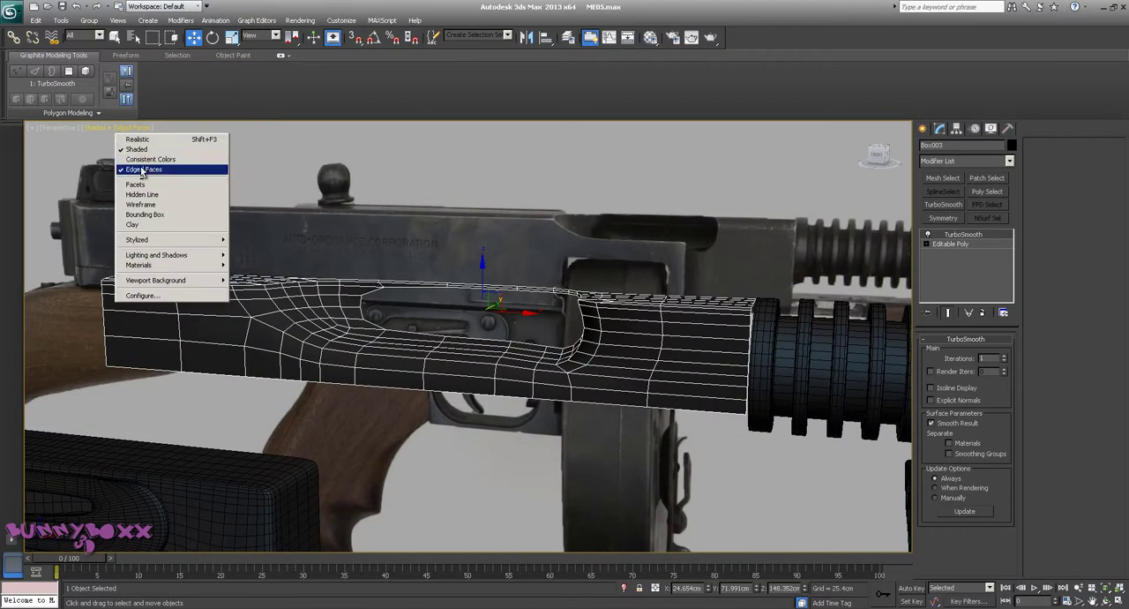
{"action": "left_click", "coordinate": [133, 164]}
{"action": "middle_click_drag", "start_coordinate": [423, 247], "coordinate": [450, 257], "text": "alt"}
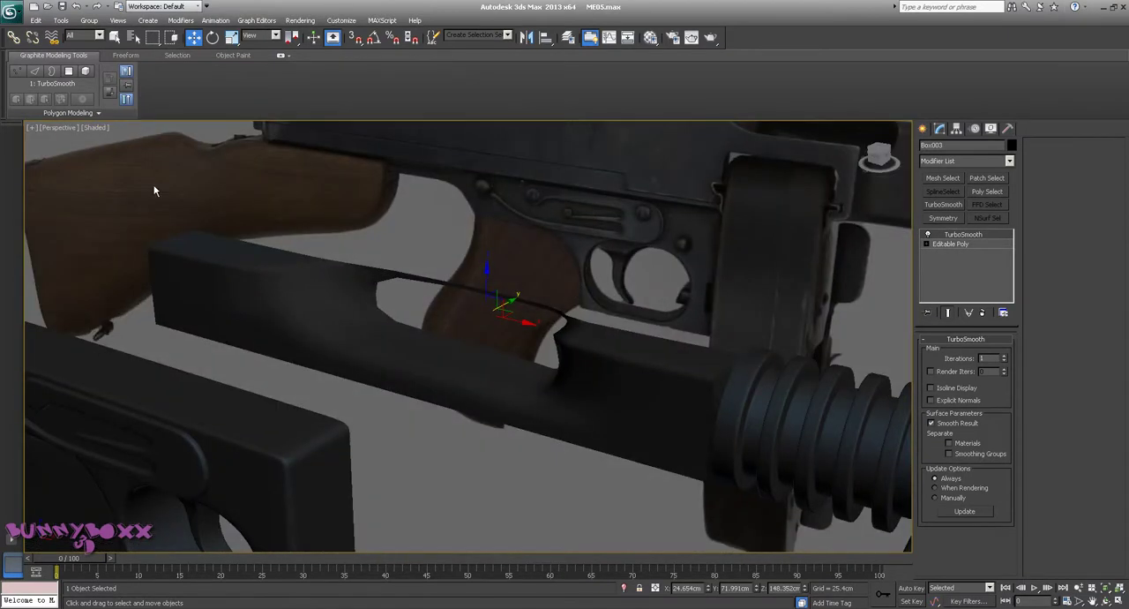
{"action": "left_click", "coordinate": [97, 128]}
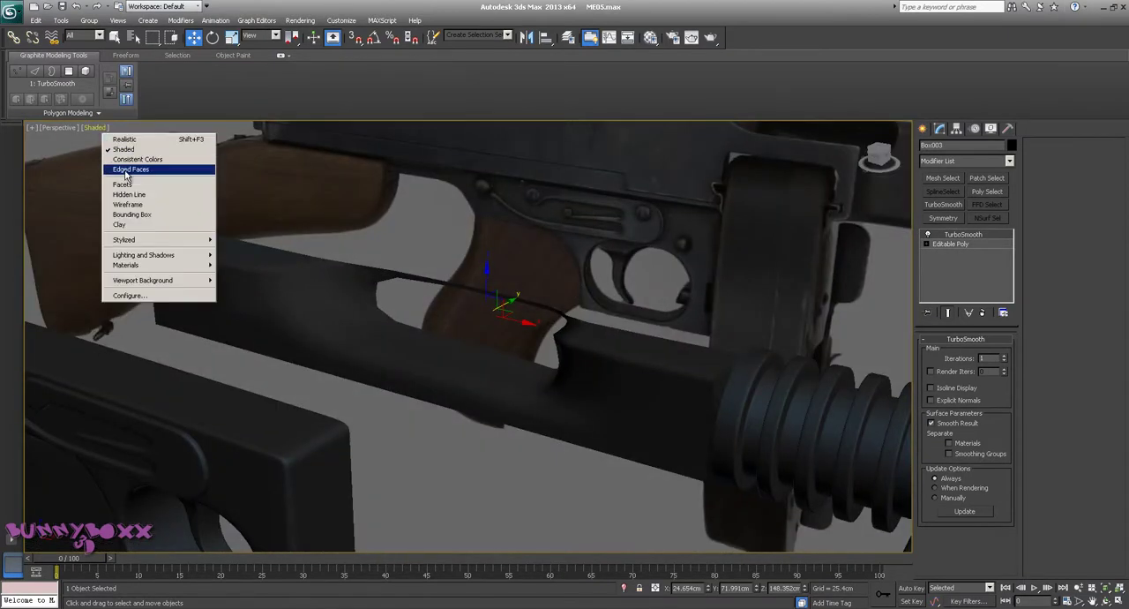
{"action": "left_click", "coordinate": [132, 166]}
{"action": "middle_click_drag", "start_coordinate": [347, 221], "coordinate": [865, 211], "text": "alt"}
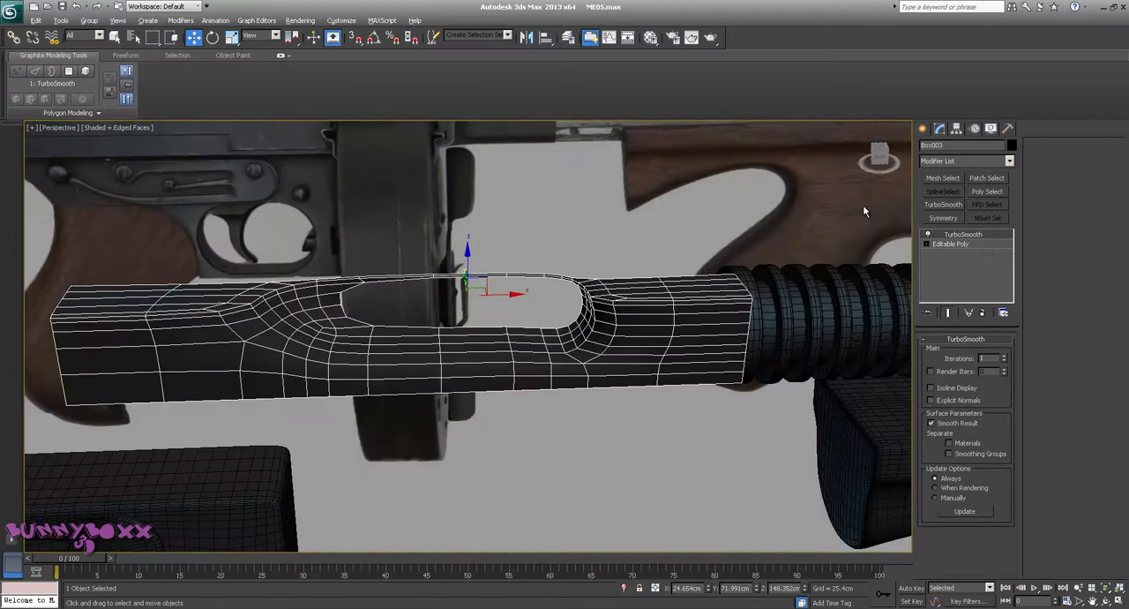
Delete the TurboSmooth modifier from Box003 to return to the plain shell
{"action": "right_click", "coordinate": [964, 237]}
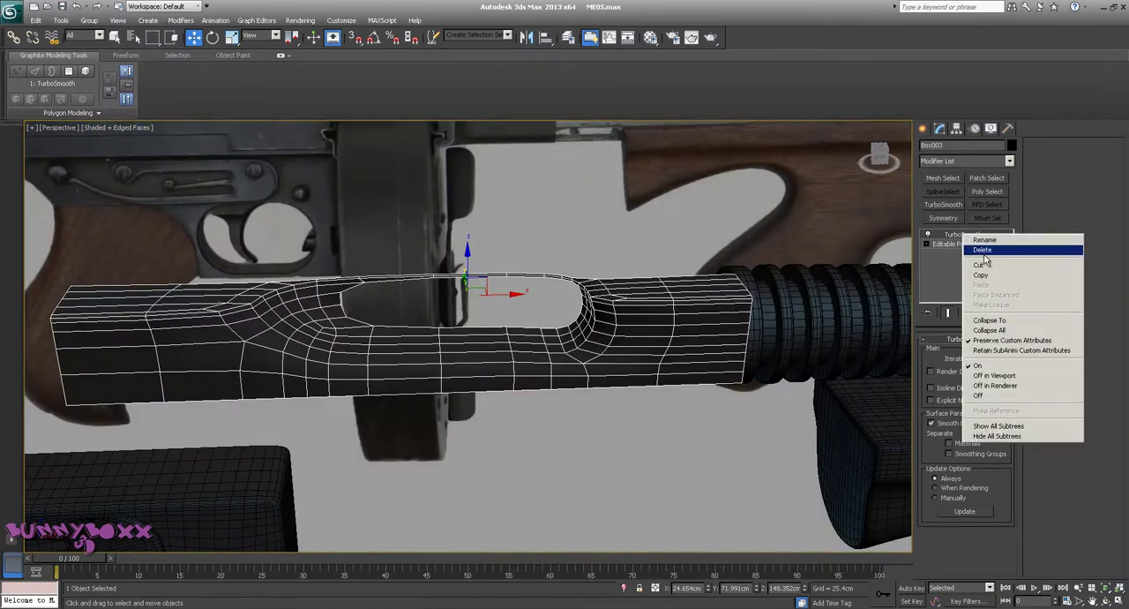
{"action": "left_click", "coordinate": [983, 250]}
{"action": "mouse_move", "coordinate": [631, 290]}
{"action": "middle_mouse_down", "text": "alt"}
{"action": "mouse_move", "coordinate": [691, 298]}
{"action": "mouse_move", "coordinate": [679, 304]}
{"action": "middle_mouse_up", "text": "alt"}
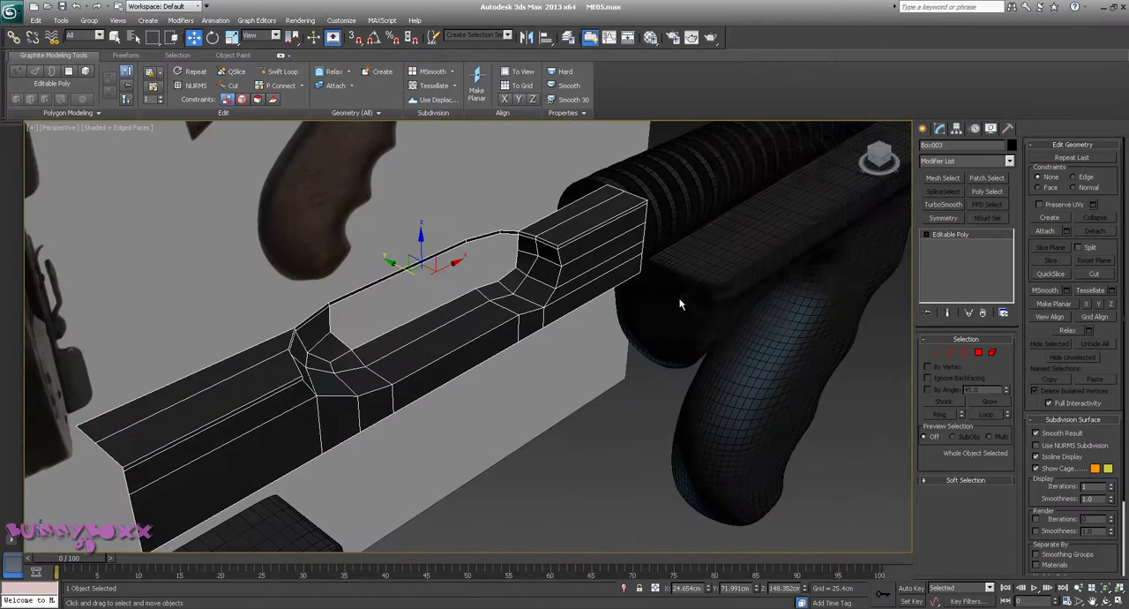
In Vertex mode, snap a cutout-corner vertex onto its neighbour, then check the side view
{"action": "left_click", "coordinate": [936, 352]}
{"action": "middle_click_drag", "start_coordinate": [511, 291], "coordinate": [343, 258], "text": "alt"}
{"action": "scroll", "coordinate": [344, 263], "scroll_direction": "up", "scroll_amount": 3}
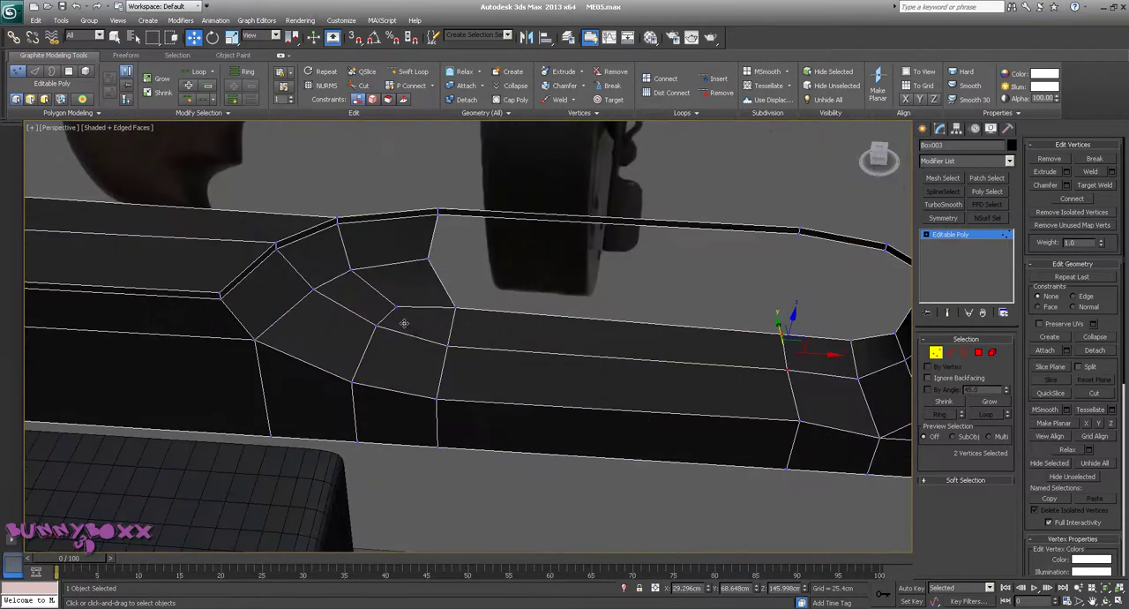
{"action": "left_click", "coordinate": [375, 325]}
{"action": "left_click_drag", "start_coordinate": [381, 322], "coordinate": [406, 314]}
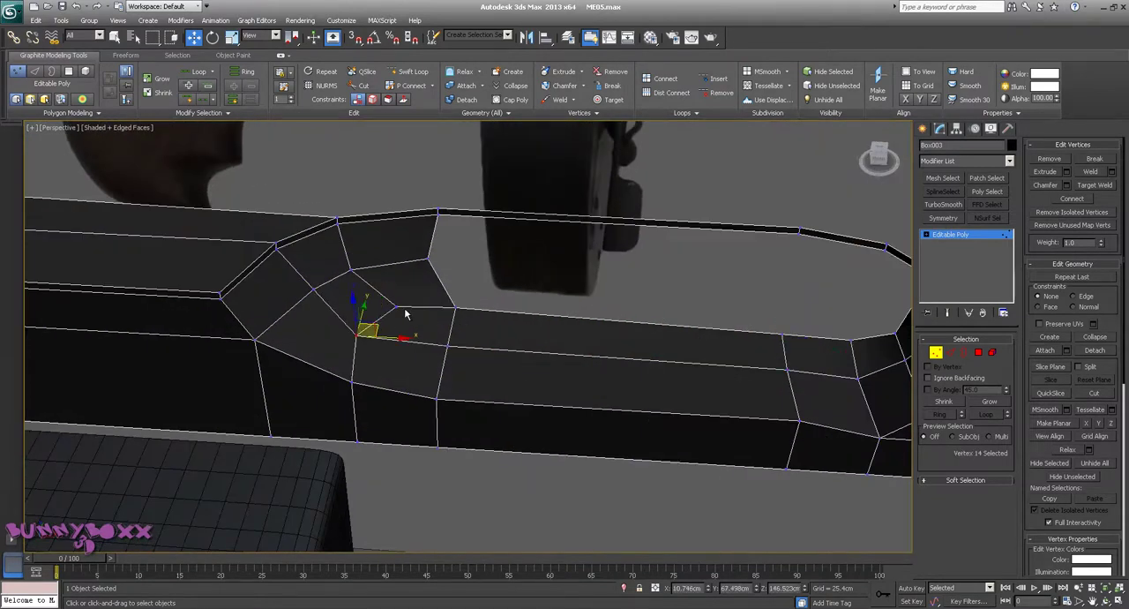
{"action": "left_click_drag", "start_coordinate": [424, 354], "coordinate": [469, 308]}
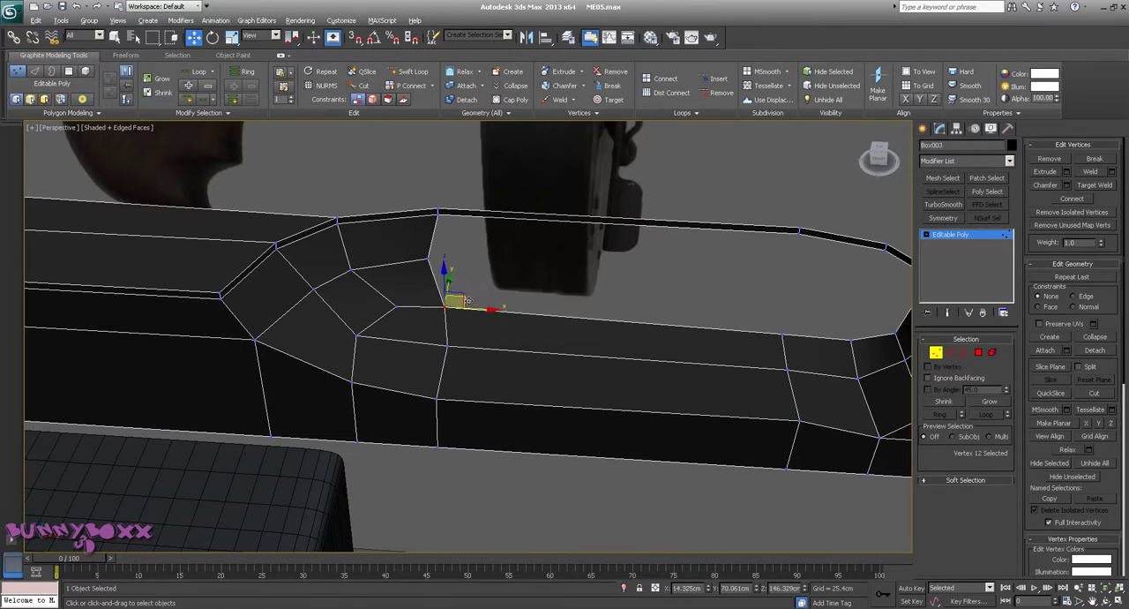
{"action": "key", "text": "f"}
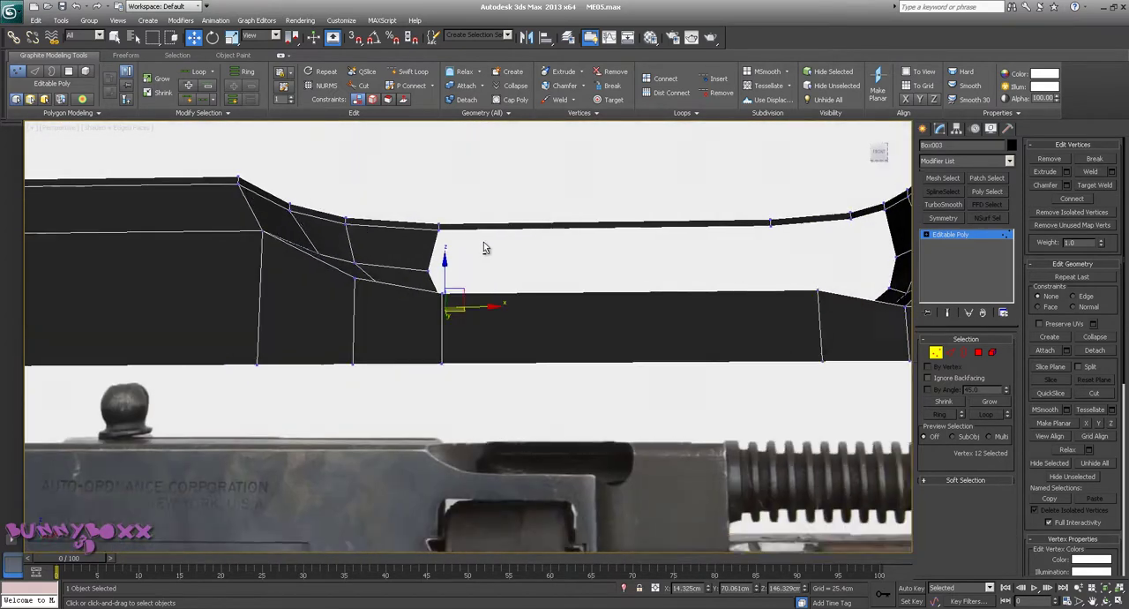
{"action": "middle_click_drag", "start_coordinate": [486, 247], "coordinate": [506, 297], "text": "alt"}
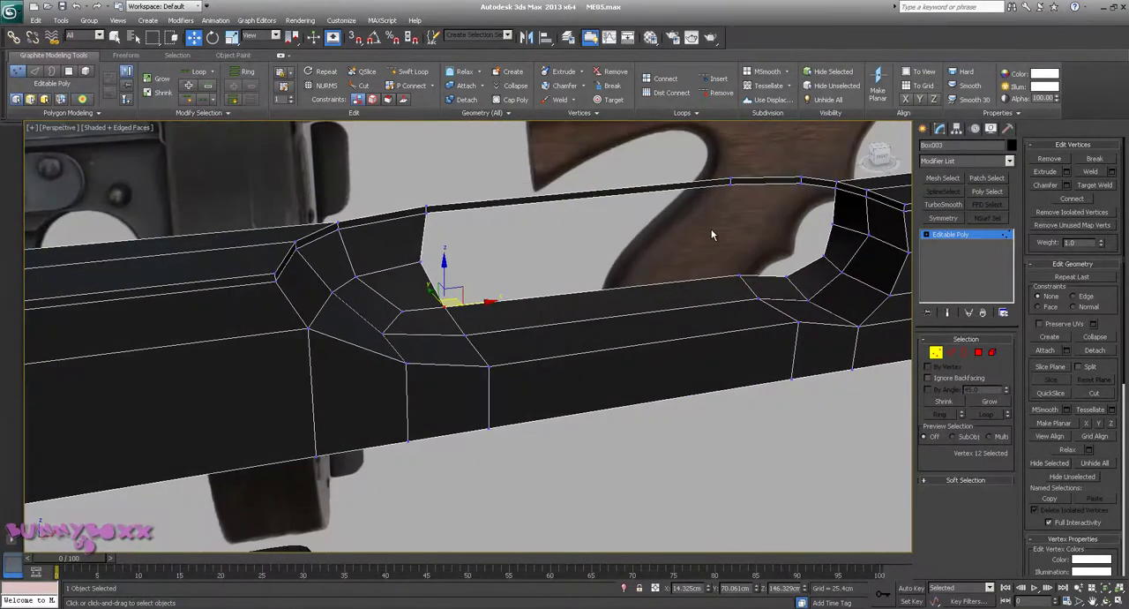
Pan the Thompson photo to the receiver, compare with the model, then re-study the close-up
{"action": "key", "text": "alt+Tab"}
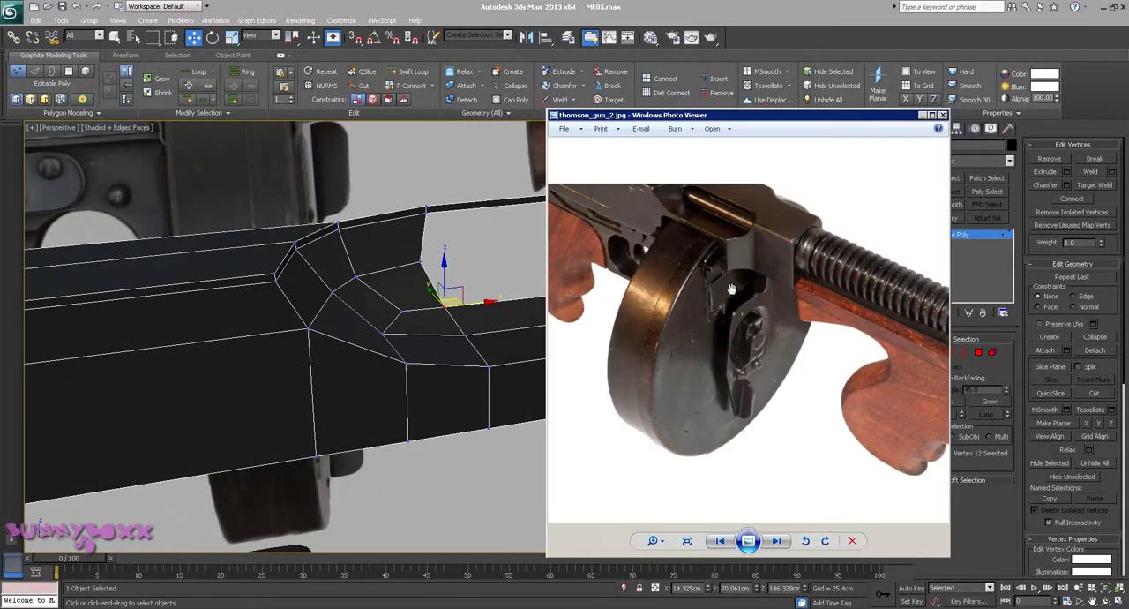
{"action": "scroll", "coordinate": [730, 263], "scroll_direction": "up", "scroll_amount": 2}
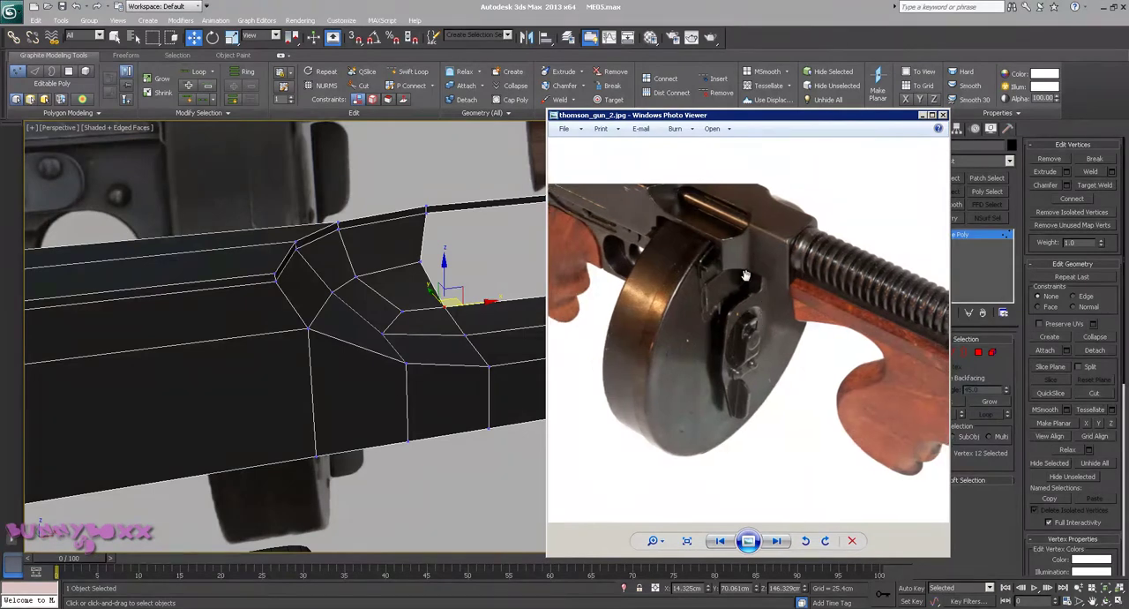
{"action": "scroll", "coordinate": [706, 221], "scroll_direction": "up", "scroll_amount": 2}
{"action": "left_click_drag", "start_coordinate": [689, 191], "coordinate": [782, 261]}
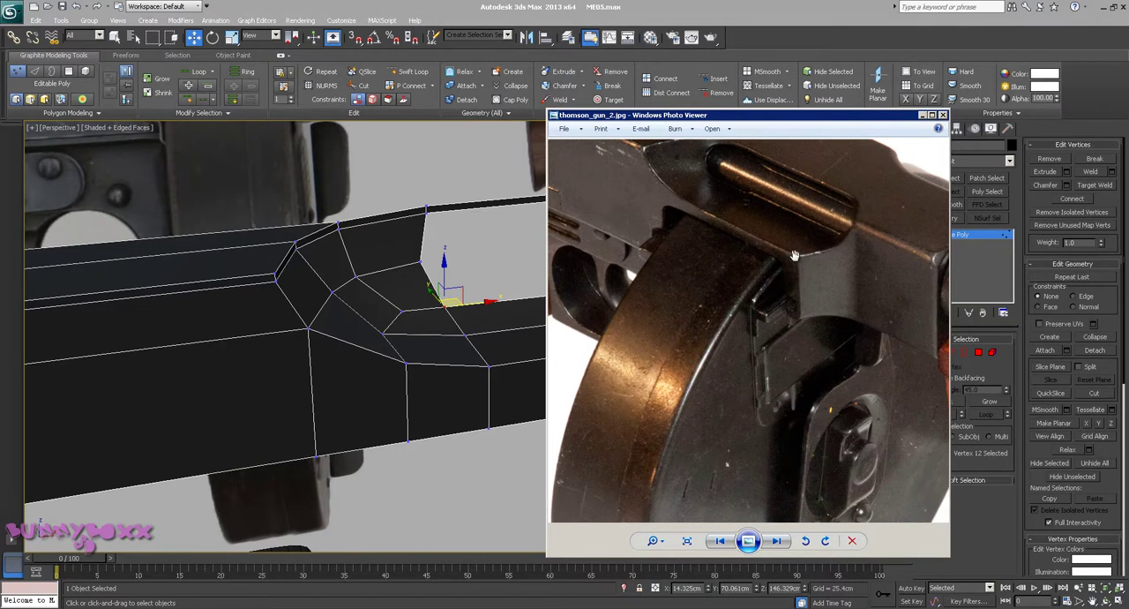
{"action": "left_click", "coordinate": [923, 118]}
{"action": "mouse_move", "coordinate": [622, 232]}
{"action": "middle_mouse_down", "text": "alt"}
{"action": "mouse_move", "coordinate": [521, 235]}
{"action": "mouse_move", "coordinate": [530, 248]}
{"action": "mouse_move", "coordinate": [526, 226]}
{"action": "mouse_move", "coordinate": [448, 252]}
{"action": "middle_mouse_up", "text": "alt"}
{"action": "key", "text": "alt+Tab"}
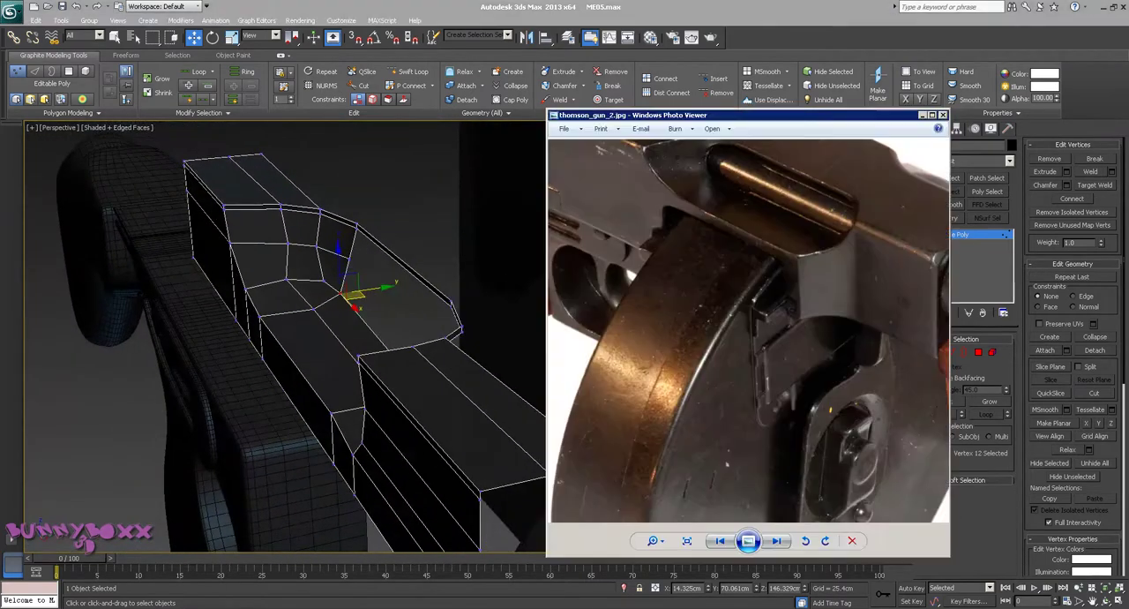
{"action": "scroll", "coordinate": [792, 226], "scroll_direction": "up", "scroll_amount": 1}
{"action": "left_click_drag", "start_coordinate": [792, 227], "coordinate": [753, 306]}
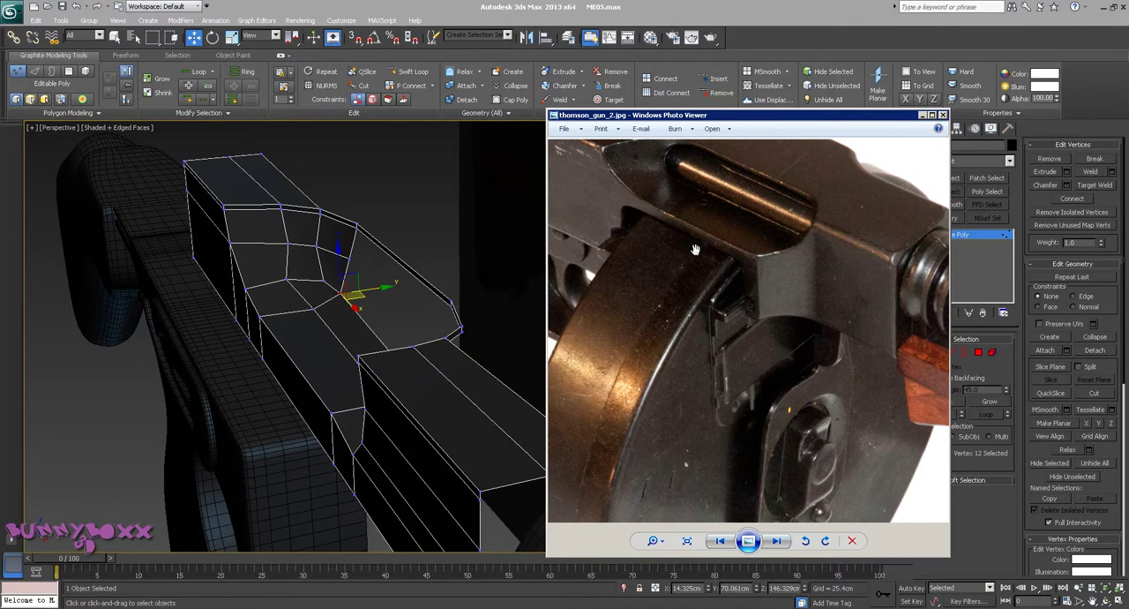
{"action": "left_click_drag", "start_coordinate": [769, 228], "coordinate": [750, 246]}
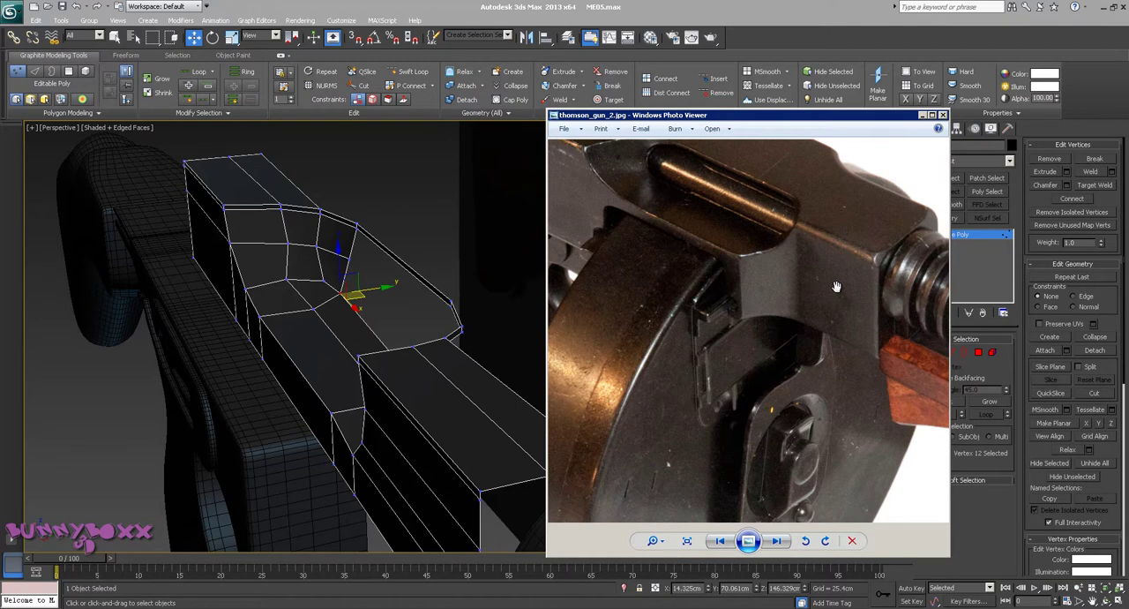
Show the shell side-on with See-Through enabled and select the cutout-corner vertices
{"action": "left_click", "coordinate": [922, 115]}
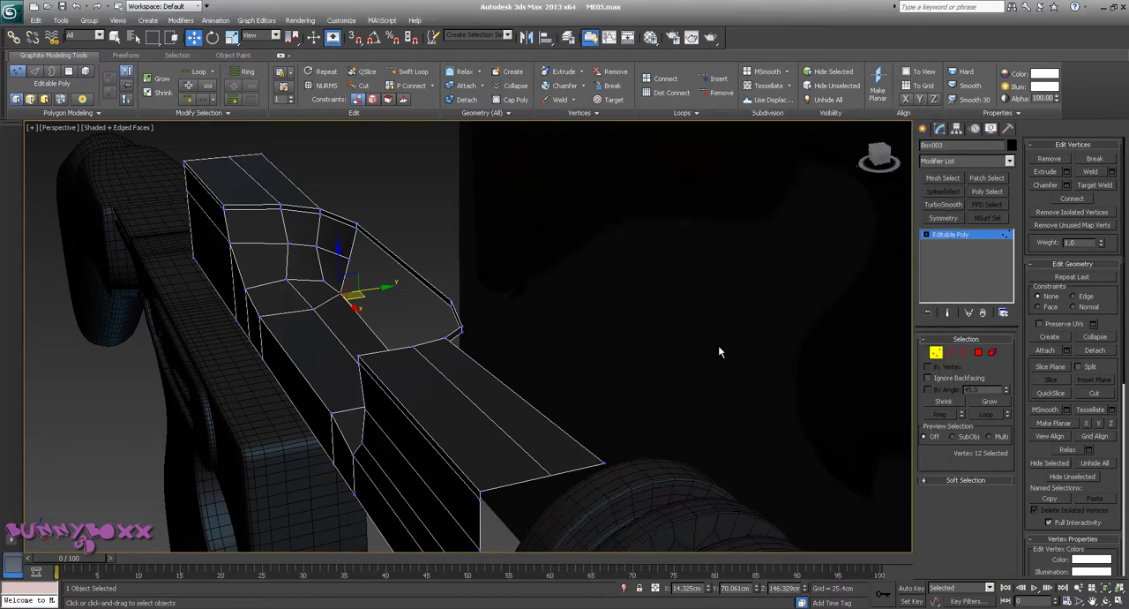
{"action": "key", "text": "v"}
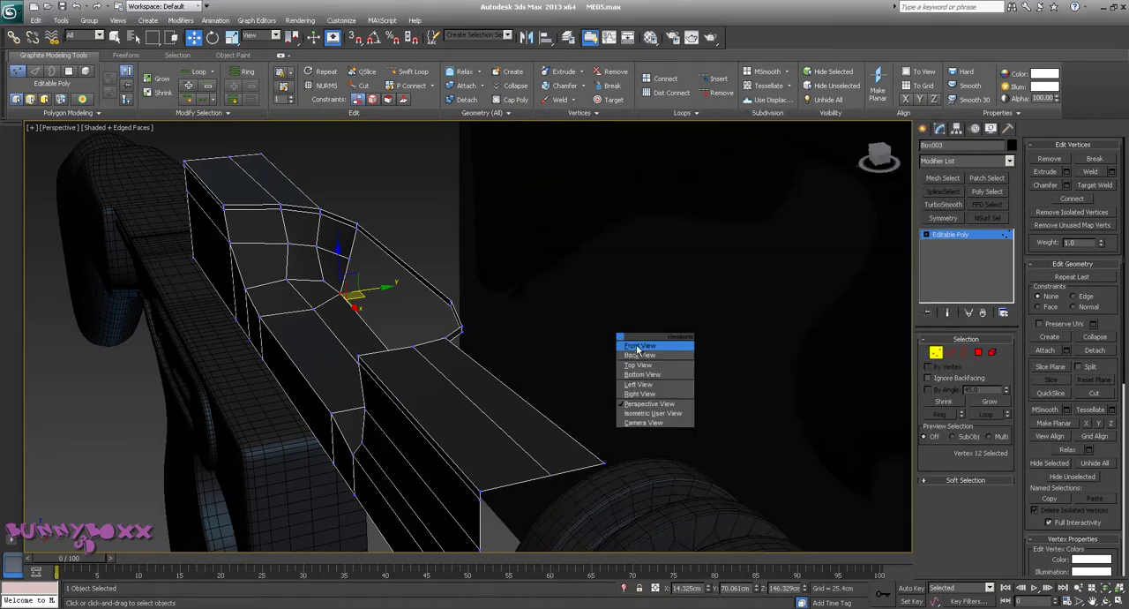
{"action": "left_click", "coordinate": [637, 345]}
{"action": "mouse_move", "coordinate": [582, 306]}
{"action": "middle_mouse_down"}
{"action": "mouse_move", "coordinate": [501, 309]}
{"action": "mouse_move", "coordinate": [435, 331]}
{"action": "middle_mouse_up"}
{"action": "scroll", "coordinate": [601, 324], "scroll_direction": "up", "scroll_amount": 2}
{"action": "scroll", "coordinate": [601, 324], "scroll_direction": "up", "scroll_amount": 2}
{"action": "key", "text": "alt+x"}
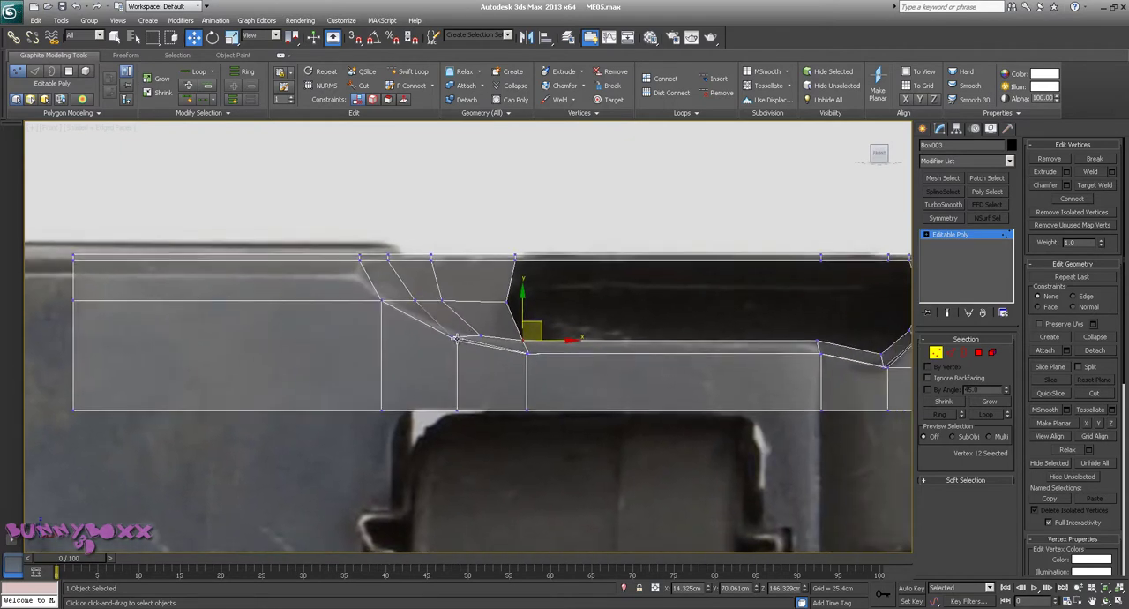
{"action": "mouse_move", "coordinate": [449, 333]}
{"action": "left_mouse_down"}
{"action": "mouse_move", "coordinate": [474, 343]}
{"action": "mouse_move", "coordinate": [459, 343]}
{"action": "left_mouse_up"}
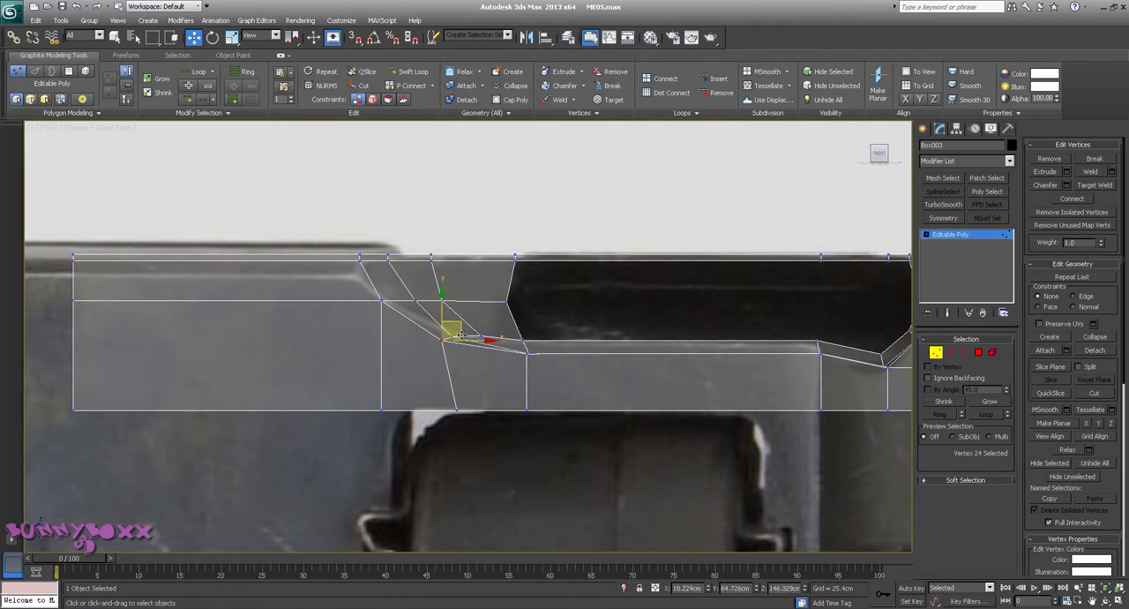
{"action": "scroll", "coordinate": [460, 335], "scroll_direction": "down", "scroll_amount": 4}
Nudge a corner vertex upward and move three corner vertices left to match the reference
{"action": "middle_click_drag", "start_coordinate": [547, 323], "coordinate": [518, 340], "text": "alt"}
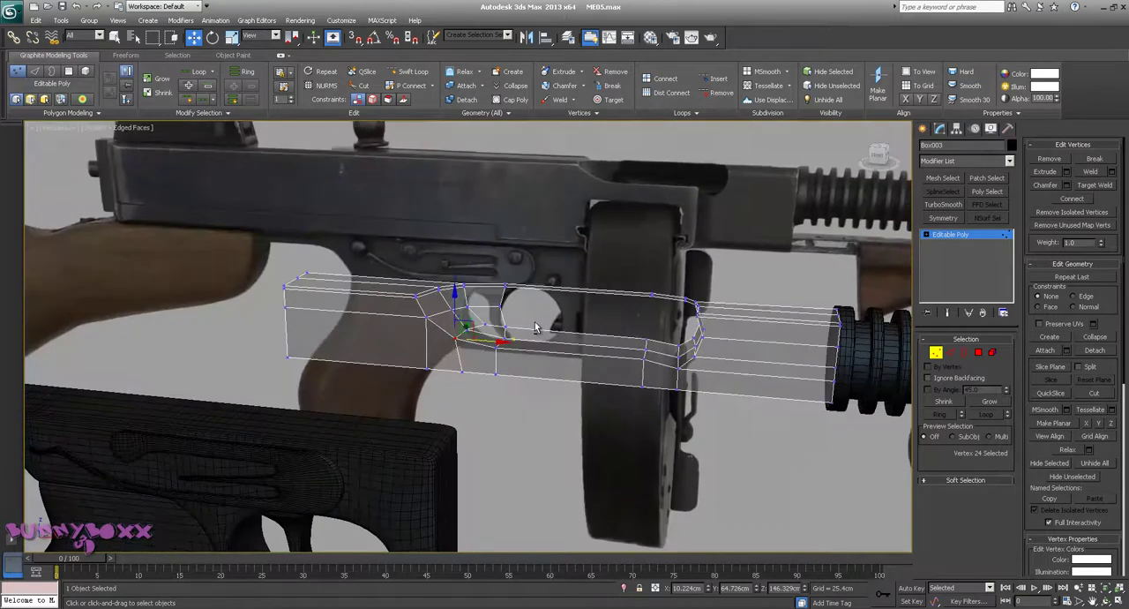
{"action": "left_click", "coordinate": [519, 338]}
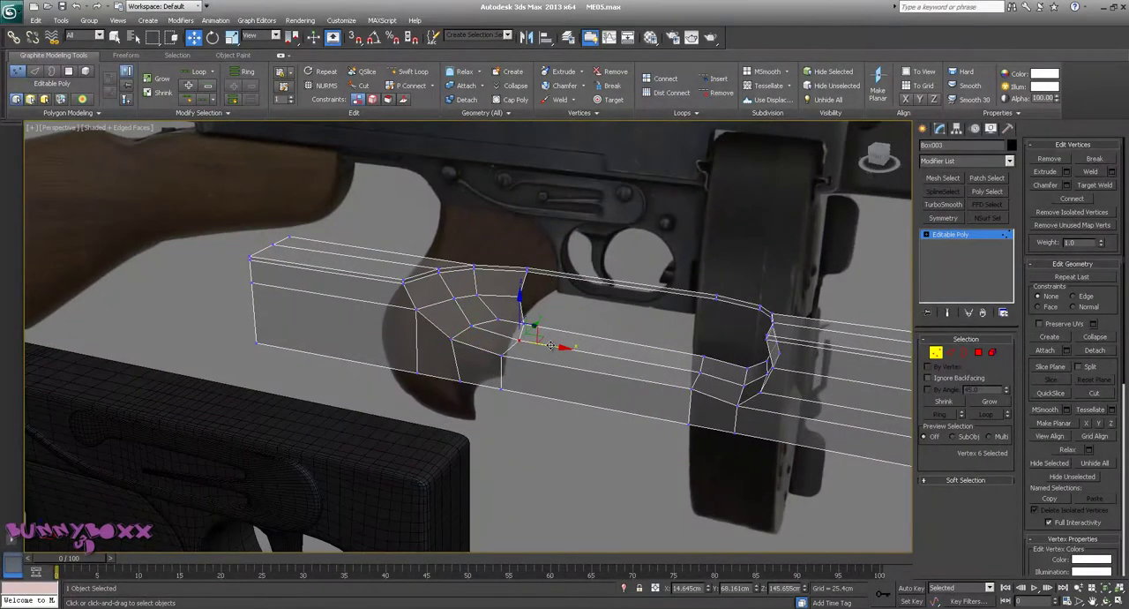
{"action": "key", "text": "v"}
{"action": "key", "text": "f"}
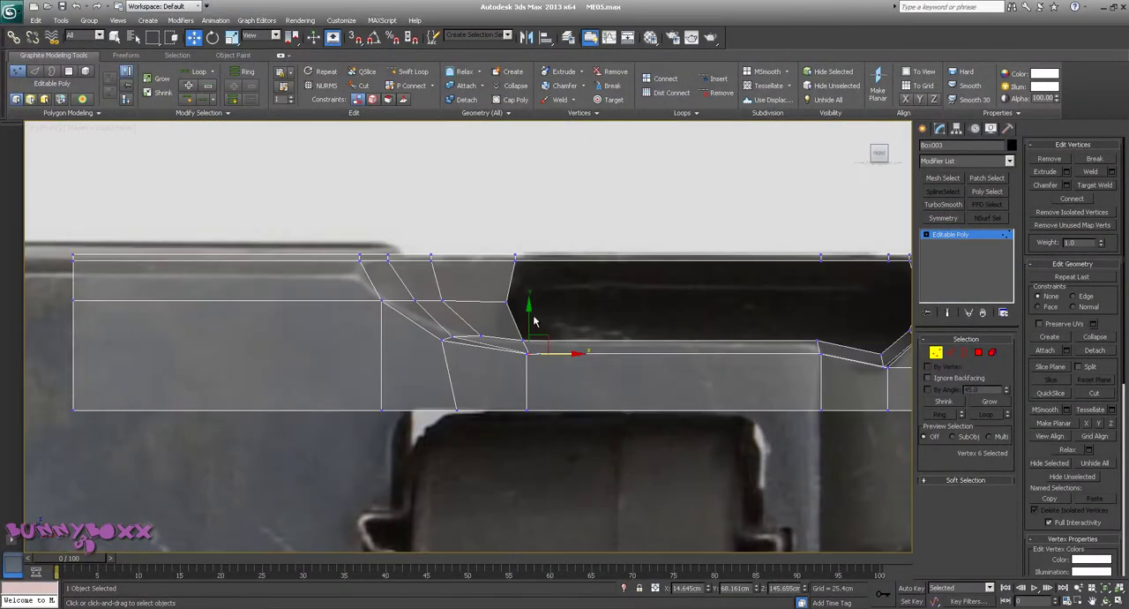
{"action": "mouse_move", "coordinate": [533, 321]}
{"action": "left_mouse_down"}
{"action": "mouse_move", "coordinate": [558, 358]}
{"action": "mouse_move", "coordinate": [565, 346]}
{"action": "mouse_move", "coordinate": [479, 379]}
{"action": "left_mouse_up"}
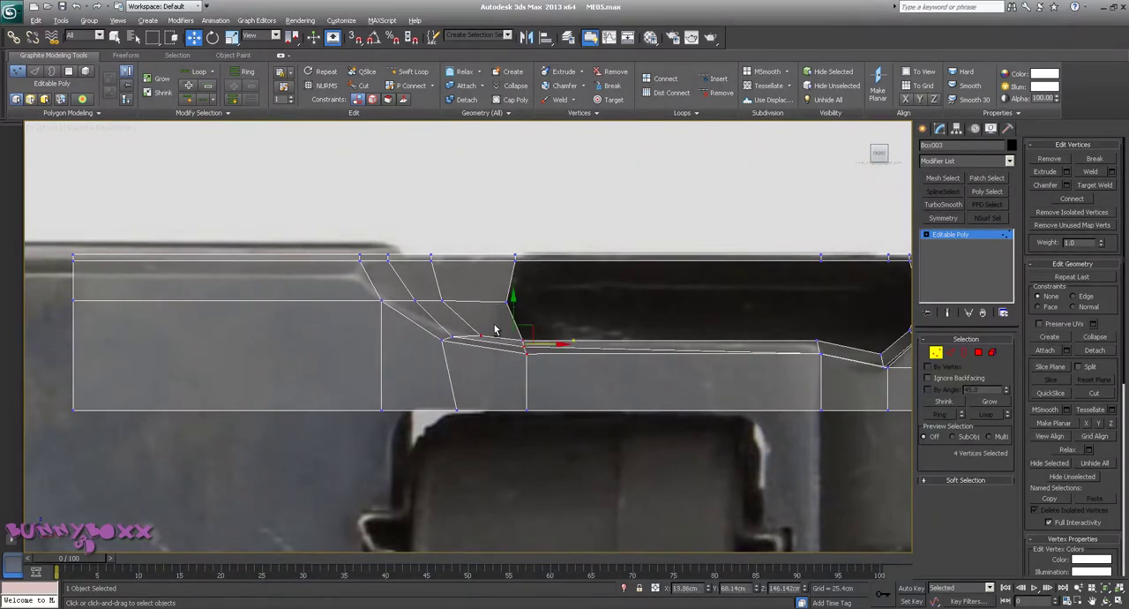
{"action": "left_click", "coordinate": [482, 334], "text": "alt"}
{"action": "left_click_drag", "start_coordinate": [561, 346], "coordinate": [538, 347]}
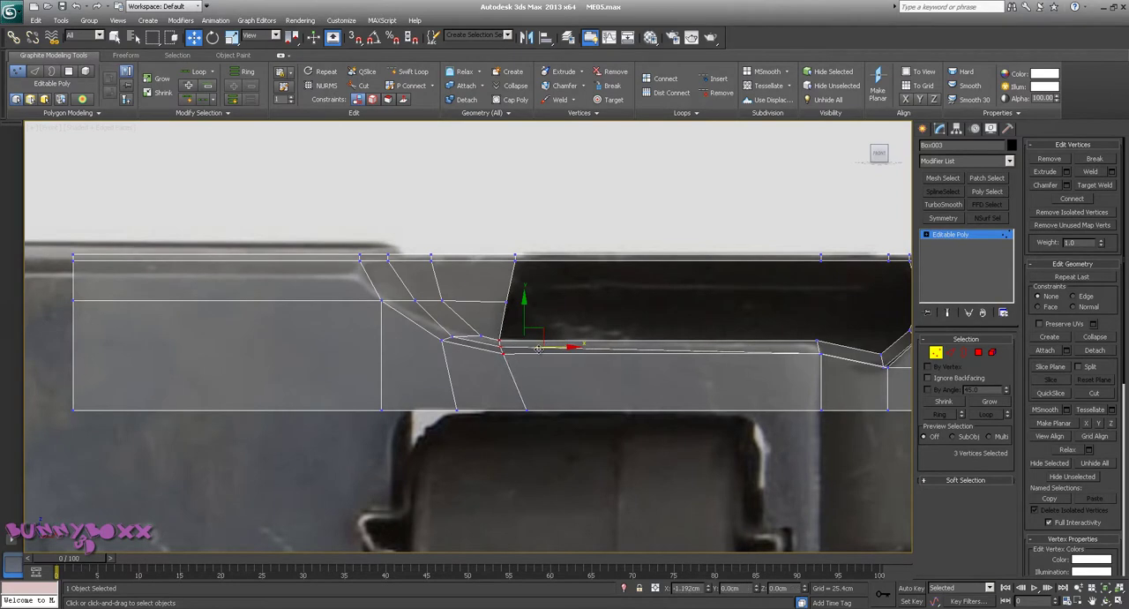
Slide the upper corner vertex left, the lower one right, and an inner chamfer vertex left
{"action": "left_click", "coordinate": [507, 300]}
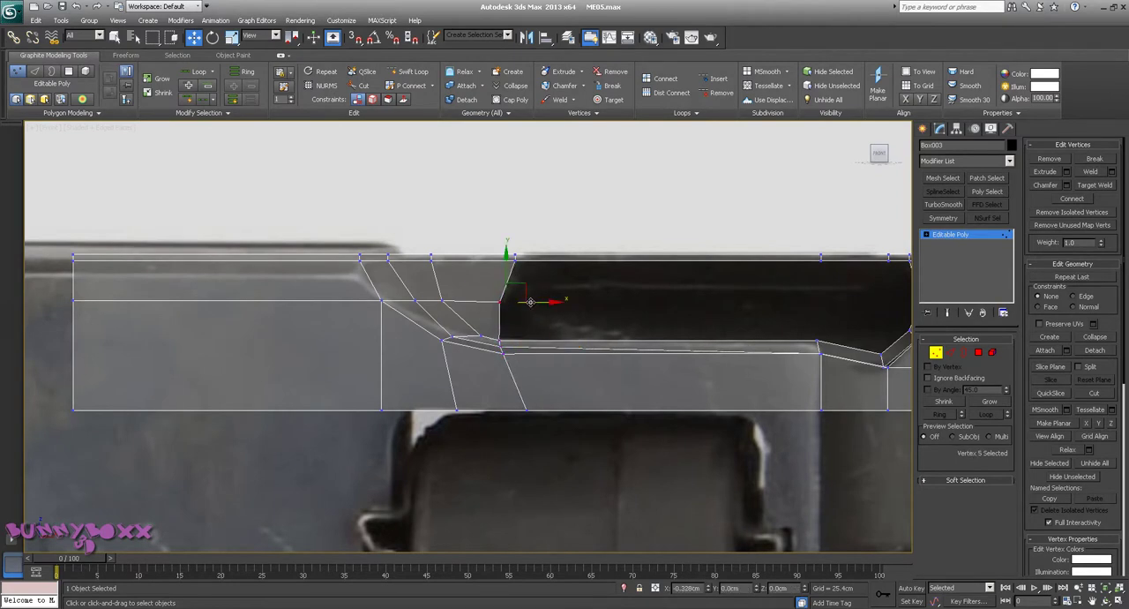
{"action": "left_click_drag", "start_coordinate": [523, 296], "coordinate": [511, 298]}
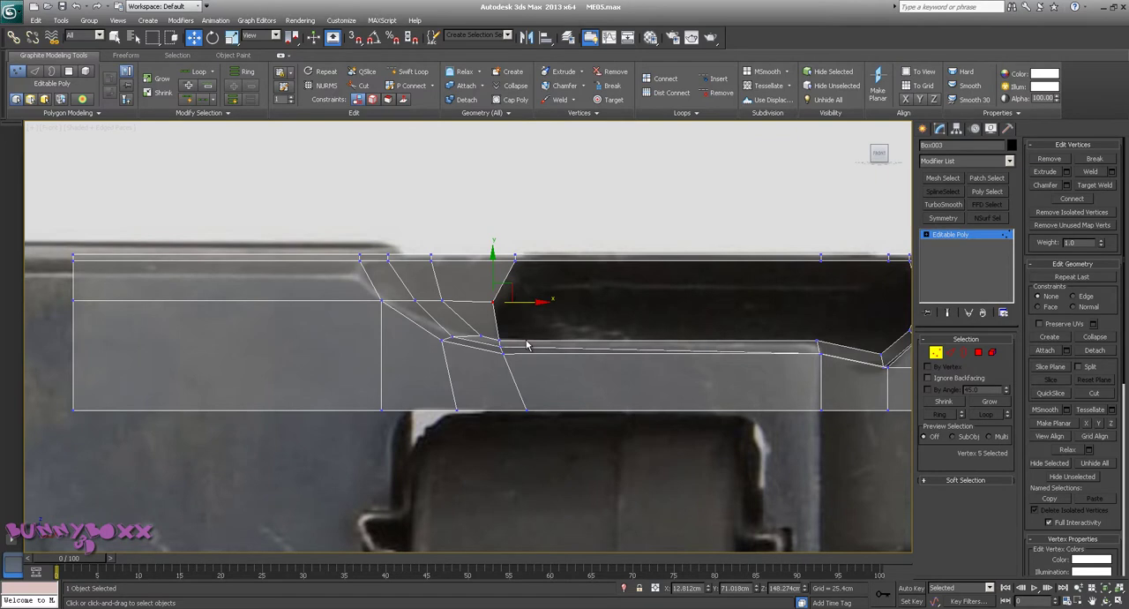
{"action": "left_click", "coordinate": [504, 361]}
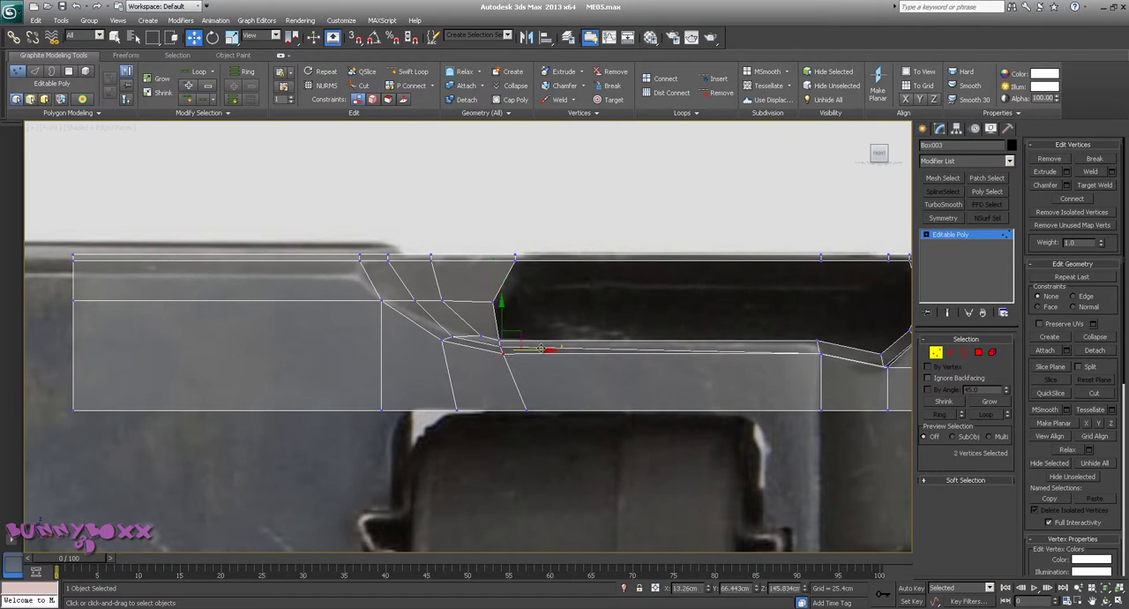
{"action": "left_click_drag", "start_coordinate": [540, 349], "coordinate": [550, 349]}
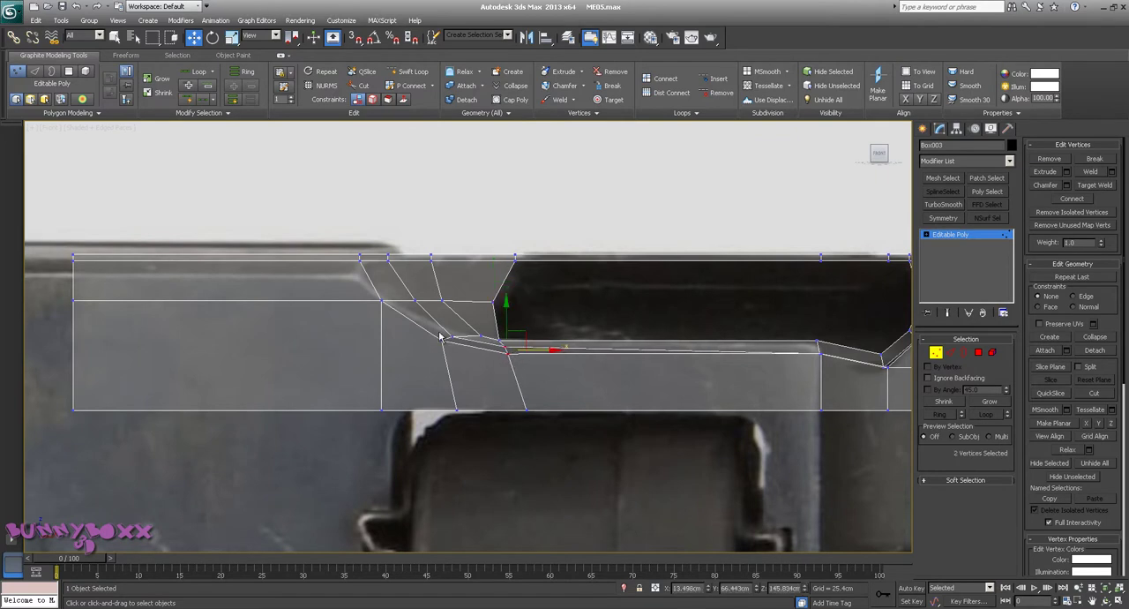
{"action": "left_click", "coordinate": [381, 301]}
{"action": "left_click_drag", "start_coordinate": [419, 301], "coordinate": [413, 301]}
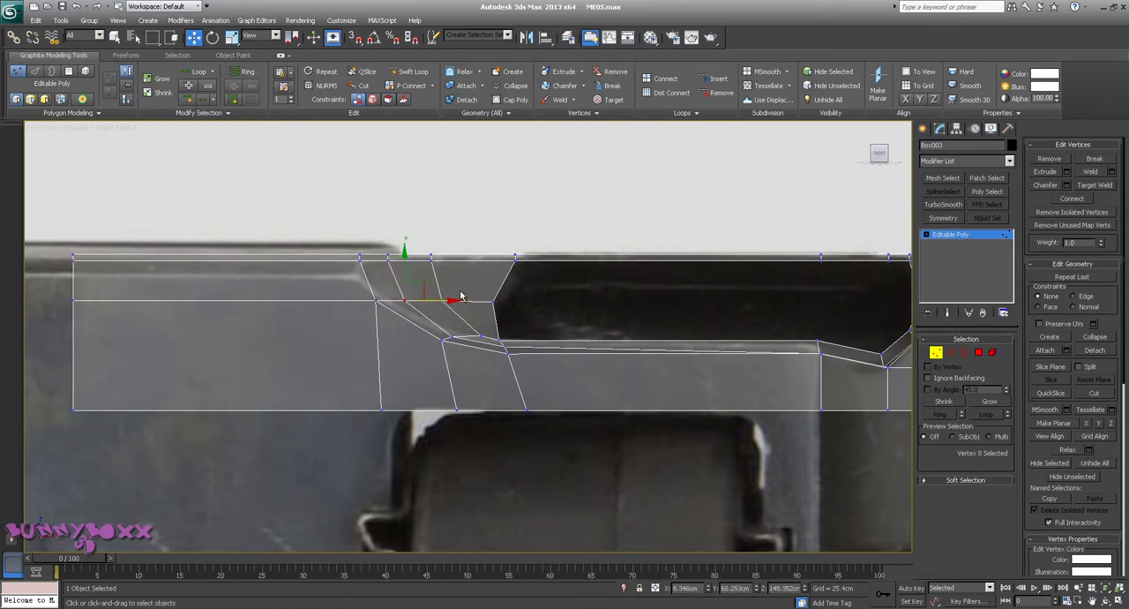
Shift a chamfer vertex at the cutout edge slightly left, then move toward the cutout's other end
{"action": "left_click", "coordinate": [442, 301]}
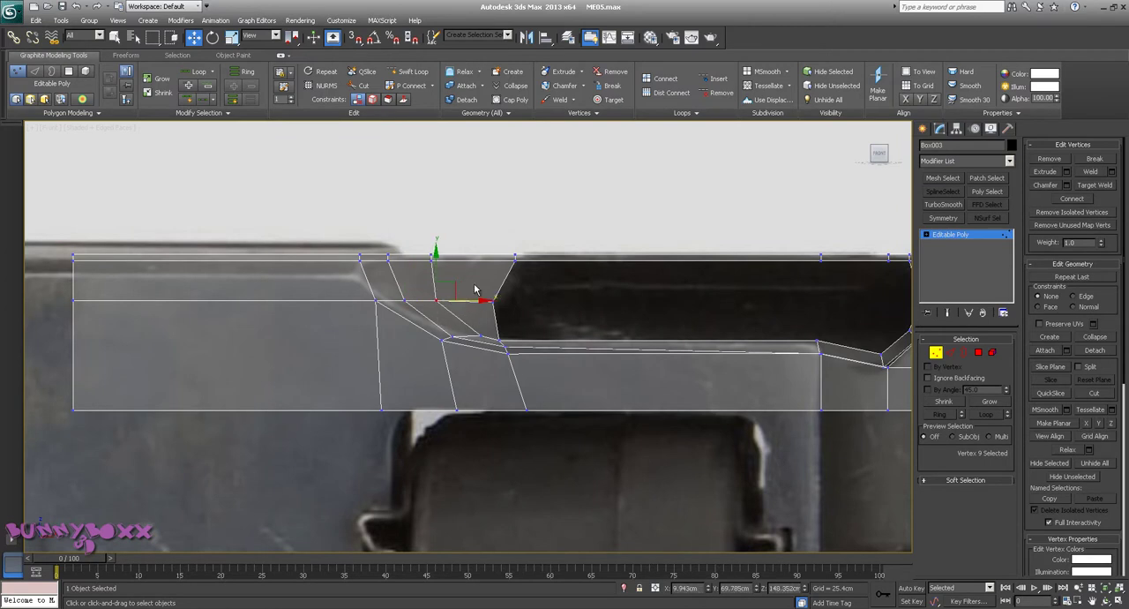
{"action": "middle_click_drag", "start_coordinate": [522, 257], "coordinate": [458, 229]}
{"action": "scroll", "coordinate": [459, 228], "scroll_direction": "up", "scroll_amount": 3}
{"action": "scroll", "coordinate": [445, 342], "scroll_direction": "down", "scroll_amount": 1}
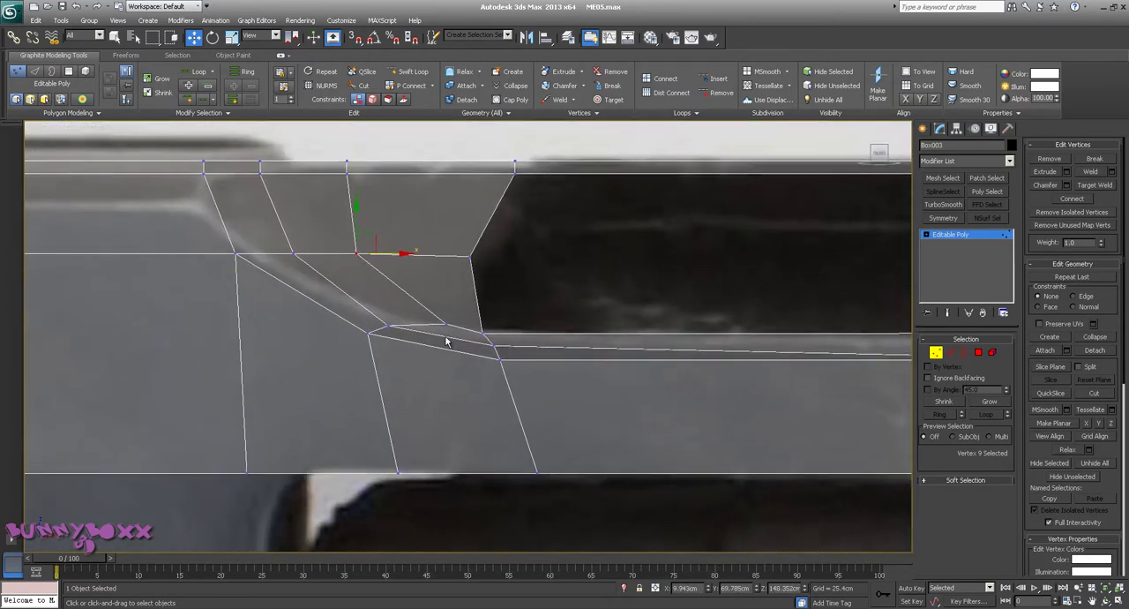
{"action": "left_click", "coordinate": [389, 324]}
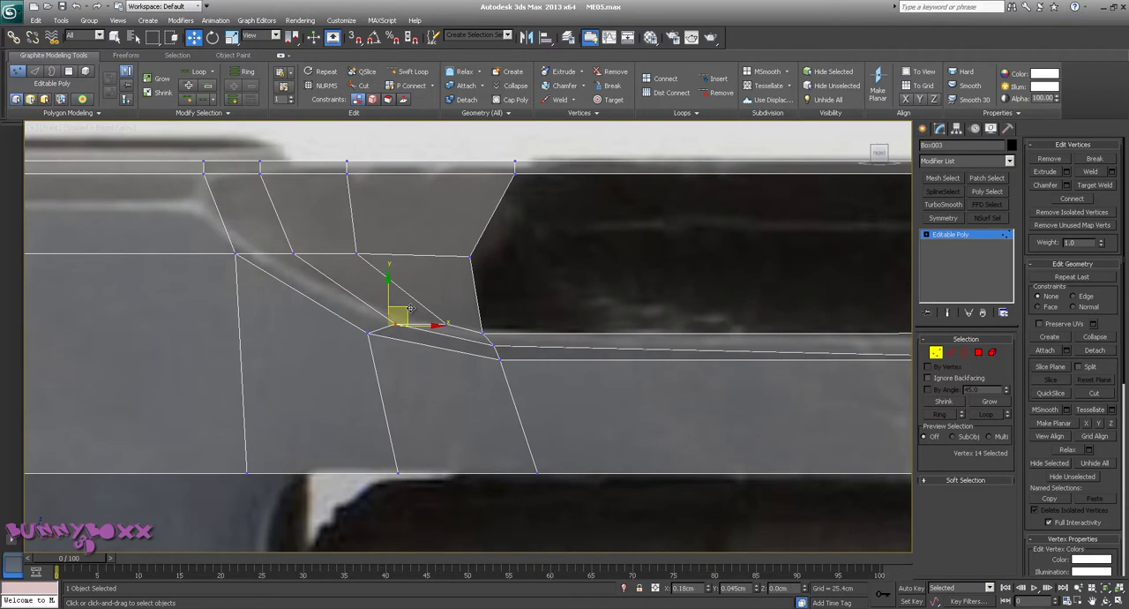
{"action": "left_click", "coordinate": [444, 324]}
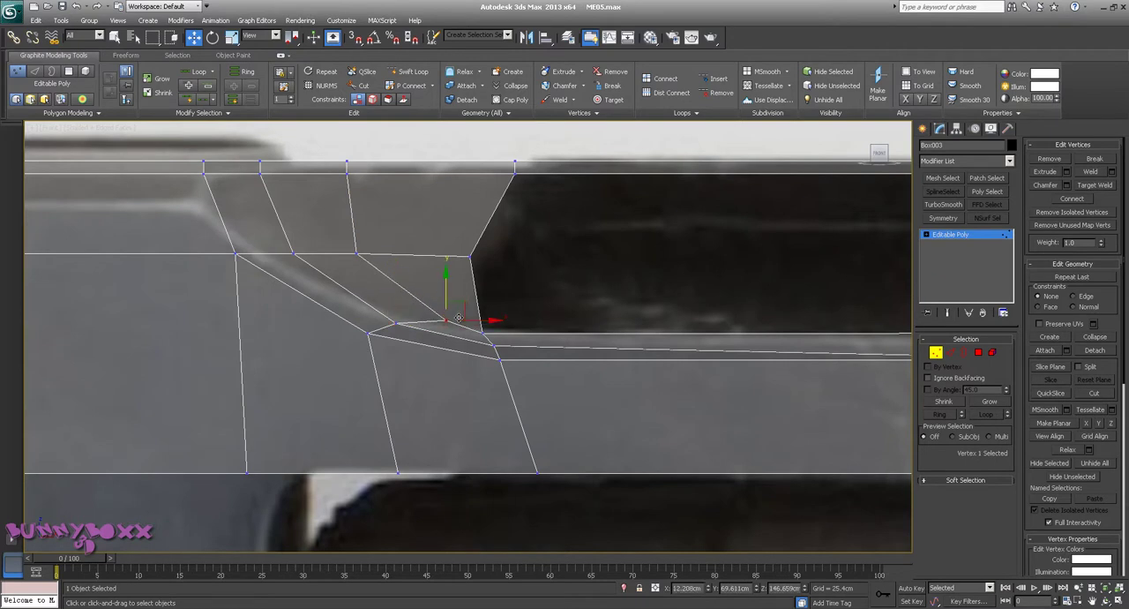
{"action": "left_click_drag", "start_coordinate": [458, 317], "coordinate": [447, 316]}
{"action": "middle_click_drag", "start_coordinate": [478, 314], "coordinate": [450, 281]}
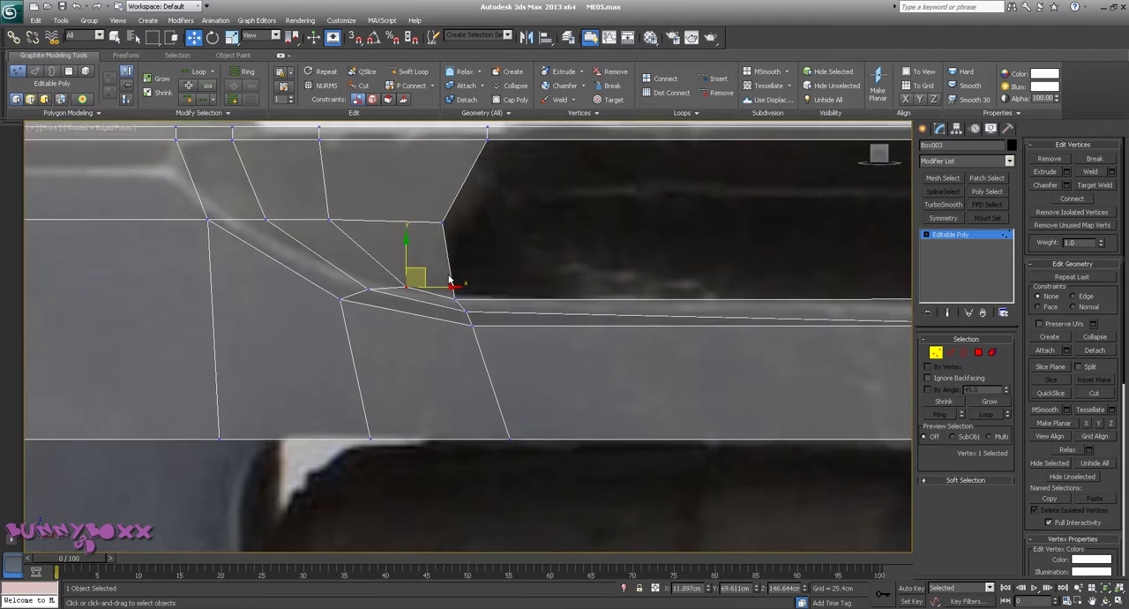
{"action": "left_click", "coordinate": [341, 298]}
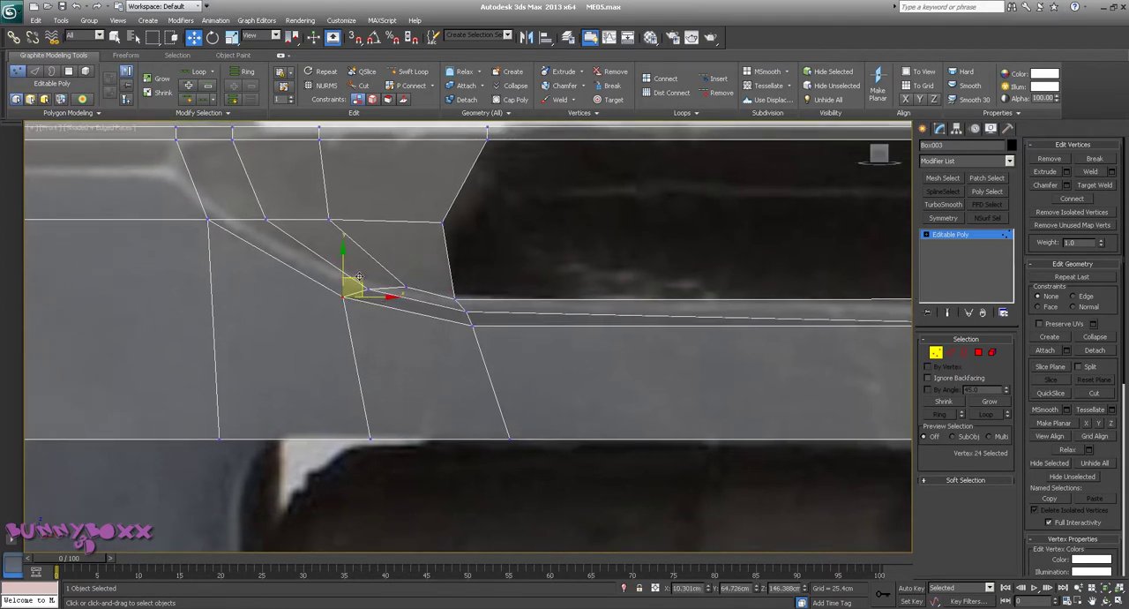
{"action": "mouse_move", "coordinate": [529, 278]}
{"action": "middle_mouse_down"}
{"action": "mouse_move", "coordinate": [320, 278]}
{"action": "mouse_move", "coordinate": [59, 345]}
{"action": "mouse_move", "coordinate": [347, 423]}
{"action": "mouse_move", "coordinate": [292, 317]}
{"action": "mouse_move", "coordinate": [536, 340]}
{"action": "mouse_move", "coordinate": [345, 340]}
{"action": "middle_mouse_up"}
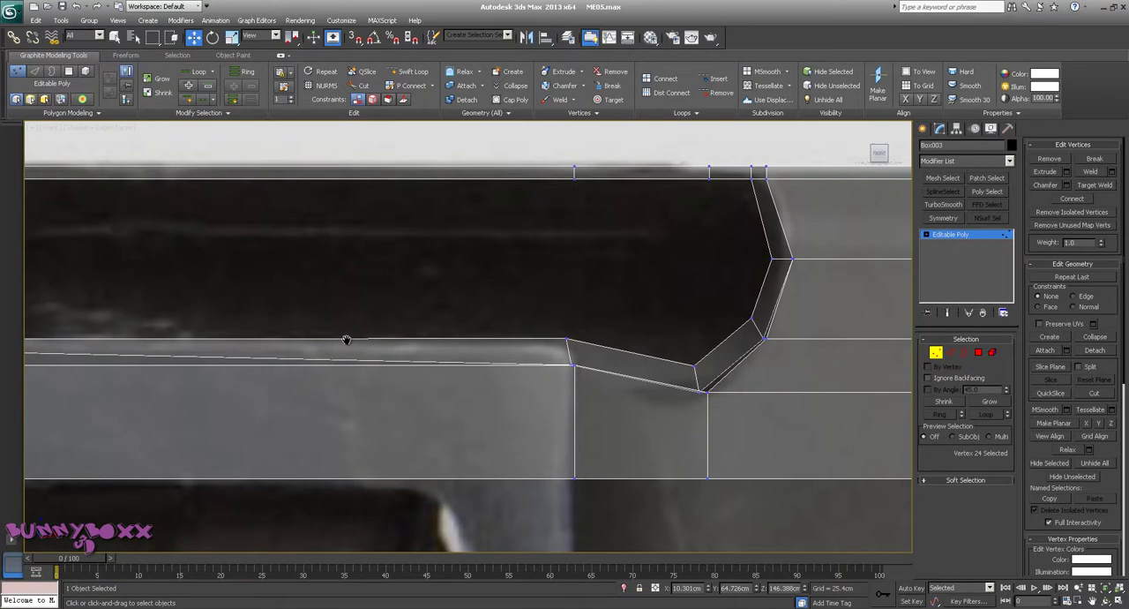
Move a rounded-corner vertex upward, then undo the last vertex moves twice
{"action": "mouse_move", "coordinate": [346, 340]}
{"action": "middle_mouse_down"}
{"action": "mouse_move", "coordinate": [387, 260]}
{"action": "mouse_move", "coordinate": [590, 295]}
{"action": "mouse_move", "coordinate": [272, 306]}
{"action": "middle_mouse_up"}
{"action": "left_click", "coordinate": [624, 353]}
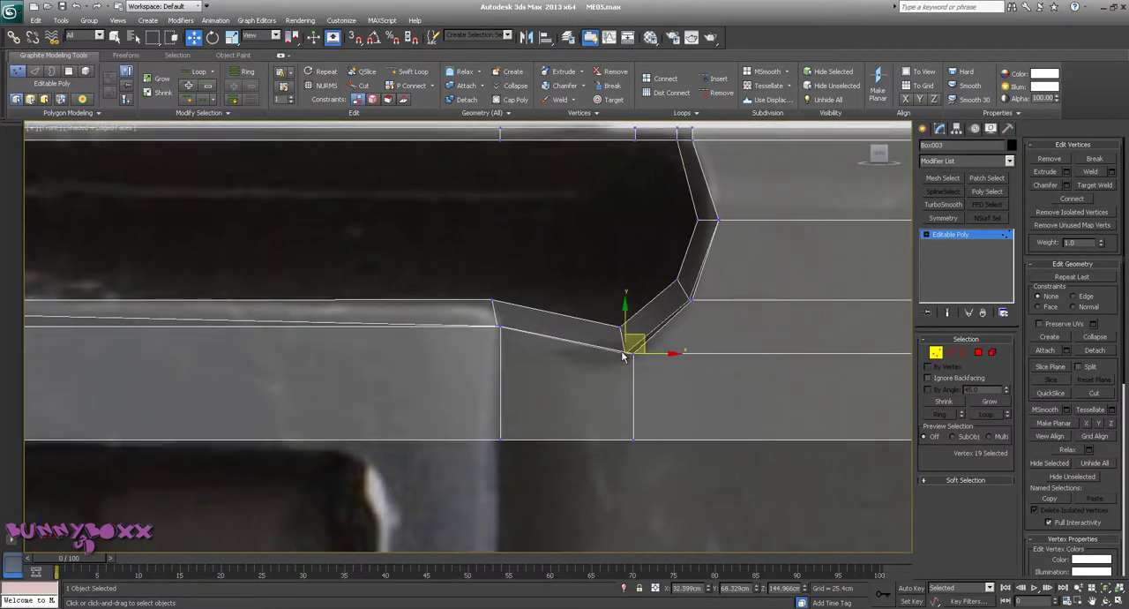
{"action": "mouse_move", "coordinate": [623, 312]}
{"action": "left_mouse_down"}
{"action": "mouse_move", "coordinate": [620, 289]}
{"action": "mouse_move", "coordinate": [611, 297]}
{"action": "left_mouse_up"}
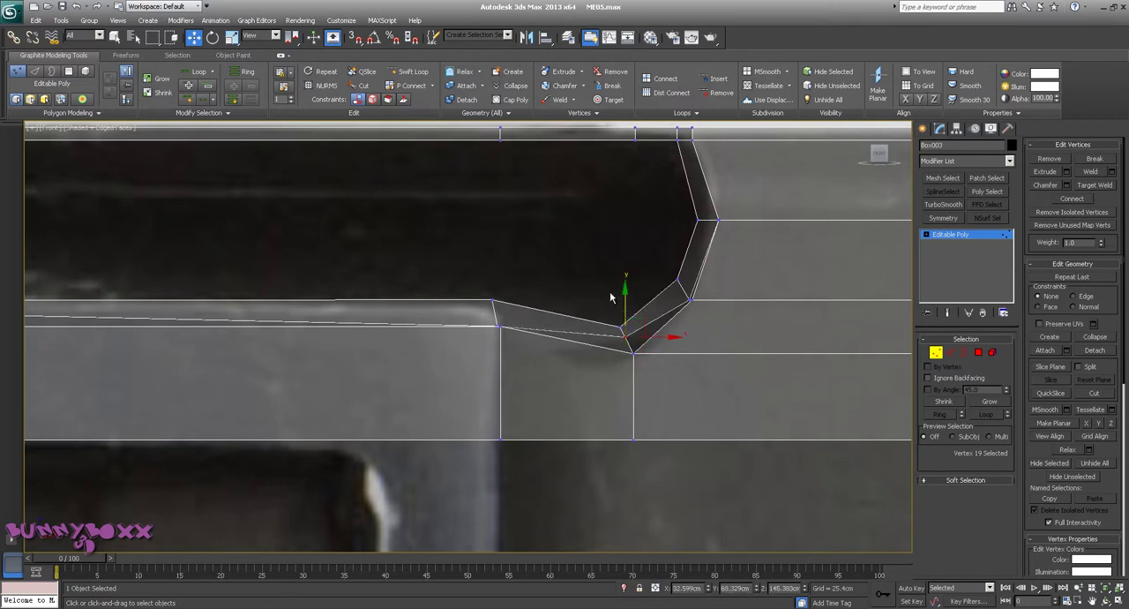
{"action": "left_click", "coordinate": [76, 7]}
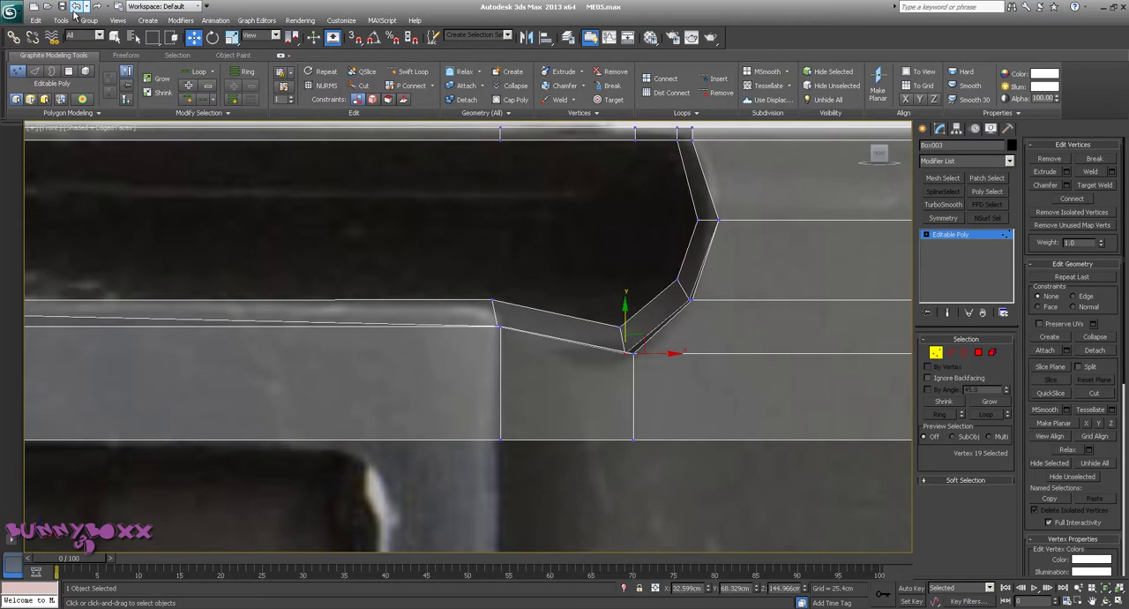
{"action": "left_click", "coordinate": [76, 7]}
Select the lower-corner vertex and inspect it from an oblique angle
{"action": "left_click", "coordinate": [632, 354]}
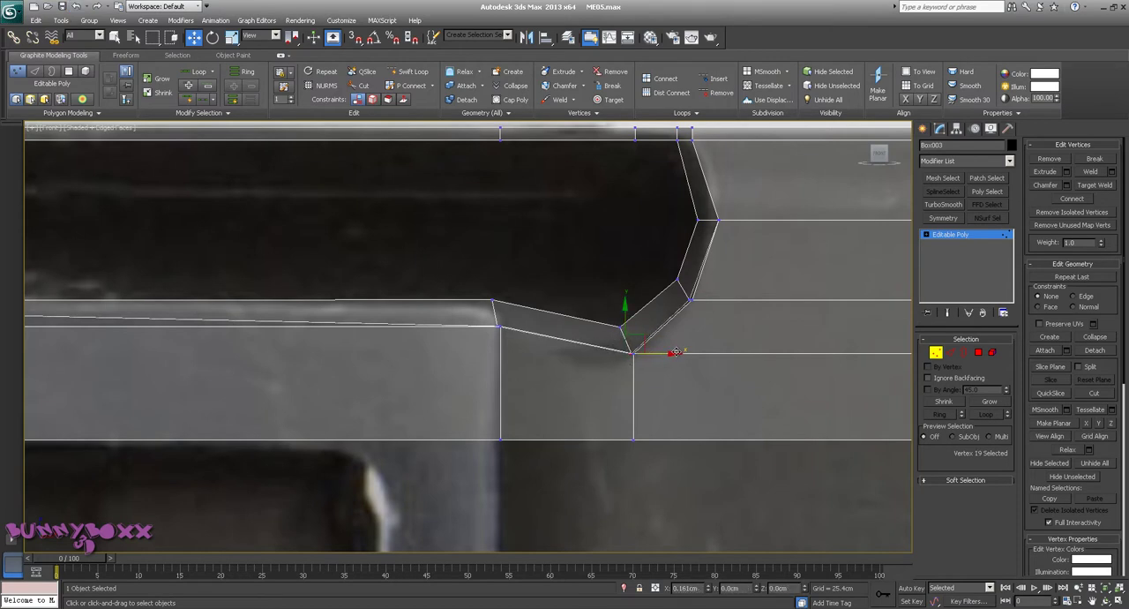
{"action": "mouse_move", "coordinate": [675, 352]}
{"action": "middle_mouse_down", "text": "alt"}
{"action": "mouse_move", "coordinate": [406, 263]}
{"action": "mouse_move", "coordinate": [680, 335]}
{"action": "middle_mouse_up", "text": "alt"}
{"action": "left_click", "coordinate": [477, 334]}
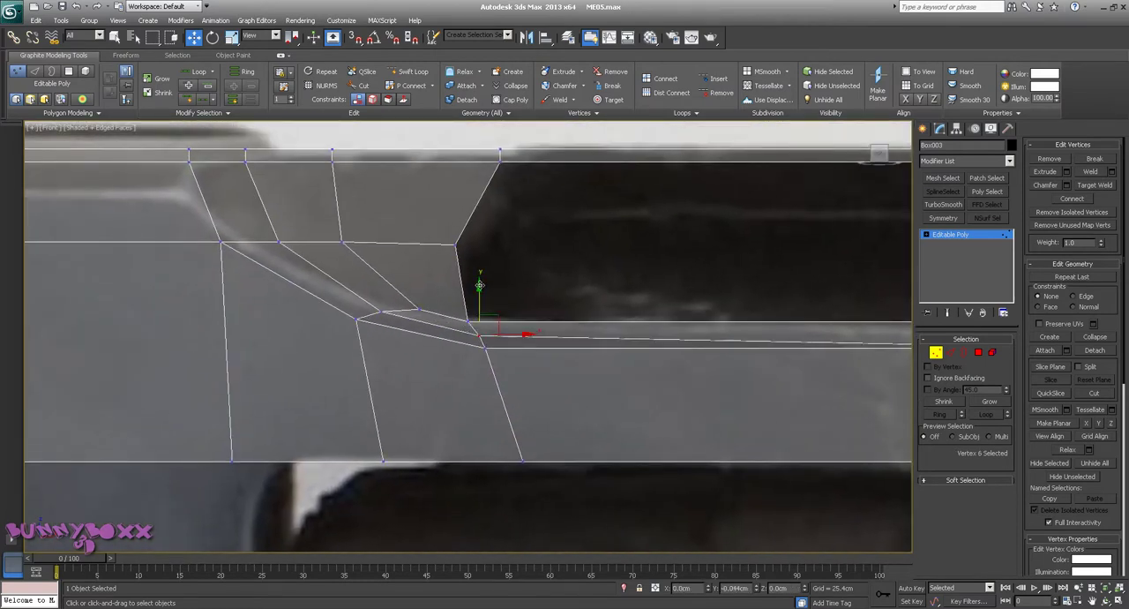
{"action": "middle_click_drag", "start_coordinate": [598, 285], "coordinate": [479, 272]}
{"action": "scroll", "coordinate": [479, 273], "scroll_direction": "down", "scroll_amount": 5}
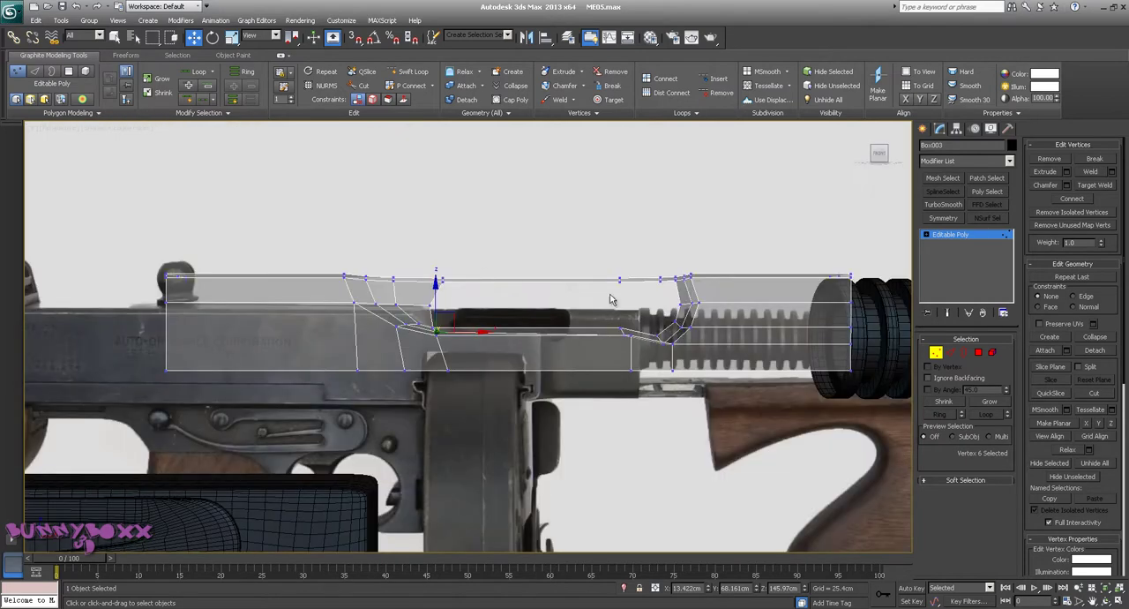
{"action": "key", "text": "shift+z"}
{"action": "middle_click_drag", "start_coordinate": [589, 283], "coordinate": [574, 259], "text": "alt"}
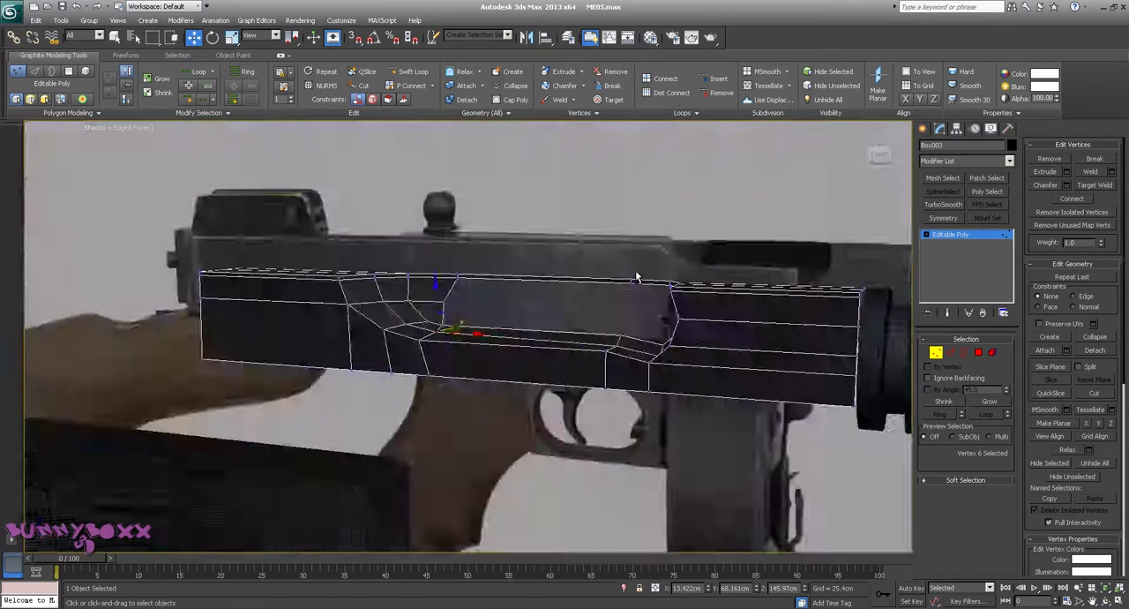
{"action": "middle_click_drag", "start_coordinate": [637, 277], "coordinate": [754, 270], "text": "alt"}
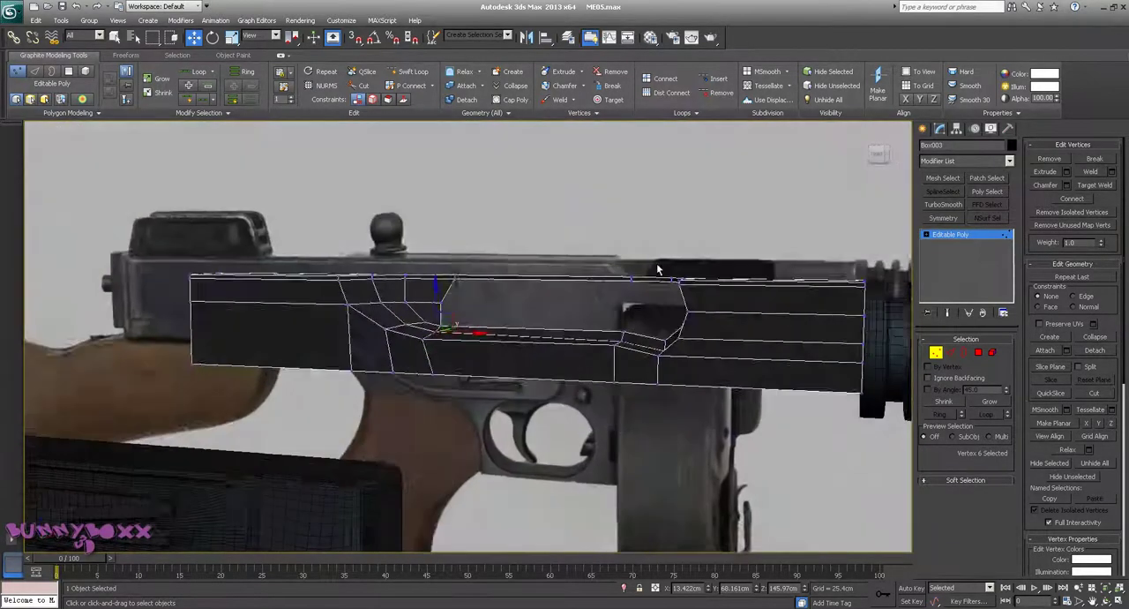
{"action": "middle_click_drag", "start_coordinate": [754, 270], "coordinate": [626, 263], "text": "alt"}
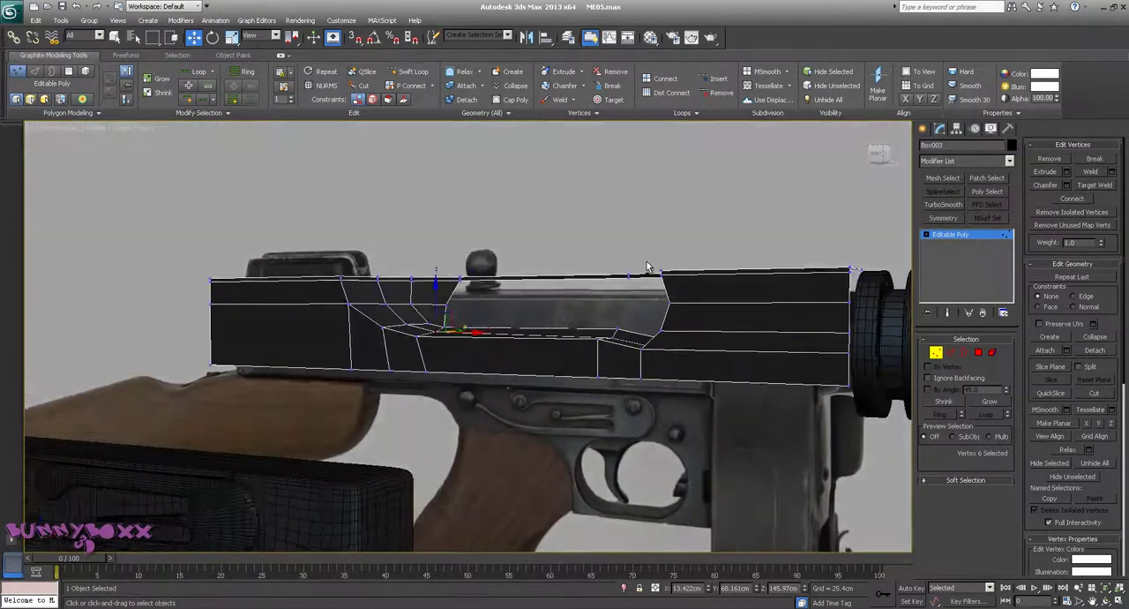
{"action": "middle_click_drag", "start_coordinate": [630, 256], "coordinate": [565, 265], "text": "alt"}
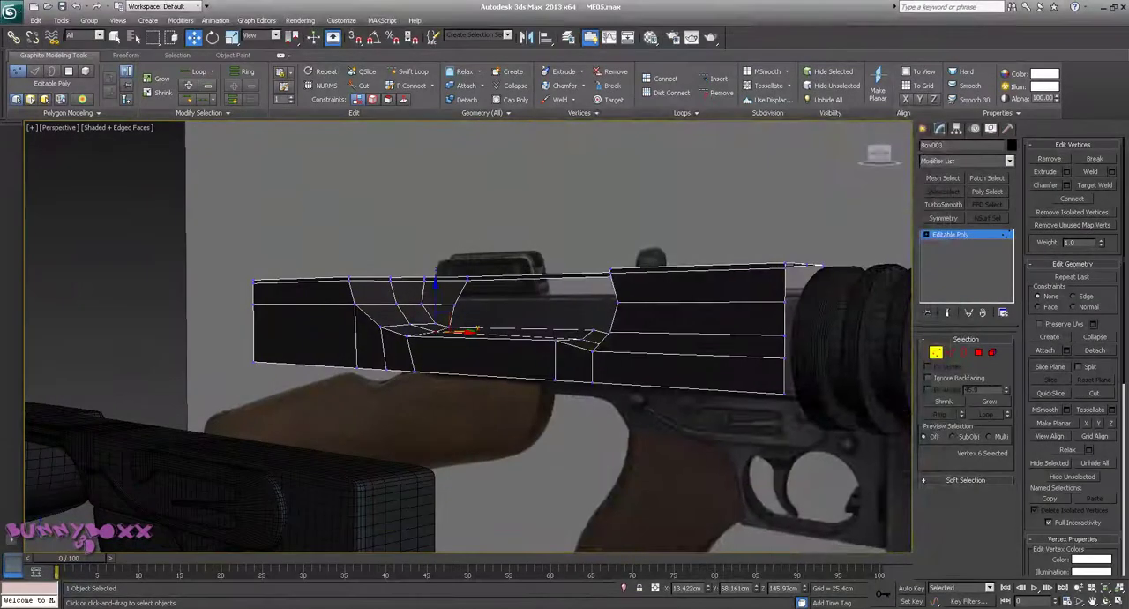
{"action": "key", "text": "alt+Tab"}
{"action": "key", "text": "alt+Tab"}
{"action": "mouse_move", "coordinate": [644, 311]}
{"action": "middle_mouse_down", "text": "alt"}
{"action": "mouse_move", "coordinate": [541, 341]}
{"action": "mouse_move", "coordinate": [562, 314]}
{"action": "mouse_move", "coordinate": [508, 333]}
{"action": "mouse_move", "coordinate": [647, 352]}
{"action": "middle_mouse_up", "text": "alt"}
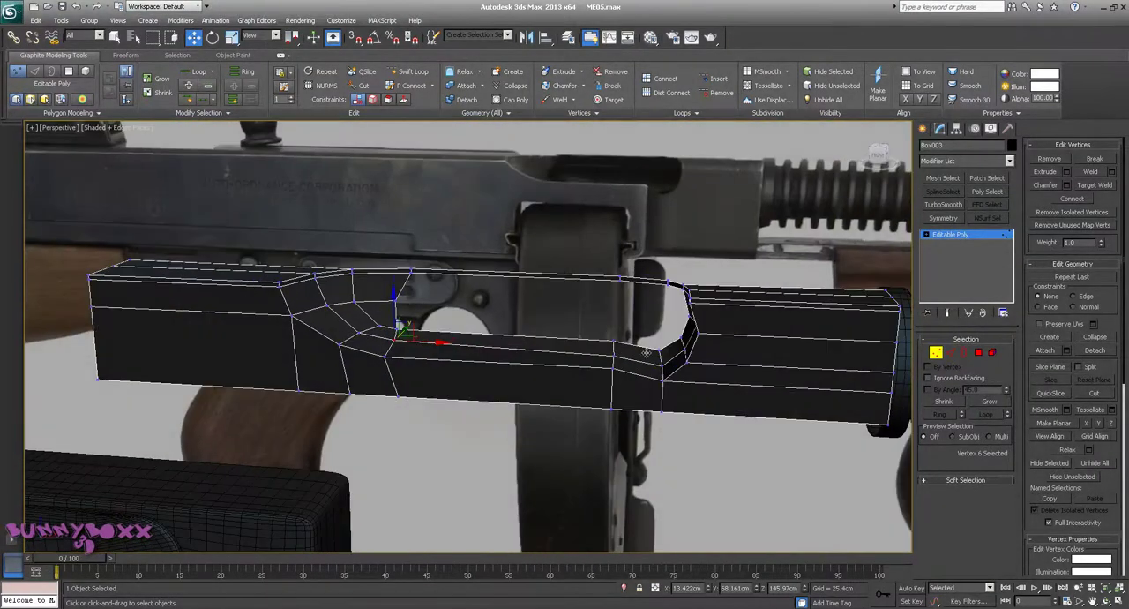
With vertex snapping on, snap the rear cutout's vertices down onto a neighbouring vertex
{"action": "left_click_drag", "start_coordinate": [612, 344], "coordinate": [633, 316]}
{"action": "key", "text": "q"}
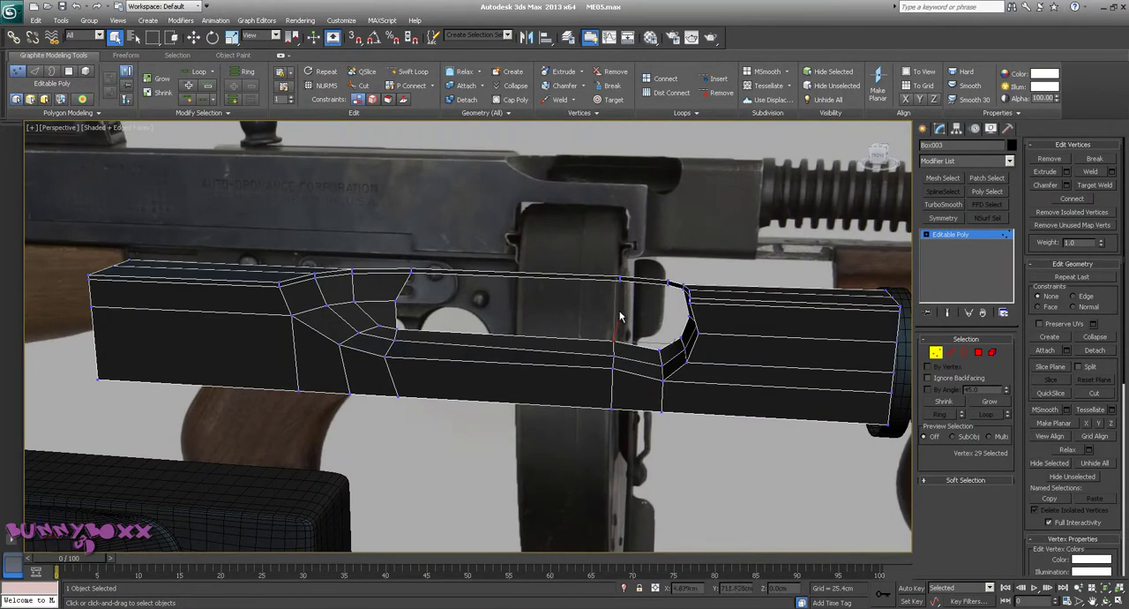
{"action": "key", "text": "w"}
{"action": "key", "text": "s"}
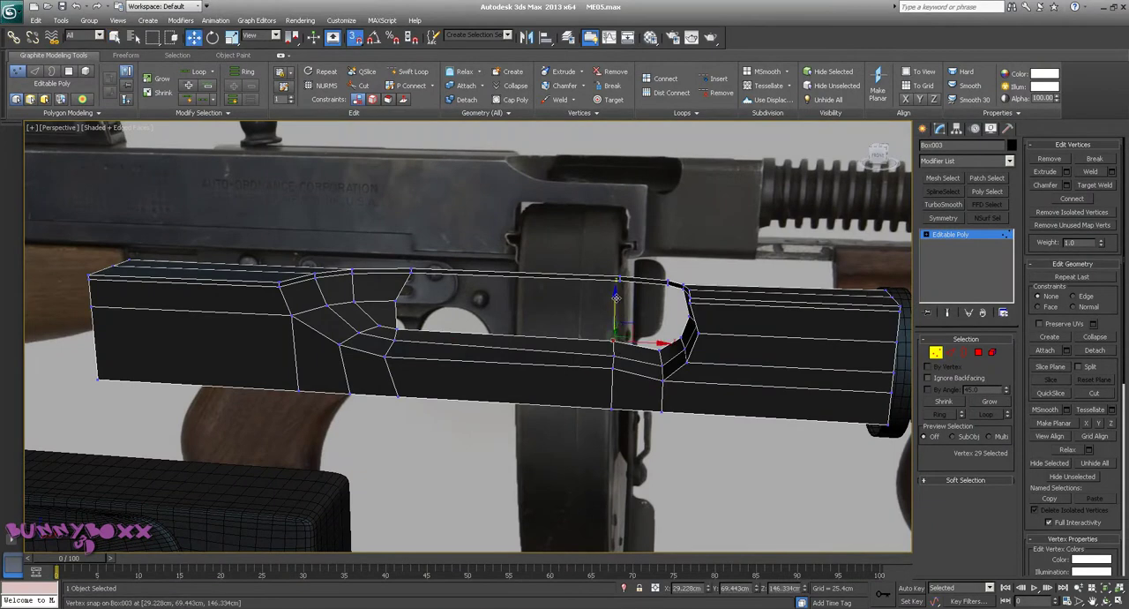
{"action": "mouse_move", "coordinate": [615, 298]}
{"action": "left_mouse_down"}
{"action": "mouse_move", "coordinate": [656, 340]}
{"action": "mouse_move", "coordinate": [668, 328]}
{"action": "left_mouse_up"}
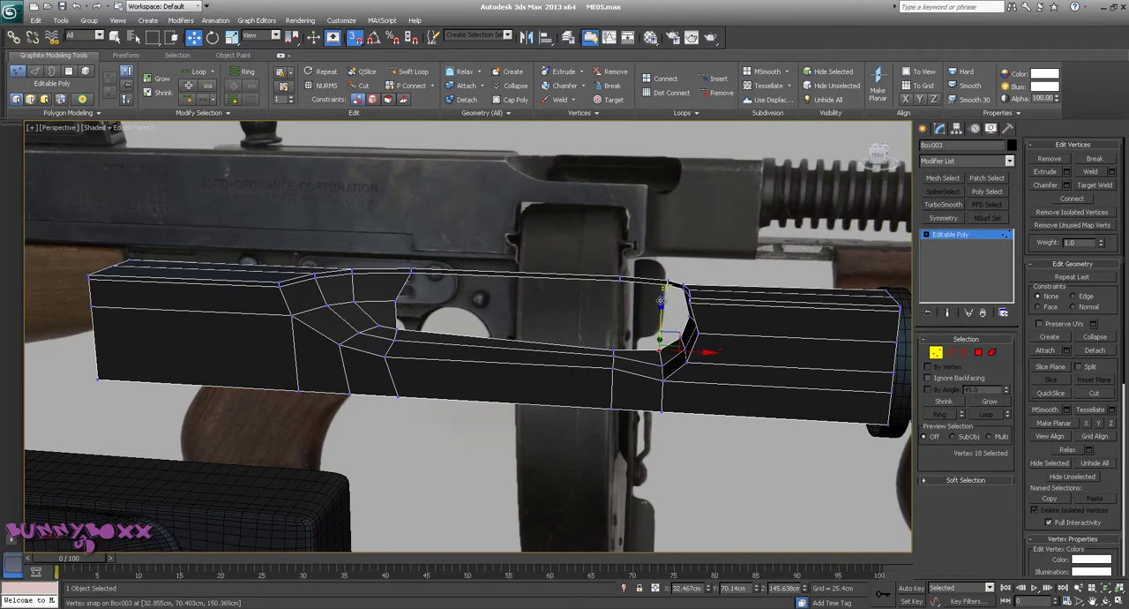
{"action": "mouse_move", "coordinate": [660, 301]}
{"action": "middle_mouse_down", "text": "alt"}
{"action": "mouse_move", "coordinate": [556, 333]}
{"action": "mouse_move", "coordinate": [612, 344]}
{"action": "middle_mouse_up", "text": "alt"}
{"action": "middle_click_drag", "start_coordinate": [513, 339], "coordinate": [608, 337], "text": "alt"}
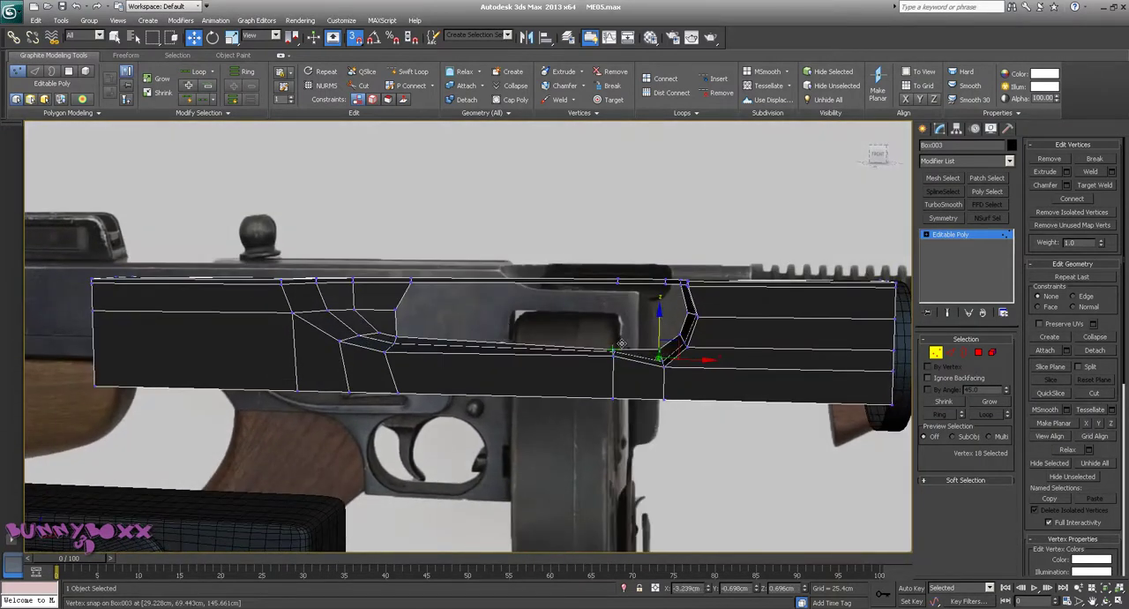
Snap the corner vertex up to matching height, select the lower-edge vertices, and check Front view
{"action": "left_click_drag", "start_coordinate": [660, 314], "coordinate": [642, 355]}
{"action": "left_click", "coordinate": [660, 357], "text": "ctrl"}
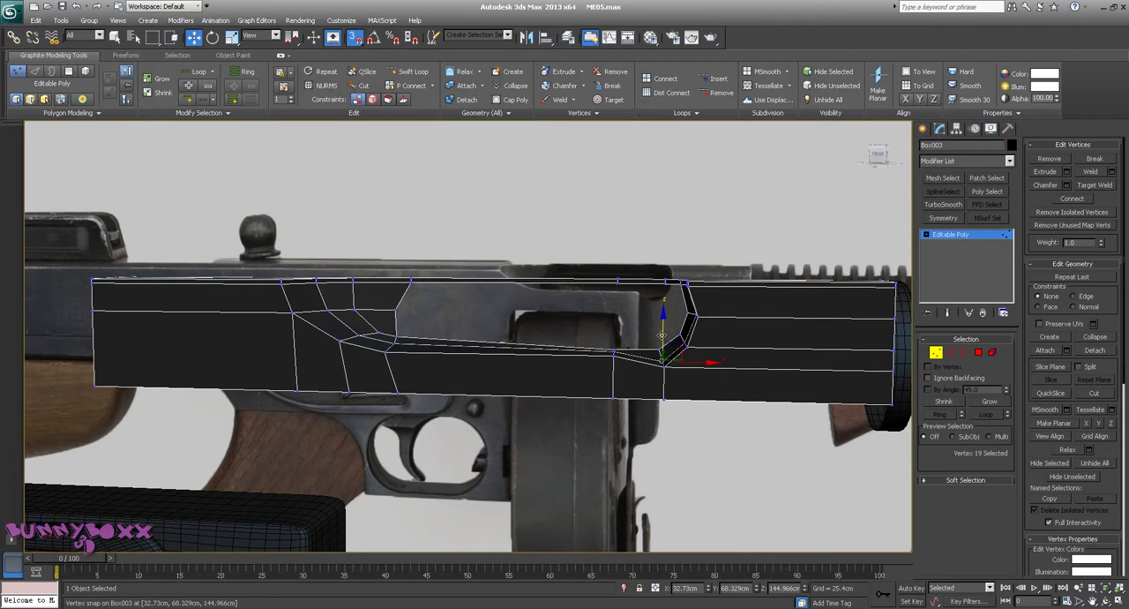
{"action": "left_click_drag", "start_coordinate": [610, 340], "coordinate": [649, 358], "text": "ctrl"}
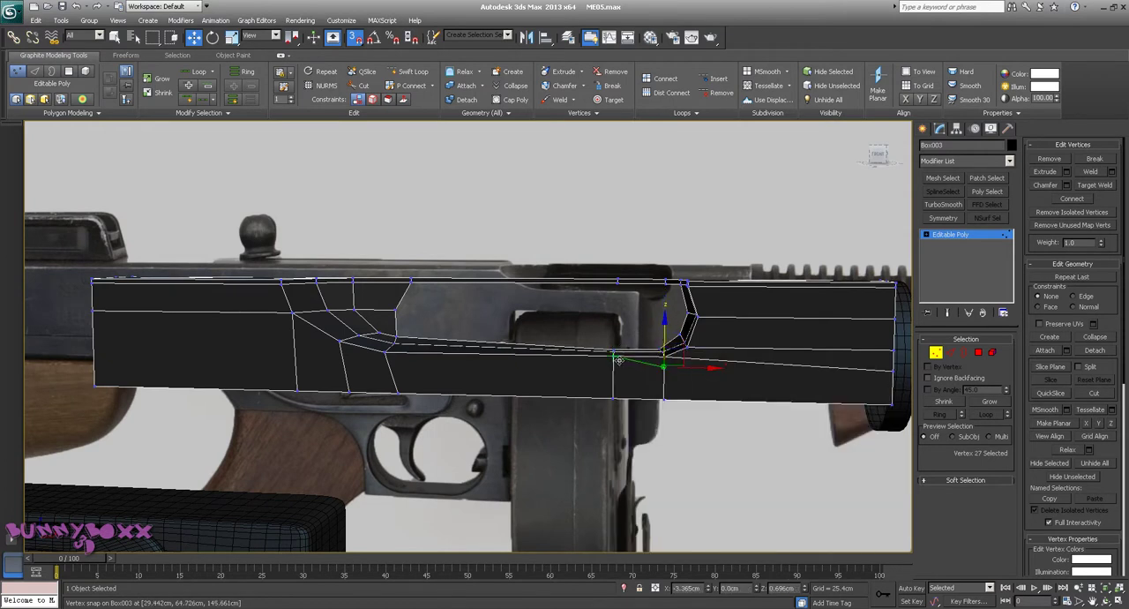
{"action": "mouse_move", "coordinate": [556, 347]}
{"action": "middle_mouse_down", "text": "alt"}
{"action": "mouse_move", "coordinate": [575, 346]}
{"action": "mouse_move", "coordinate": [570, 357]}
{"action": "middle_mouse_up", "text": "alt"}
{"action": "key", "text": "f"}
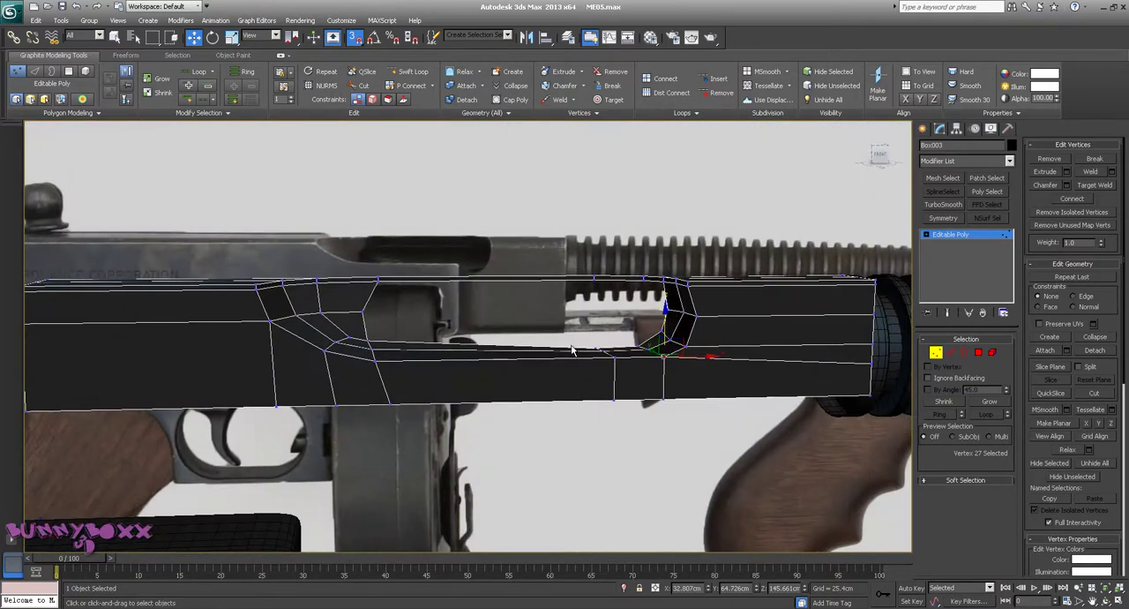
{"action": "right_click", "coordinate": [572, 349], "text": "shift"}
{"action": "scroll", "coordinate": [638, 341], "scroll_direction": "up", "scroll_amount": 5}
{"action": "scroll", "coordinate": [559, 374], "scroll_direction": "down", "scroll_amount": 2}
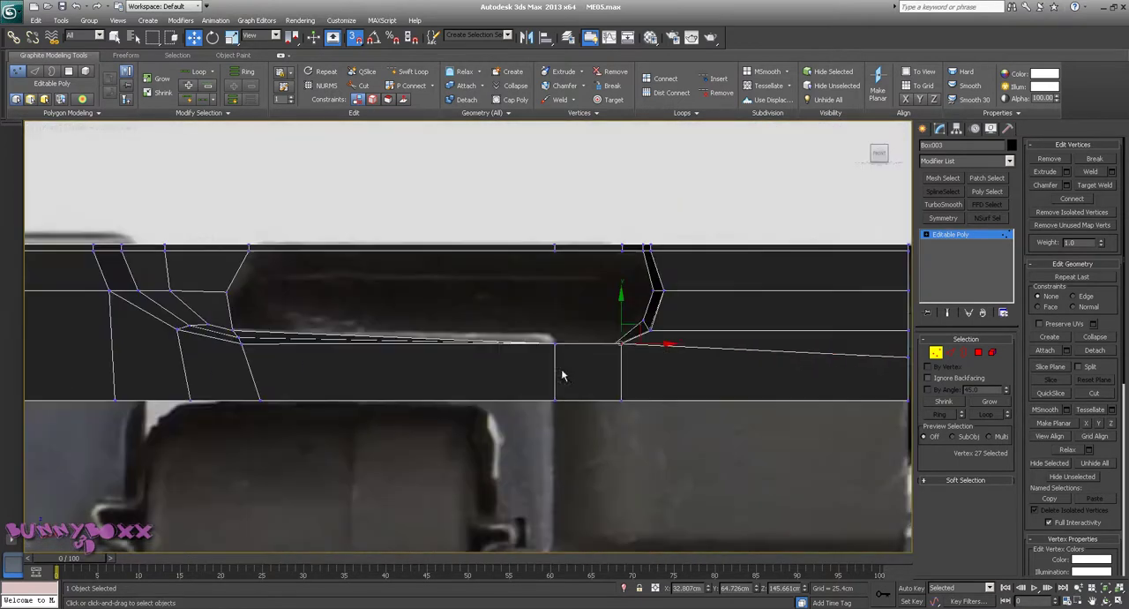
Make the shell See-Through over the reference and re-enter Vertex mode
{"action": "middle_click_drag", "start_coordinate": [573, 348], "coordinate": [524, 357]}
{"action": "key", "text": "alt+x"}
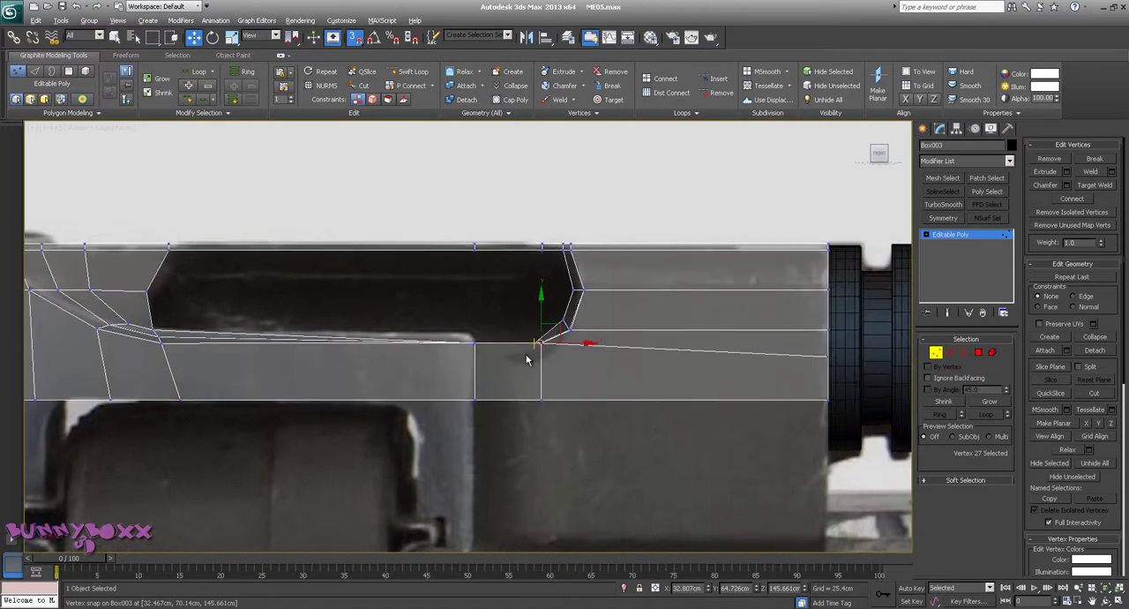
{"action": "scroll", "coordinate": [516, 375], "scroll_direction": "up", "scroll_amount": 3}
{"action": "left_click", "coordinate": [935, 354]}
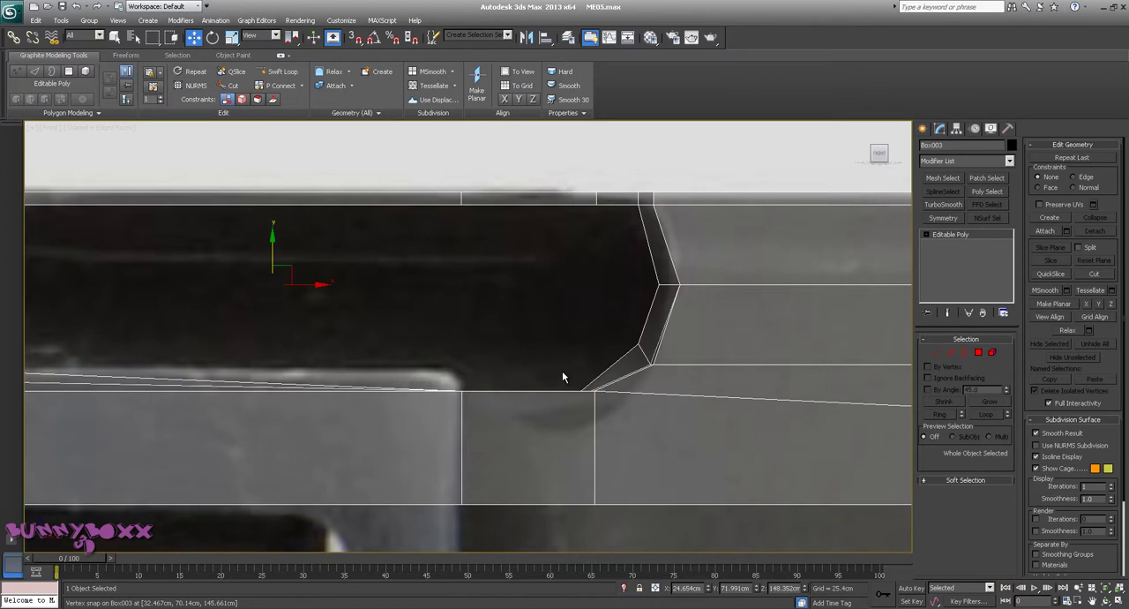
{"action": "left_click", "coordinate": [935, 352]}
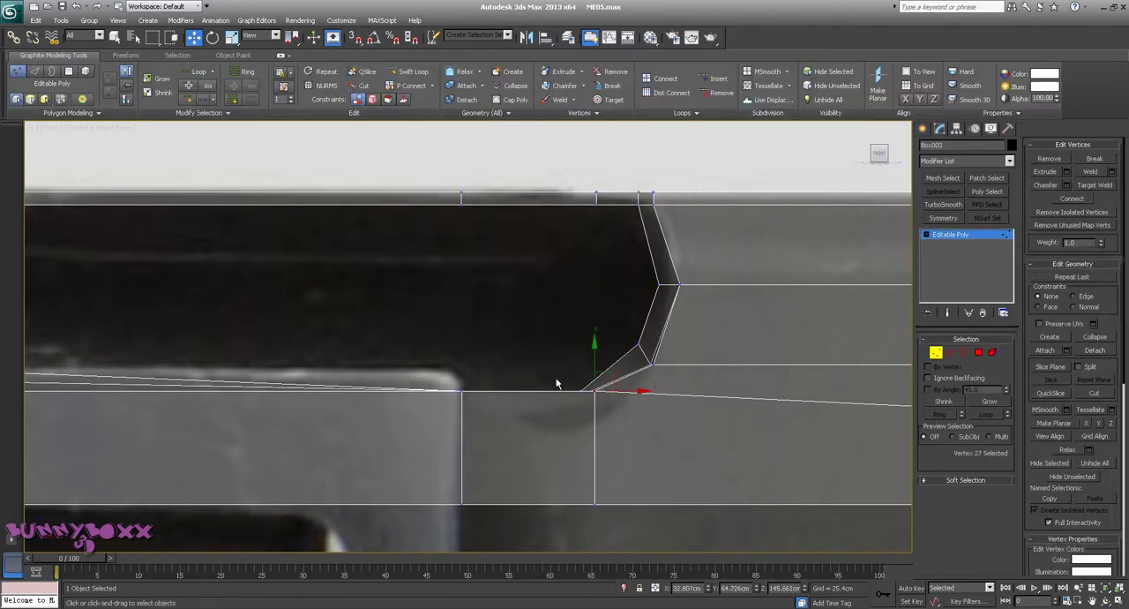
Move the corner vertices down, cancelling one wrong move, and raise one to match
{"action": "left_click_drag", "start_coordinate": [589, 344], "coordinate": [584, 364]}
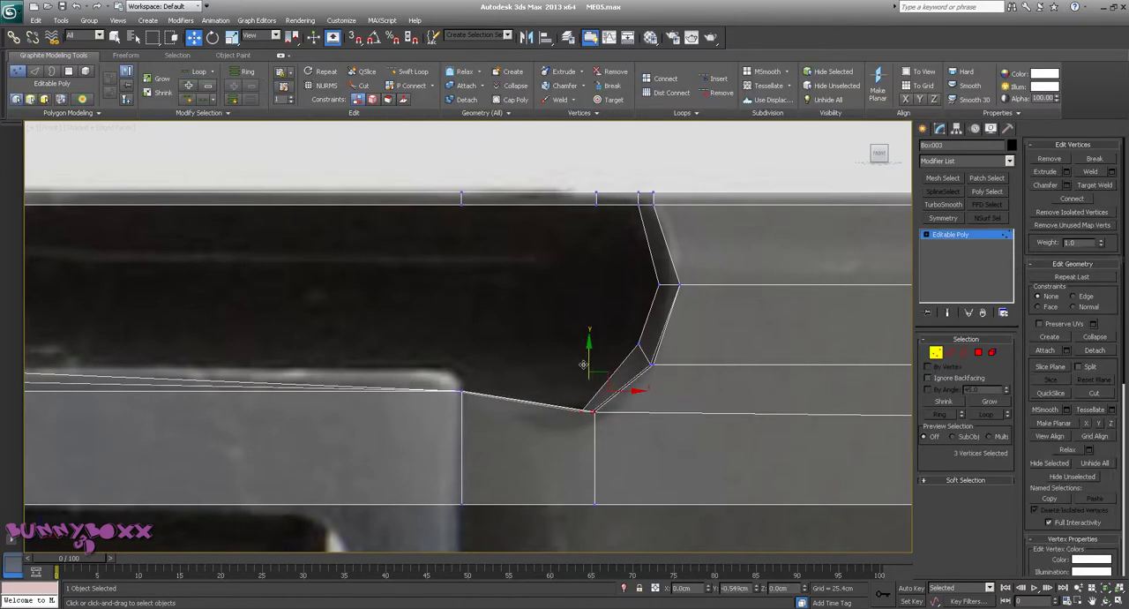
{"action": "right_click", "coordinate": [583, 354]}
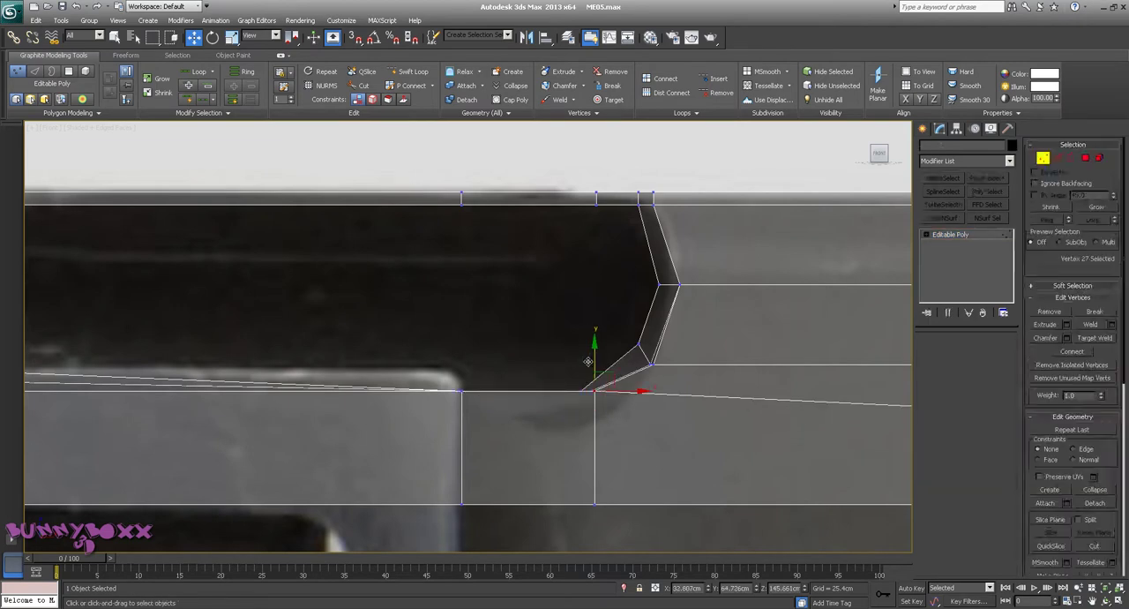
{"action": "left_click_drag", "start_coordinate": [588, 360], "coordinate": [591, 366]}
{"action": "left_click", "coordinate": [591, 366], "text": "alt"}
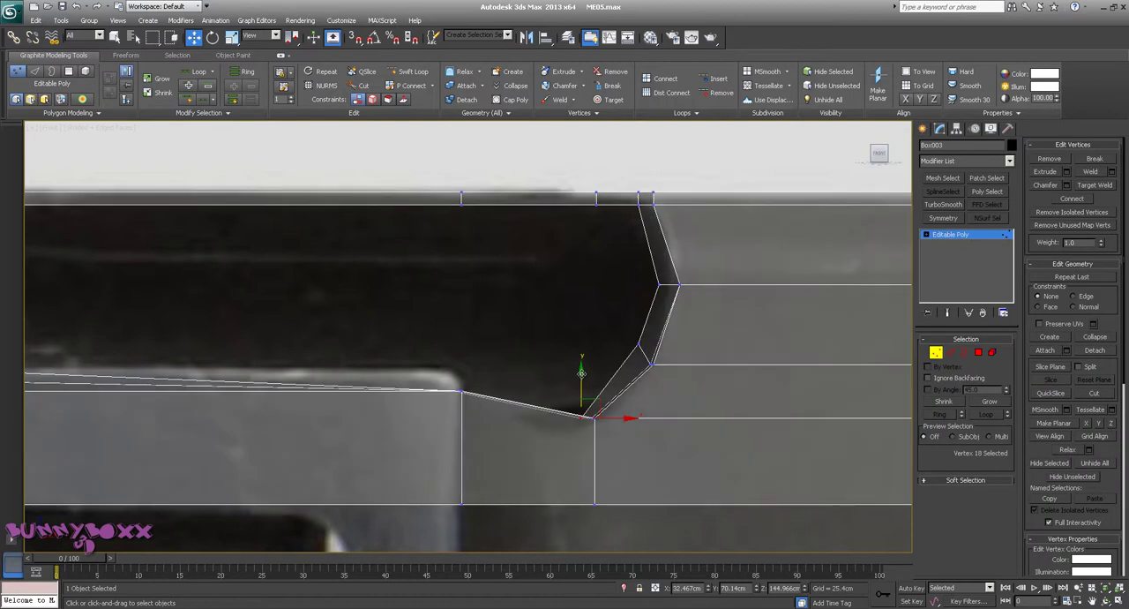
{"action": "left_click_drag", "start_coordinate": [582, 373], "coordinate": [591, 381]}
Select just the bottom corner vertex and raise it along the reference edge
{"action": "left_click", "coordinate": [615, 432]}
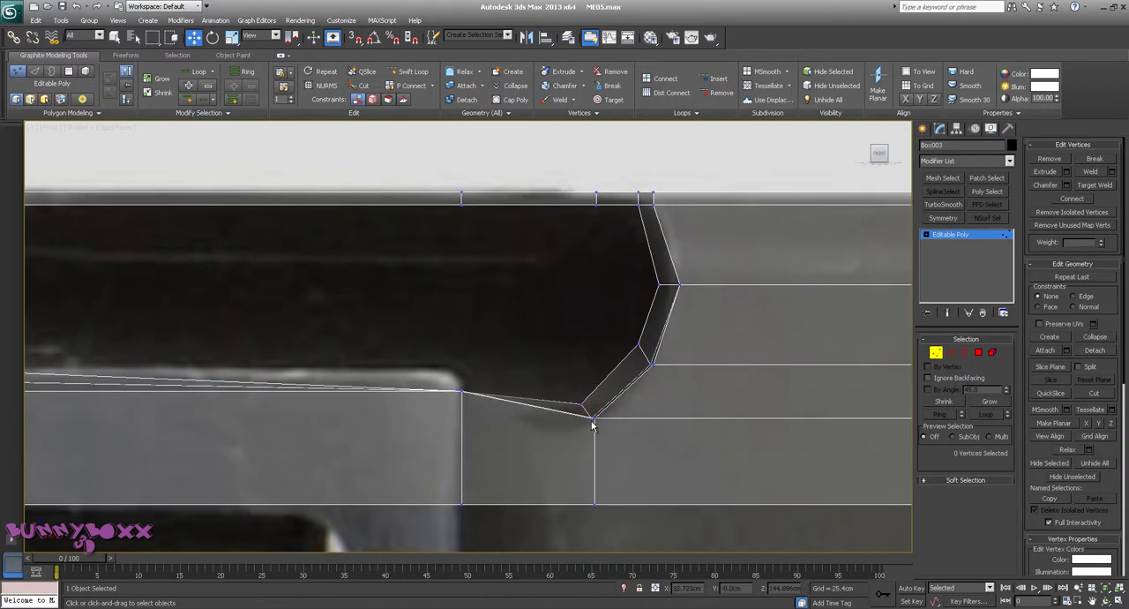
{"action": "left_click", "coordinate": [591, 417]}
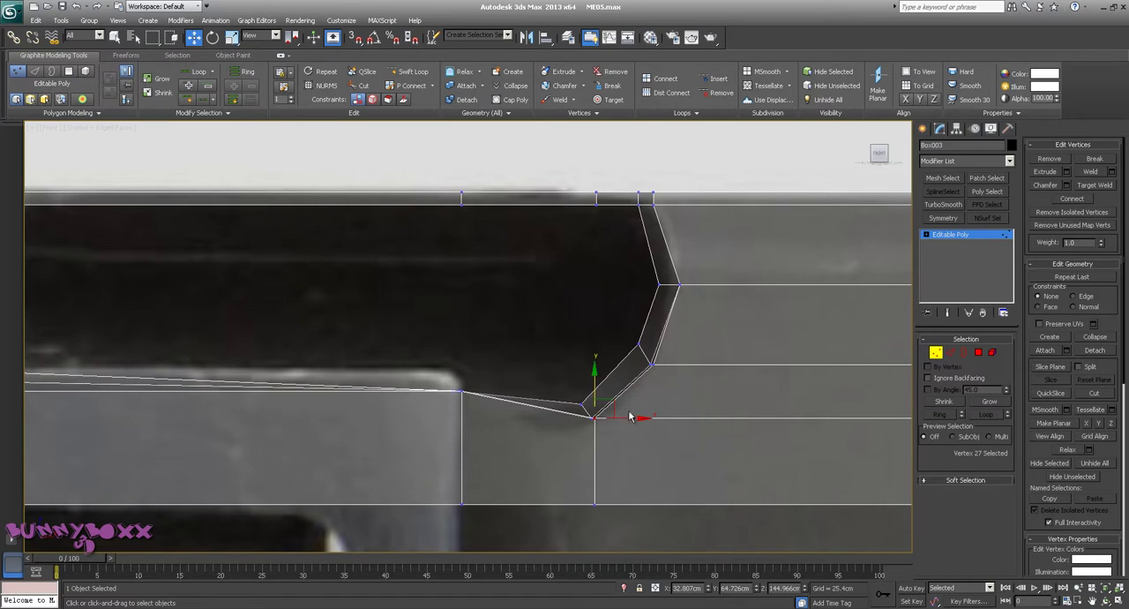
{"action": "scroll", "coordinate": [629, 417], "scroll_direction": "up", "scroll_amount": 3}
{"action": "scroll", "coordinate": [726, 408], "scroll_direction": "up", "scroll_amount": 3}
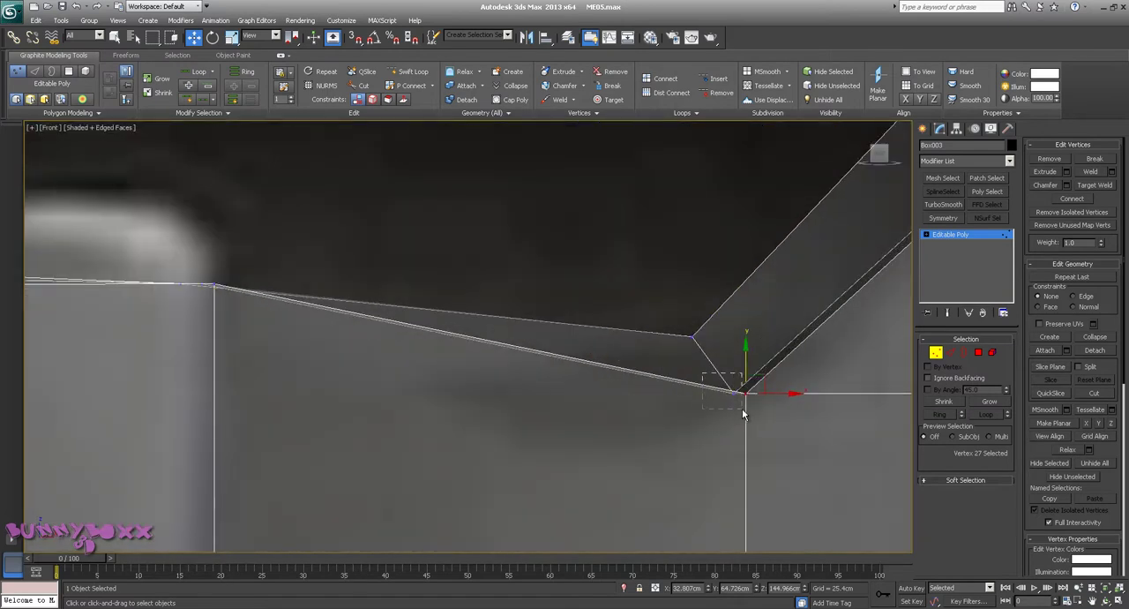
{"action": "left_click_drag", "start_coordinate": [743, 413], "coordinate": [743, 409]}
{"action": "left_click_drag", "start_coordinate": [732, 351], "coordinate": [733, 328]}
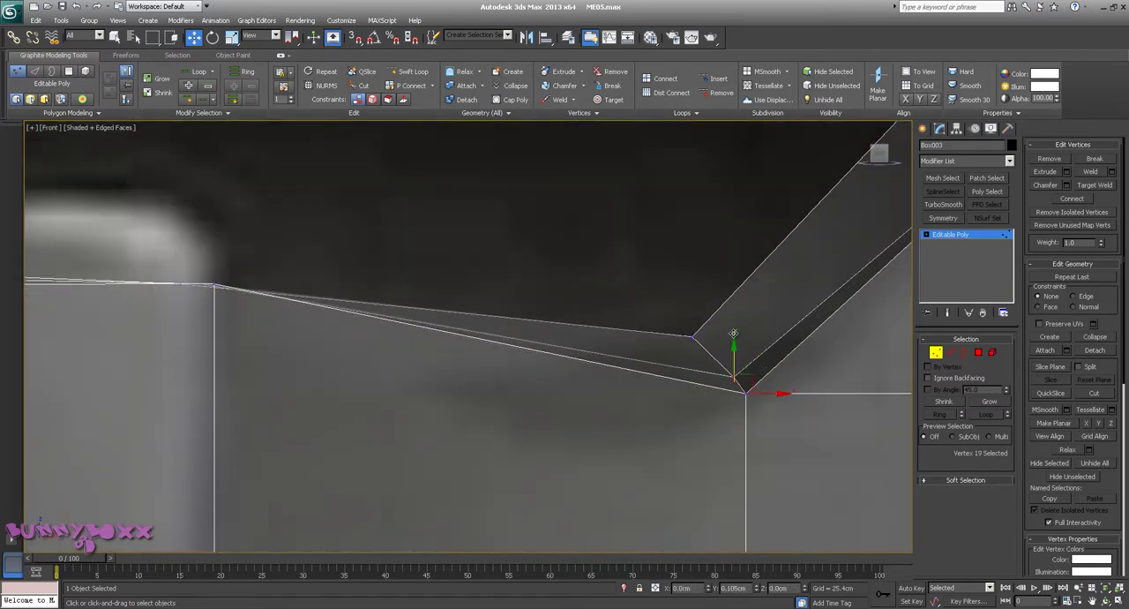
{"action": "mouse_move", "coordinate": [616, 327]}
{"action": "middle_mouse_down"}
{"action": "mouse_move", "coordinate": [577, 327]}
{"action": "mouse_move", "coordinate": [593, 340]}
{"action": "middle_mouse_up"}
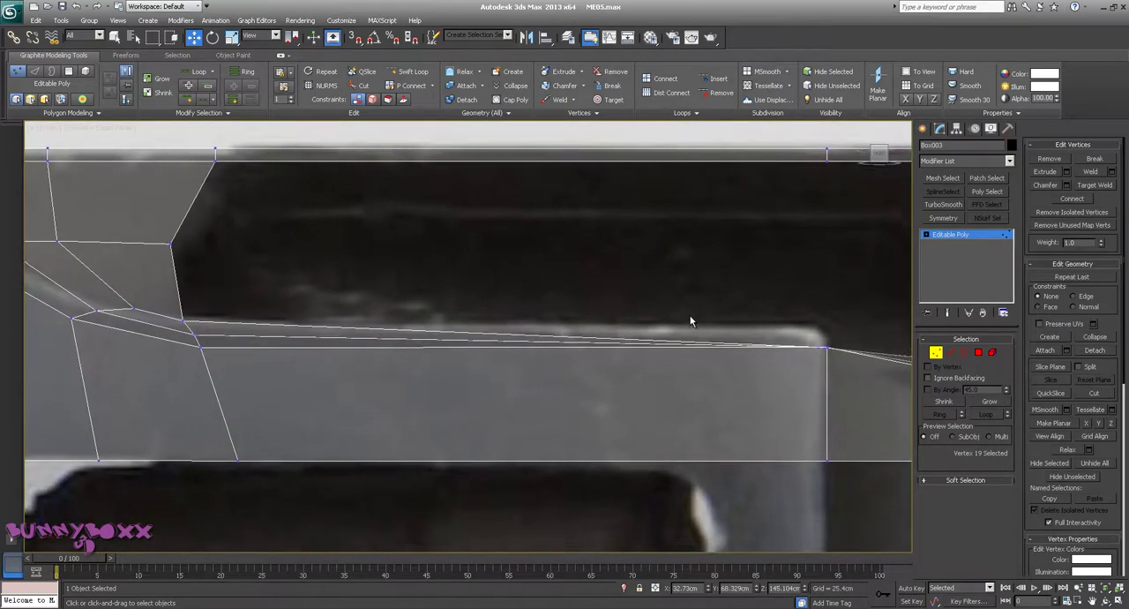
{"action": "mouse_move", "coordinate": [593, 340]}
{"action": "middle_mouse_down"}
{"action": "mouse_move", "coordinate": [521, 300]}
{"action": "mouse_move", "coordinate": [504, 324]}
{"action": "mouse_move", "coordinate": [669, 332]}
{"action": "mouse_move", "coordinate": [472, 250]}
{"action": "middle_mouse_up"}
{"action": "scroll", "coordinate": [497, 283], "scroll_direction": "down", "scroll_amount": 2}
{"action": "scroll", "coordinate": [507, 278], "scroll_direction": "down", "scroll_amount": 2}
{"action": "scroll", "coordinate": [471, 348], "scroll_direction": "up", "scroll_amount": 2}
{"action": "scroll", "coordinate": [626, 321], "scroll_direction": "down", "scroll_amount": 2}
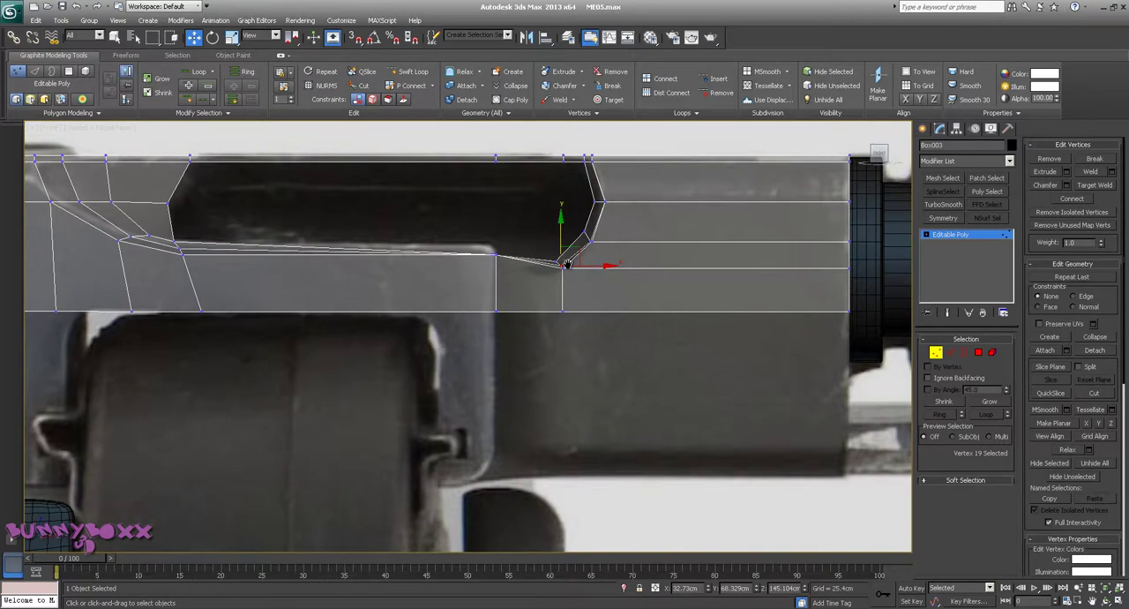
{"action": "scroll", "coordinate": [567, 263], "scroll_direction": "down", "scroll_amount": 1}
{"action": "scroll", "coordinate": [616, 336], "scroll_direction": "down", "scroll_amount": 2}
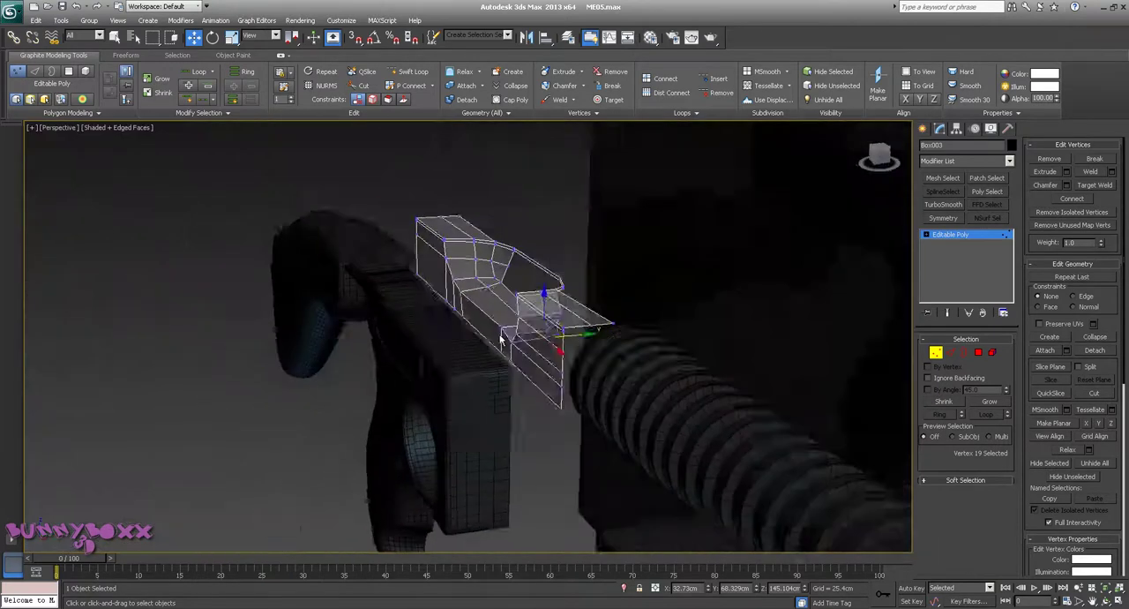
{"action": "middle_click_drag", "start_coordinate": [601, 327], "coordinate": [529, 353], "text": "alt"}
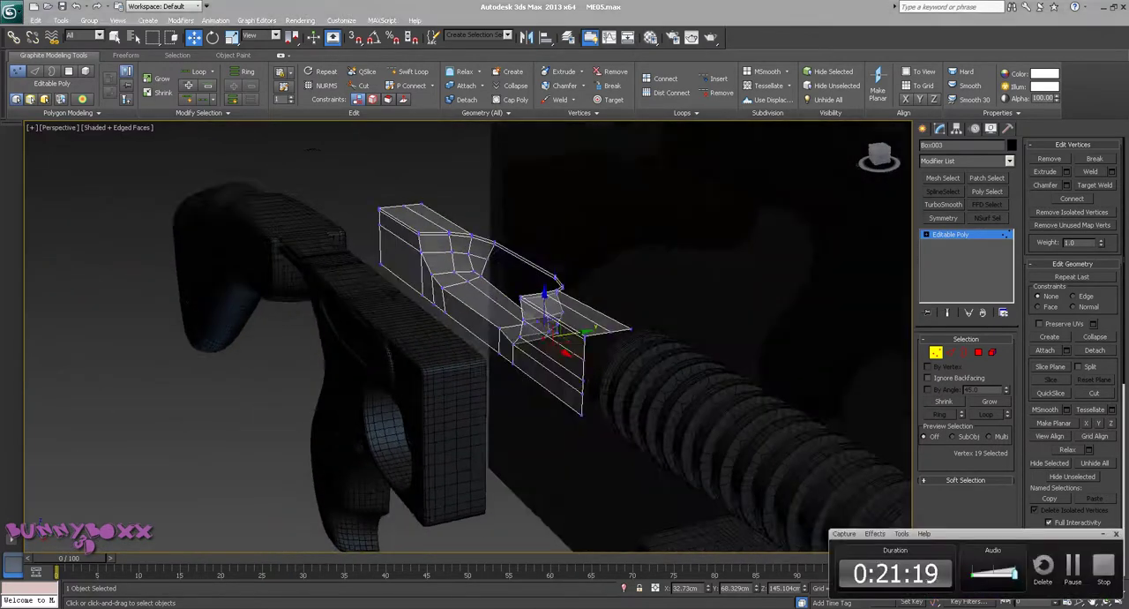